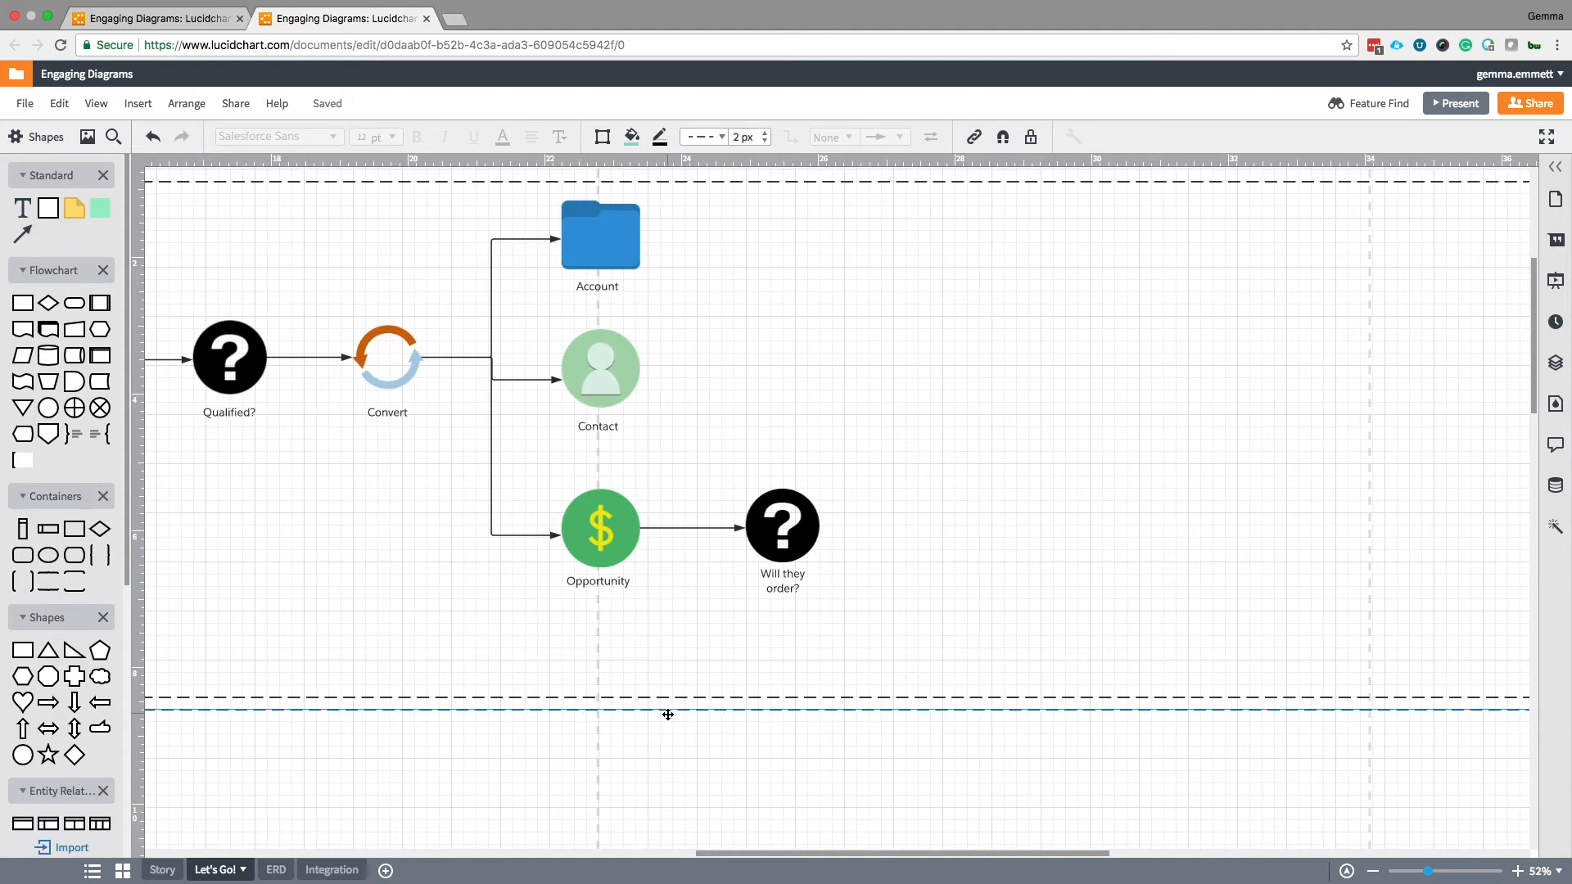
# Narrow the lower dashed container from its left edge and move it beneath the area right of the Opportunity icon.
pyautogui.hscroll(-5, 746, 856)
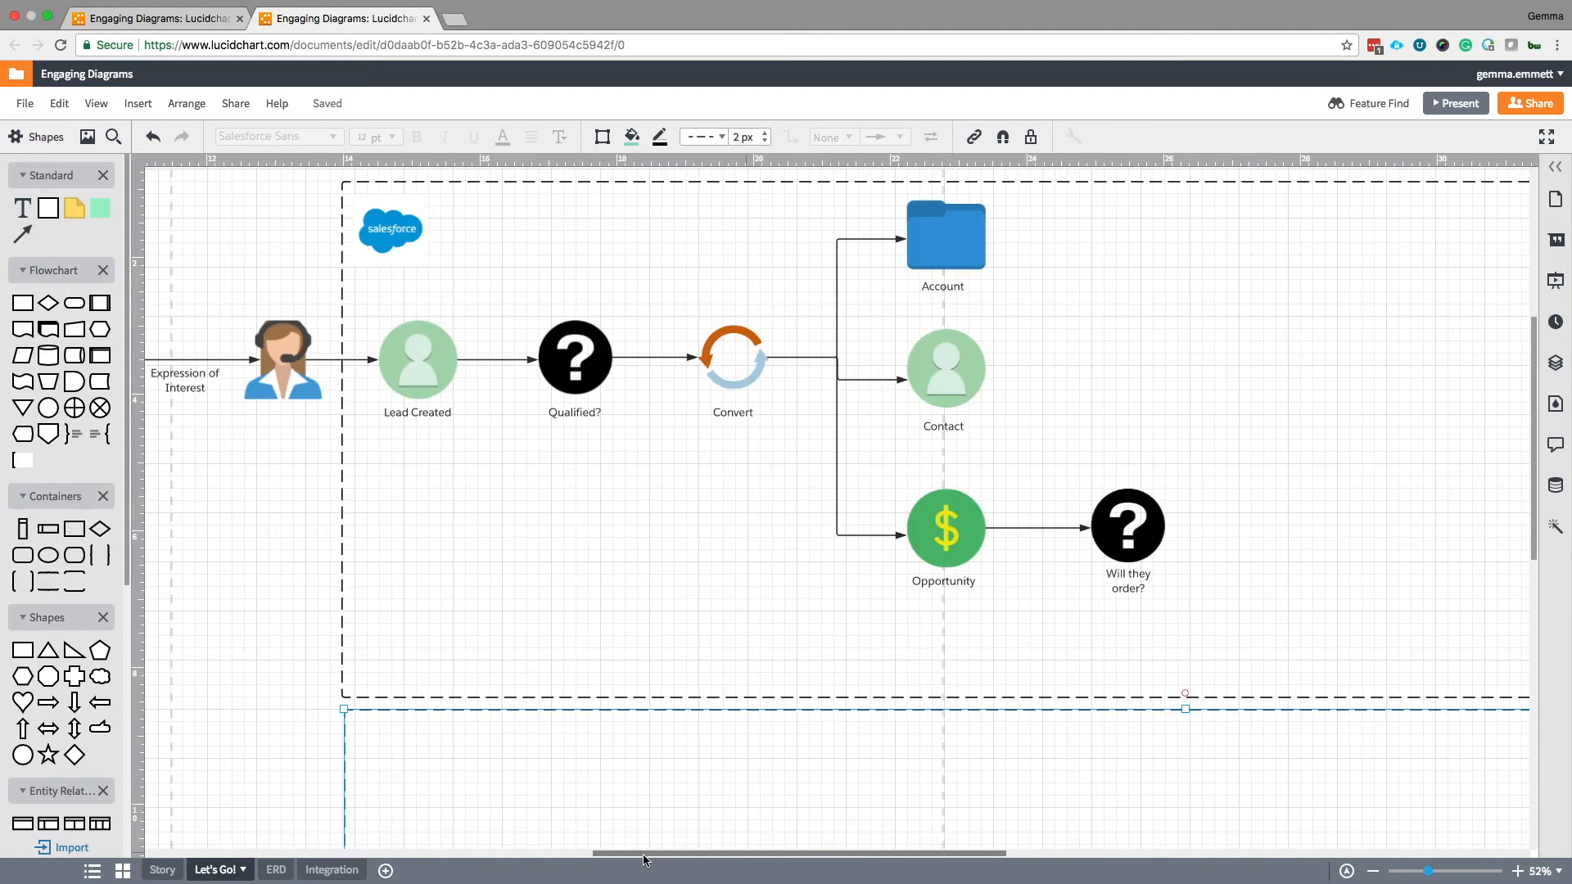
pyautogui.scroll(-3, 895, 720)
pyautogui.moveTo(681, 561); pyautogui.dragTo(676, 561)
pyautogui.click(721, 613)
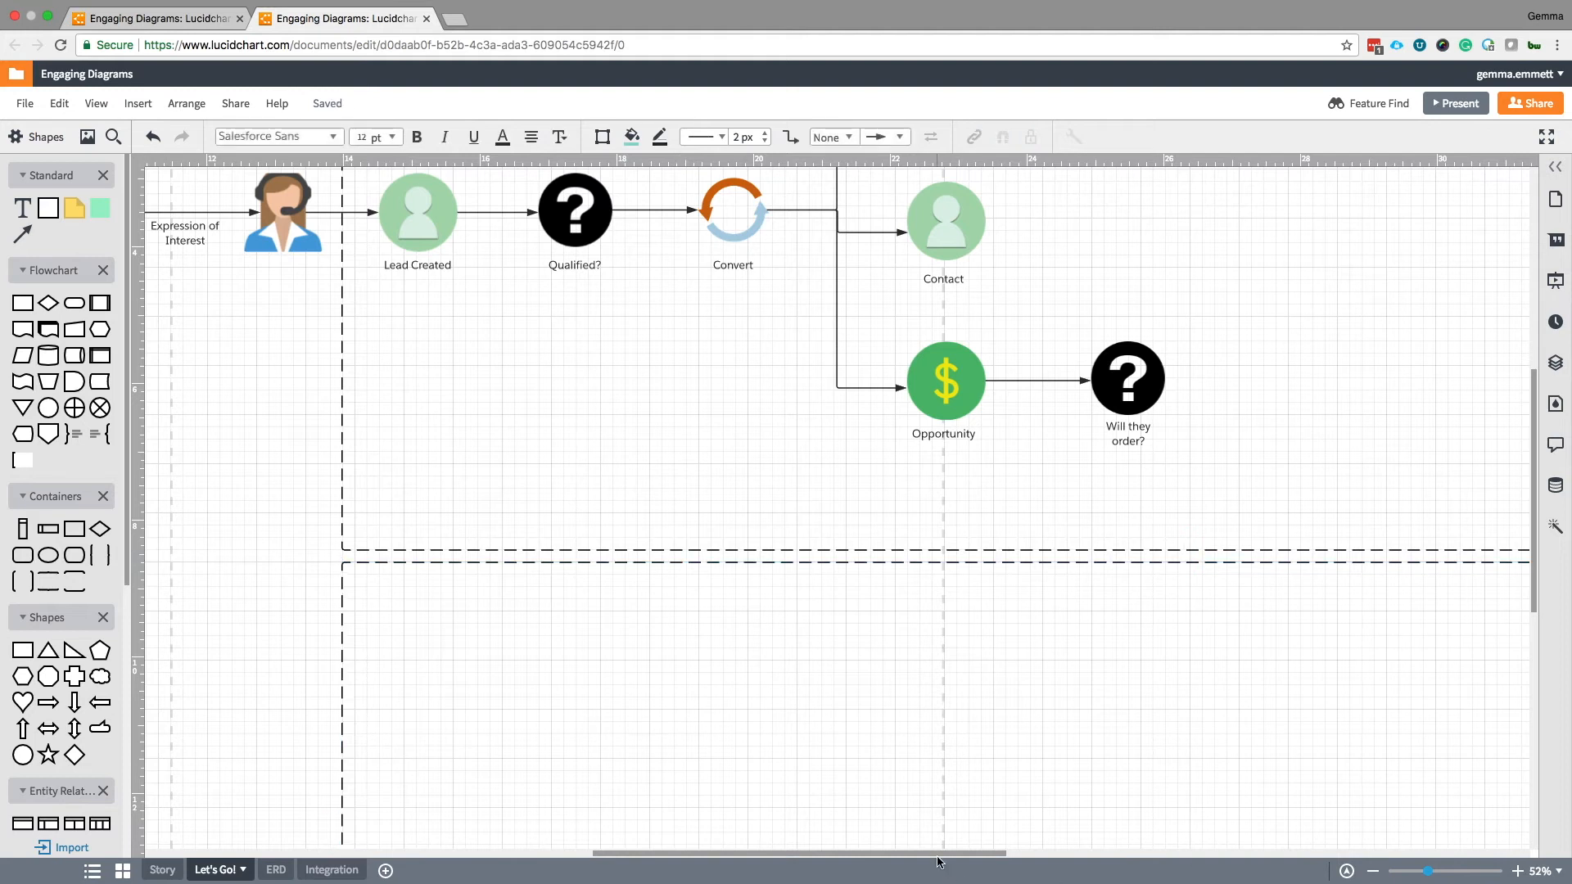
pyautogui.click(343, 646)
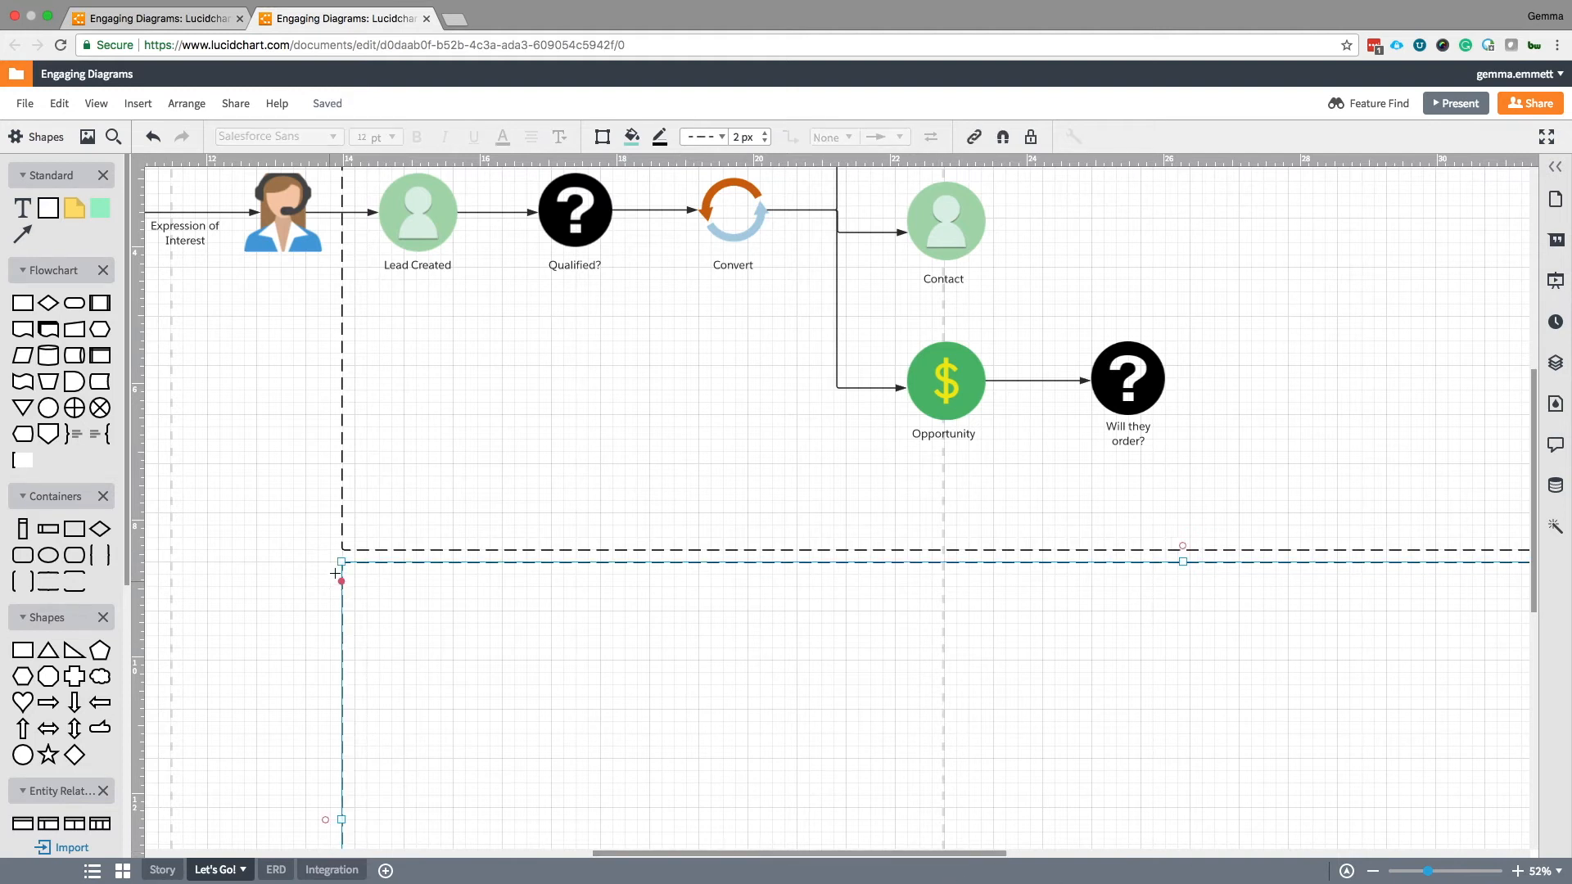
pyautogui.moveTo(339, 562); pyautogui.dragTo(941, 754)
pyautogui.moveTo(1115, 754); pyautogui.dragTo(1156, 555)
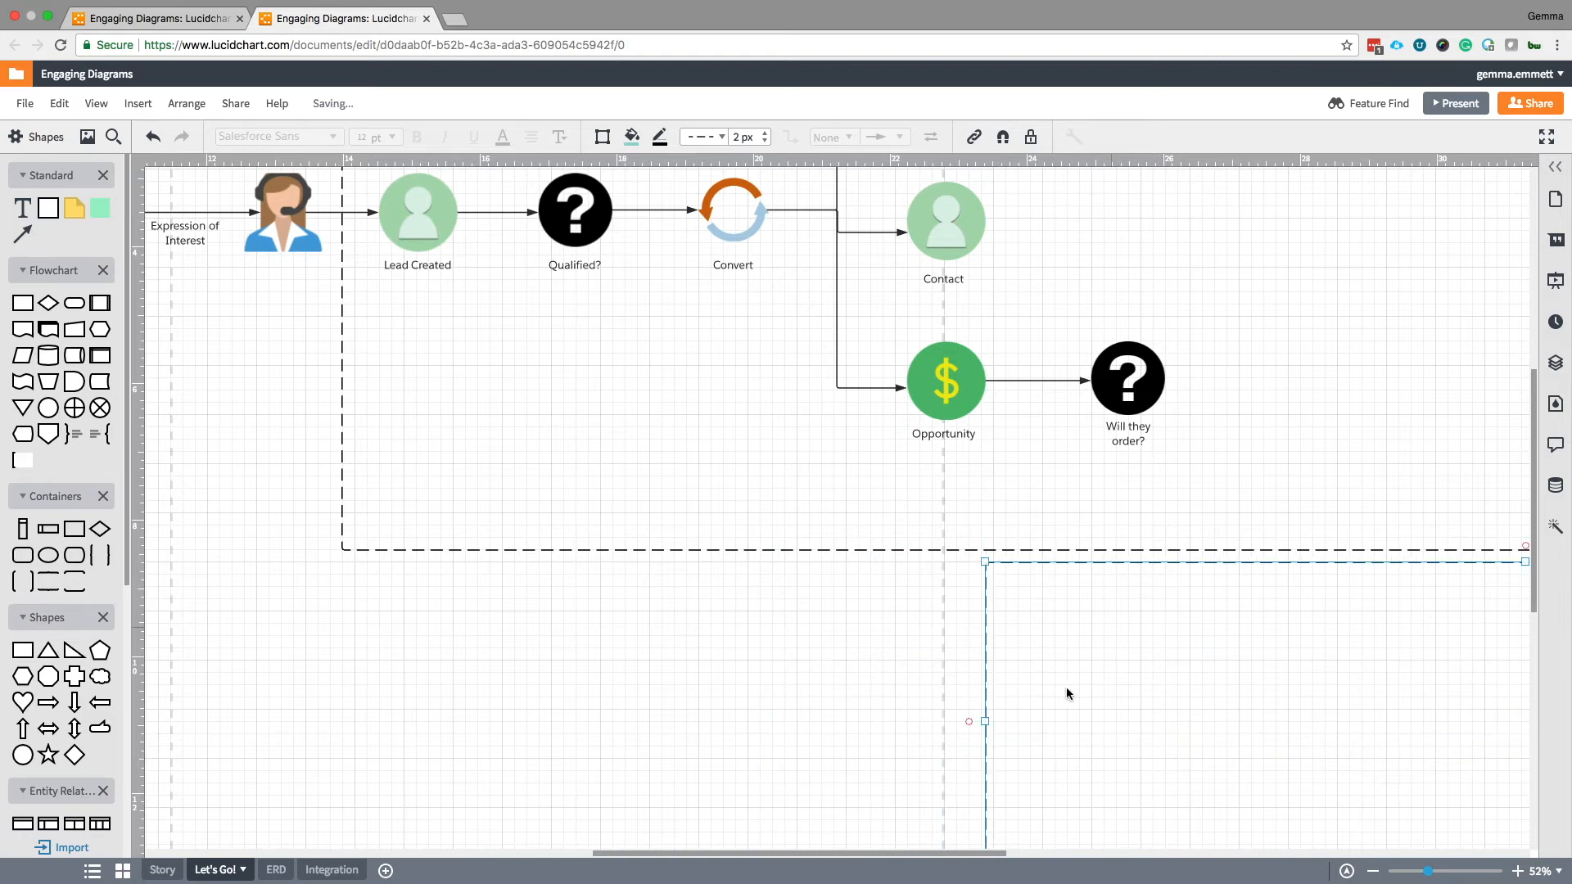
# Resize the lower dashed container so its right edge lines up with the right edge of the upper container.
pyautogui.moveTo(857, 861); pyautogui.dragTo(1073, 853)
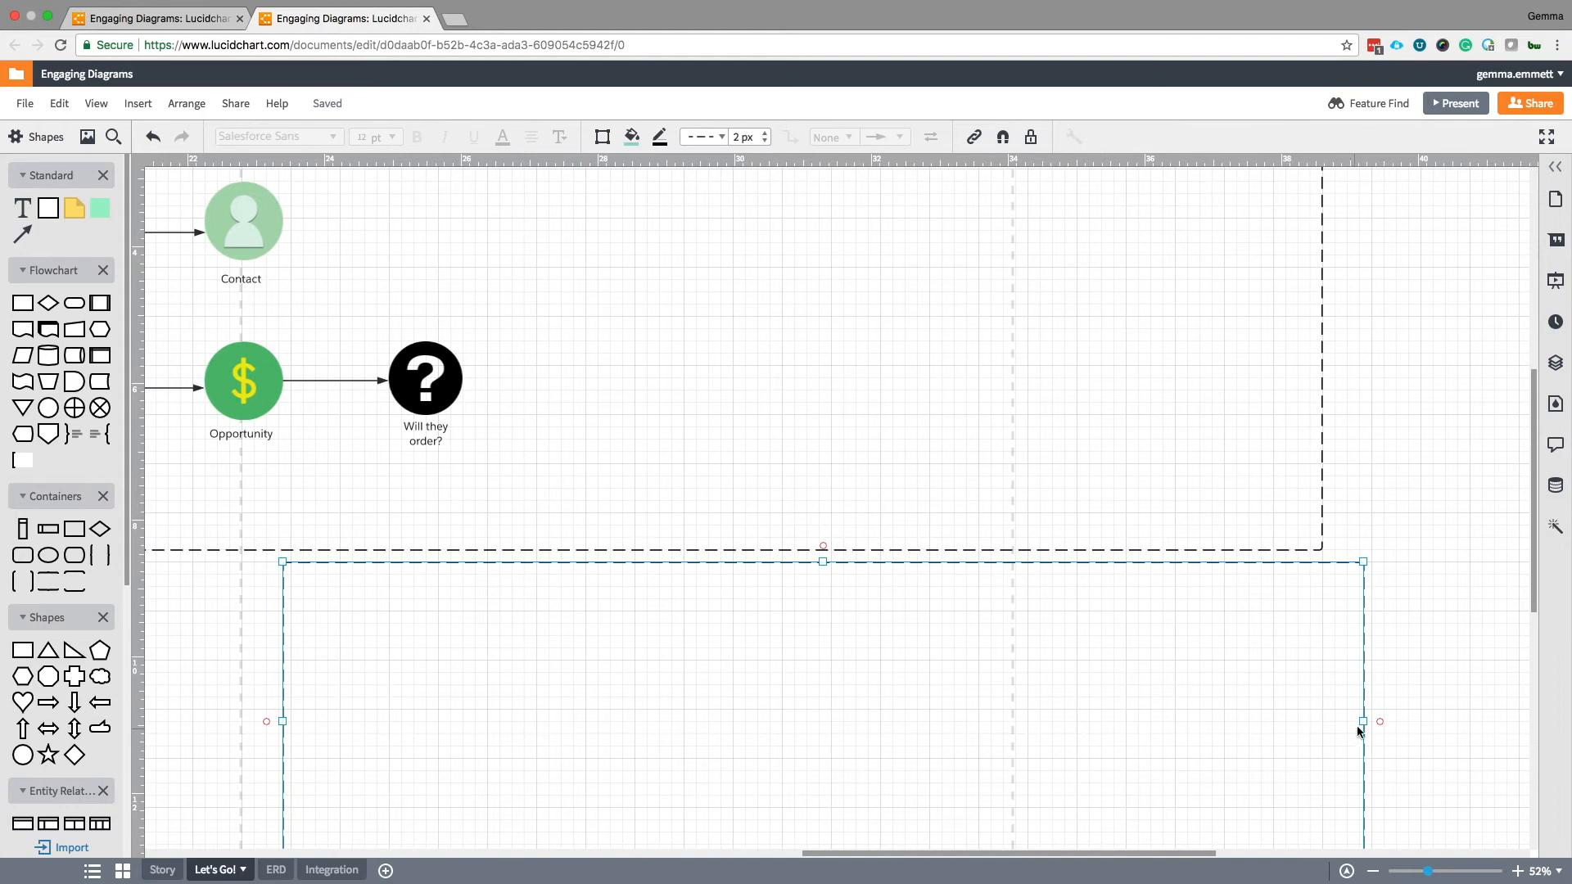
pyautogui.moveTo(1363, 721); pyautogui.dragTo(1321, 721)
pyautogui.moveTo(1082, 852); pyautogui.dragTo(965, 851)
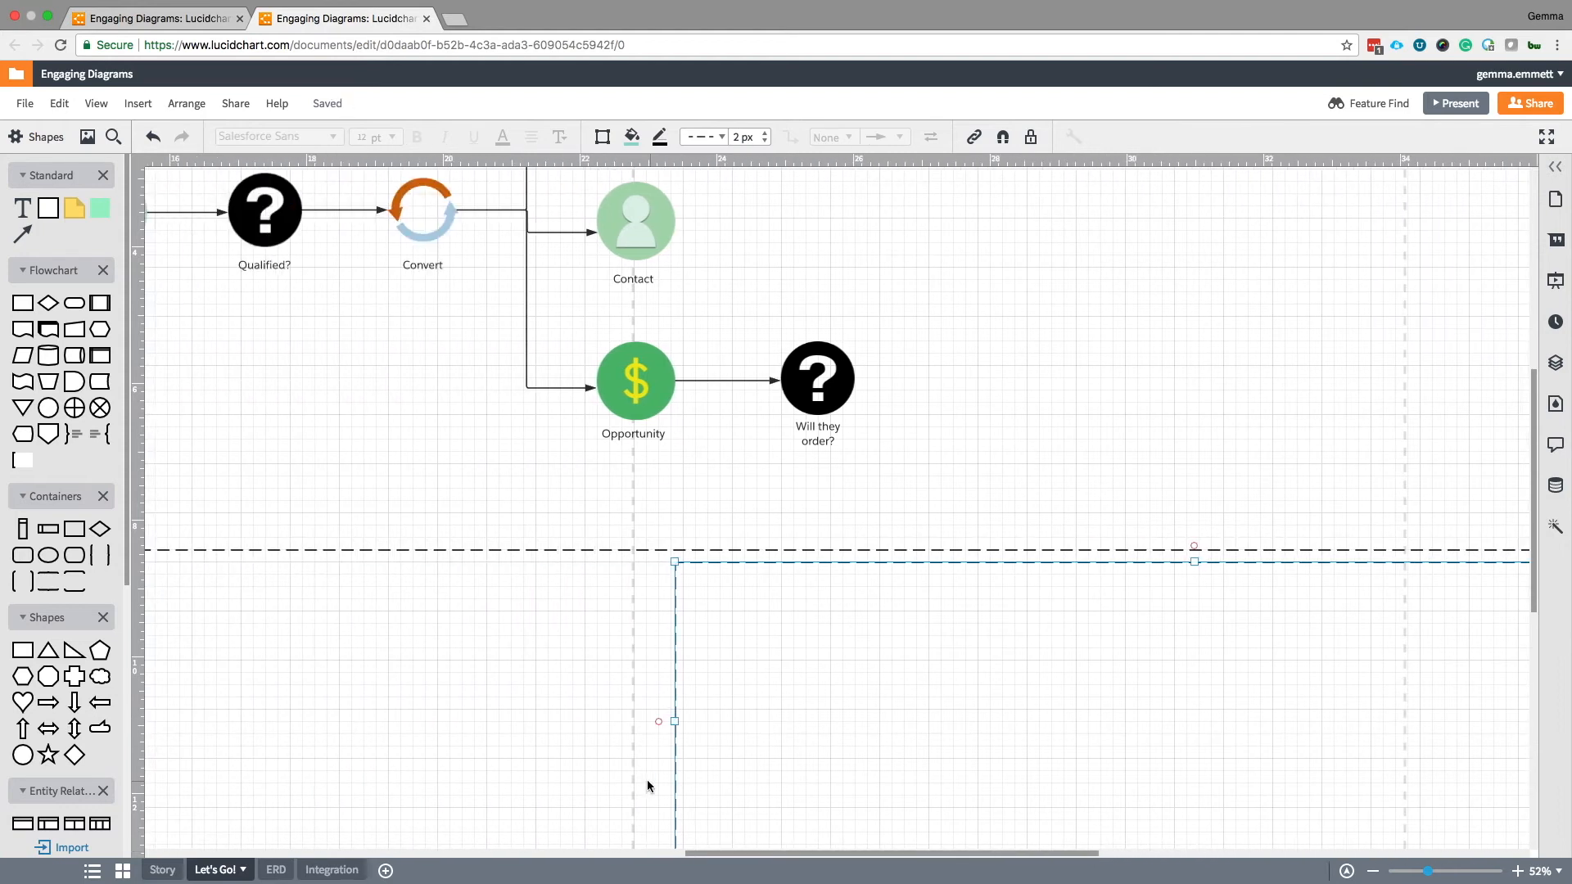
pyautogui.click(508, 565)
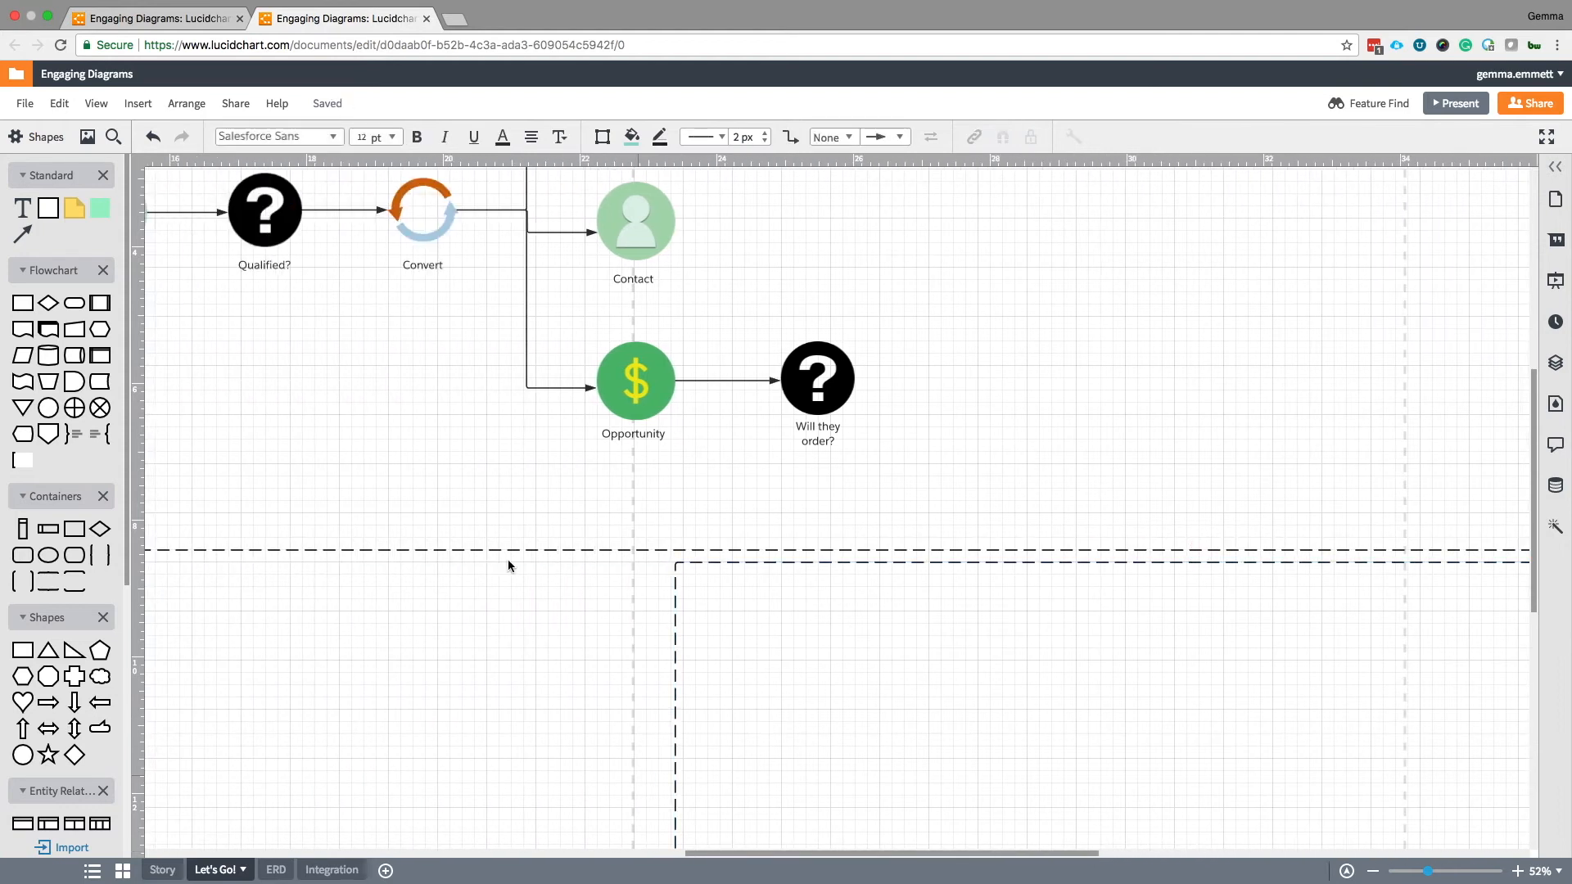
# Search the icons for "form" and place the yellow checklist icon in the lower container, beneath "Will they order?".
pyautogui.click(113, 139)
pyautogui.write('form')
pyautogui.press('Return')
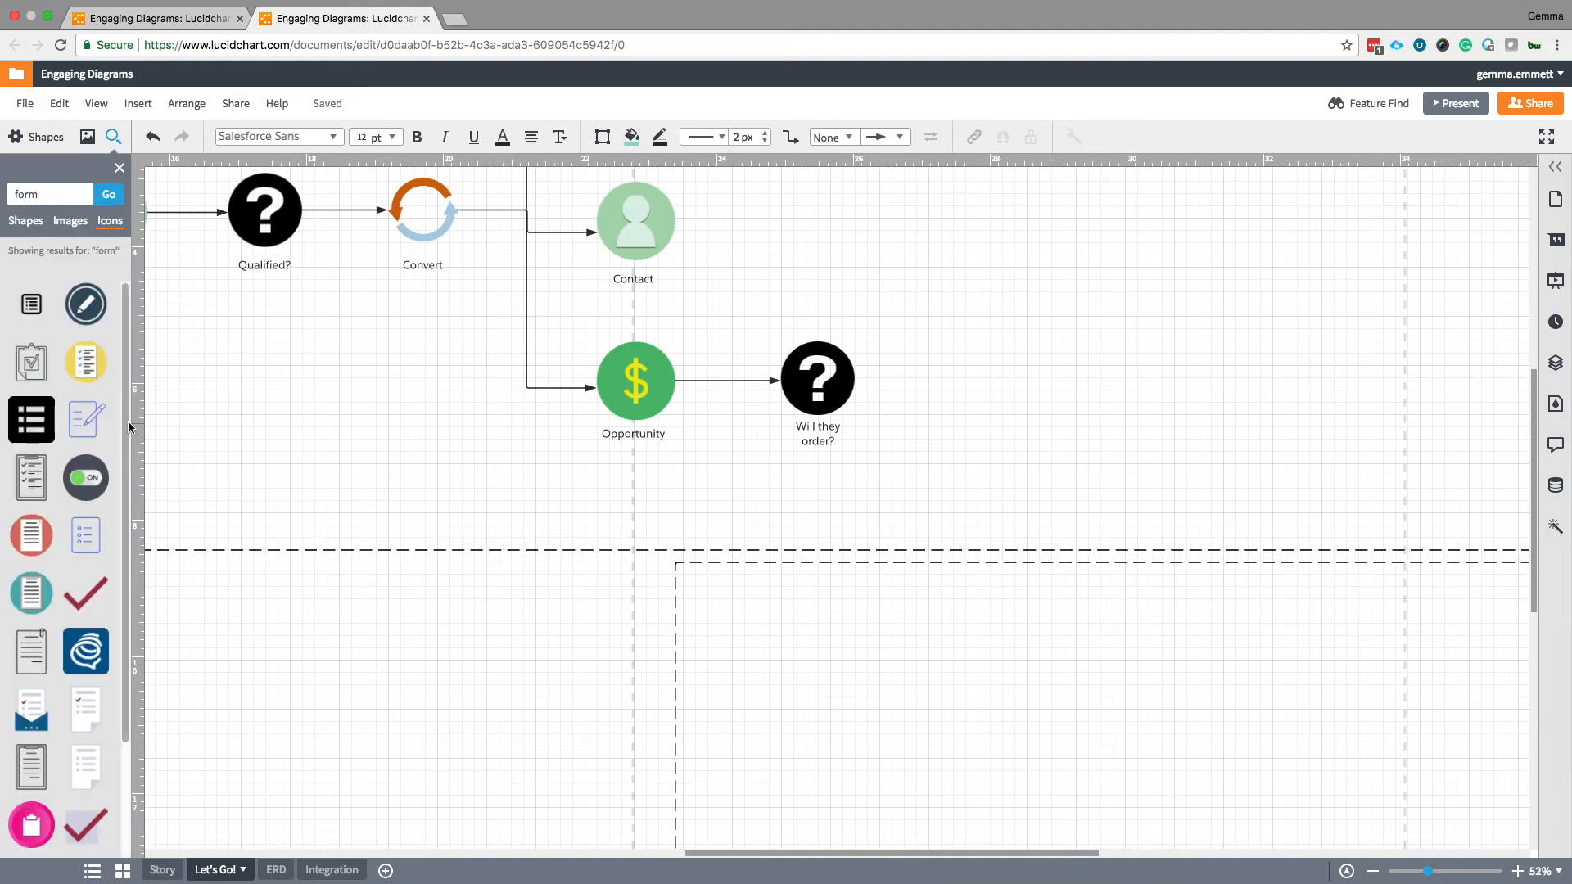
pyautogui.moveTo(94, 367); pyautogui.dragTo(819, 685)
pyautogui.click(466, 700)
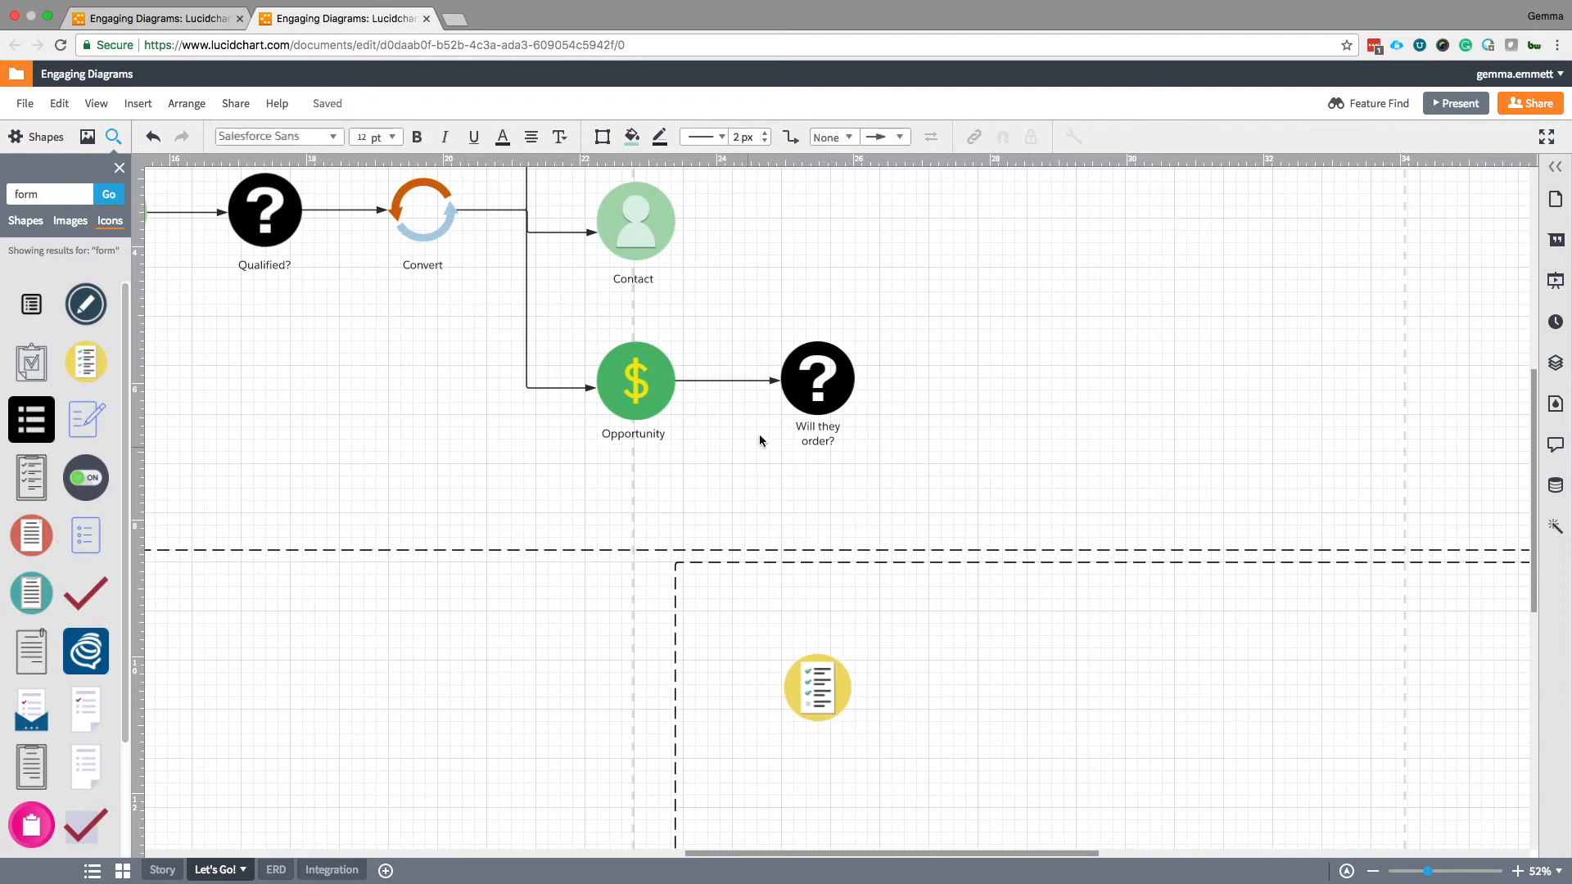
# Connect the "Will they order?" label down to the checklist icon and label the connector "Yes".
pyautogui.moveTo(818, 452); pyautogui.dragTo(818, 653)
pyautogui.click(569, 798)
pyautogui.doubleClick(819, 529)
pyautogui.write('Yes')
pyautogui.click(951, 495)
# Label the connector between Qualified? and Convert "Yes".
pyautogui.doubleClick(348, 210)
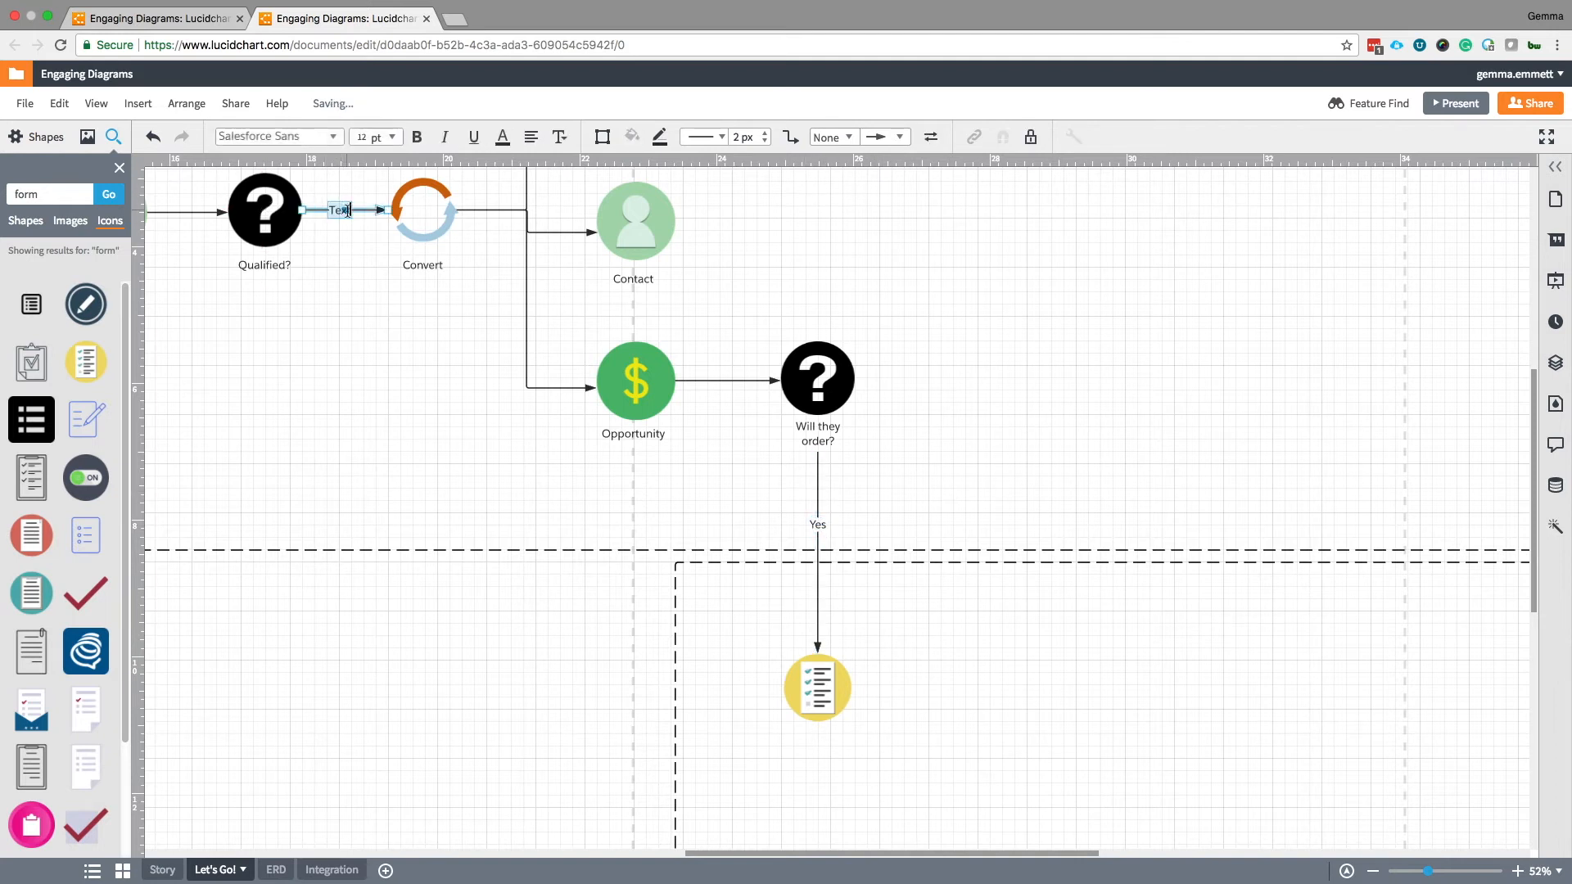
pyautogui.write('Yes')
pyautogui.click(985, 269)
# Copy the "Will they order?" label, place the copy below the checklist icon and change its text to "Order Placed".
pyautogui.scroll(3, 953, 438)
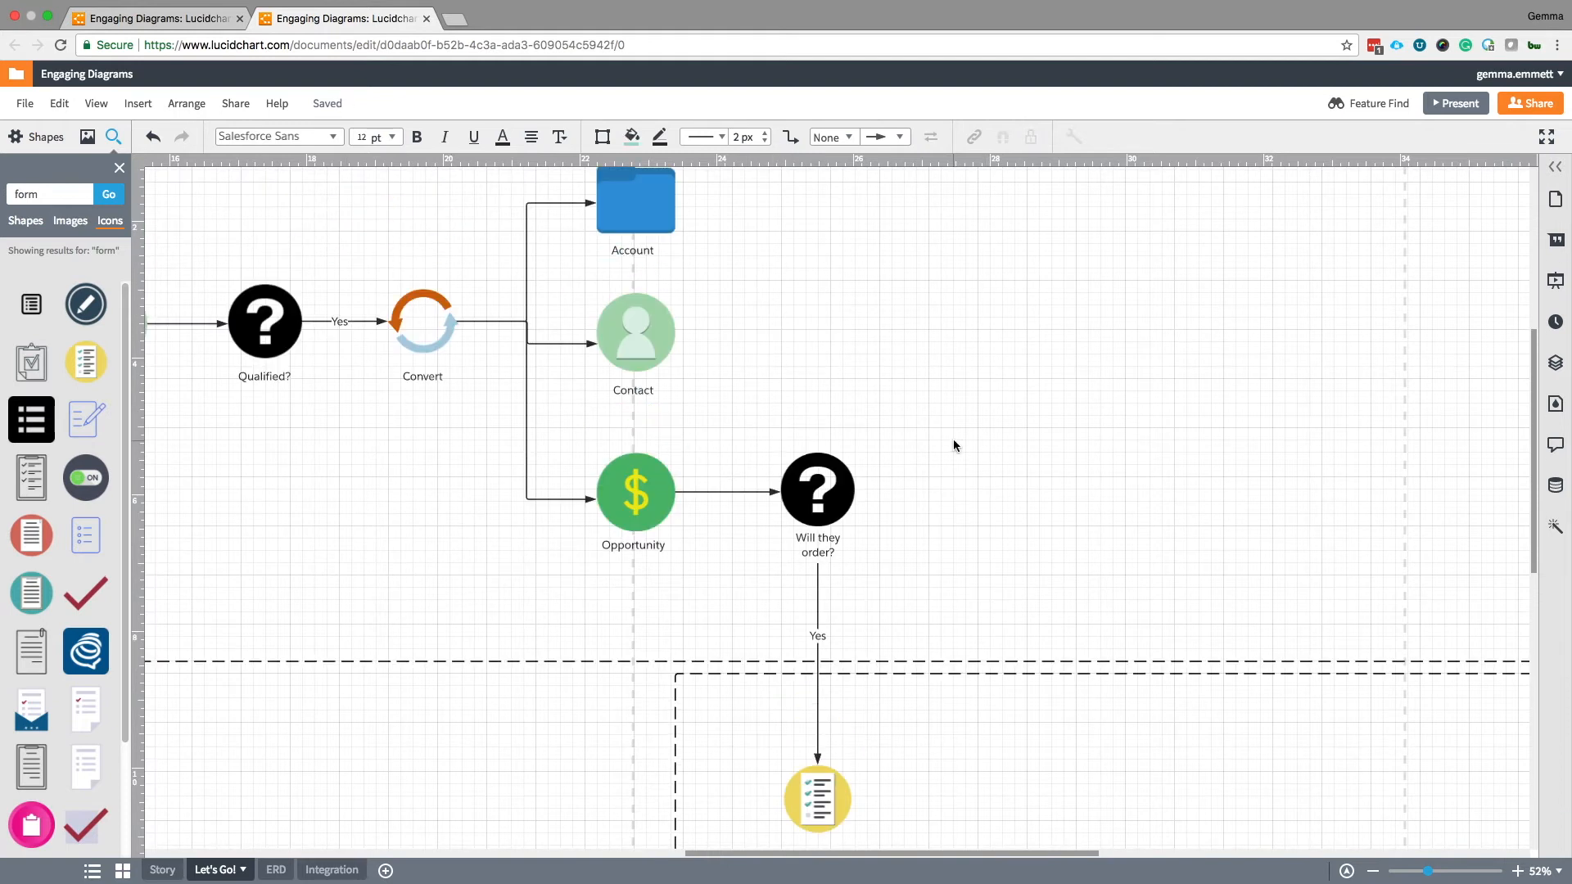
pyautogui.scroll(-4, 957, 719)
pyautogui.click(829, 411)
pyautogui.press('super+c')
pyautogui.click(964, 712)
pyautogui.press('super+v')
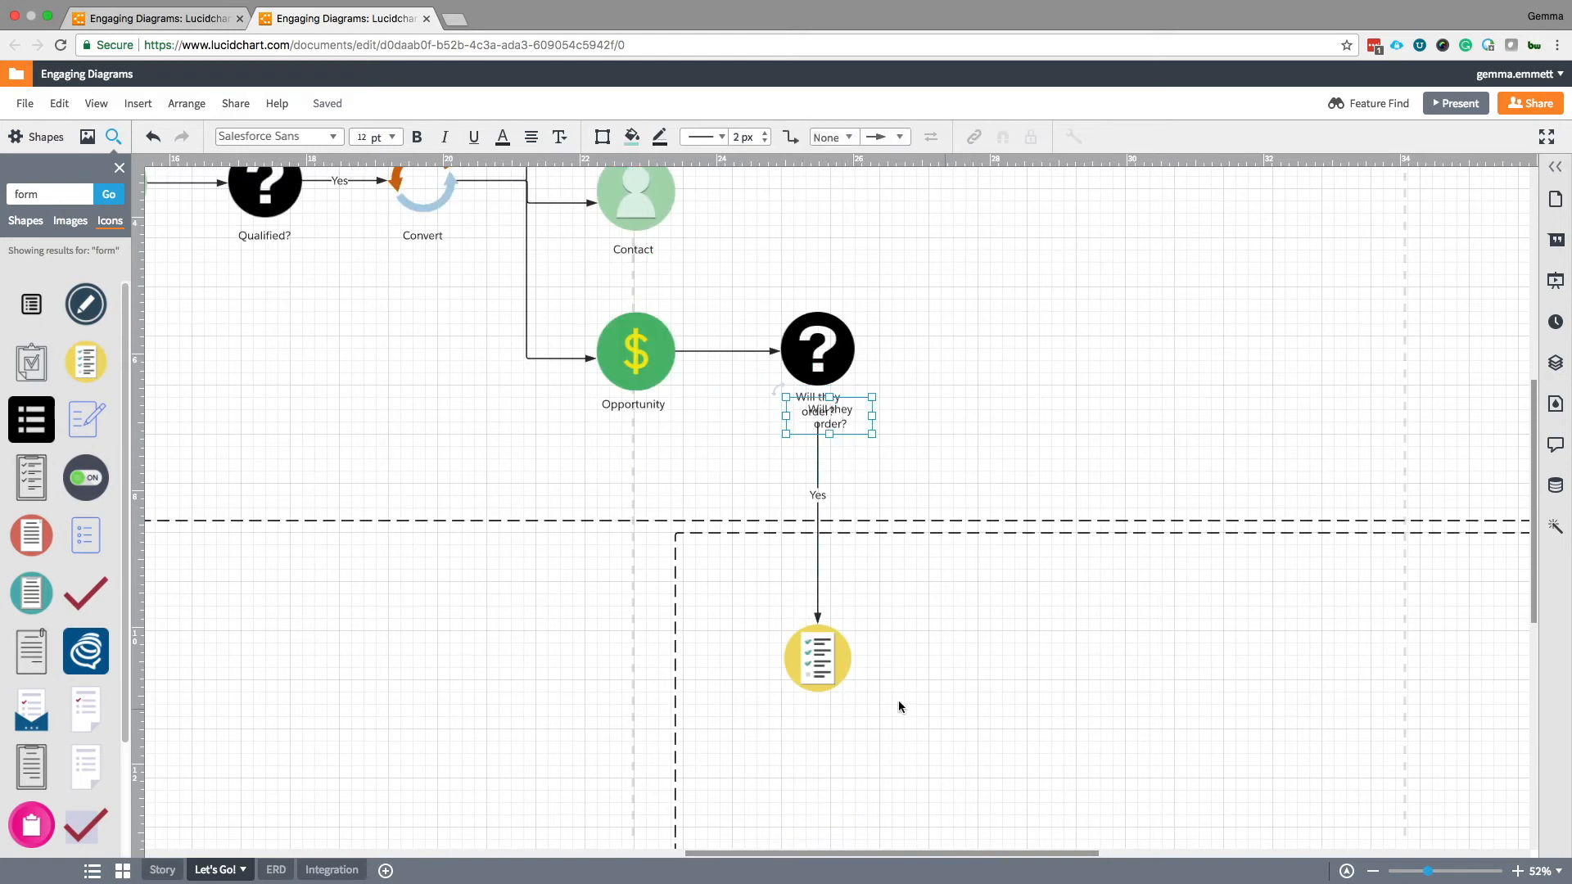
pyautogui.moveTo(848, 419); pyautogui.dragTo(836, 717)
pyautogui.doubleClick(818, 714)
pyautogui.write('d')
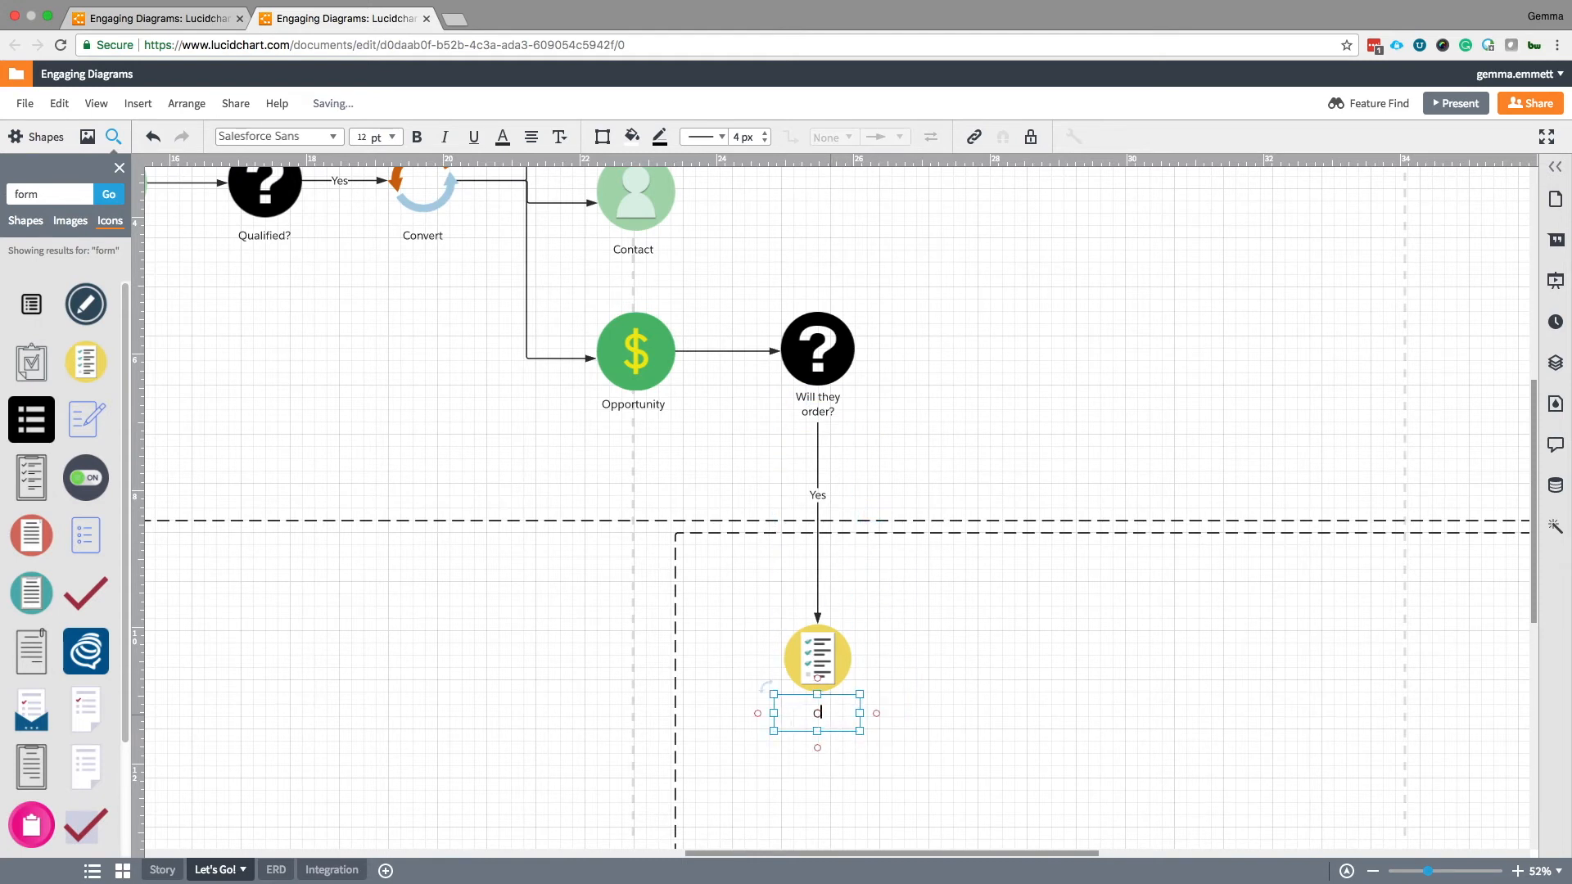
pyautogui.write('rder Placed')
pyautogui.click(519, 737)
# Search the icons for "containers" and place the wooden crate icon to the right of the checklist icon.
pyautogui.scroll(-3, 1228, 728)
pyautogui.moveTo(1064, 852); pyautogui.dragTo(1178, 855)
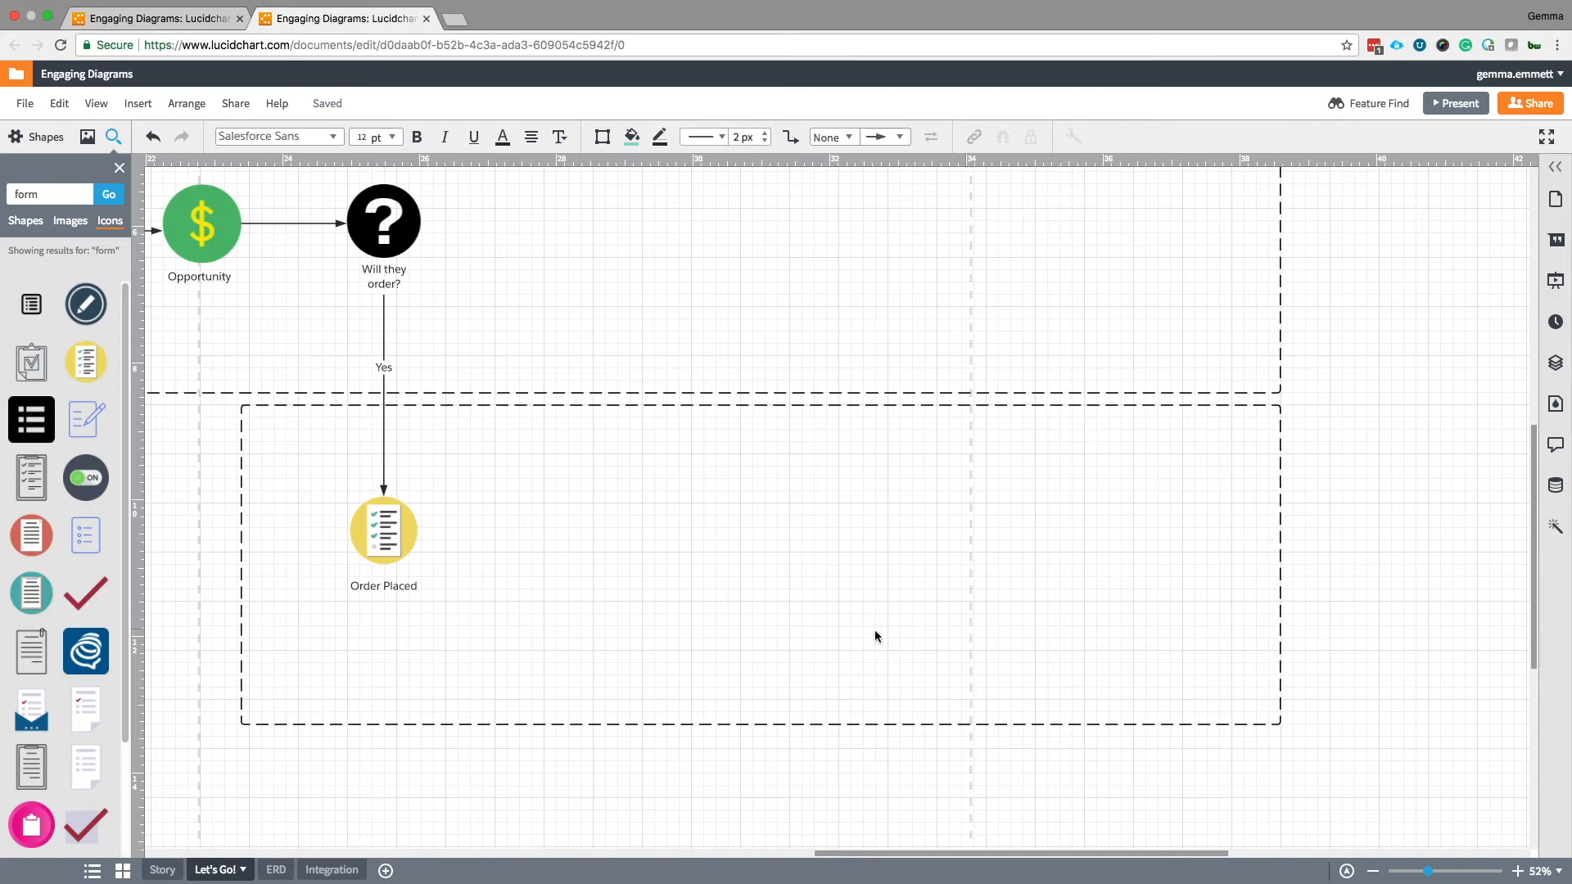
pyautogui.scroll(3, 875, 636)
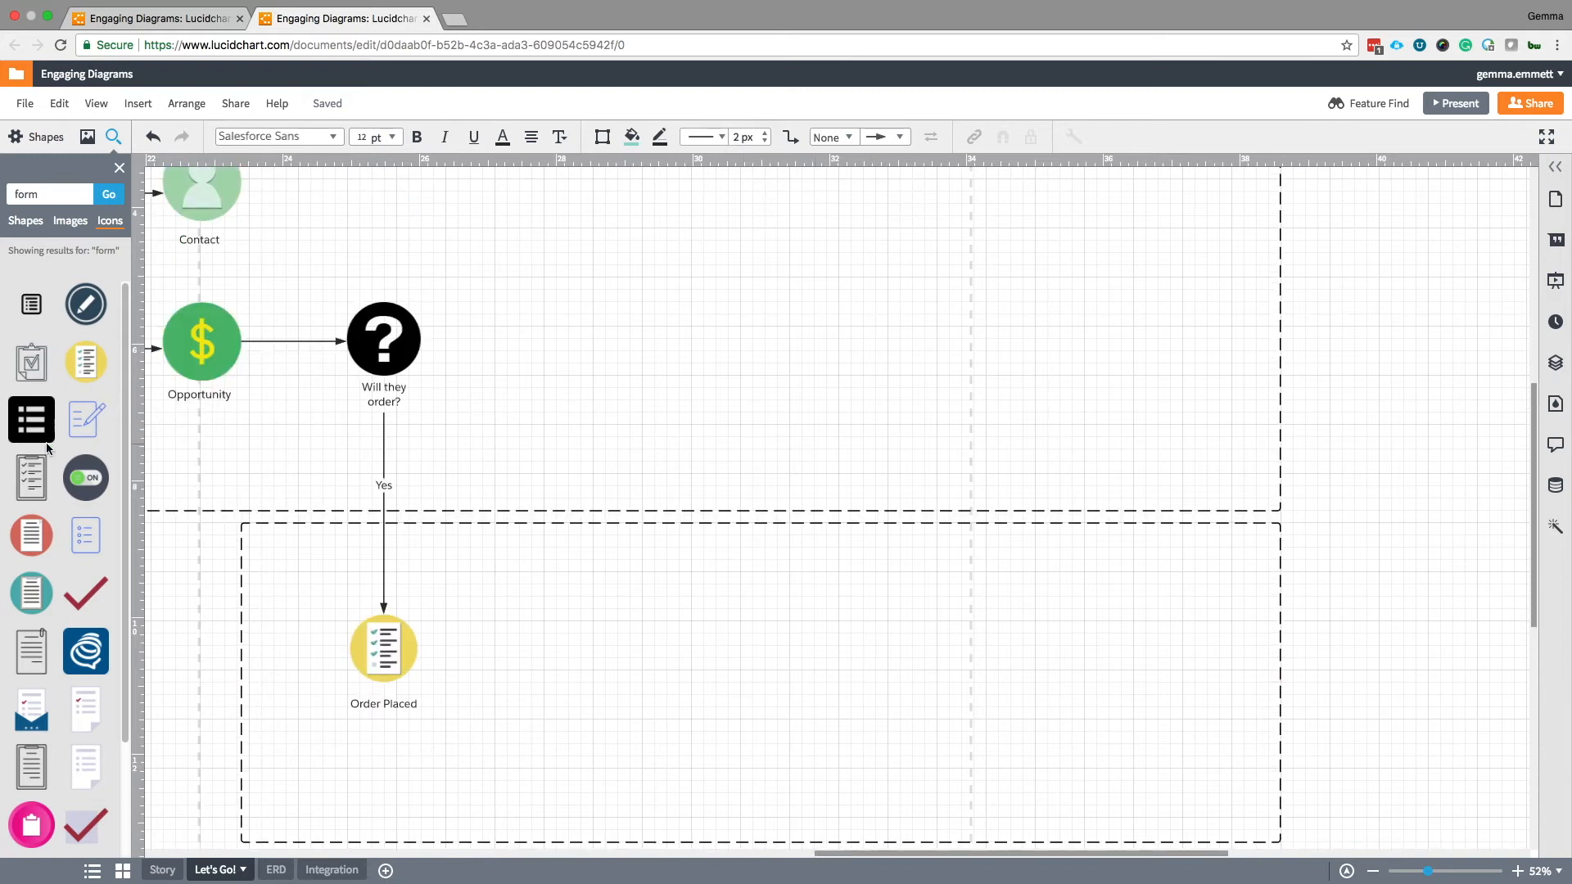
pyautogui.moveTo(55, 197); pyautogui.dragTo(15, 195)
pyautogui.write('containers')
pyautogui.press('Return')
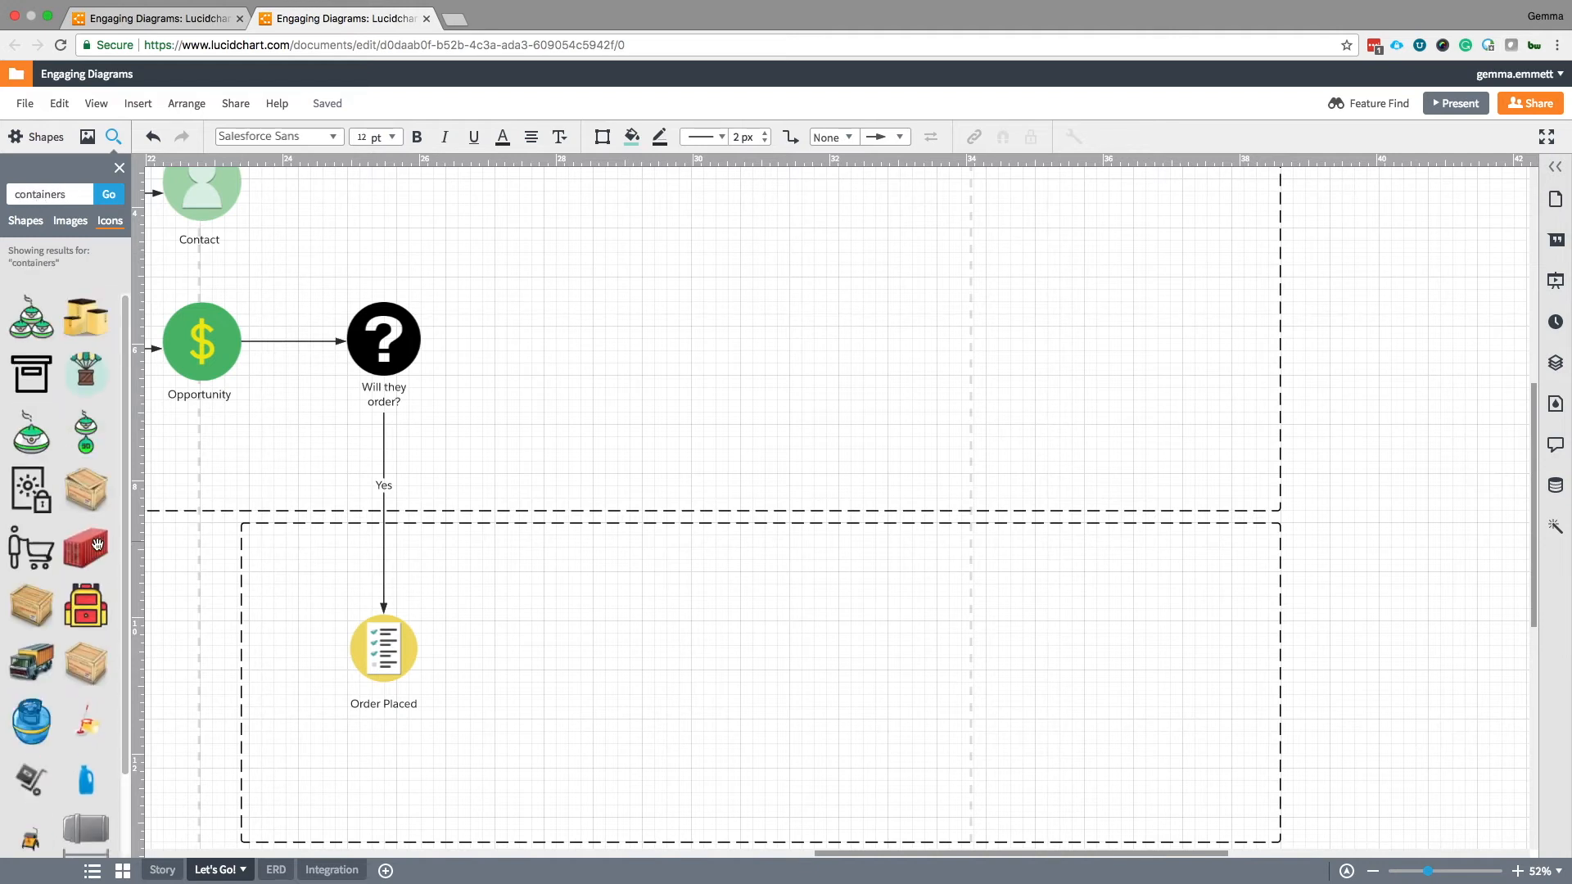
pyautogui.moveTo(96, 492); pyautogui.dragTo(621, 649)
pyautogui.click(501, 749)
# Copy the "Order Placed" label, place the copy below the crate icon and change its text to "Pricing Derived".
pyautogui.click(337, 616)
pyautogui.click(372, 701)
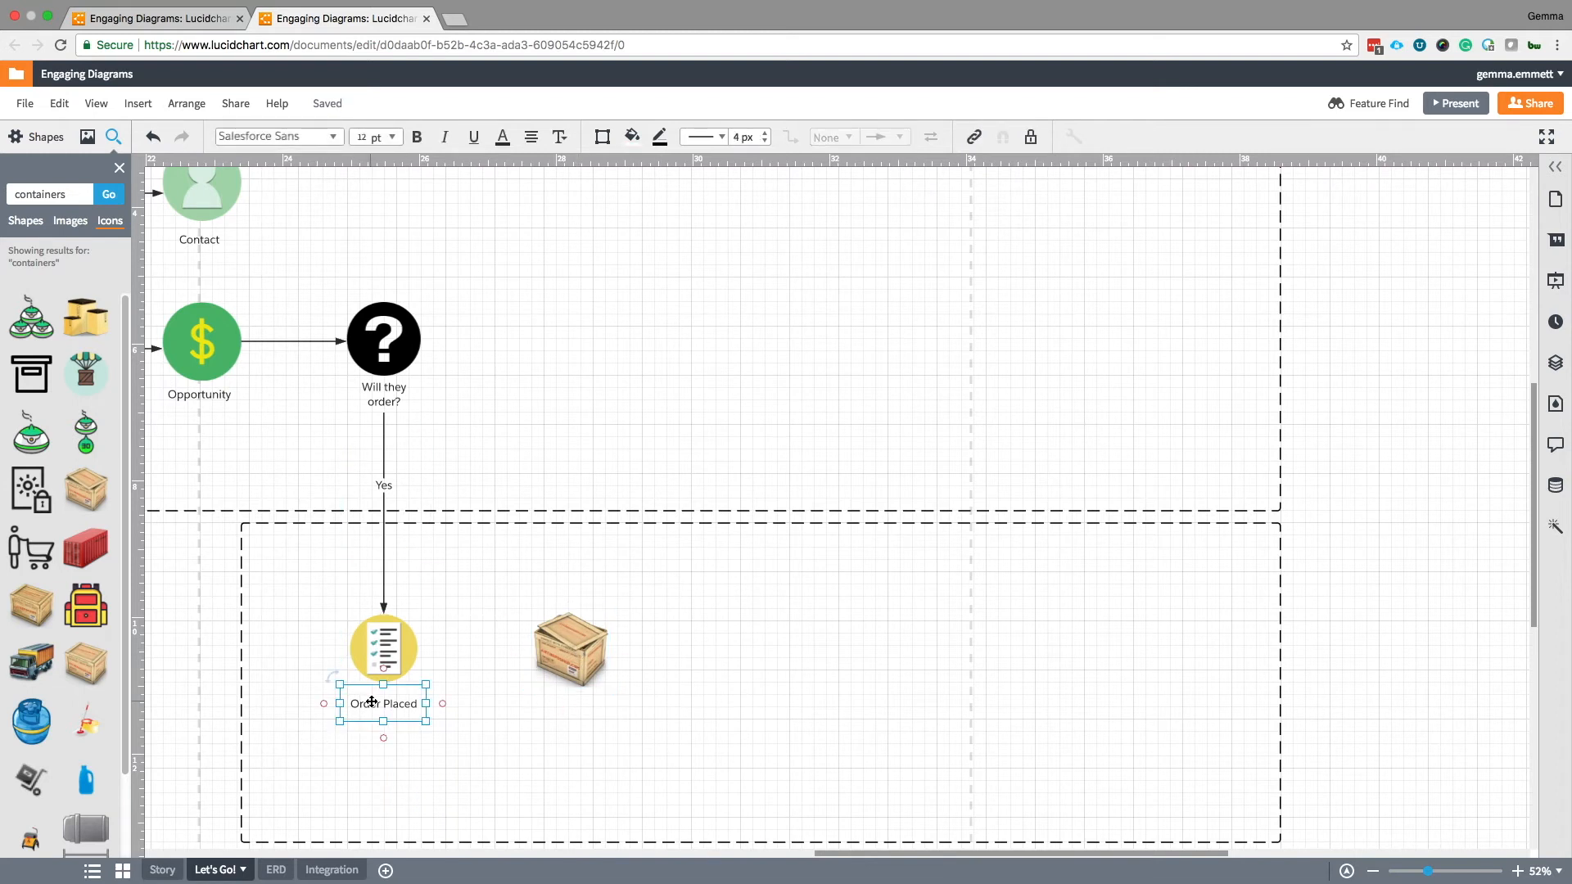
pyautogui.click(554, 781)
pyautogui.press('super+v')
pyautogui.moveTo(423, 722); pyautogui.dragTo(574, 711)
pyautogui.doubleClick(577, 708)
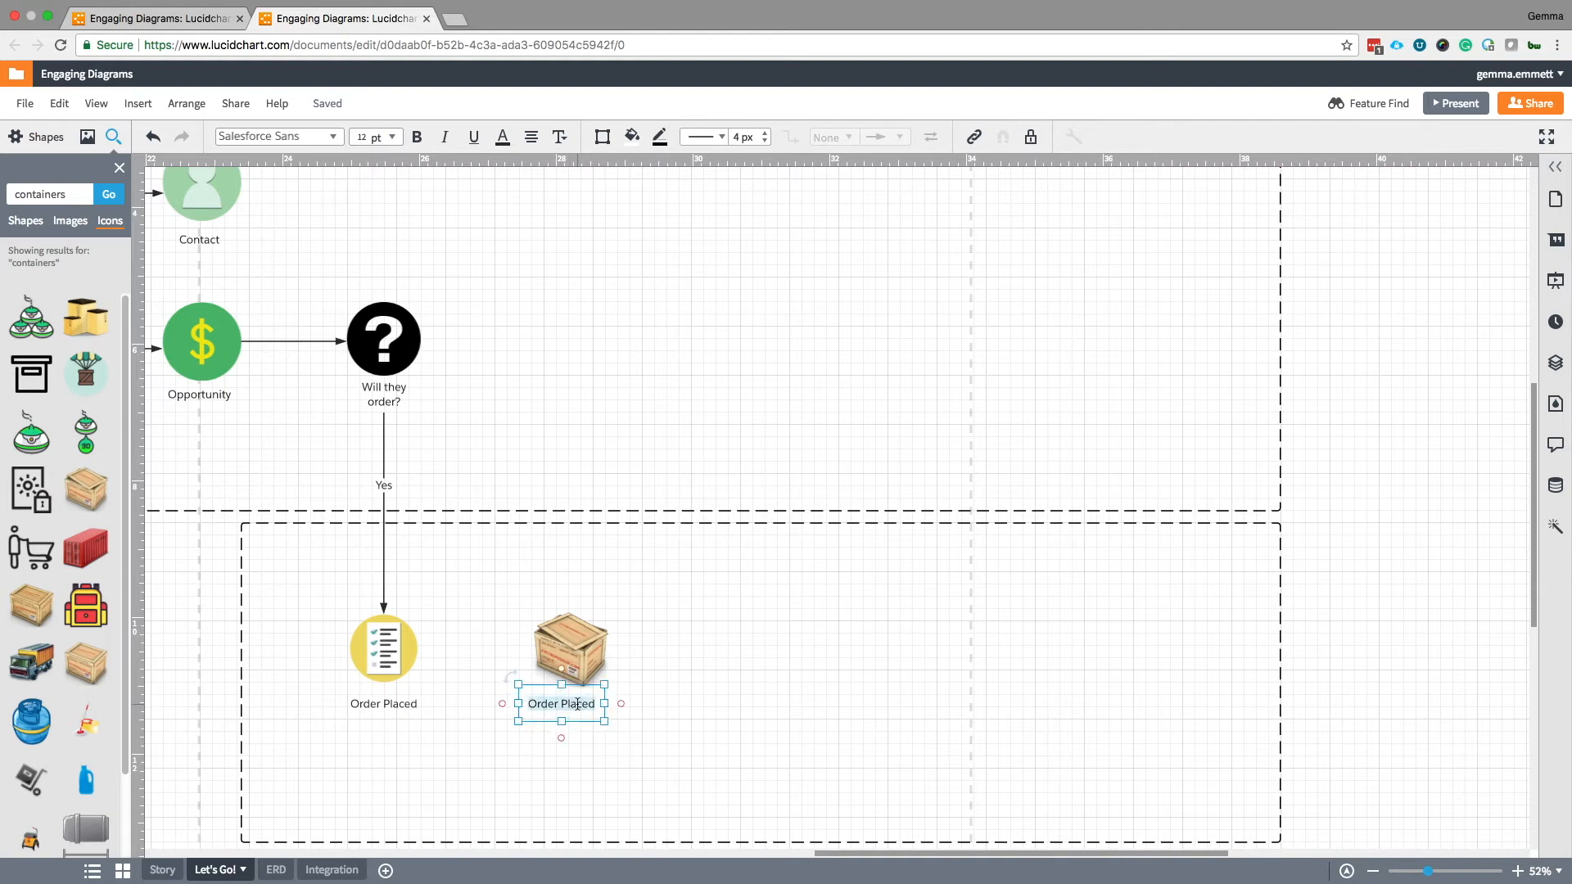
pyautogui.write('Pricing Derived')
pyautogui.click(701, 681)
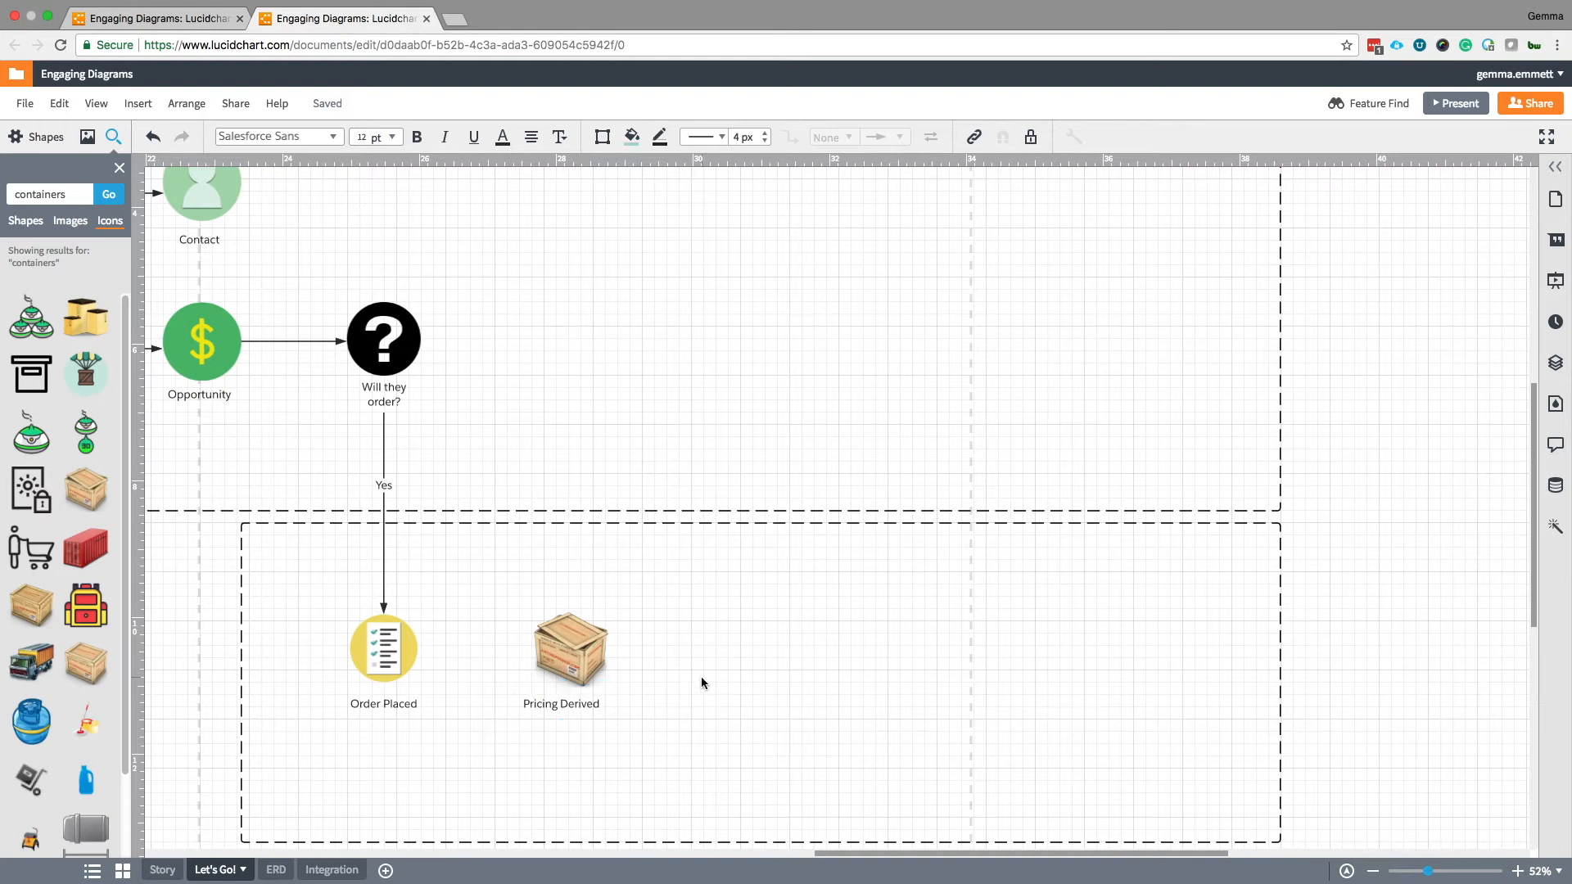
# Centre the "Pricing Derived" label under the crate and connect the checklist icon to the crate with an arrow.
pyautogui.moveTo(563, 703); pyautogui.dragTo(568, 703)
pyautogui.click(673, 702)
pyautogui.moveTo(418, 648); pyautogui.dragTo(528, 649)
pyautogui.click(714, 695)
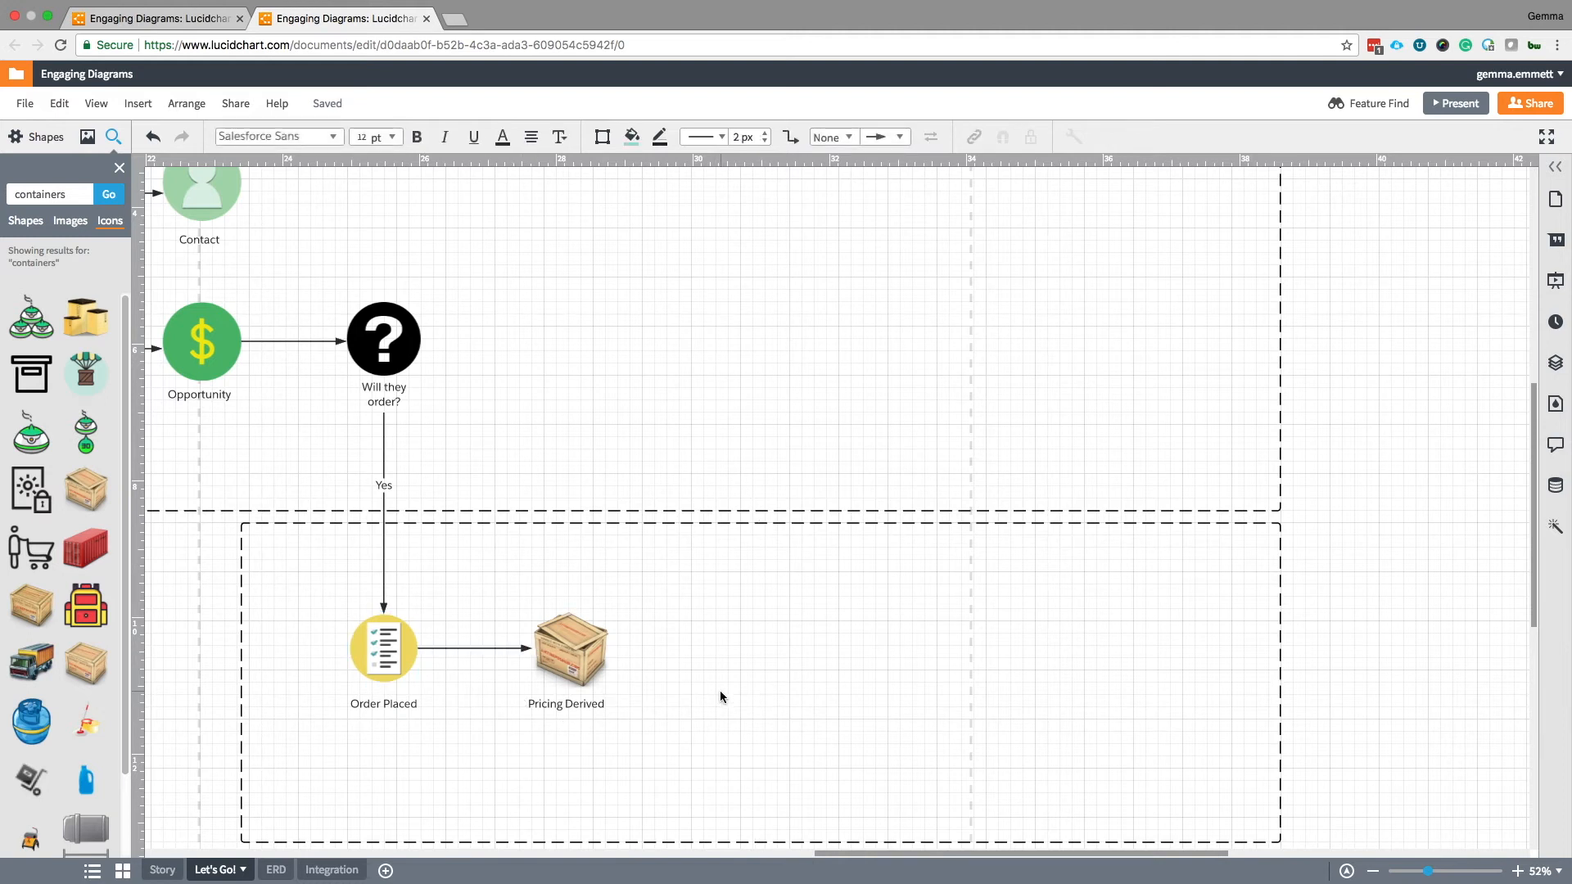
# Change the "Order Placed" label under the checklist icon to "Order Form Raised".
pyautogui.scroll(1, 741, 694)
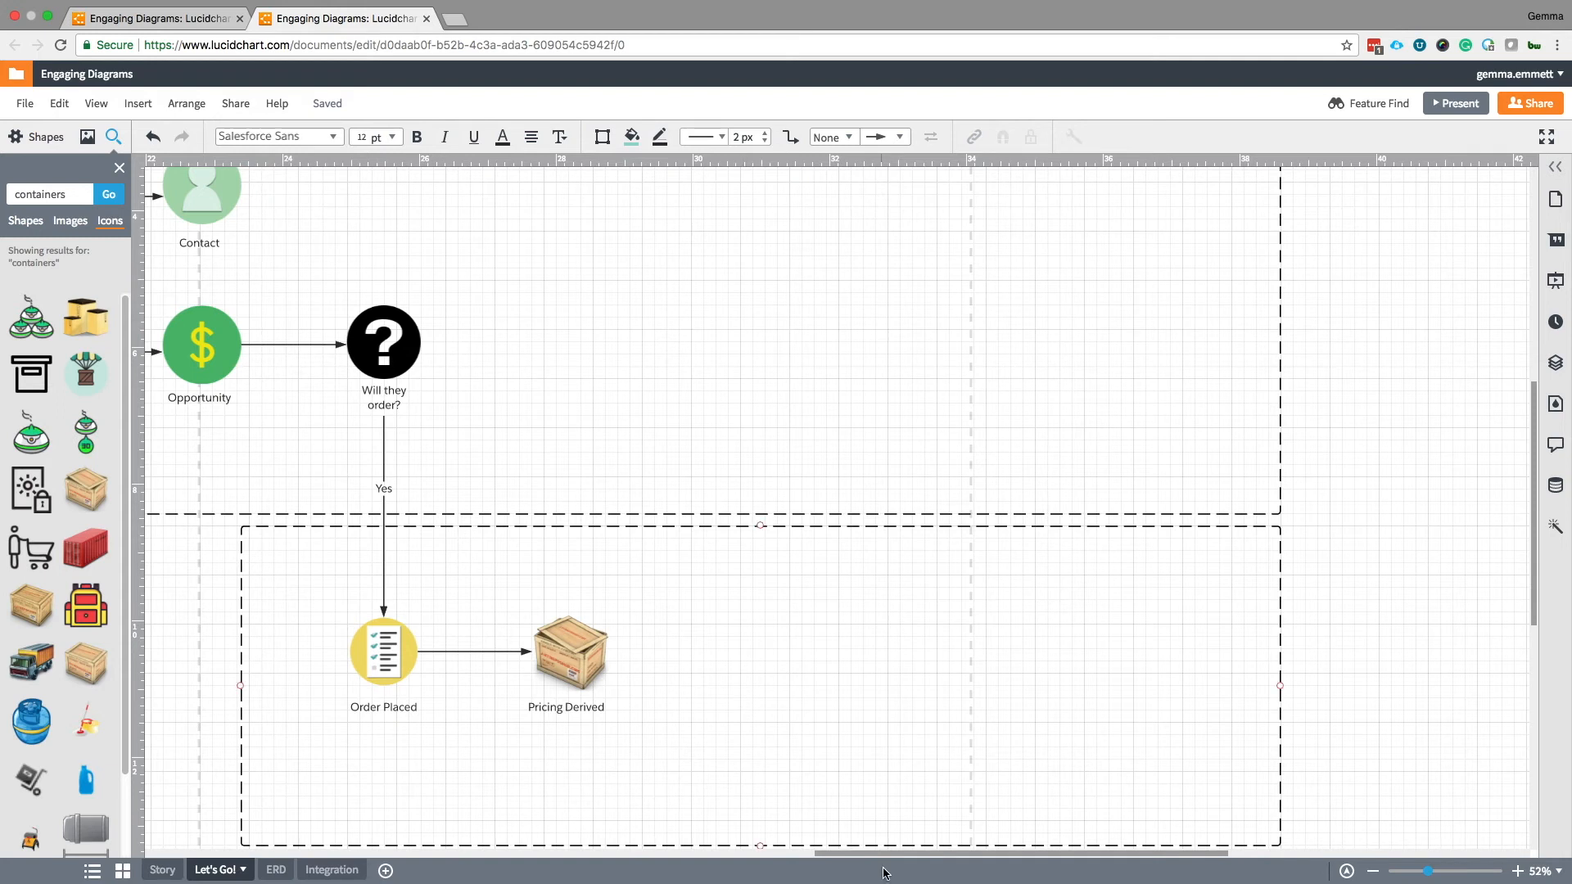
pyautogui.click(381, 709)
pyautogui.doubleClick(394, 709)
pyautogui.write('F')
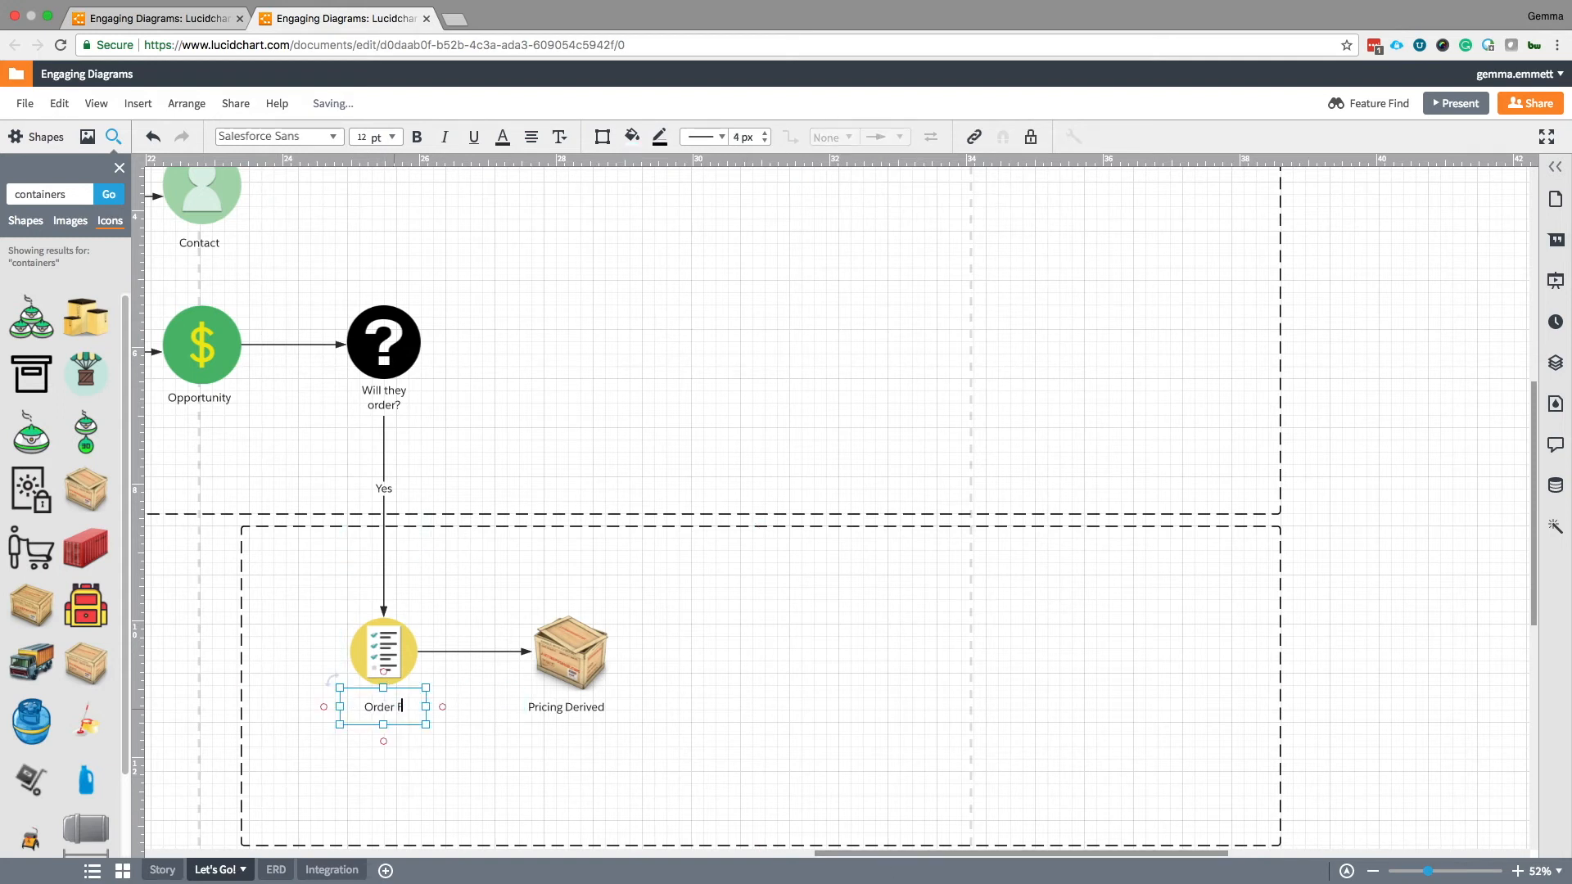
pyautogui.write('orm Reised')
pyautogui.click(866, 729)
# Search the icons for "win" and place the round purple trophy icon in the upper container, right of "Will they order?".
pyautogui.moveTo(878, 856); pyautogui.dragTo(852, 858)
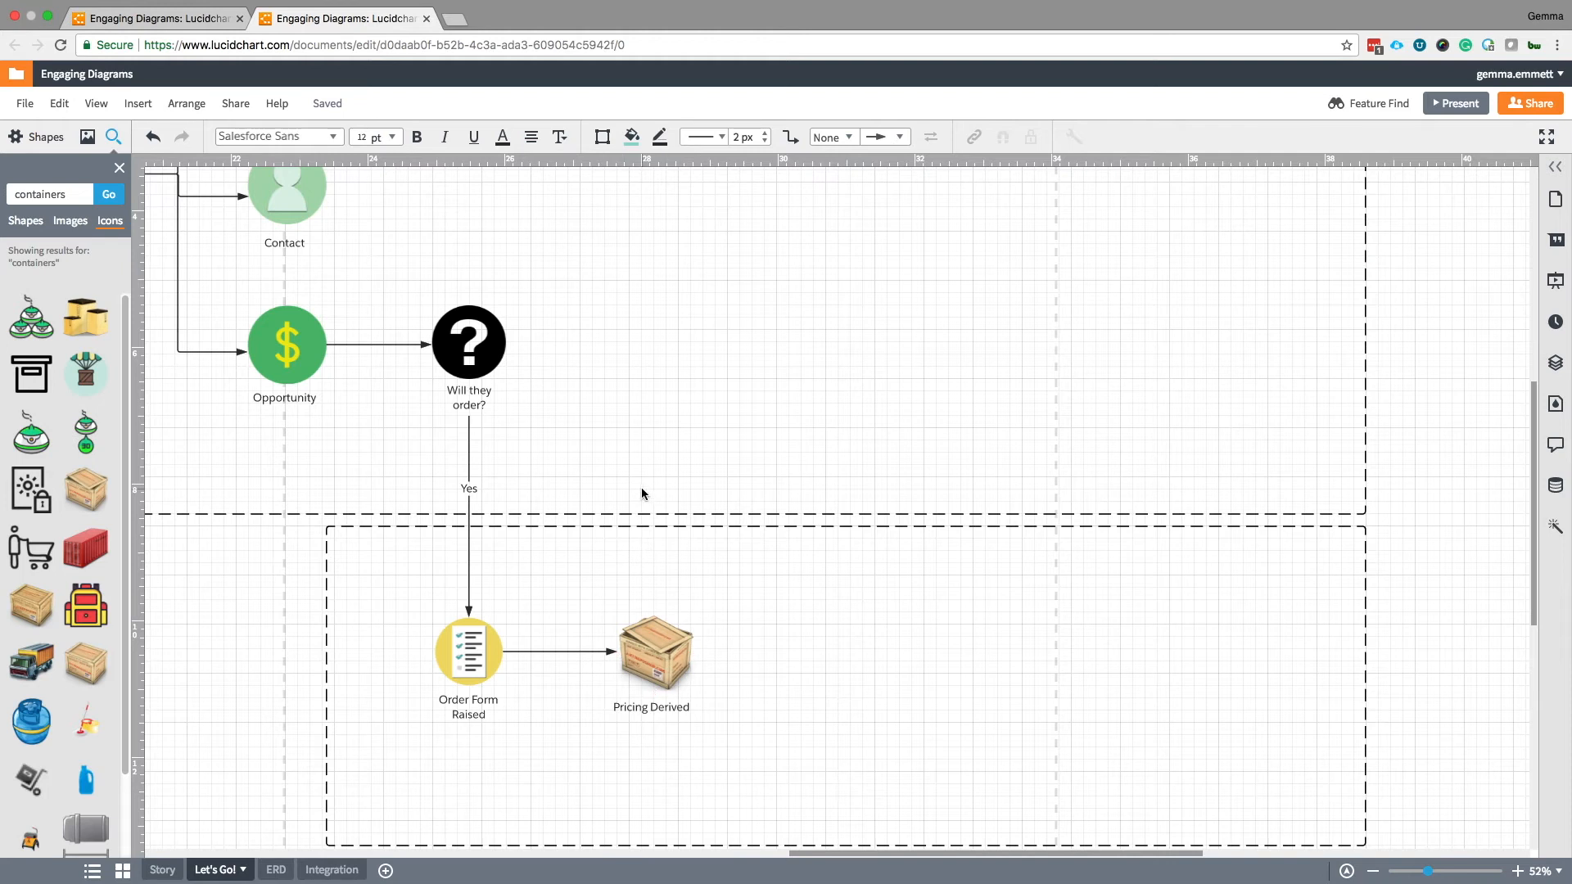
pyautogui.scroll(1, 641, 493)
pyautogui.click(307, 414)
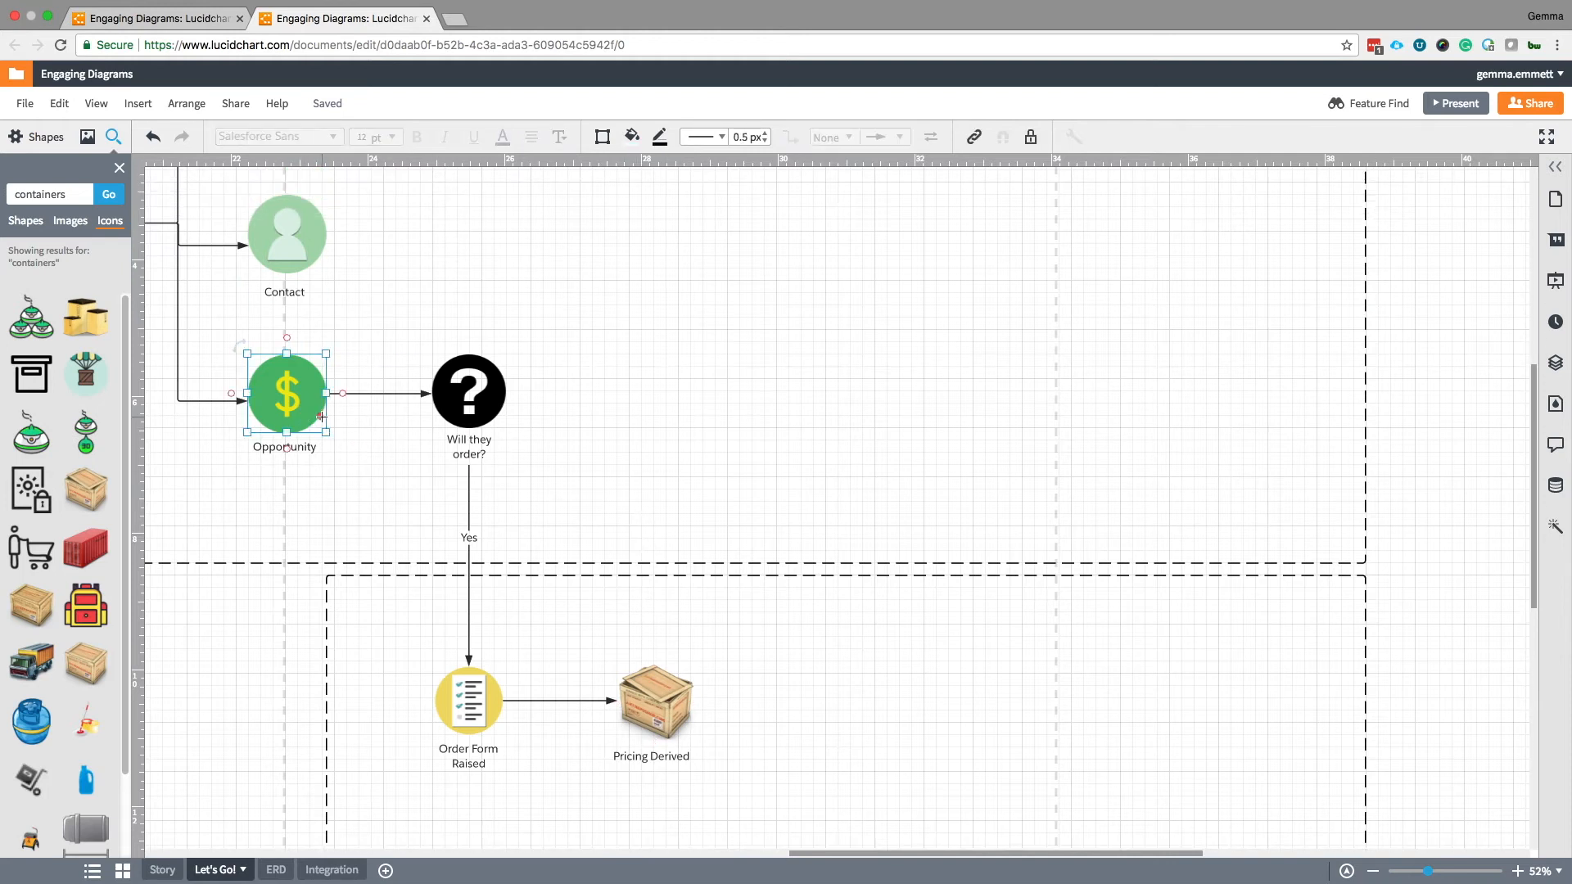
pyautogui.click(512, 421)
pyautogui.doubleClick(73, 193)
pyautogui.write('win')
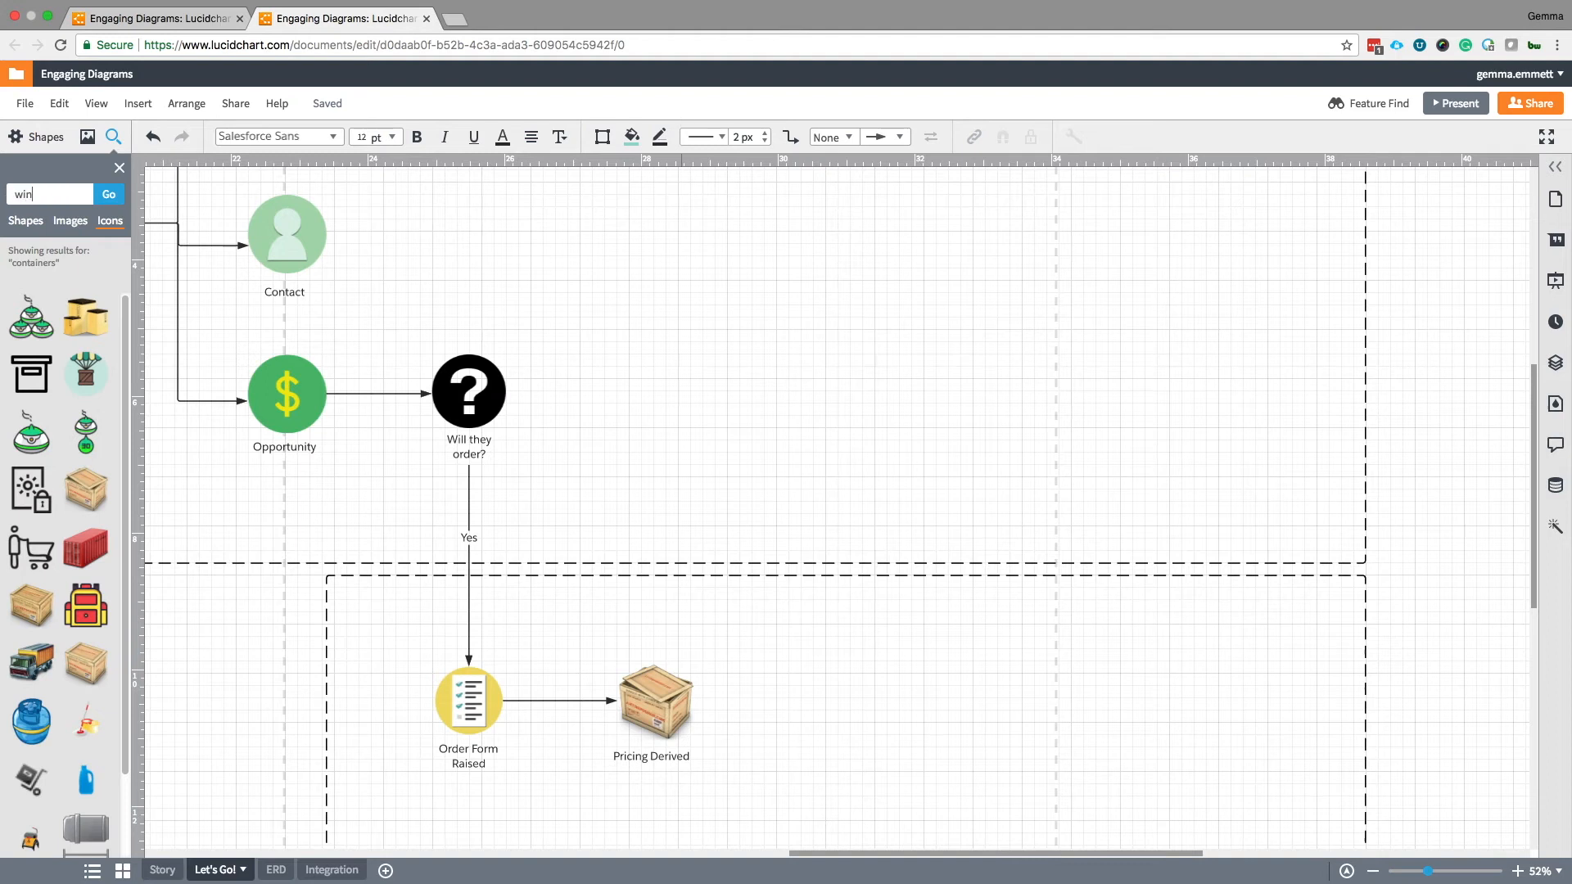
pyautogui.press('Return')
pyautogui.moveTo(86, 533); pyautogui.dragTo(704, 391)
pyautogui.click(562, 415)
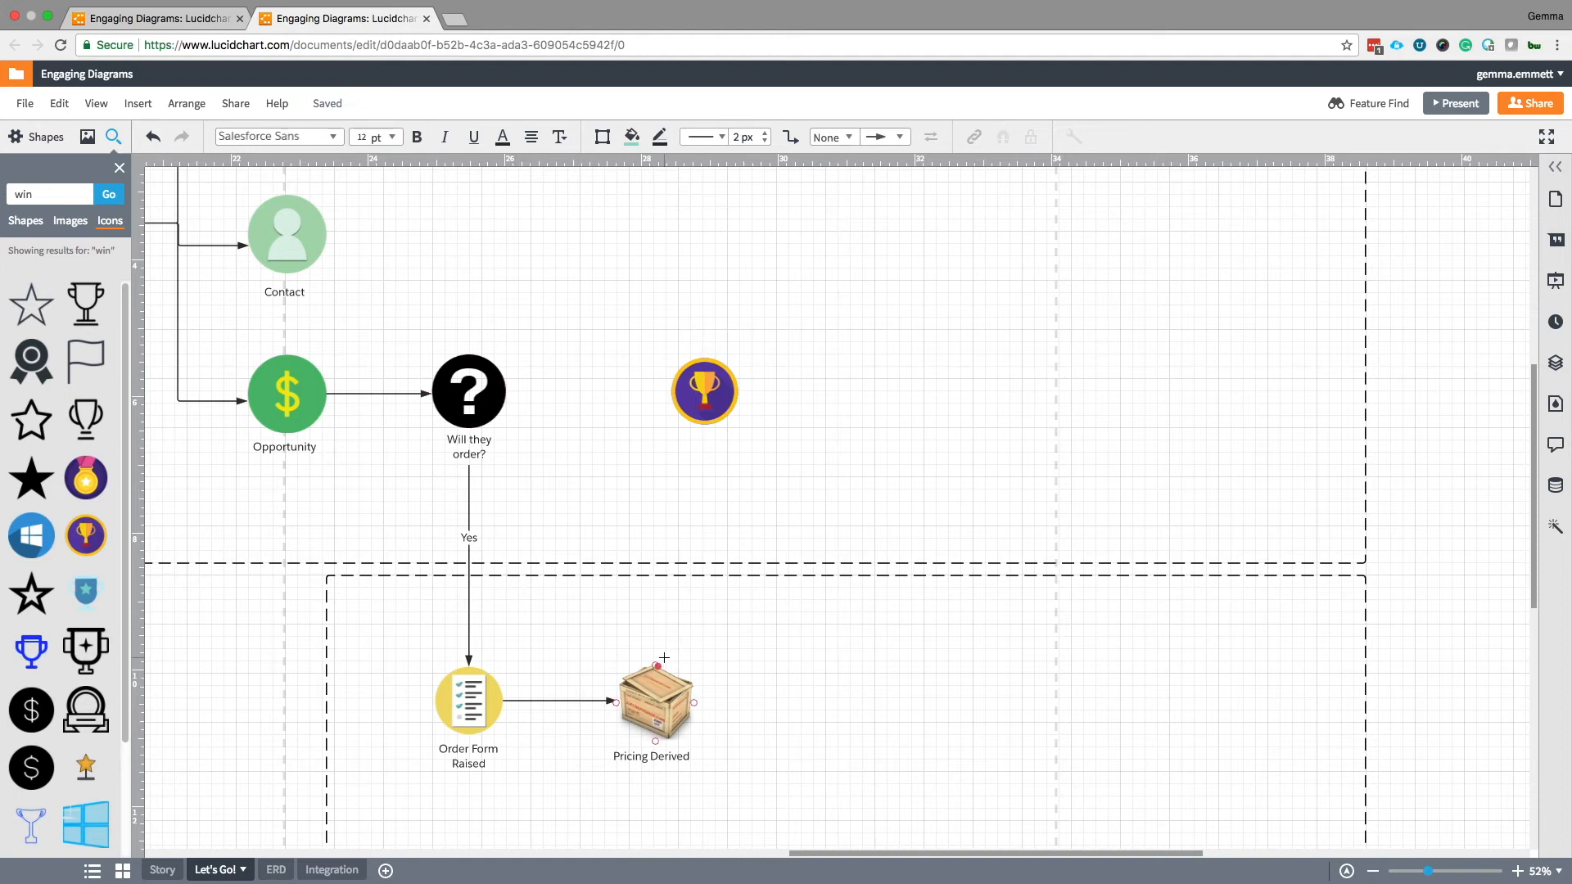
# Enlarge the trophy icon slightly and align it directly above the crate, deleting the trial connectors.
pyautogui.moveTo(655, 664); pyautogui.dragTo(688, 439)
pyautogui.moveTo(655, 406)
pyautogui.mouseDown()
pyautogui.moveTo(649, 430)
pyautogui.moveTo(652, 394)
pyautogui.mouseUp()
pyautogui.click(702, 475)
pyautogui.click(681, 490)
pyautogui.press('Delete')
pyautogui.click(649, 400)
pyautogui.moveTo(649, 400)
pyautogui.mouseDown()
pyautogui.moveTo(458, 395)
pyautogui.moveTo(516, 434)
pyautogui.moveTo(509, 399)
pyautogui.moveTo(680, 404)
pyautogui.moveTo(667, 403)
pyautogui.mouseUp()
pyautogui.moveTo(507, 392); pyautogui.dragTo(566, 400)
pyautogui.click(676, 661)
pyautogui.press('Delete')
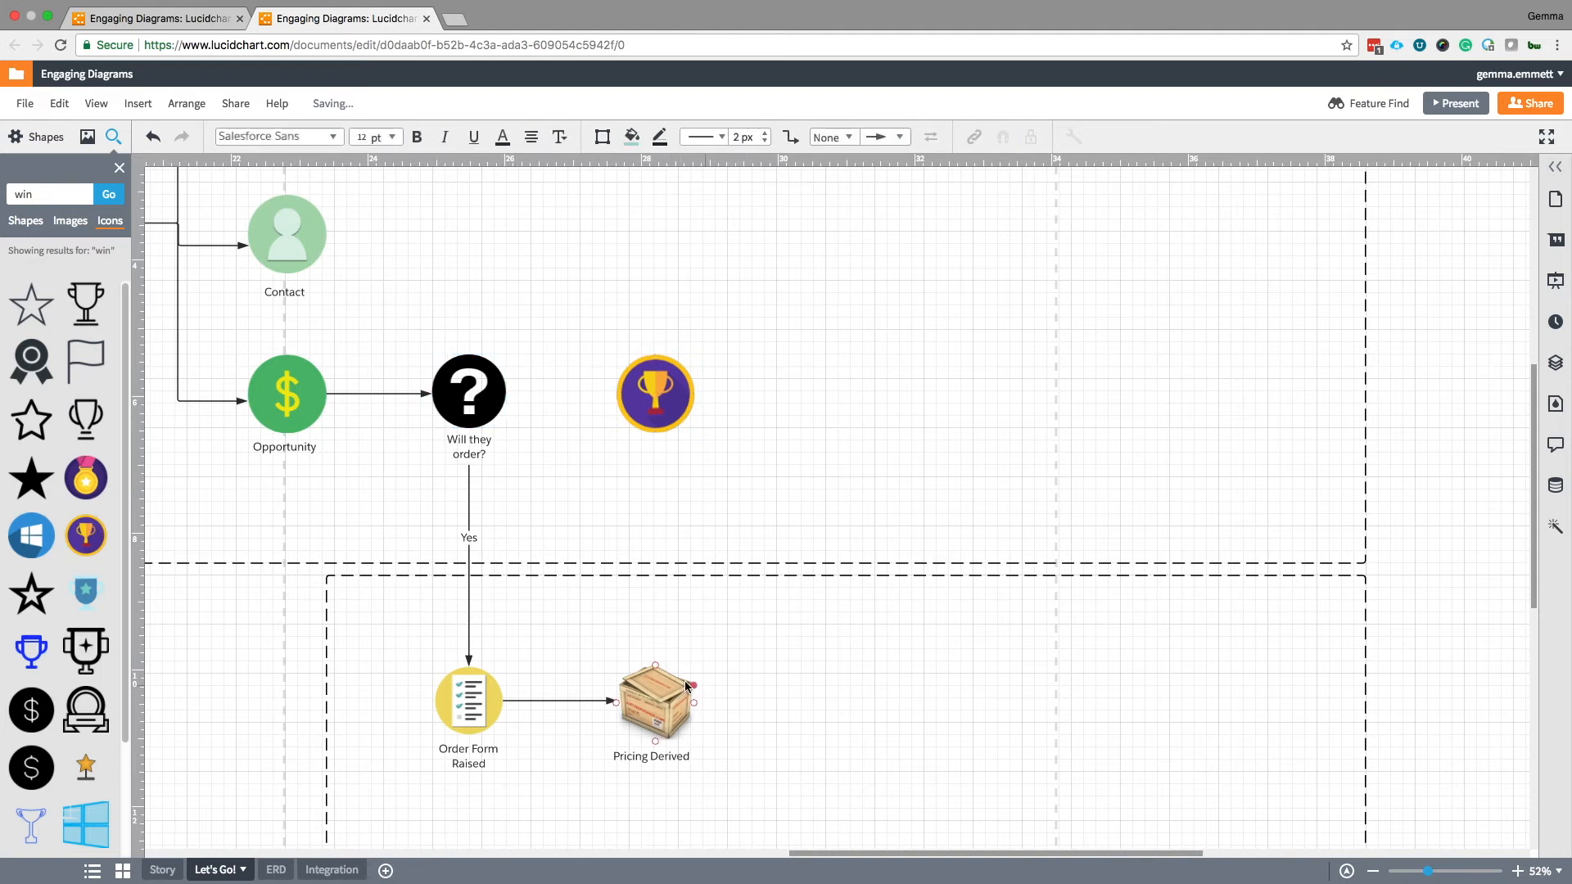
# Connect the crate icon straight up to the trophy icon with an arrow.
pyautogui.moveTo(655, 665); pyautogui.dragTo(653, 439)
pyautogui.click(764, 501)
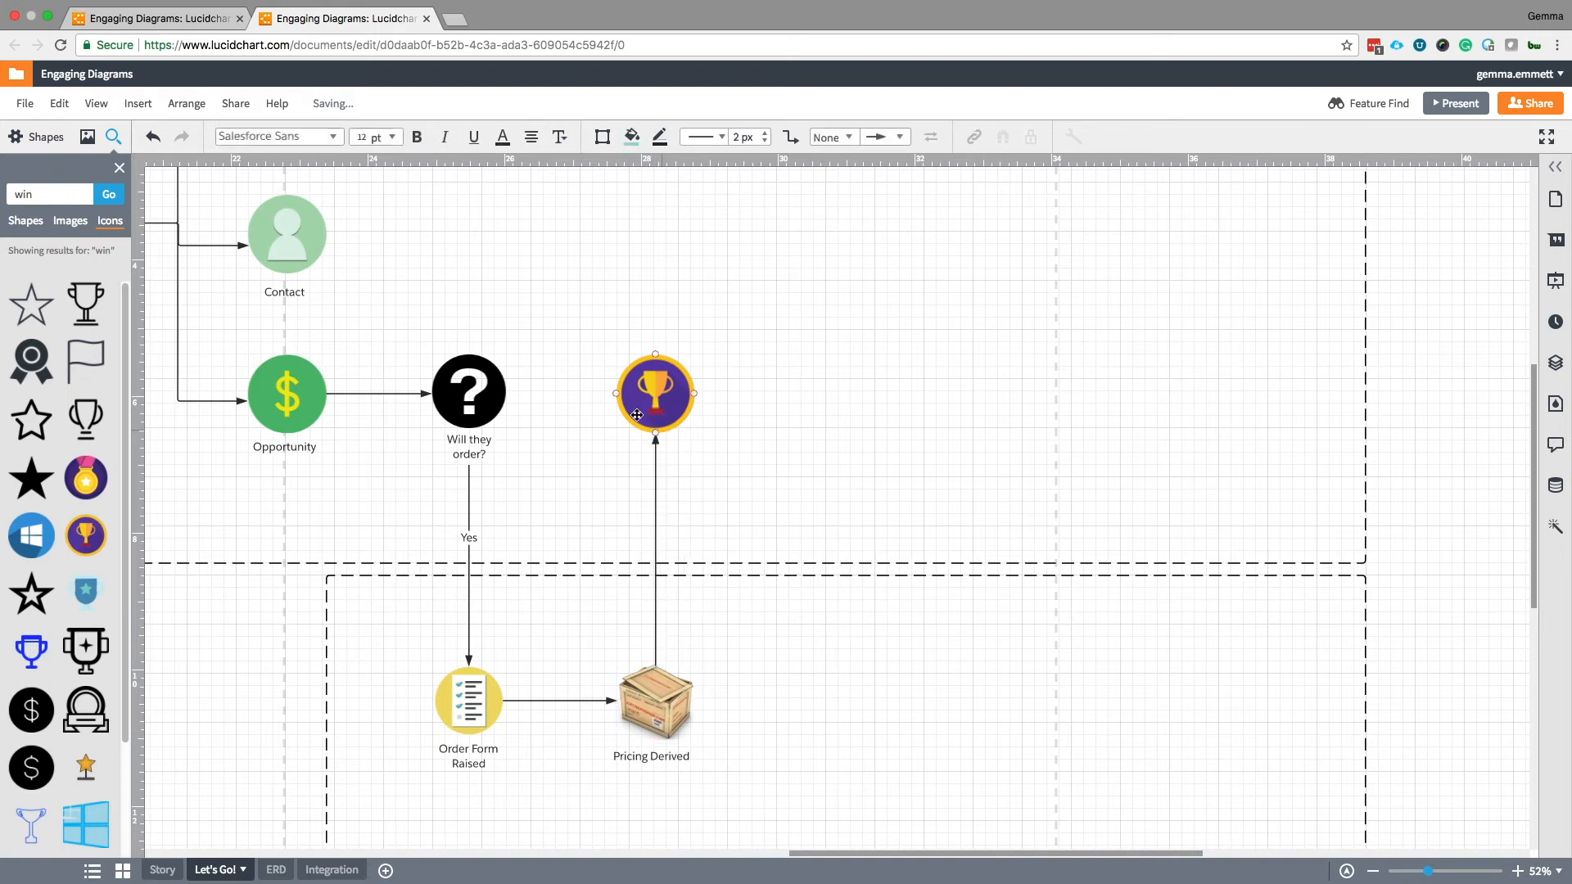
# Copy the "Will they order?" label, place the copy below the trophy icon and change its text to "Opportunity Closed Won".
pyautogui.click(468, 446)
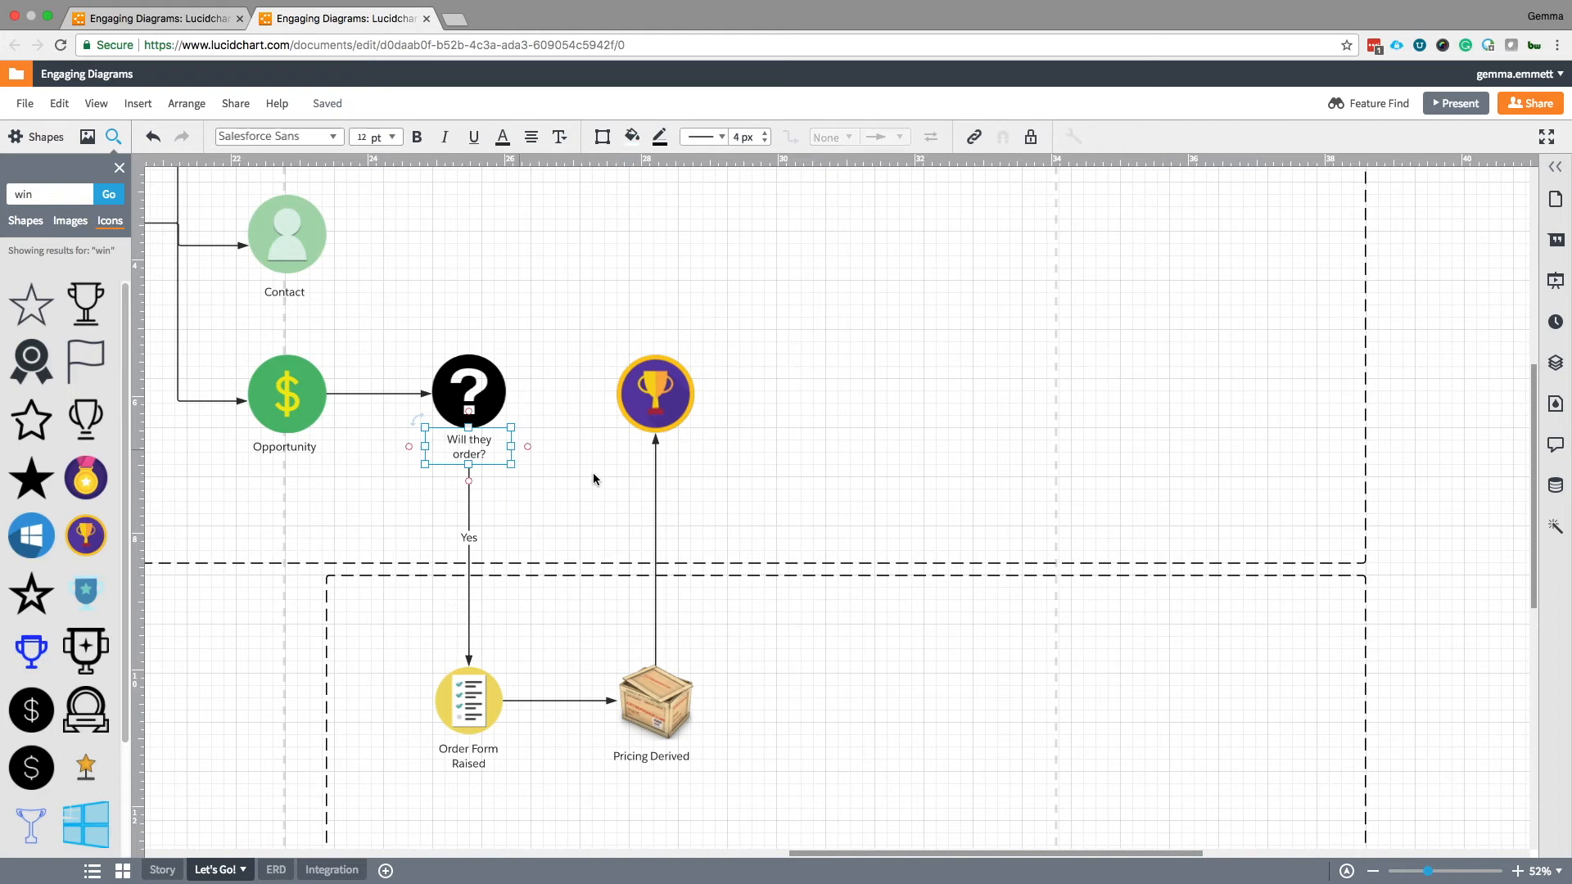
pyautogui.click(820, 514)
pyautogui.press('super+v')
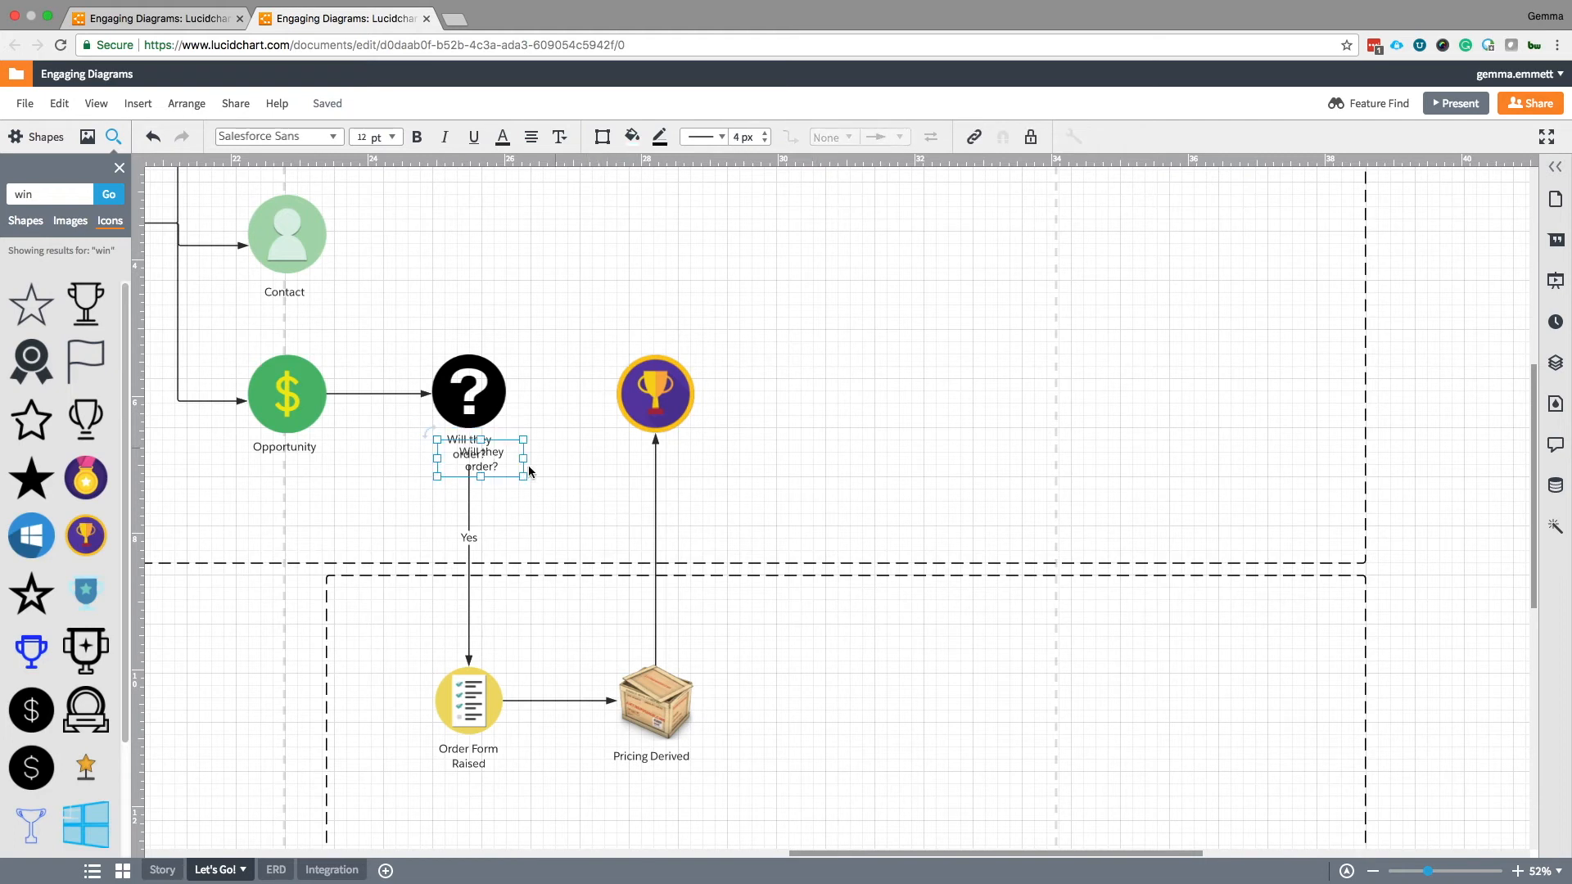
pyautogui.moveTo(492, 471); pyautogui.dragTo(647, 451)
pyautogui.click(652, 487)
pyautogui.doubleClick(676, 446)
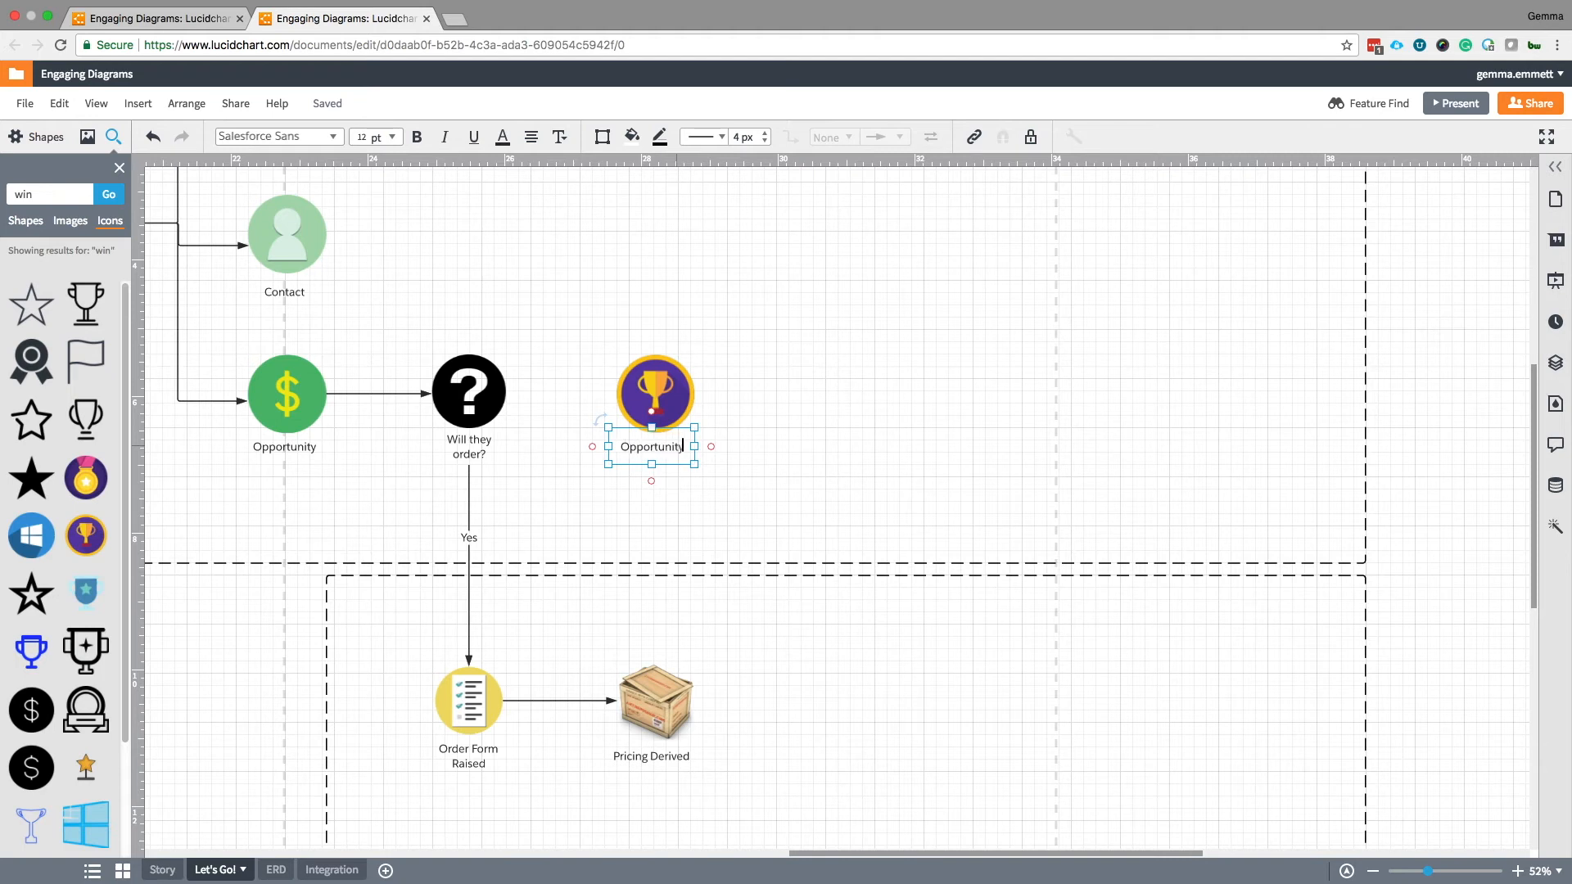
pyautogui.write('Closed Won')
pyautogui.click(870, 473)
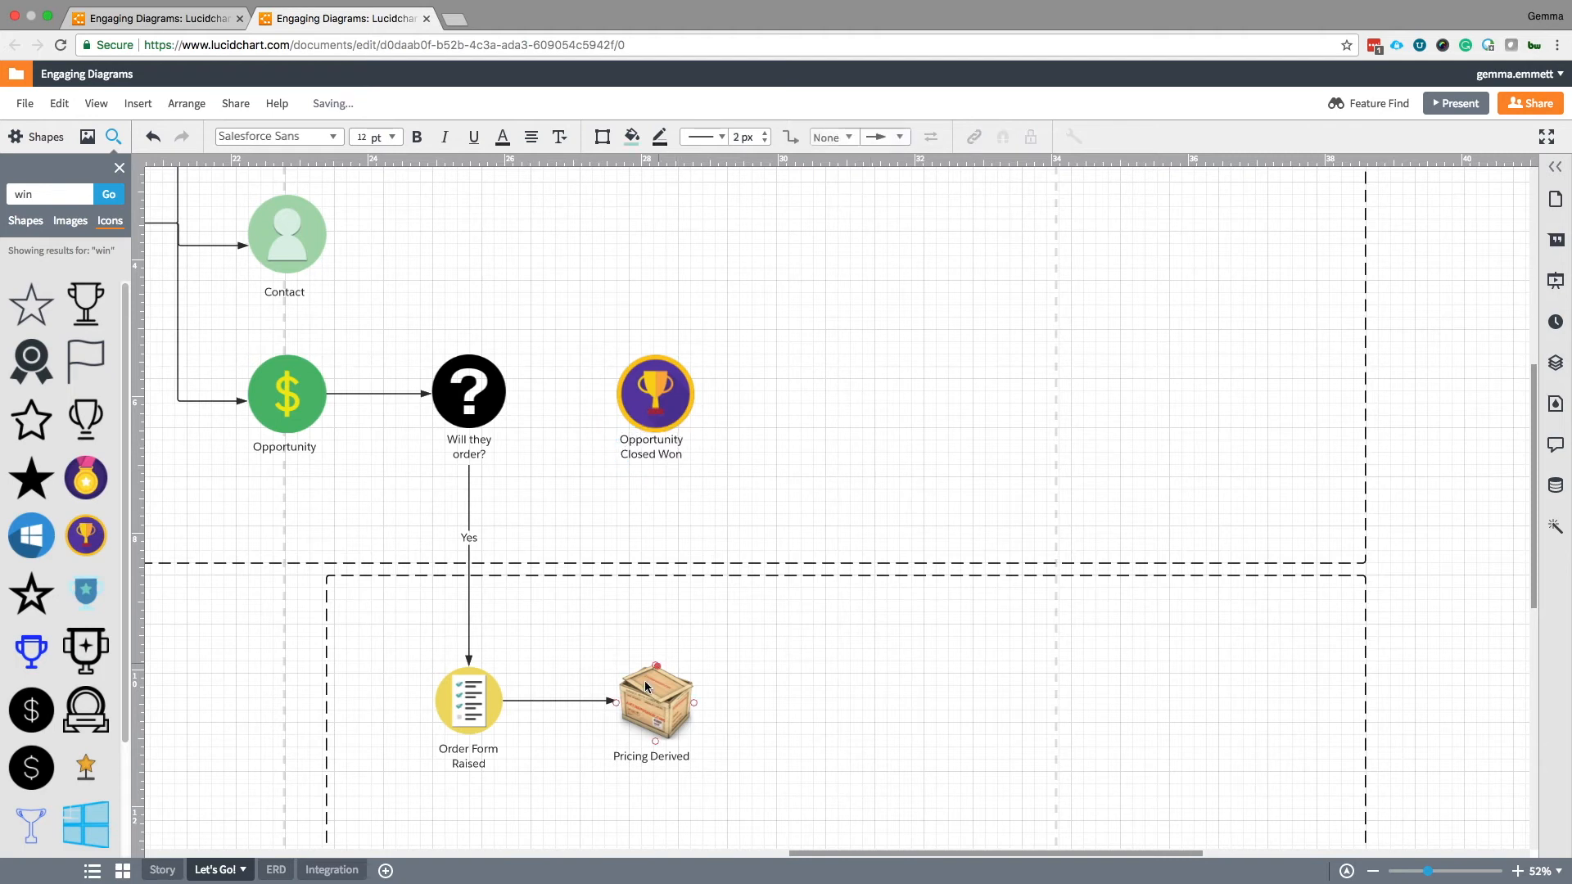
# Connect the crate icon up to the "Opportunity Closed Won" label with an arrow and nudge the trophy and label sideways to straighten it.
pyautogui.moveTo(656, 663); pyautogui.dragTo(652, 468)
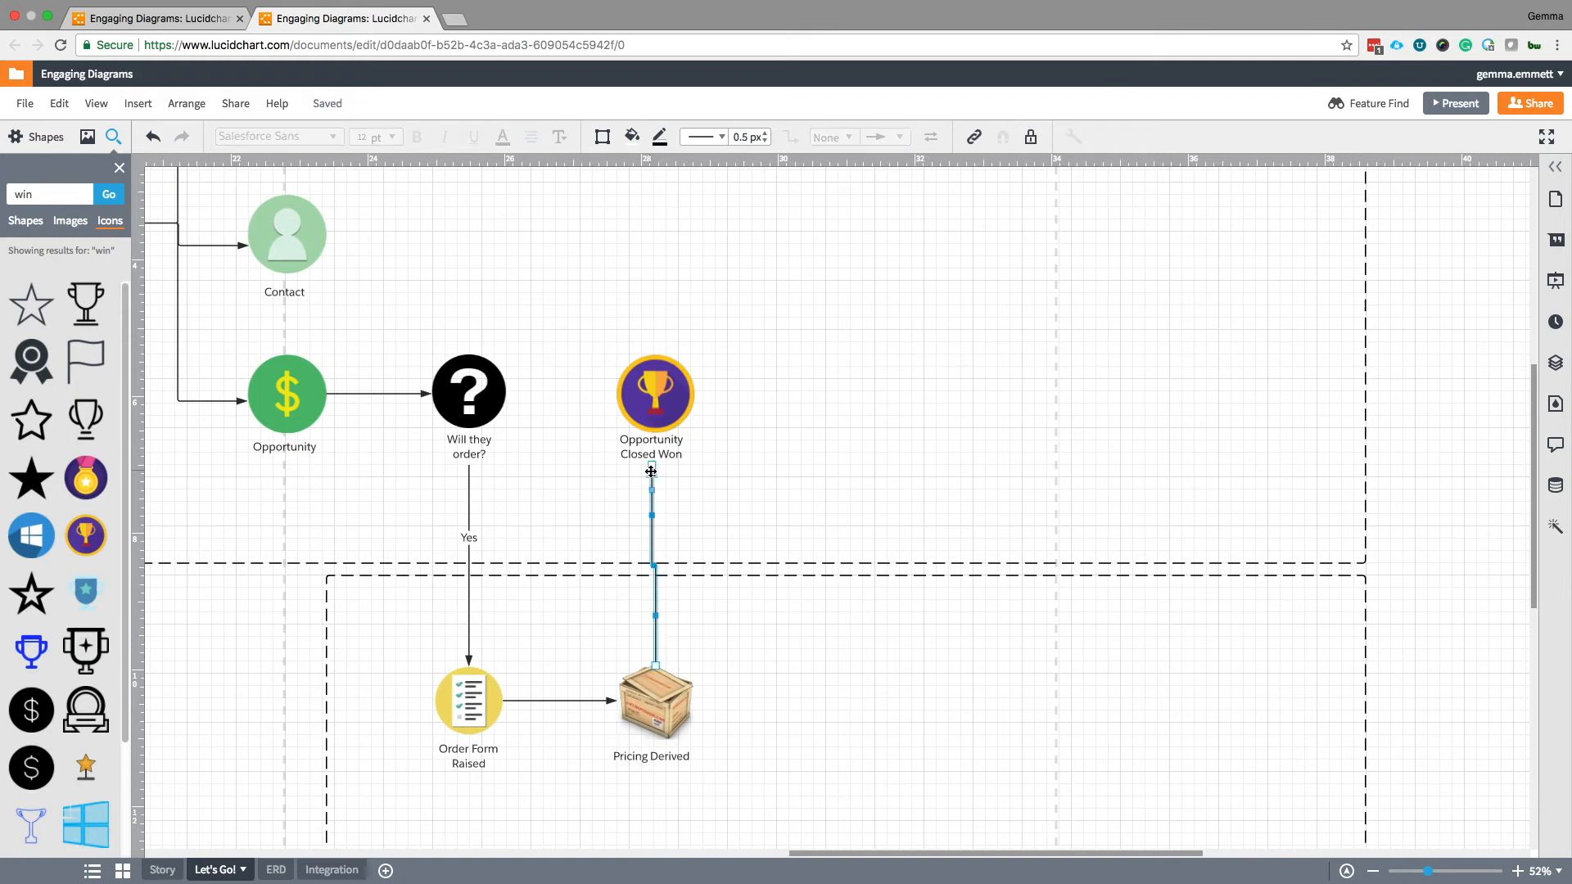
pyautogui.click(711, 469)
pyautogui.click(655, 413)
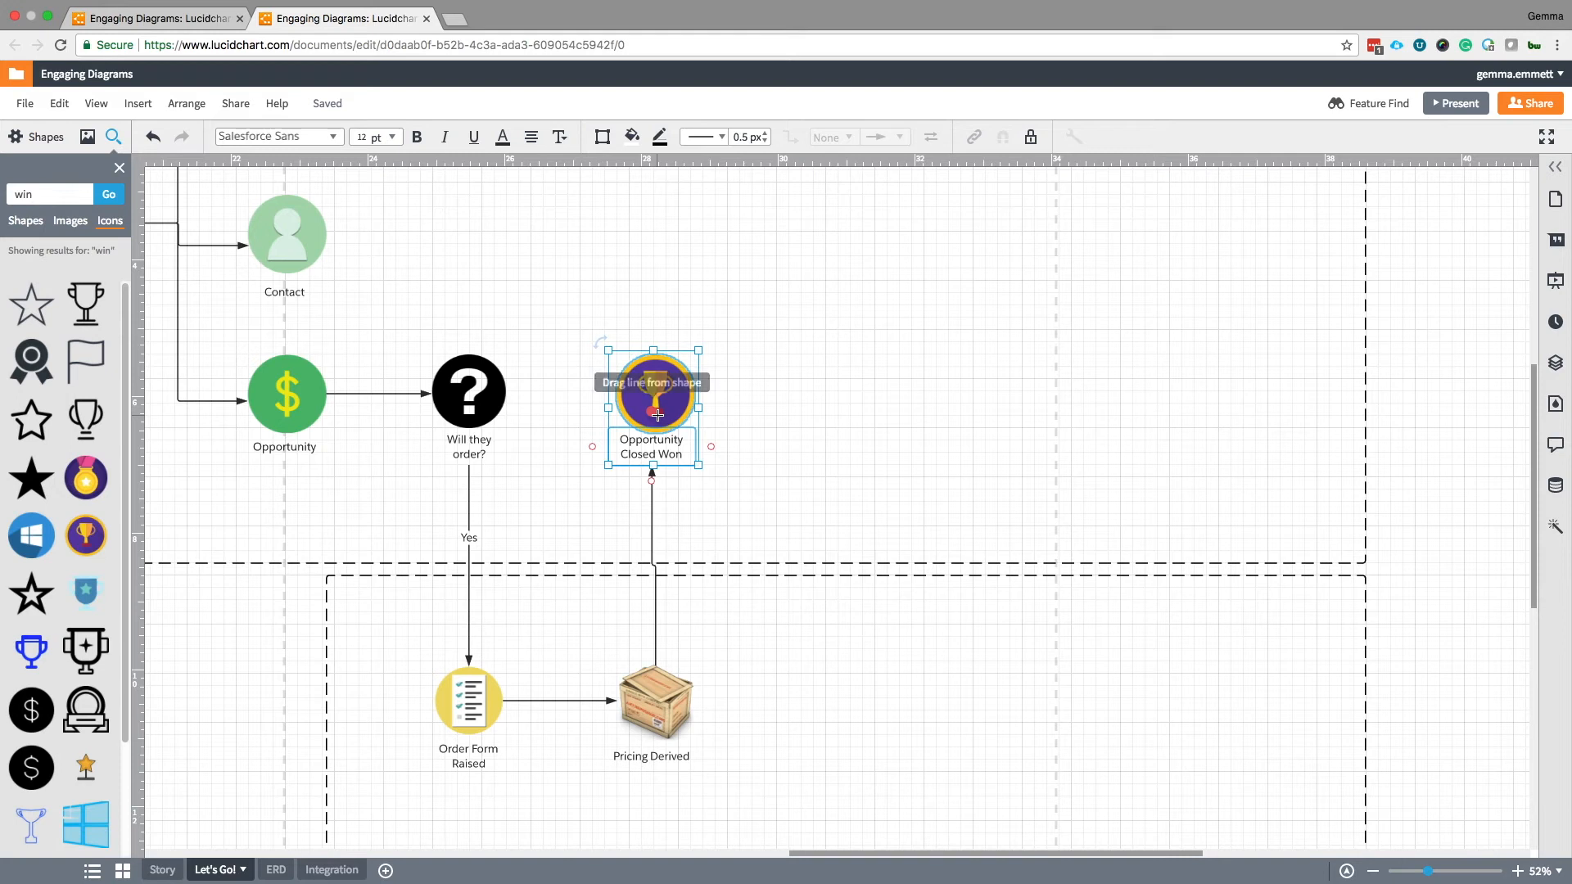
pyautogui.moveTo(642, 401); pyautogui.dragTo(645, 401)
pyautogui.click(781, 428)
pyautogui.moveTo(725, 505); pyautogui.dragTo(634, 412)
pyautogui.click(726, 448)
pyautogui.click(661, 410)
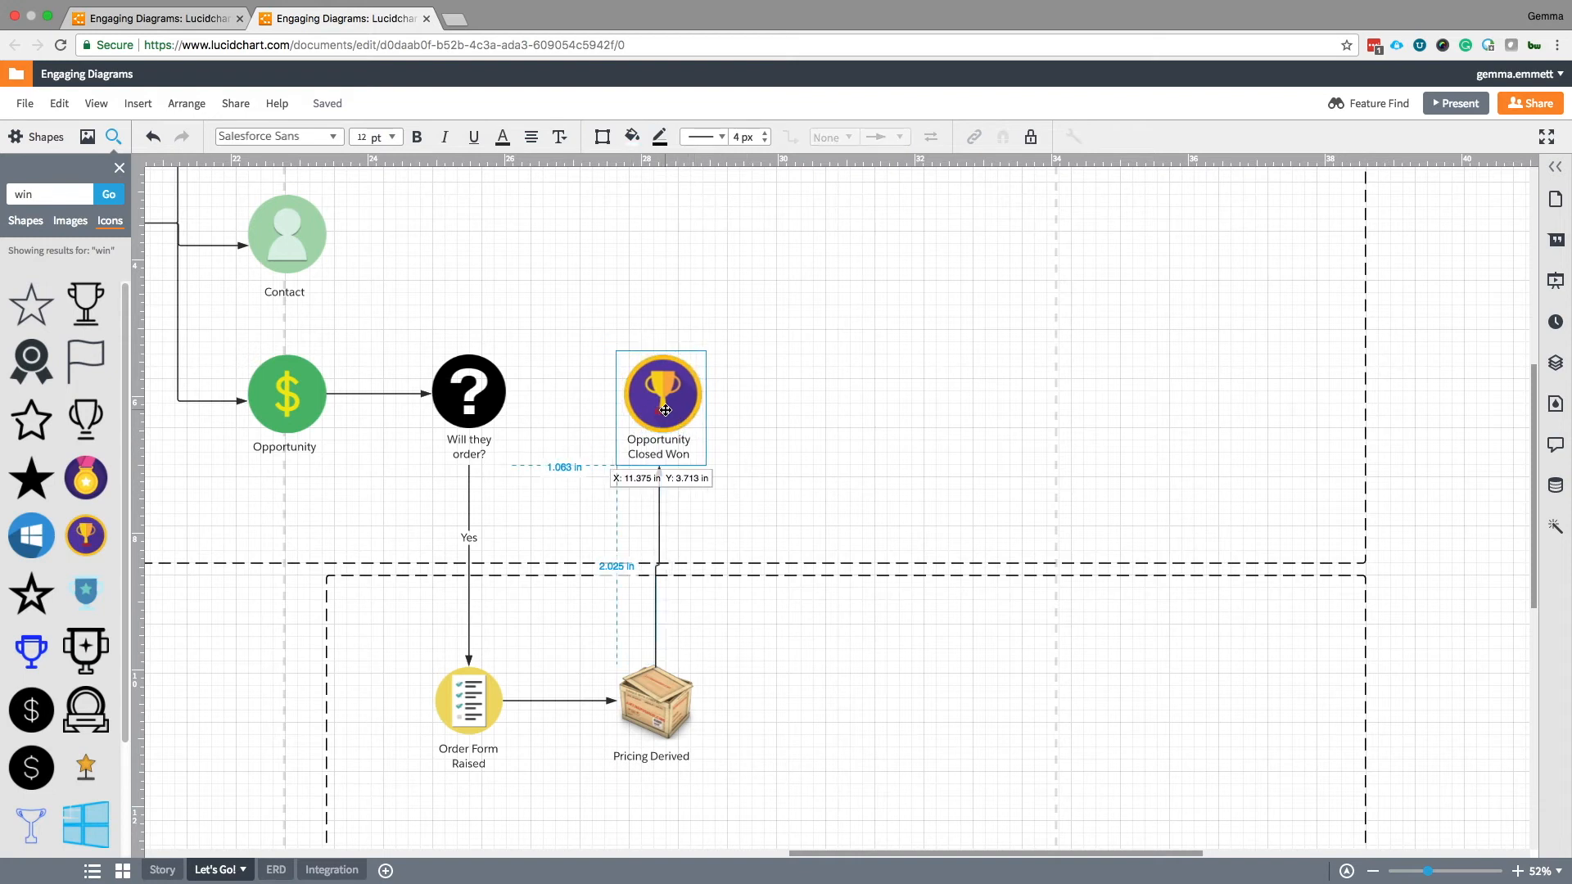
pyautogui.click(785, 470)
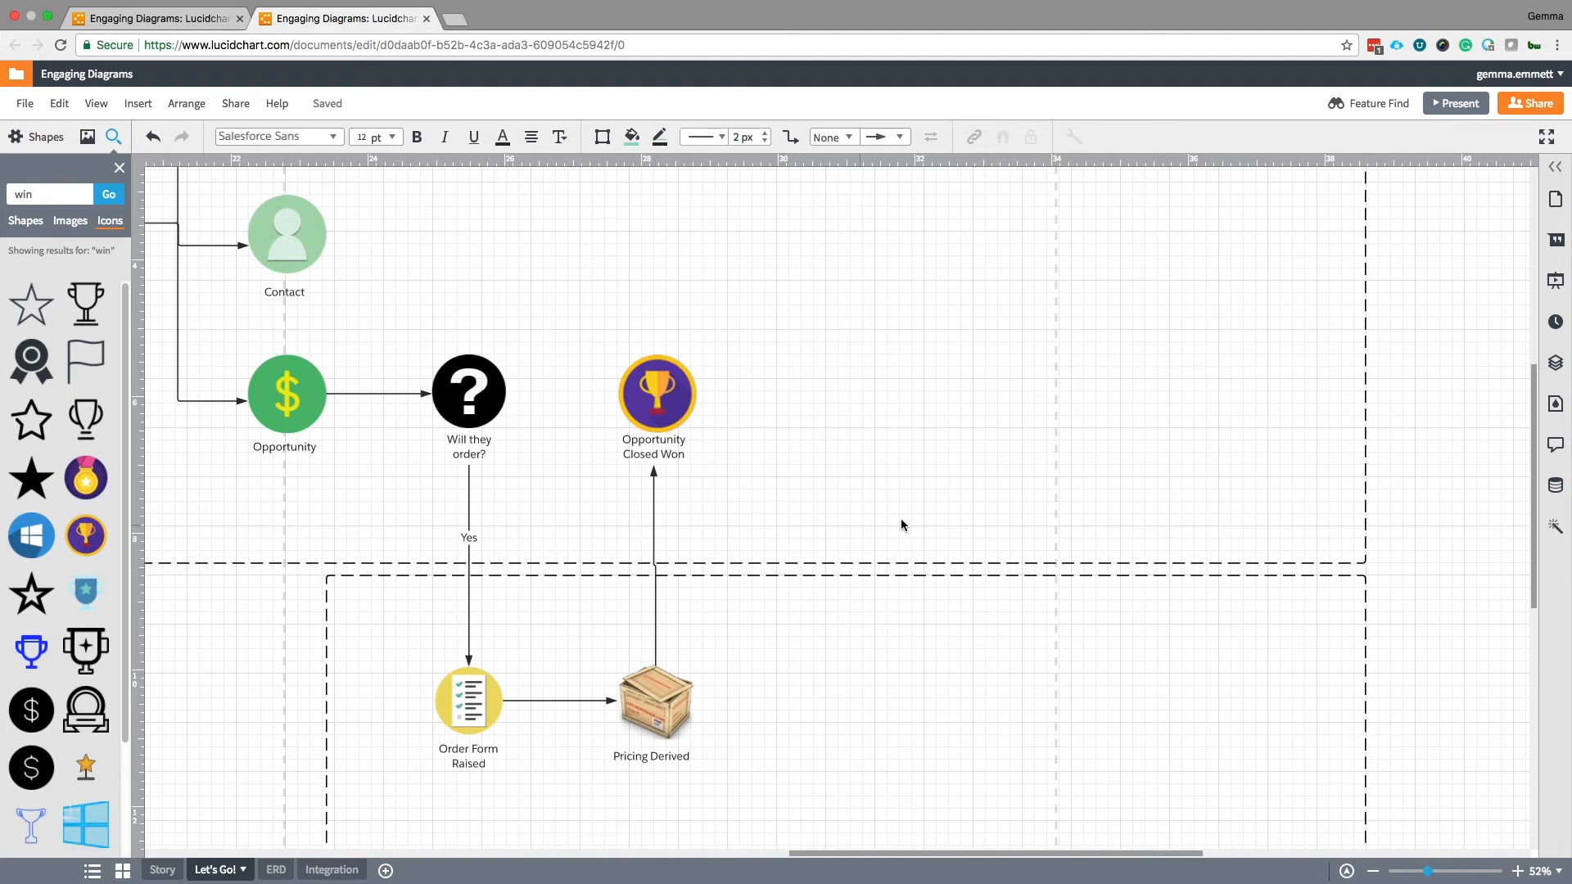
# Delete the arrow between the crate icon and the "Opportunity Closed Won" label.
pyautogui.scroll(-3, 915, 523)
pyautogui.scroll(3, 912, 557)
pyautogui.scroll(-3, 891, 468)
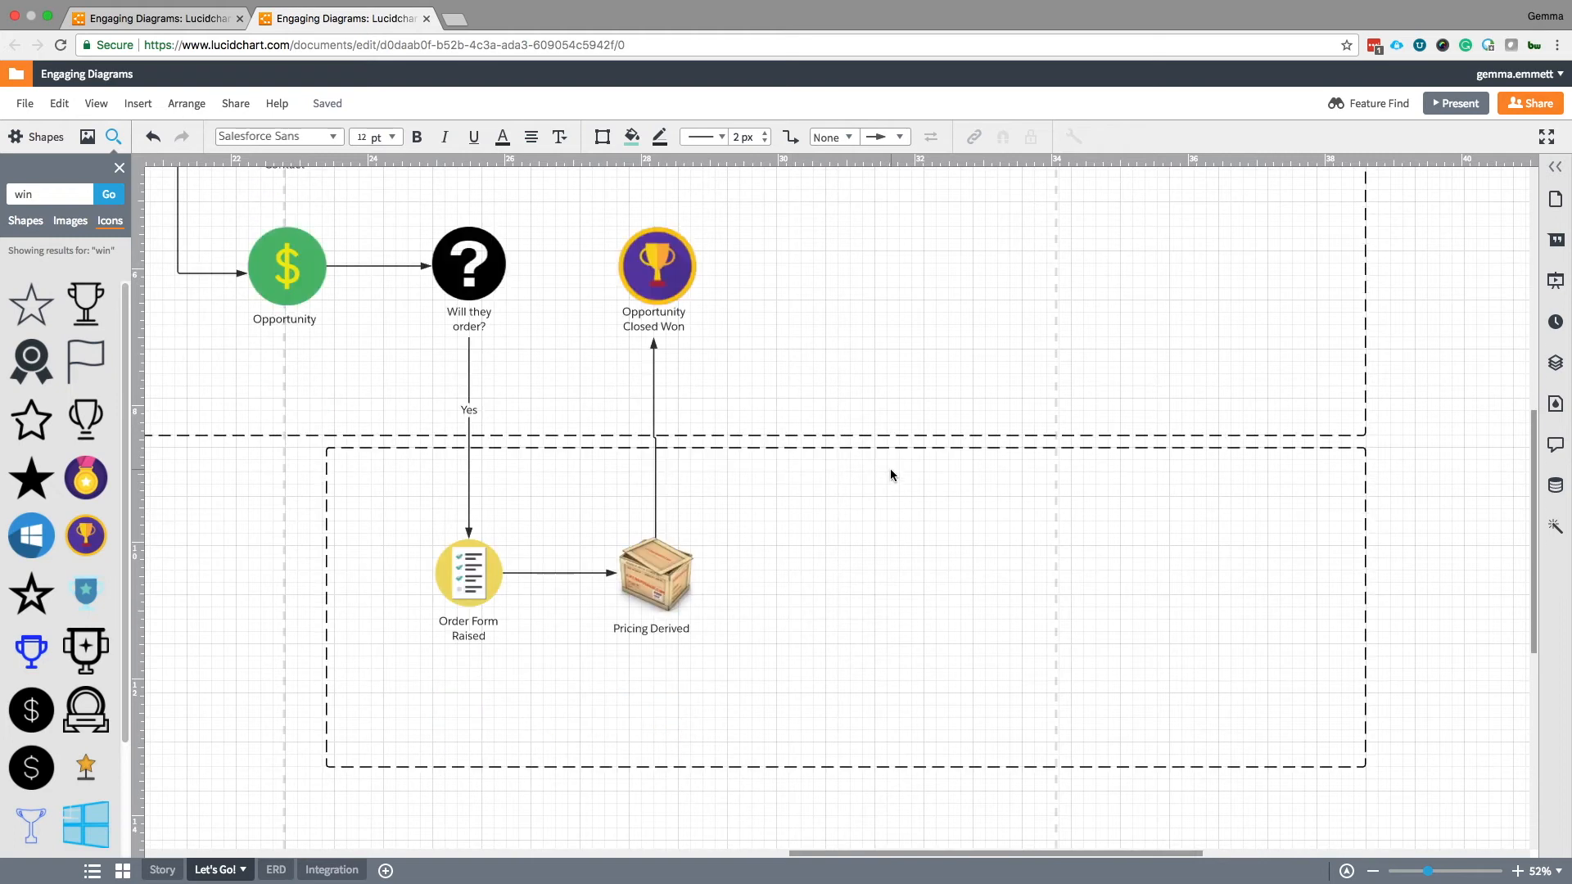
pyautogui.click(655, 504)
pyautogui.press('Delete')
# Search the icons for "signed" and for "sign", looking for a signature icon.
pyautogui.doubleClick(18, 190)
pyautogui.write('signed')
pyautogui.press('Return')
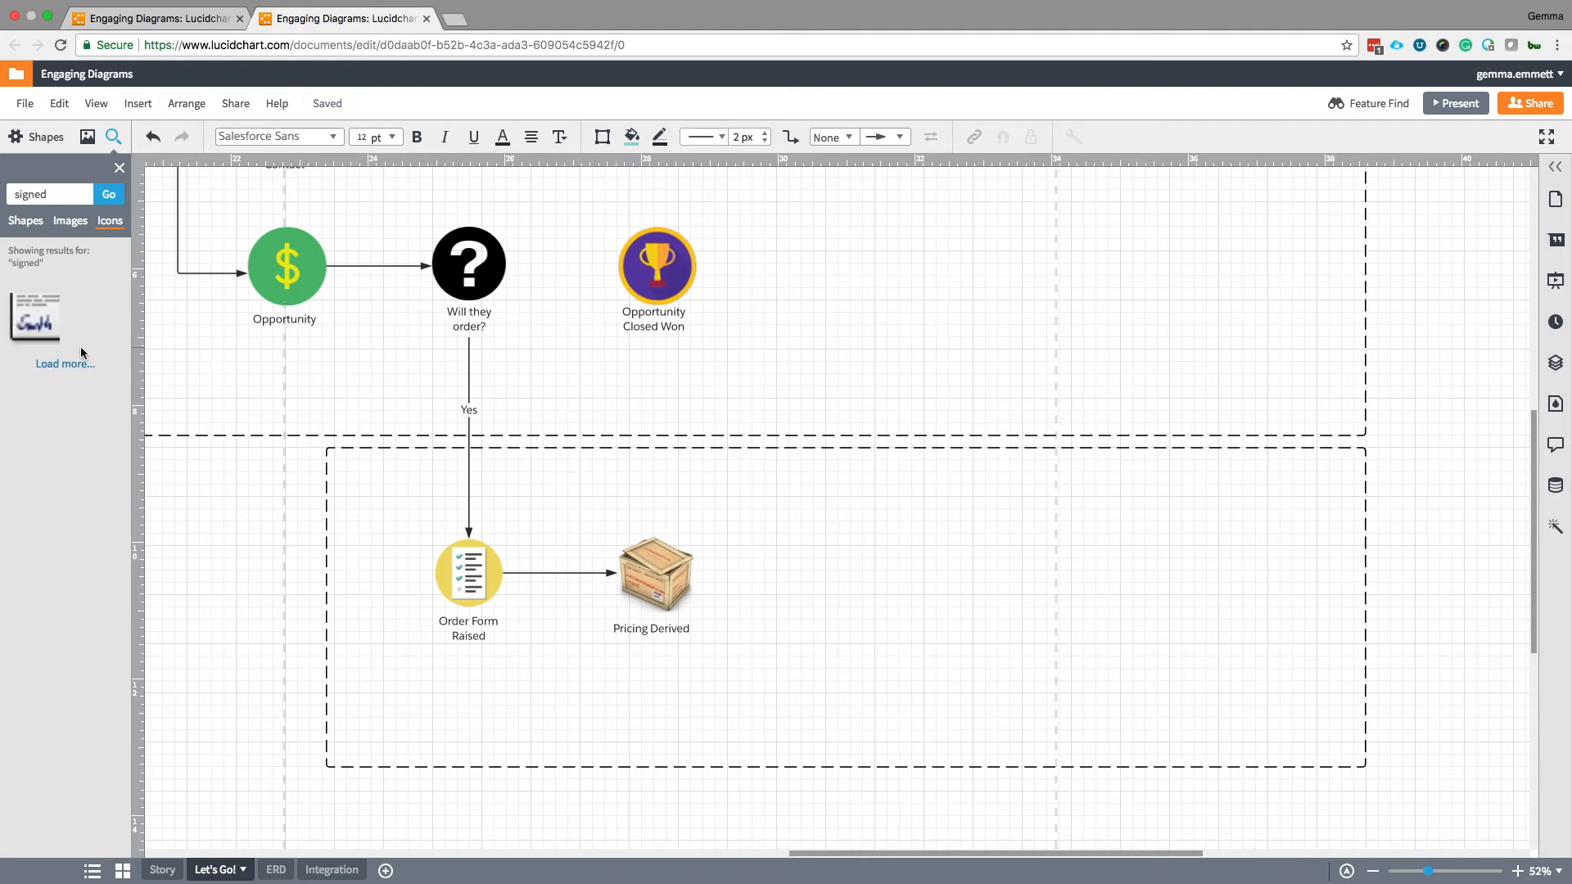
pyautogui.doubleClick(20, 189)
pyautogui.write('sign')
pyautogui.press('Return')
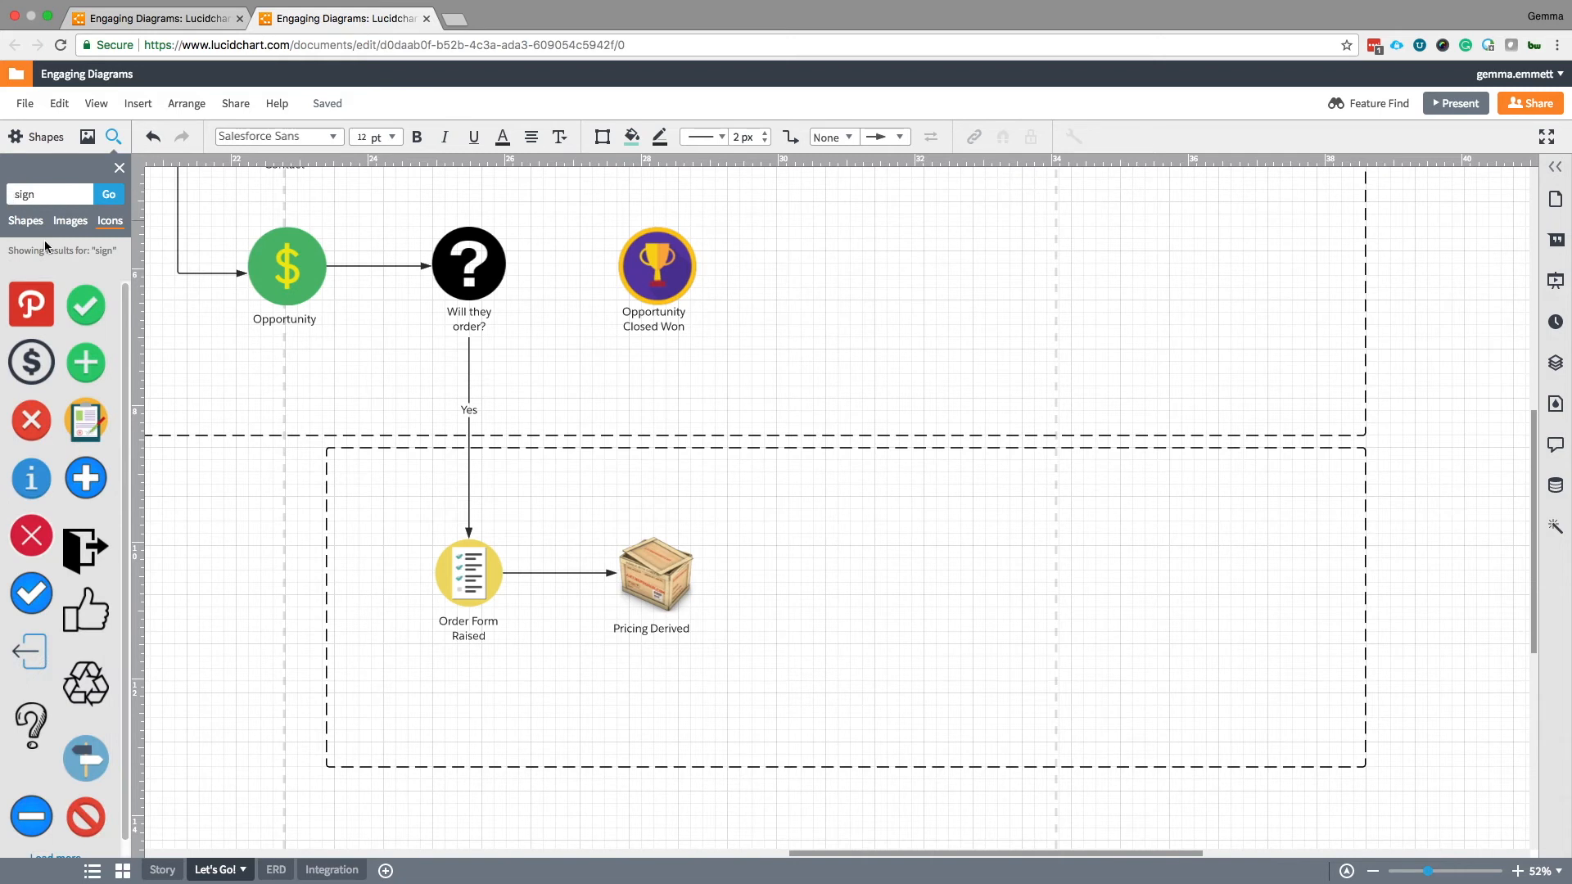
pyautogui.scroll(-2, 76, 602)
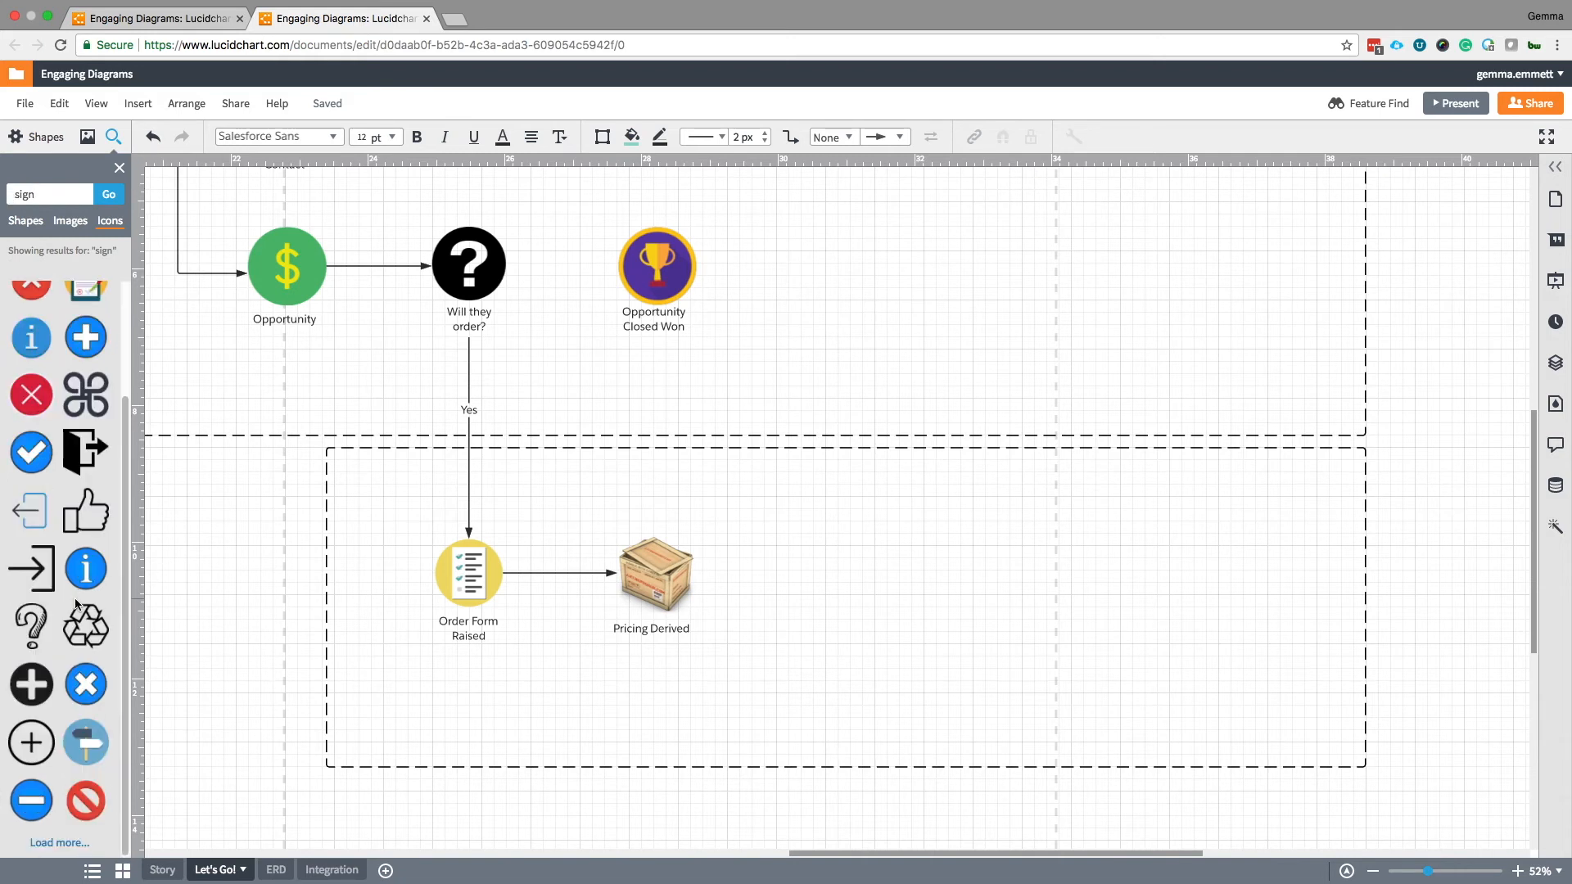
# Search the icons for "contract", place the orange clipboard-and-pen icon right of the crate and connect the crate to it with an arrow.
pyautogui.moveTo(49, 189); pyautogui.dragTo(8, 192)
pyautogui.write('contract')
pyautogui.press('Return')
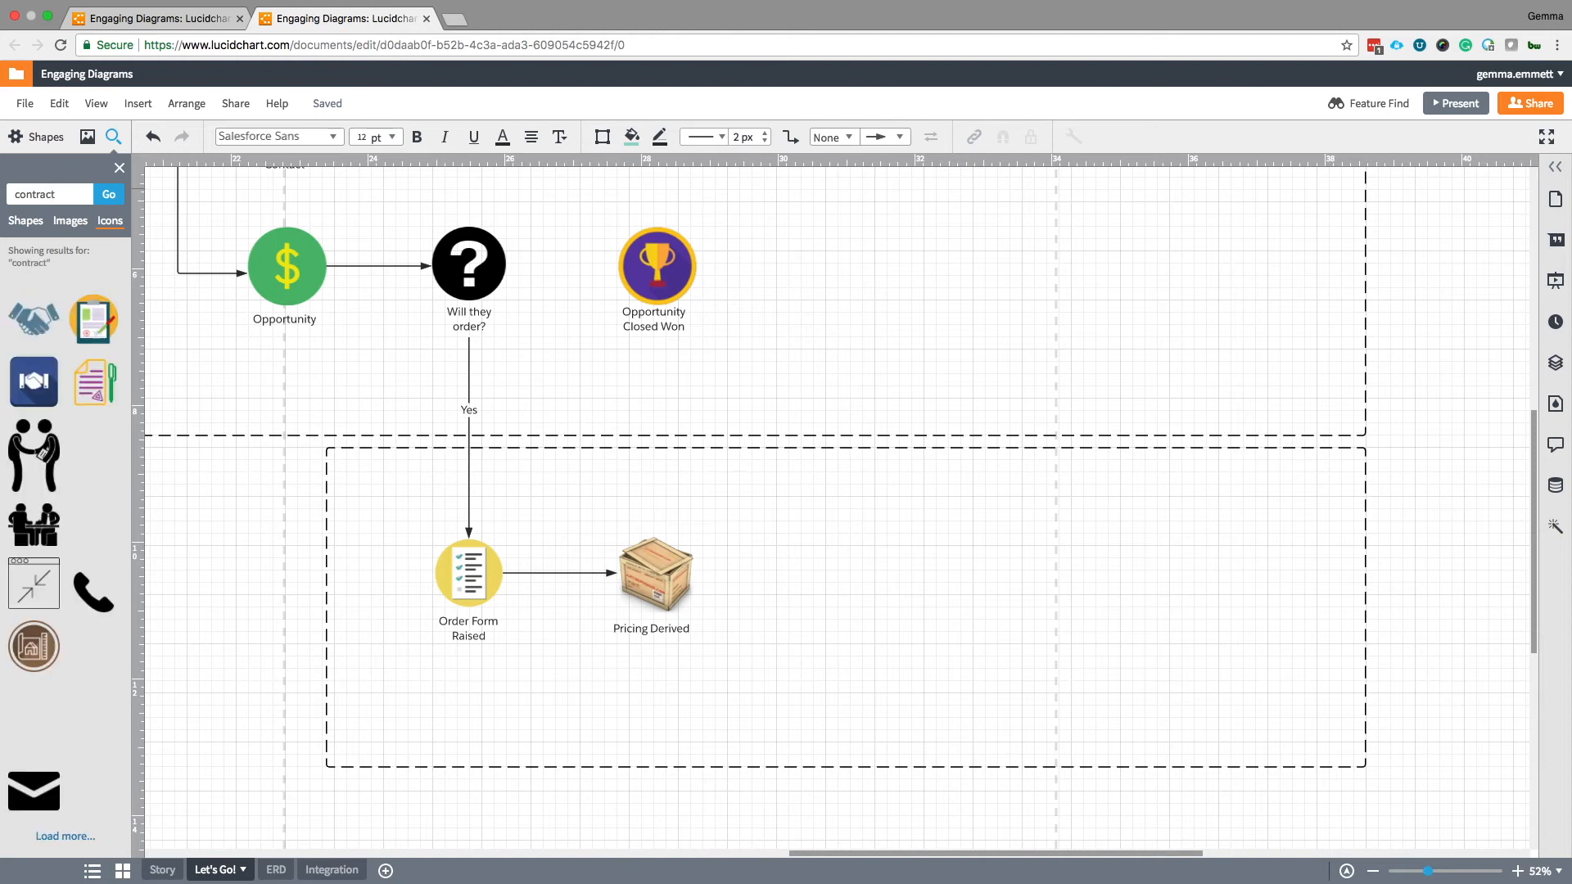
pyautogui.moveTo(86, 317); pyautogui.dragTo(809, 559)
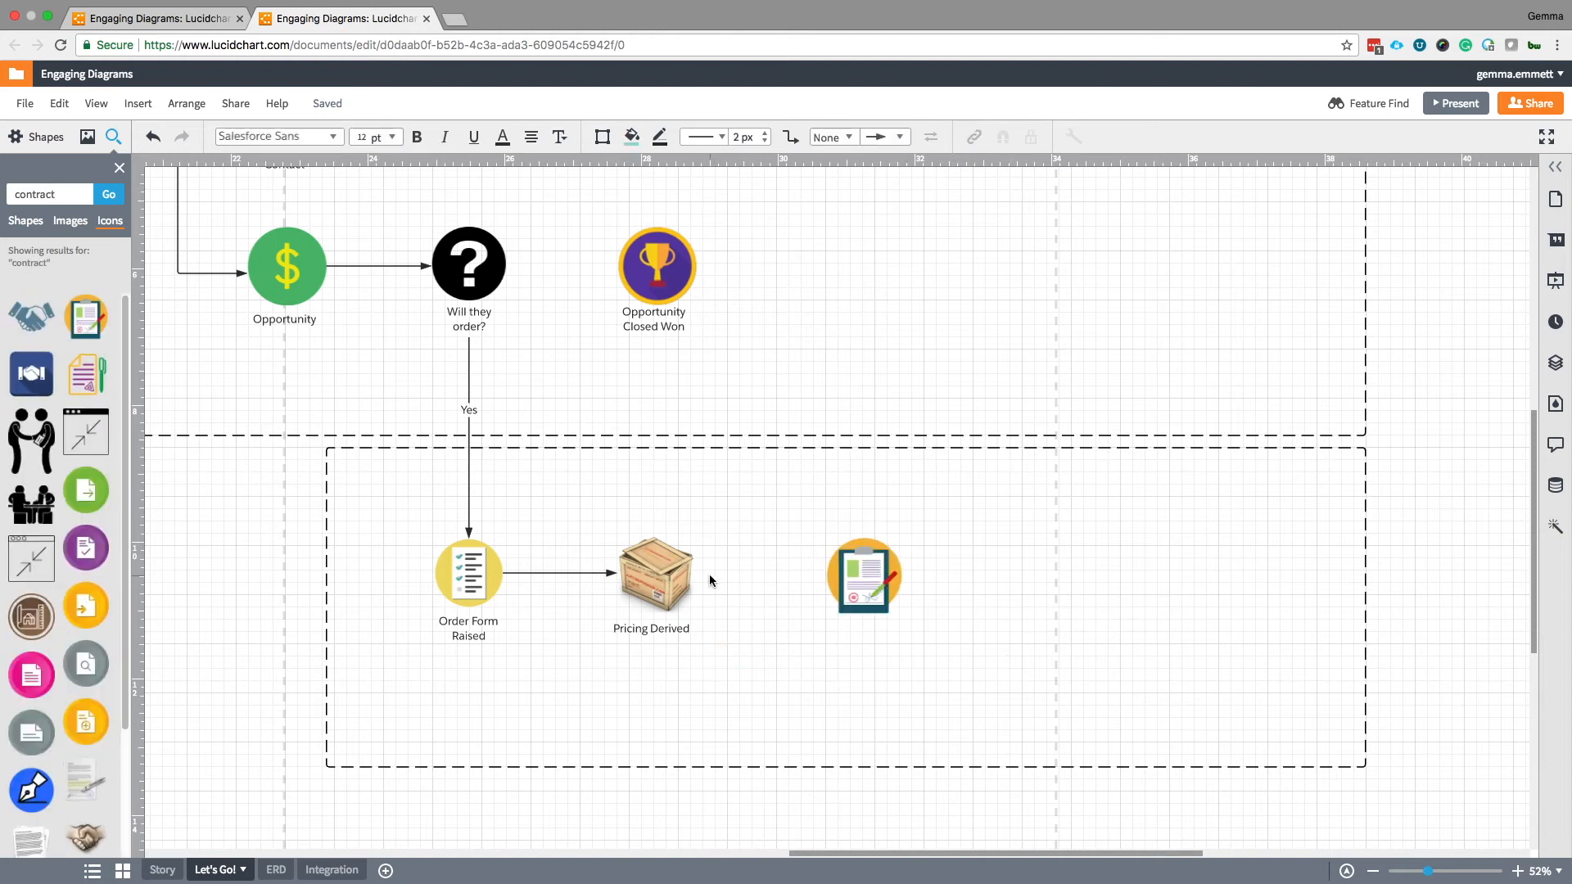
pyautogui.moveTo(694, 576); pyautogui.dragTo(825, 575)
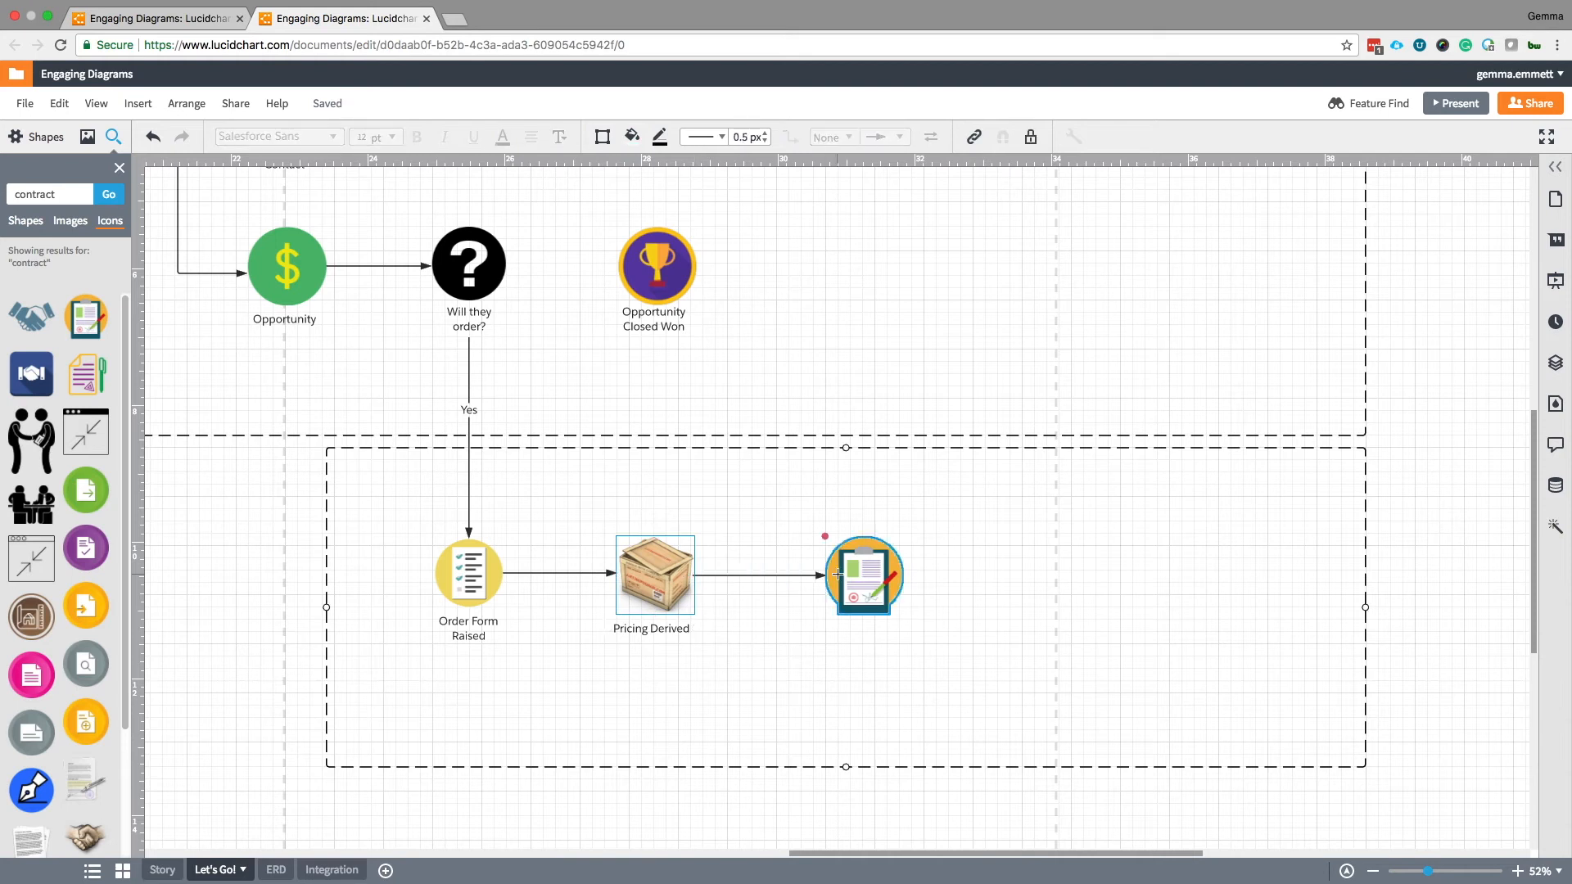
# Copy the "Pricing Derived" label, place the copy below the clipboard icon and change its text to "Order Form Signed".
pyautogui.doubleClick(647, 628)
pyautogui.click(816, 733)
pyautogui.moveTo(683, 637); pyautogui.dragTo(888, 636)
pyautogui.doubleClick(863, 637)
pyautogui.write('Order')
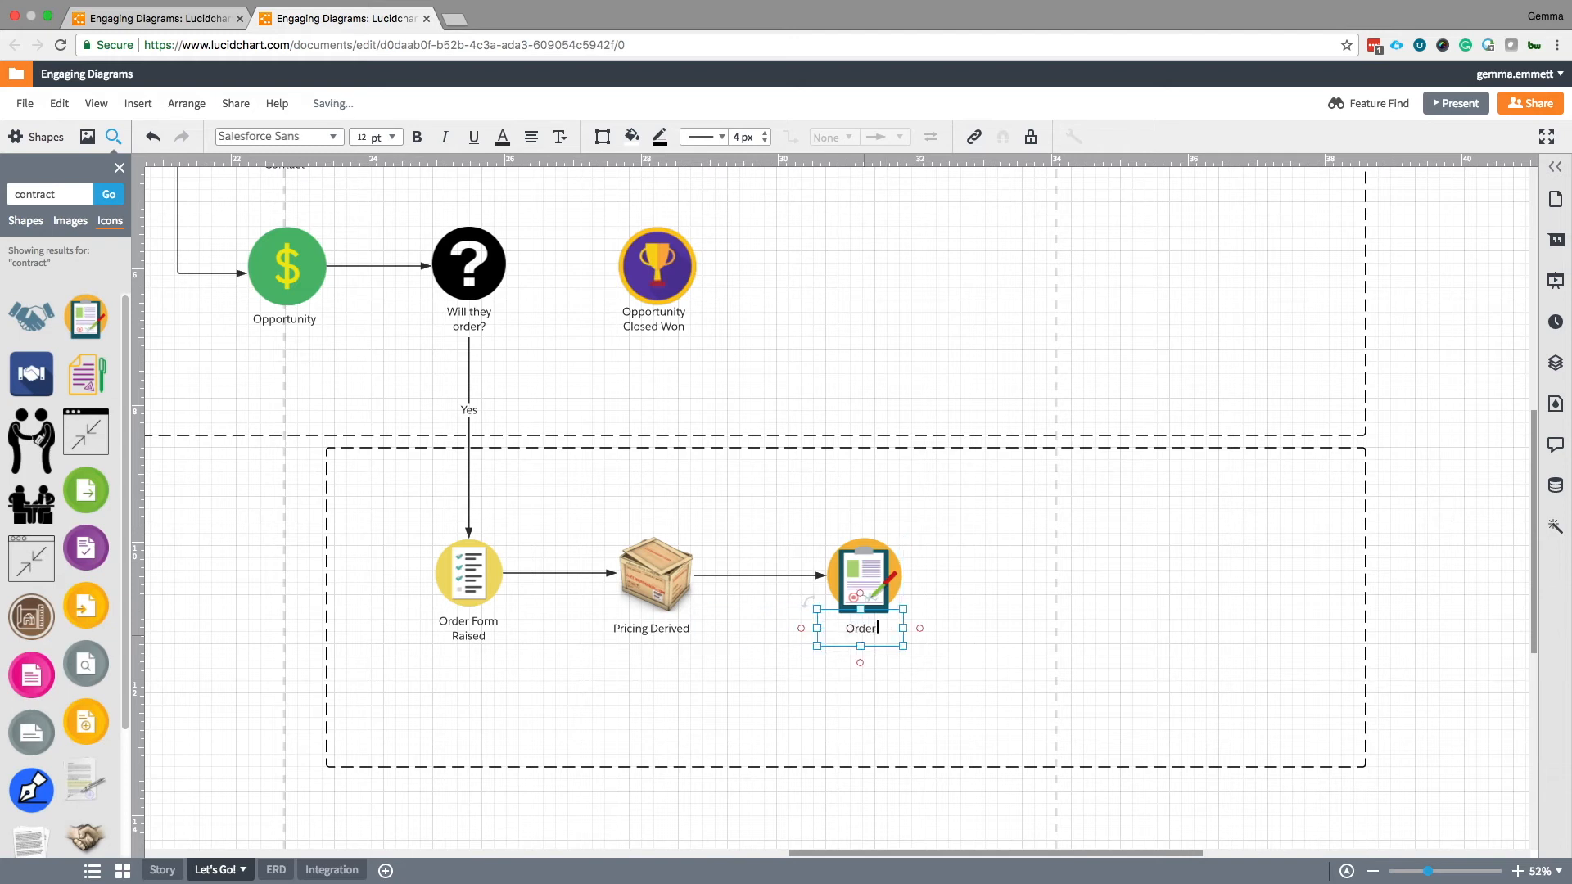
pyautogui.write(' Form Signed')
pyautogui.click(994, 678)
# Copy the green Contact icon and place the copy below the lower dashed container, under the clipboard icon.
pyautogui.scroll(5, 516, 577)
pyautogui.hscroll(-8, 499, 579)
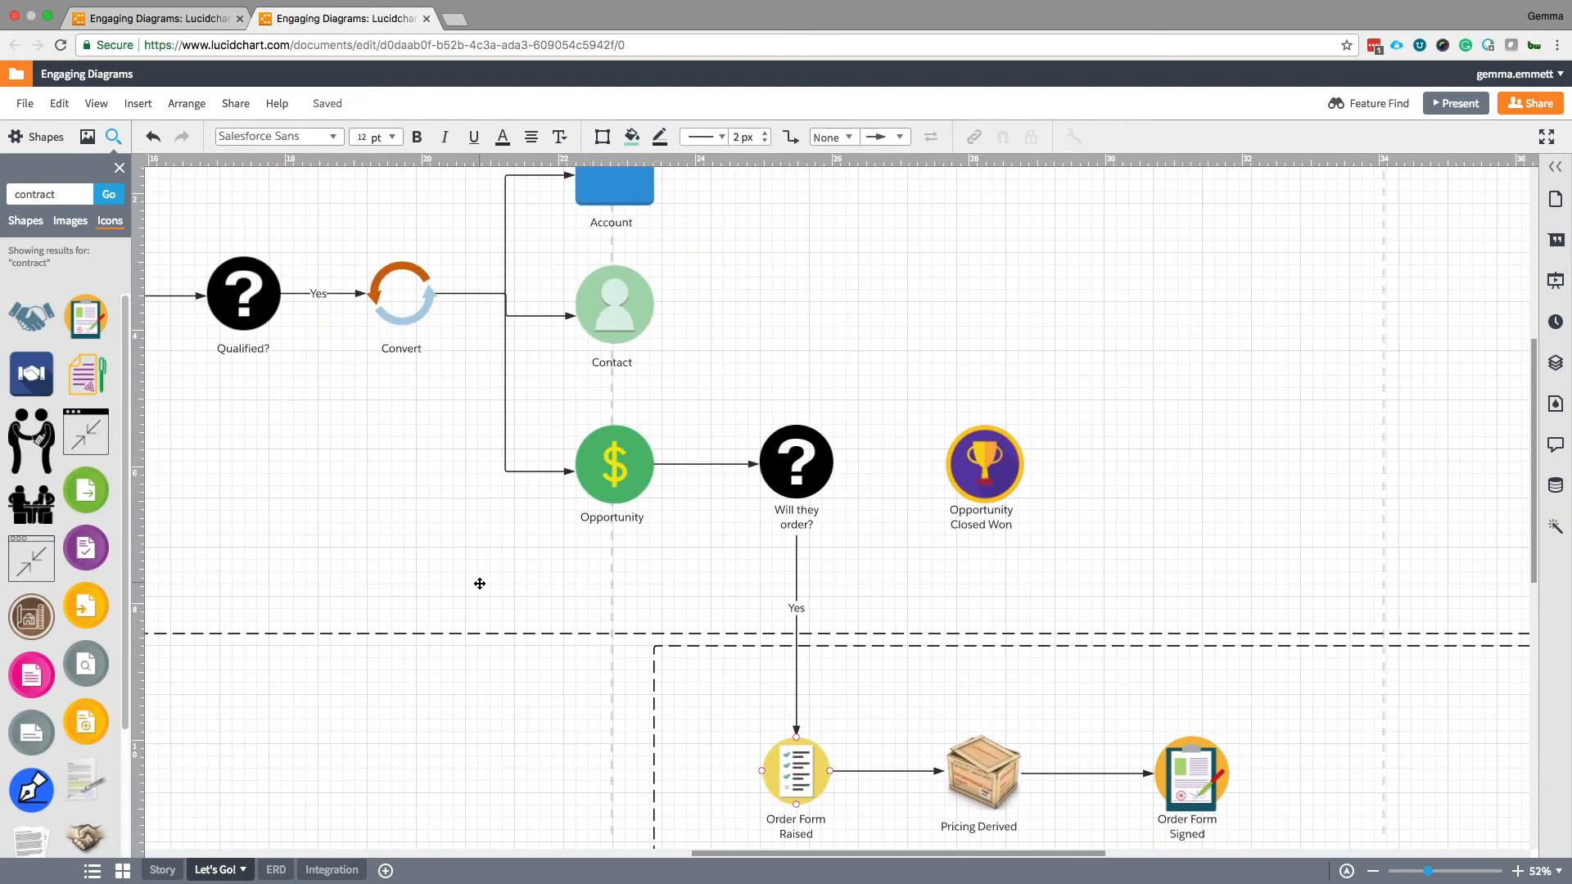
pyautogui.click(637, 334)
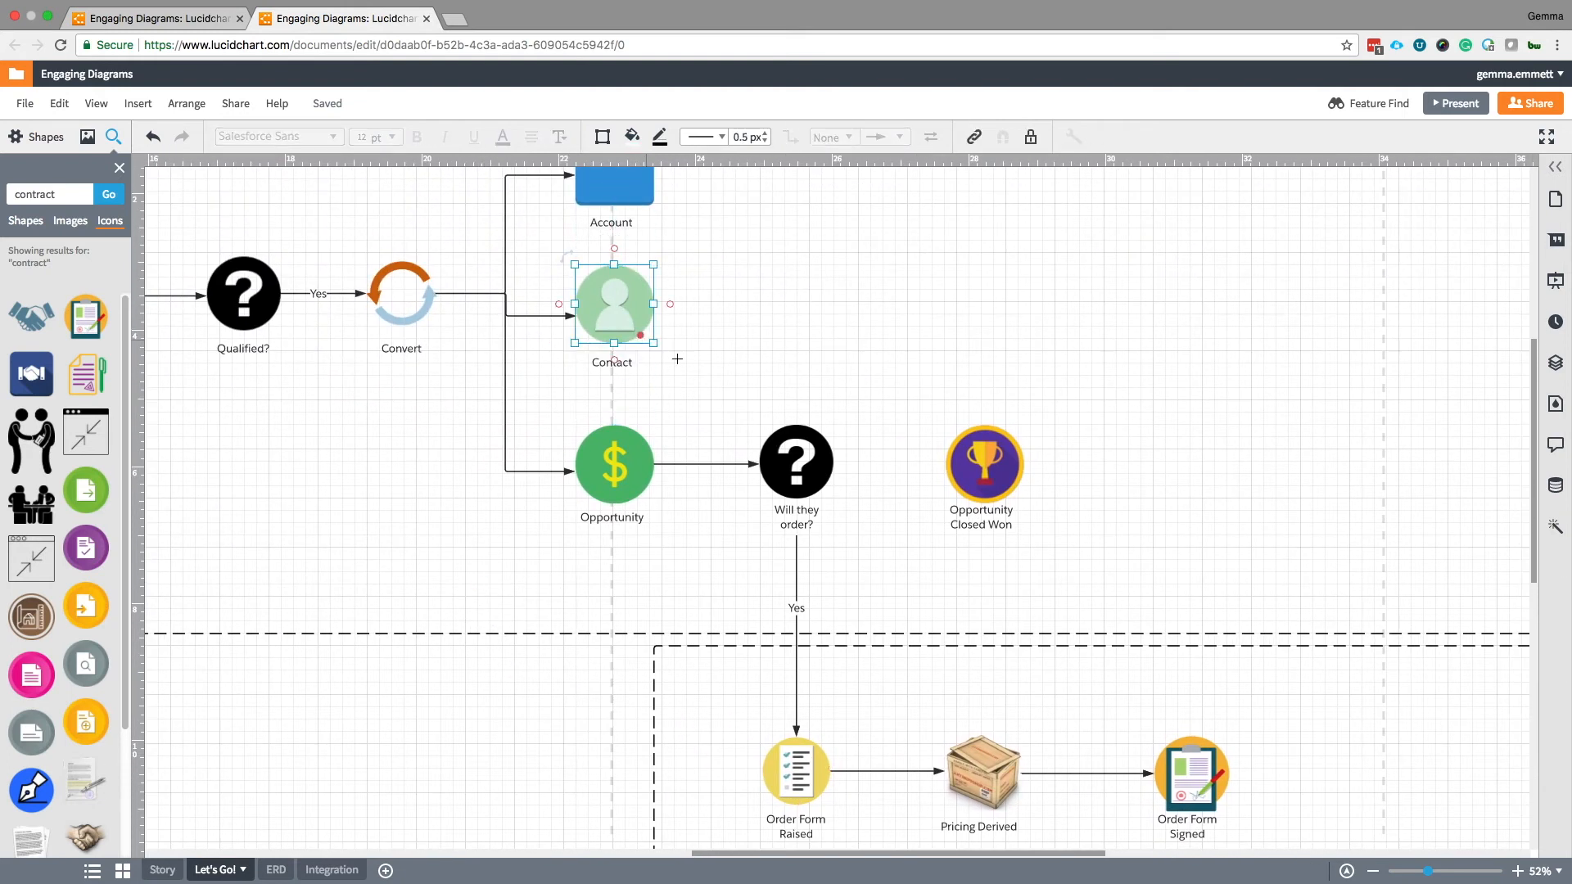
pyautogui.scroll(-5, 1353, 727)
pyautogui.hscroll(5, 1352, 726)
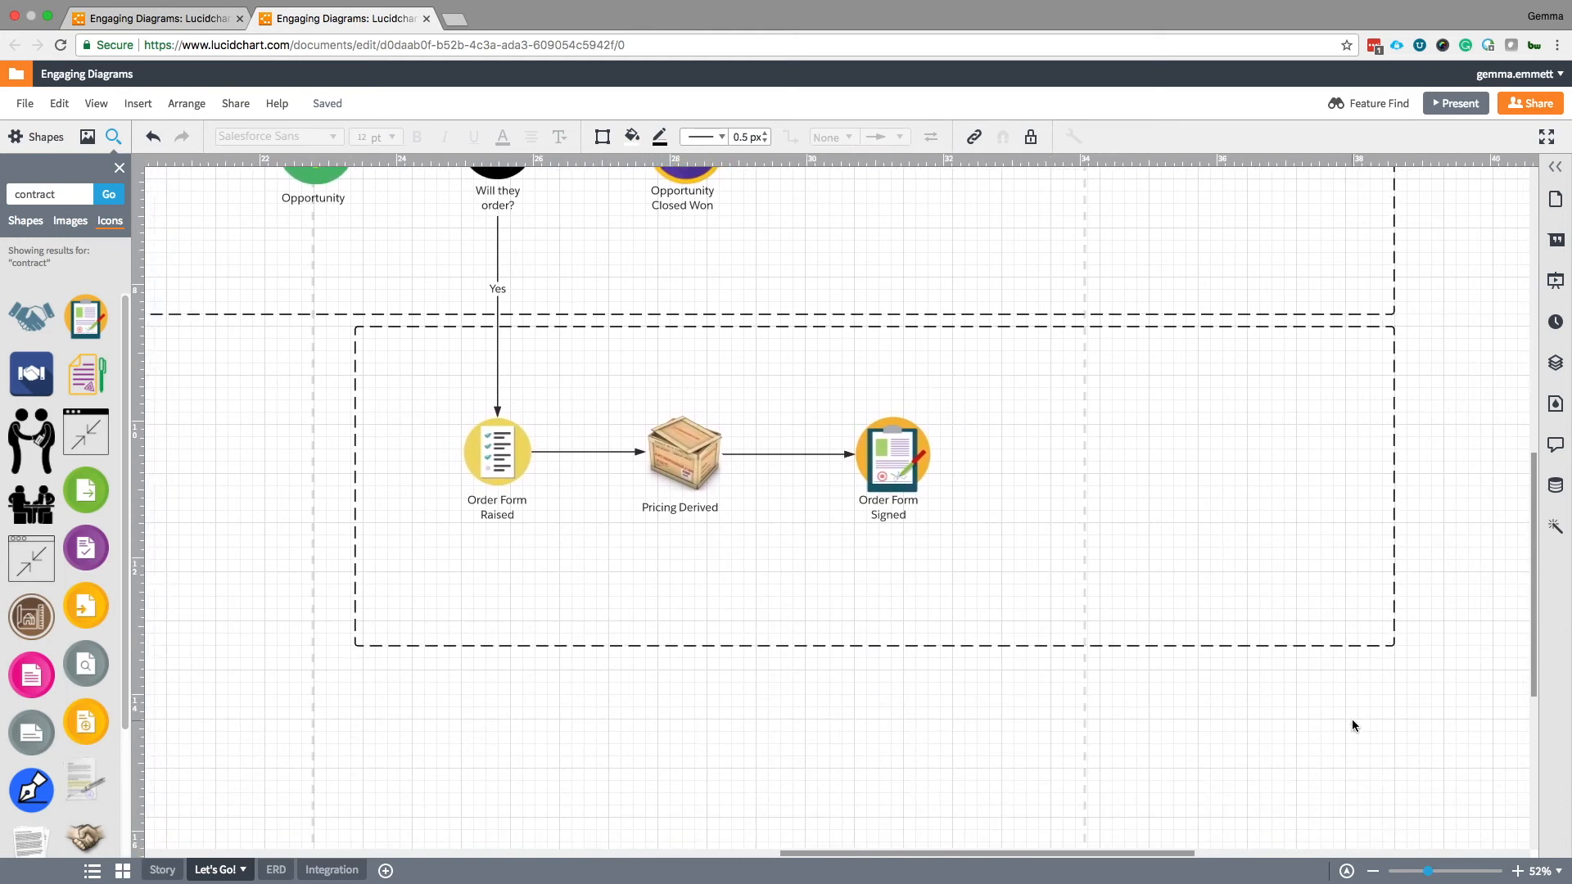
pyautogui.hotkey('ctrl', 'v')
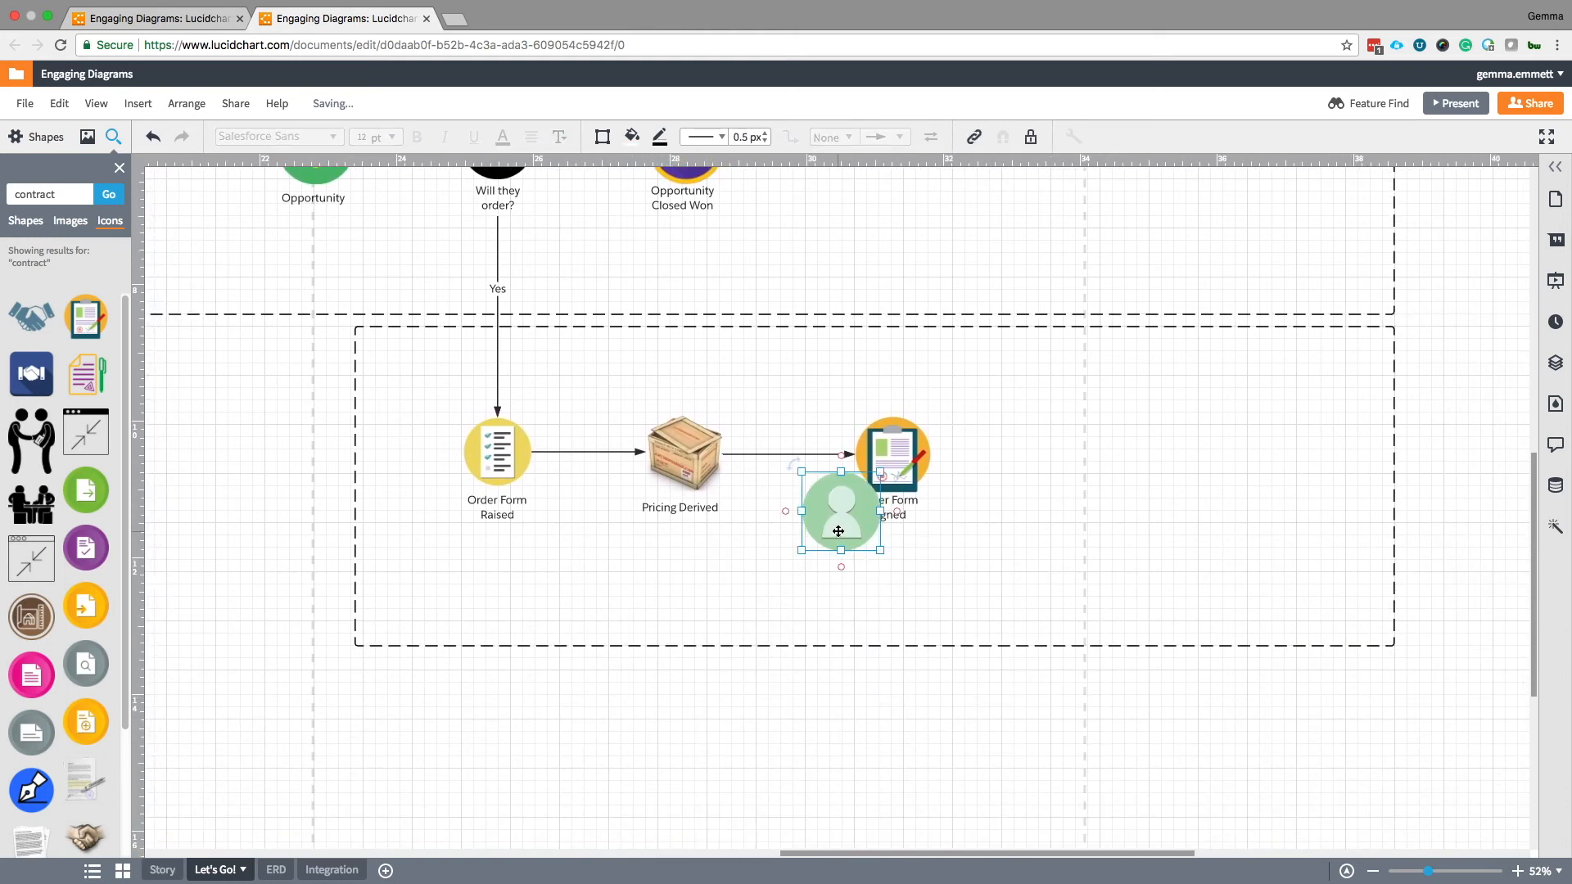
pyautogui.moveTo(838, 533); pyautogui.dragTo(871, 731)
# Raise the lower container's bottom edge above the copied person icon and connect that icon up to the "Order Form Signed" label with an arrow.
pyautogui.click(876, 646)
pyautogui.moveTo(875, 639); pyautogui.dragTo(876, 571)
pyautogui.moveTo(884, 695); pyautogui.dragTo(884, 525)
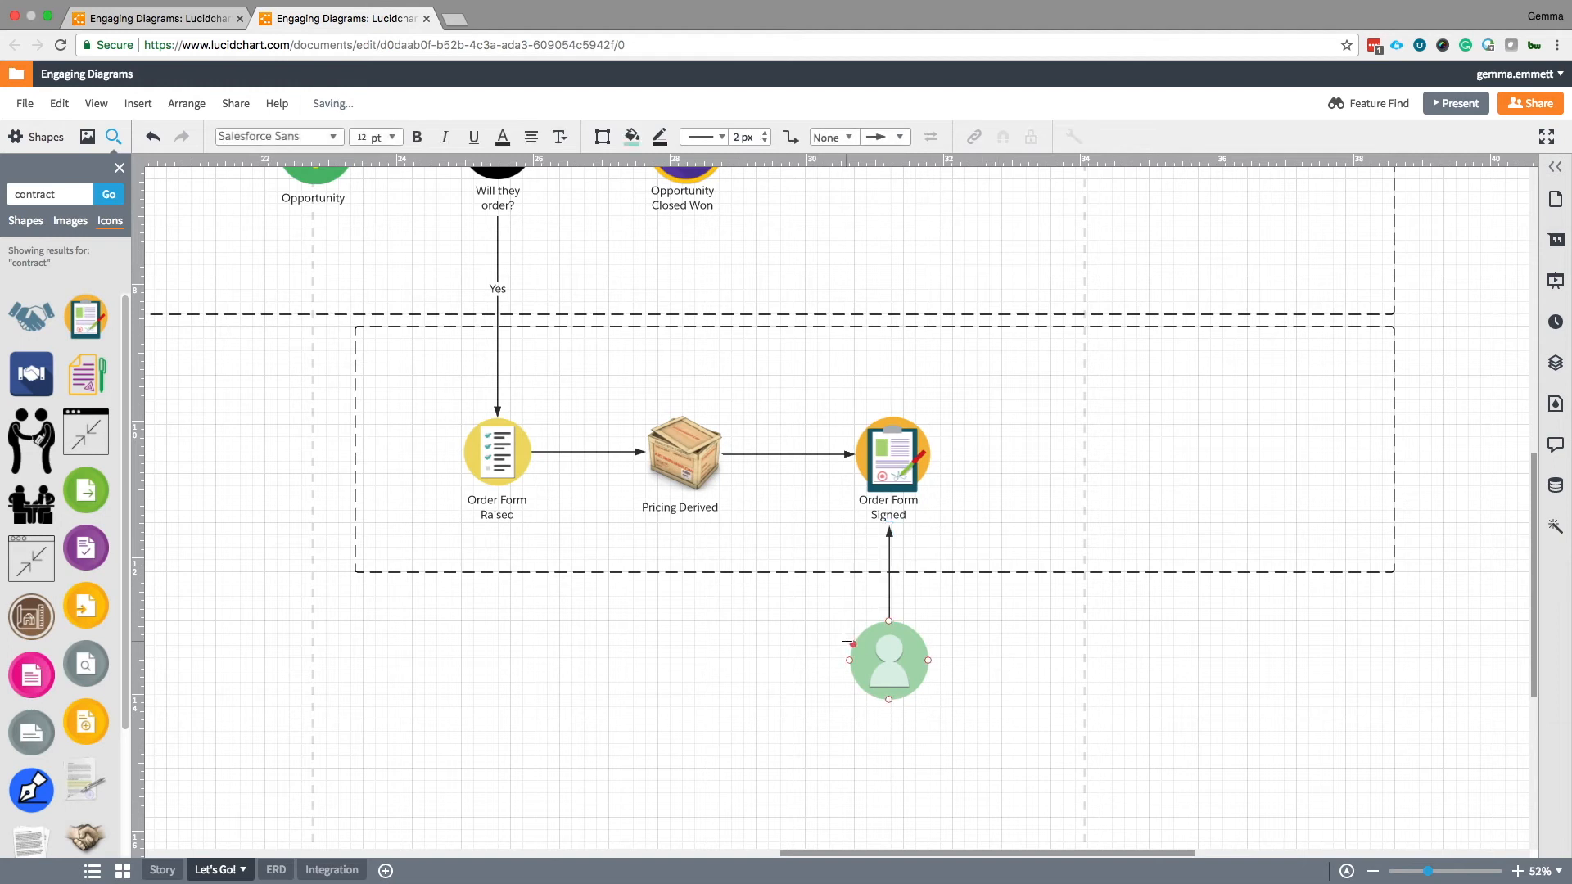
# Copy the "Pricing Derived" label, place the copy below the lower person icon and change its text to "Customer".
pyautogui.click(665, 507)
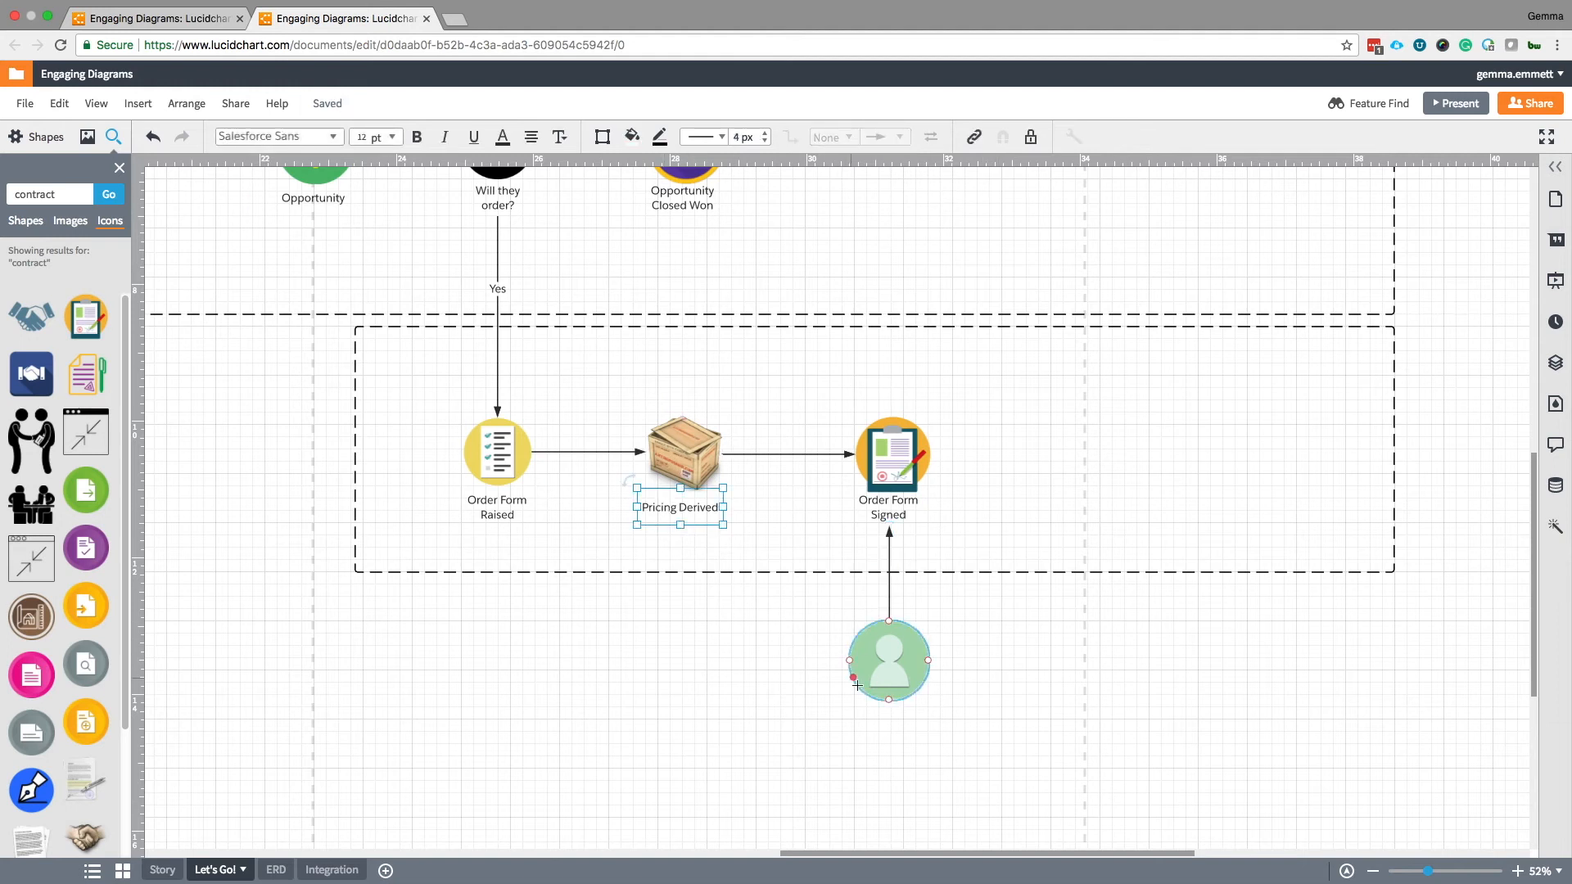
pyautogui.click(777, 714)
pyautogui.press('super+v')
pyautogui.moveTo(712, 531); pyautogui.dragTo(900, 723)
pyautogui.doubleClick(900, 724)
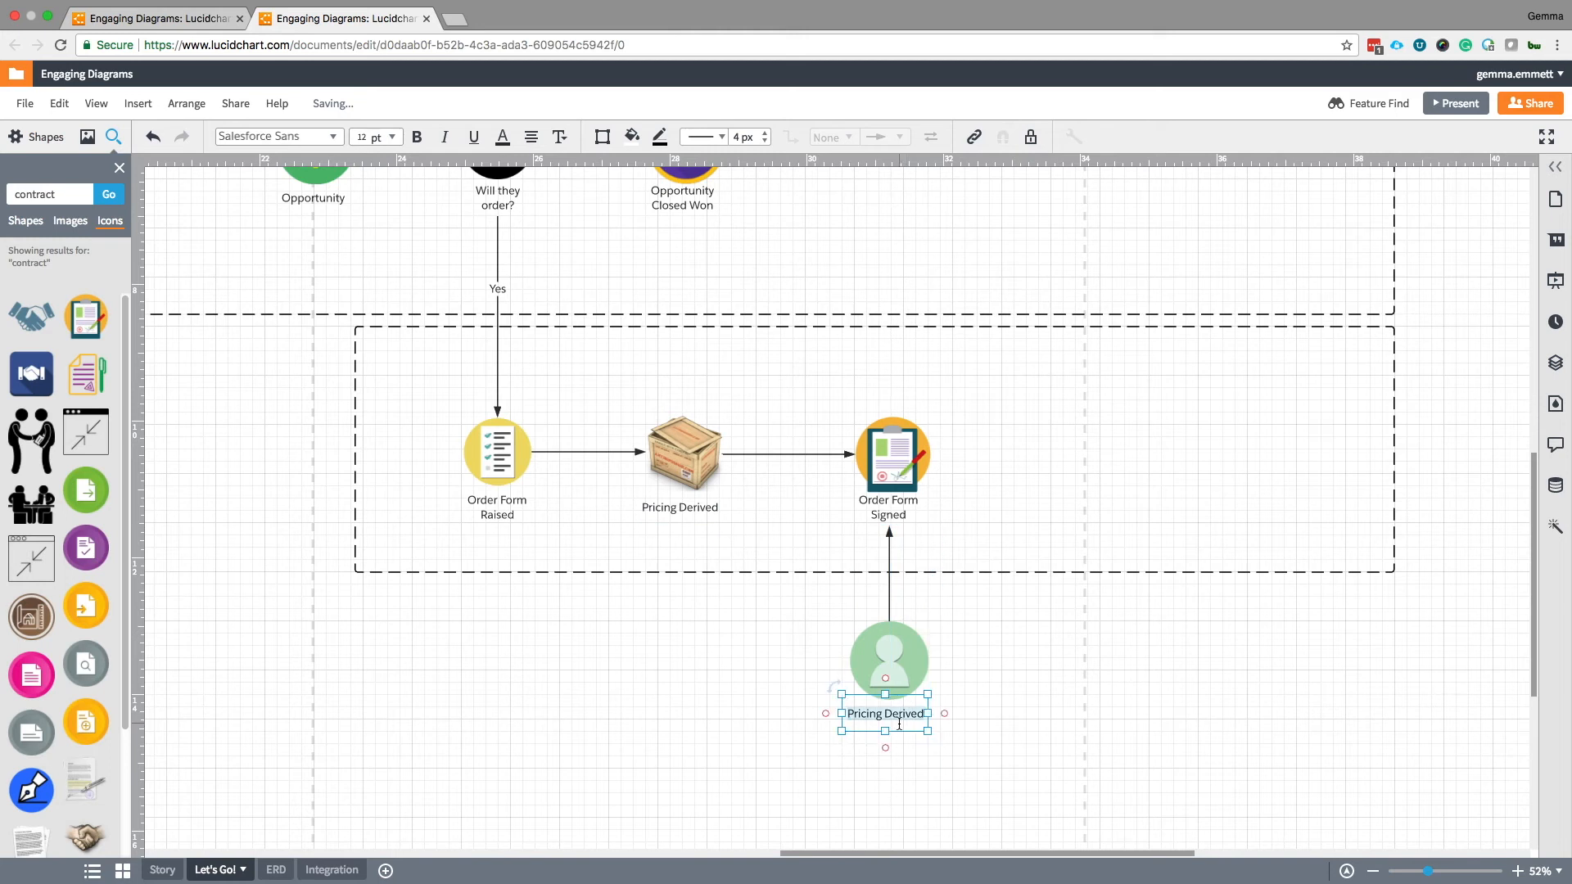
pyautogui.write('Customer')
pyautogui.click(1054, 625)
# Move the trophy and its label directly above the clipboard icon, and connect the clipboard up to the "Opportunity Closed Won" label with an arrow.
pyautogui.scroll(4, 1052, 622)
pyautogui.click(675, 297)
pyautogui.moveTo(675, 297); pyautogui.dragTo(883, 300)
pyautogui.click(907, 540)
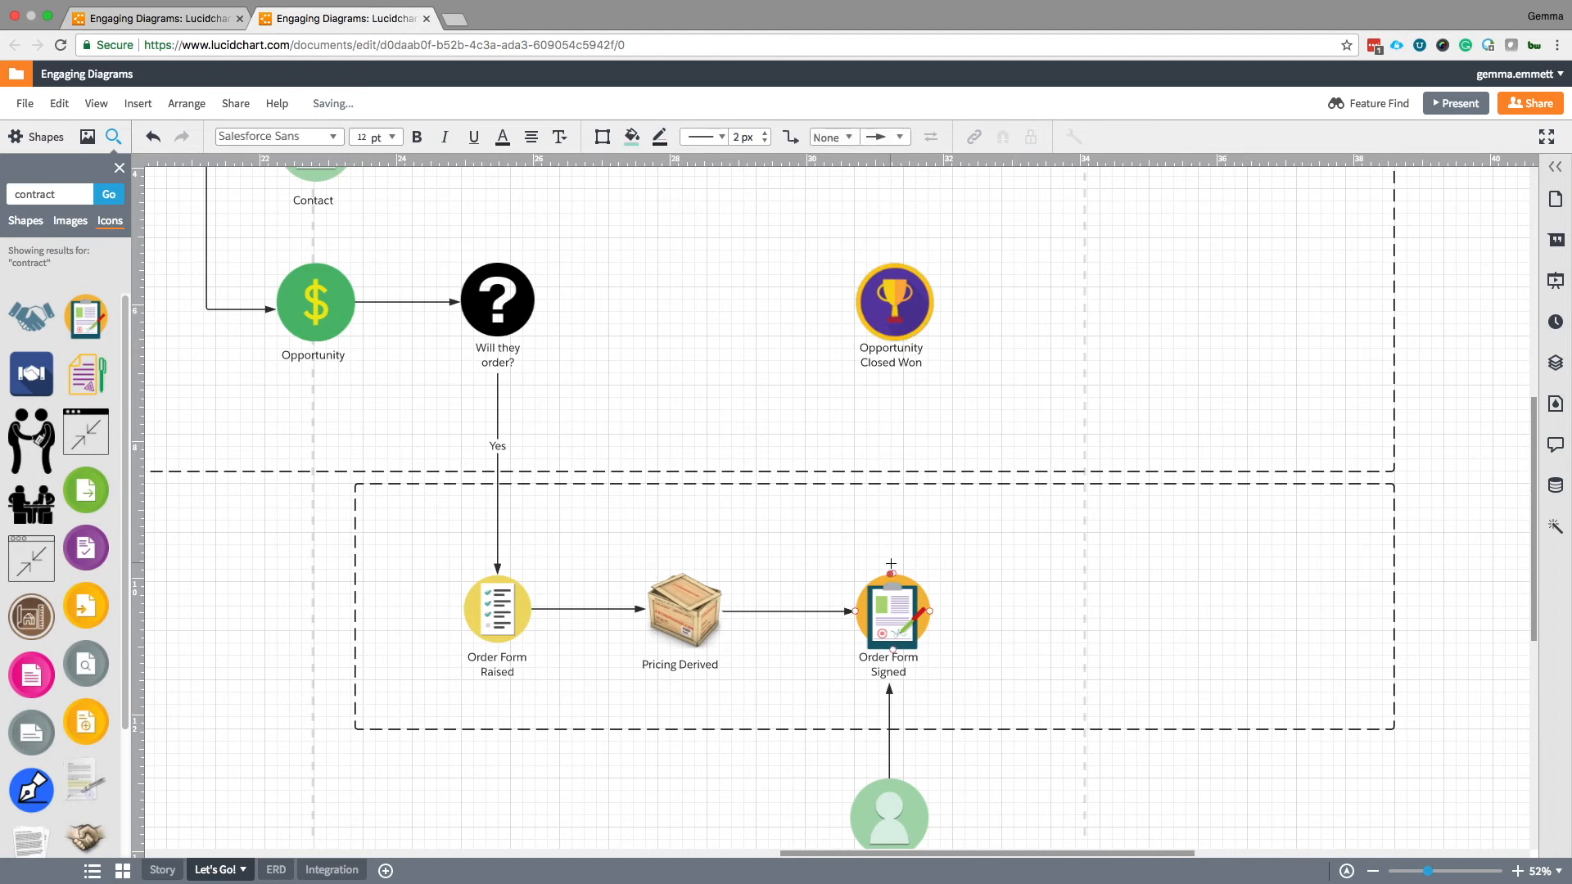
pyautogui.moveTo(892, 571); pyautogui.dragTo(890, 371)
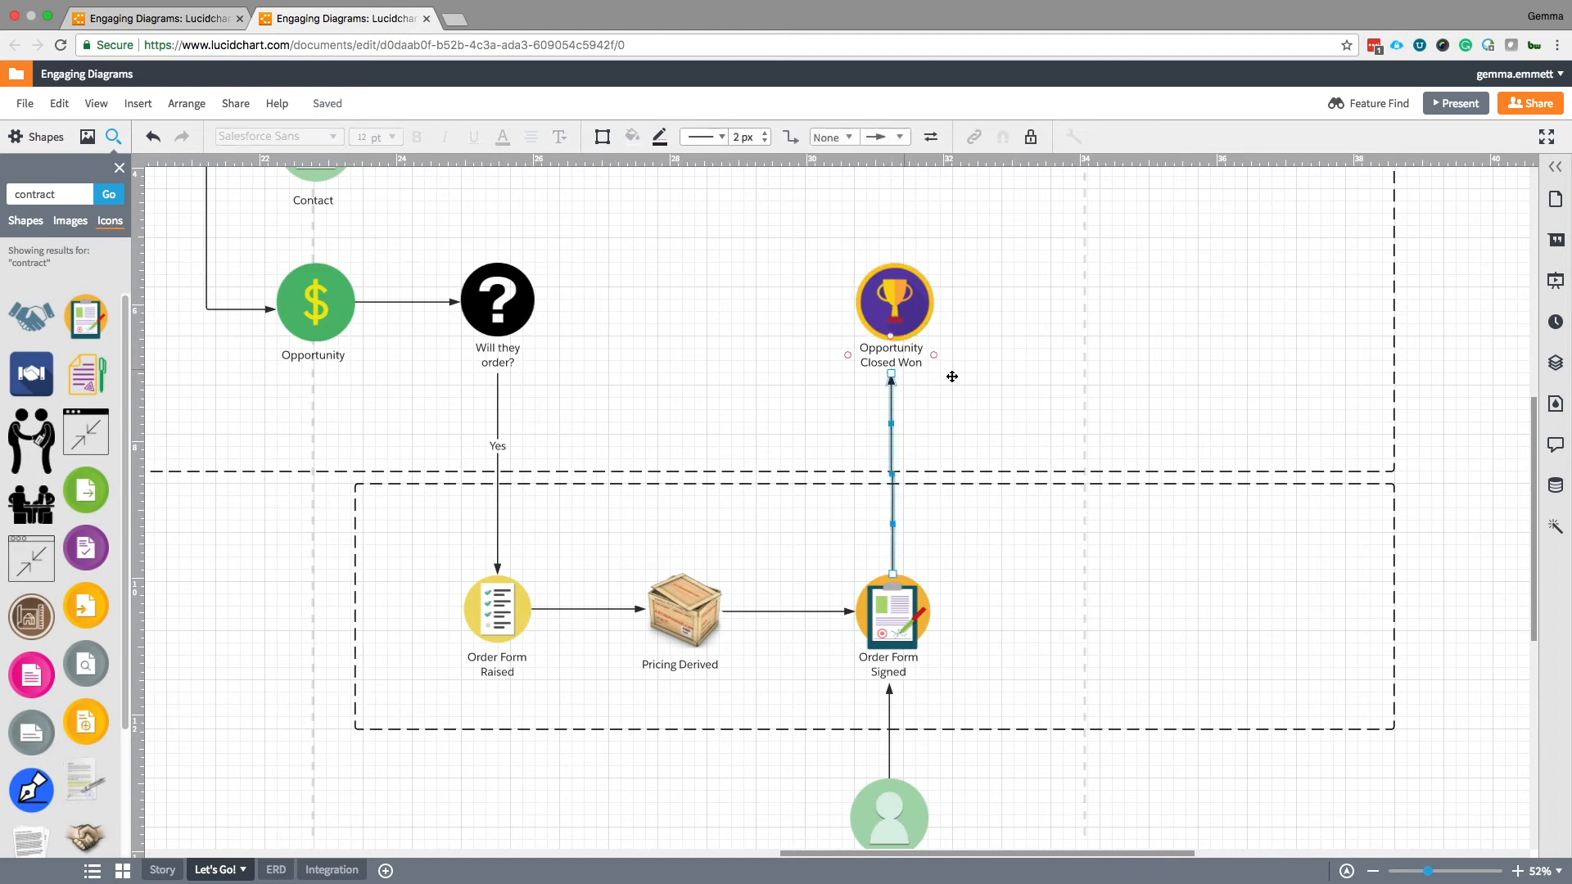
# Connect the top of the trophy icon to the Account folder with an arrow labelled Update Type to "Customer".
pyautogui.scroll(5, 992, 455)
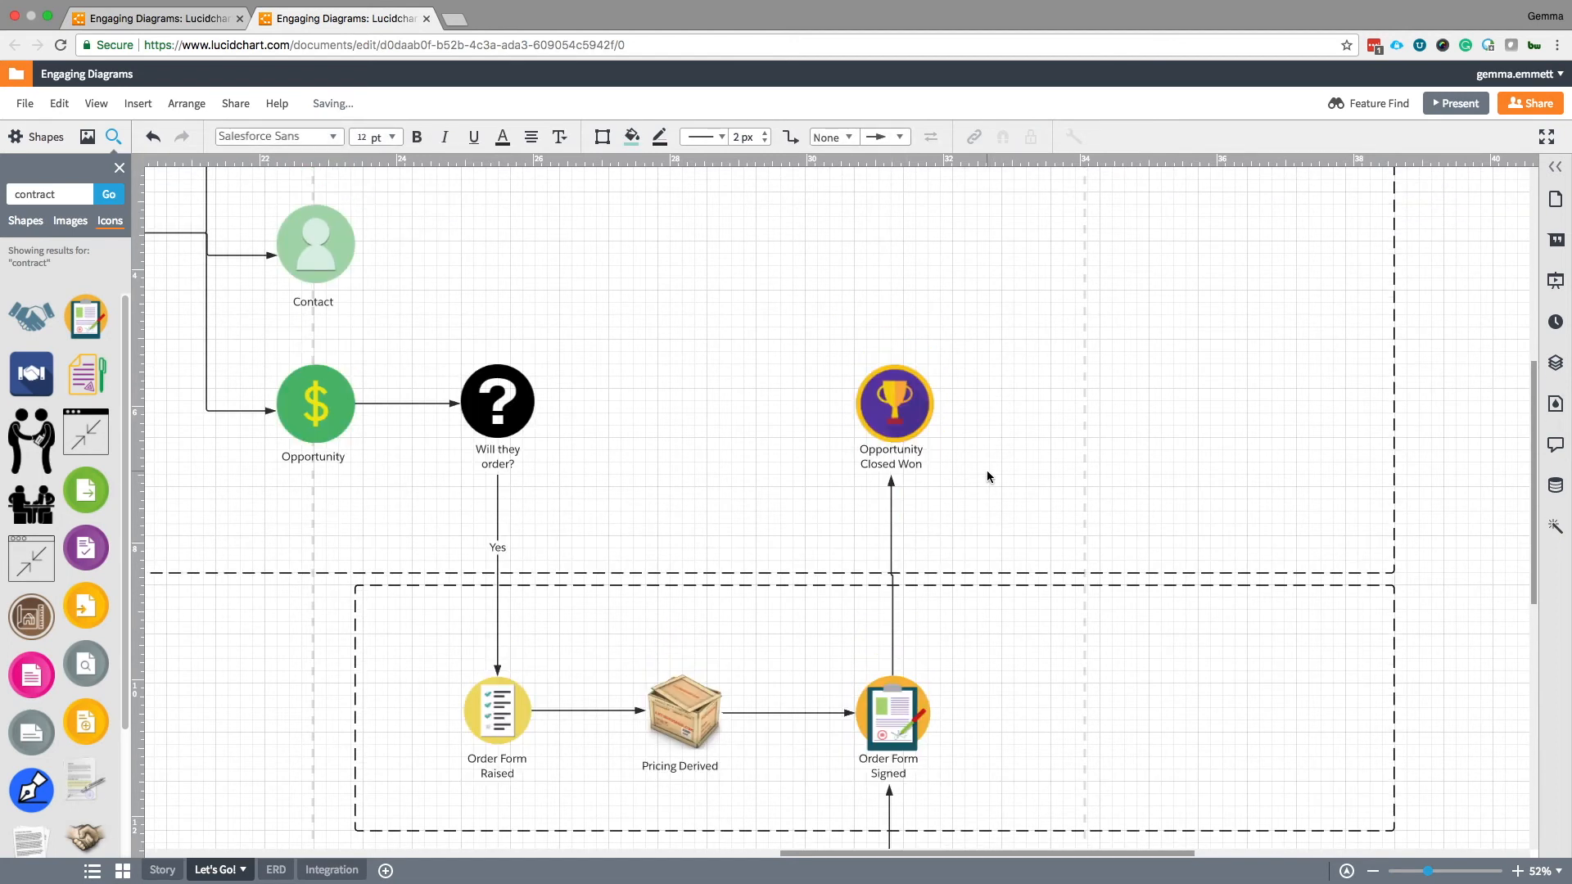
pyautogui.scroll(3, 986, 476)
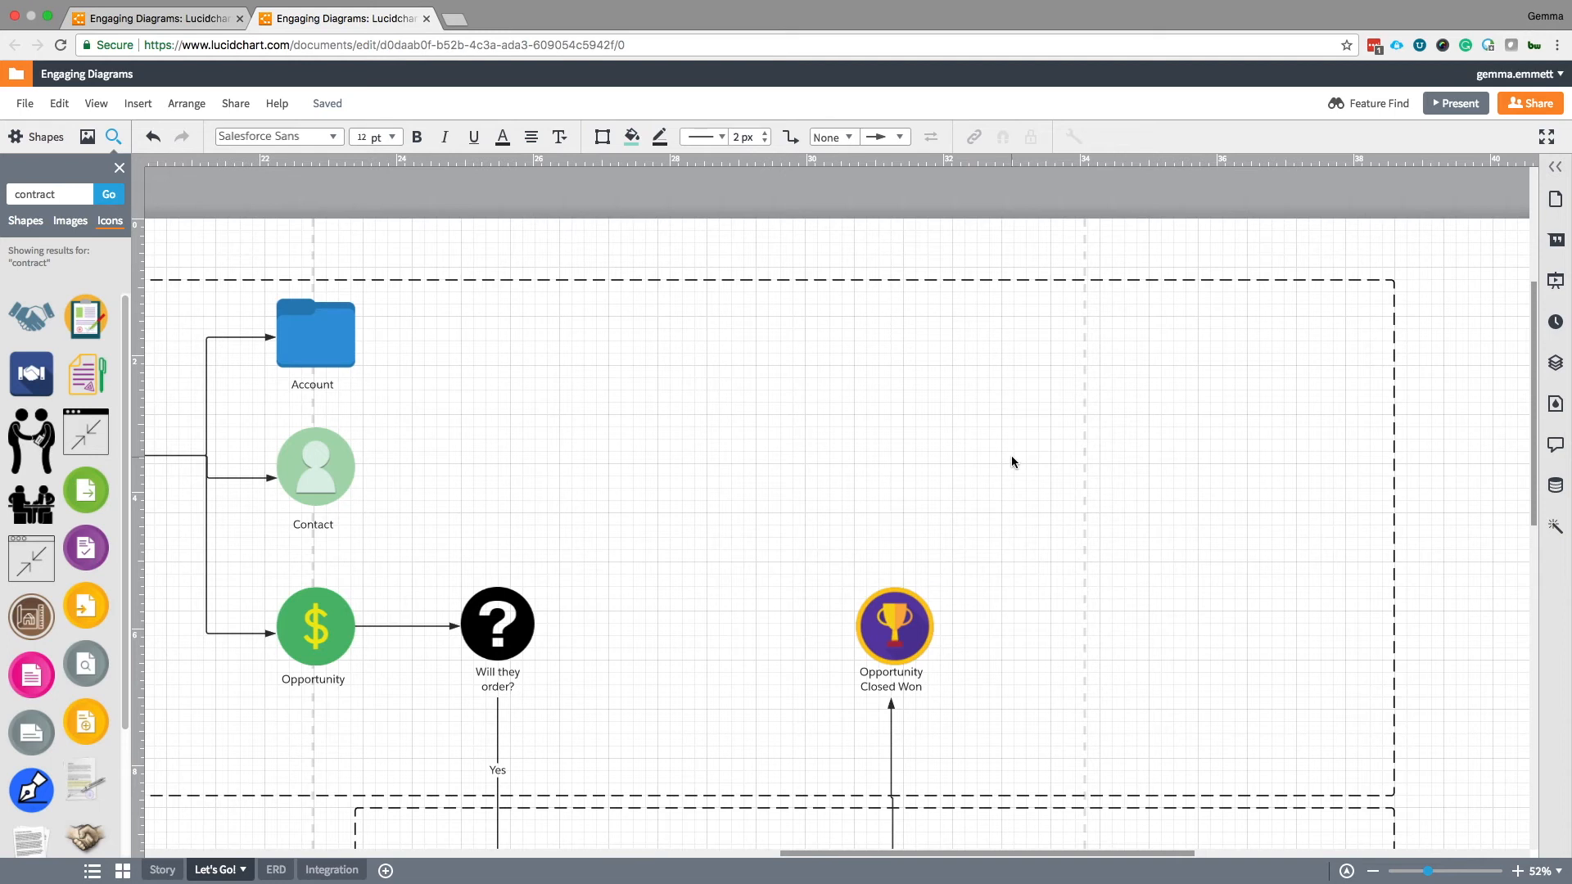
pyautogui.moveTo(893, 584)
pyautogui.mouseDown()
pyautogui.moveTo(880, 450)
pyautogui.moveTo(421, 336)
pyautogui.moveTo(362, 338)
pyautogui.mouseUp()
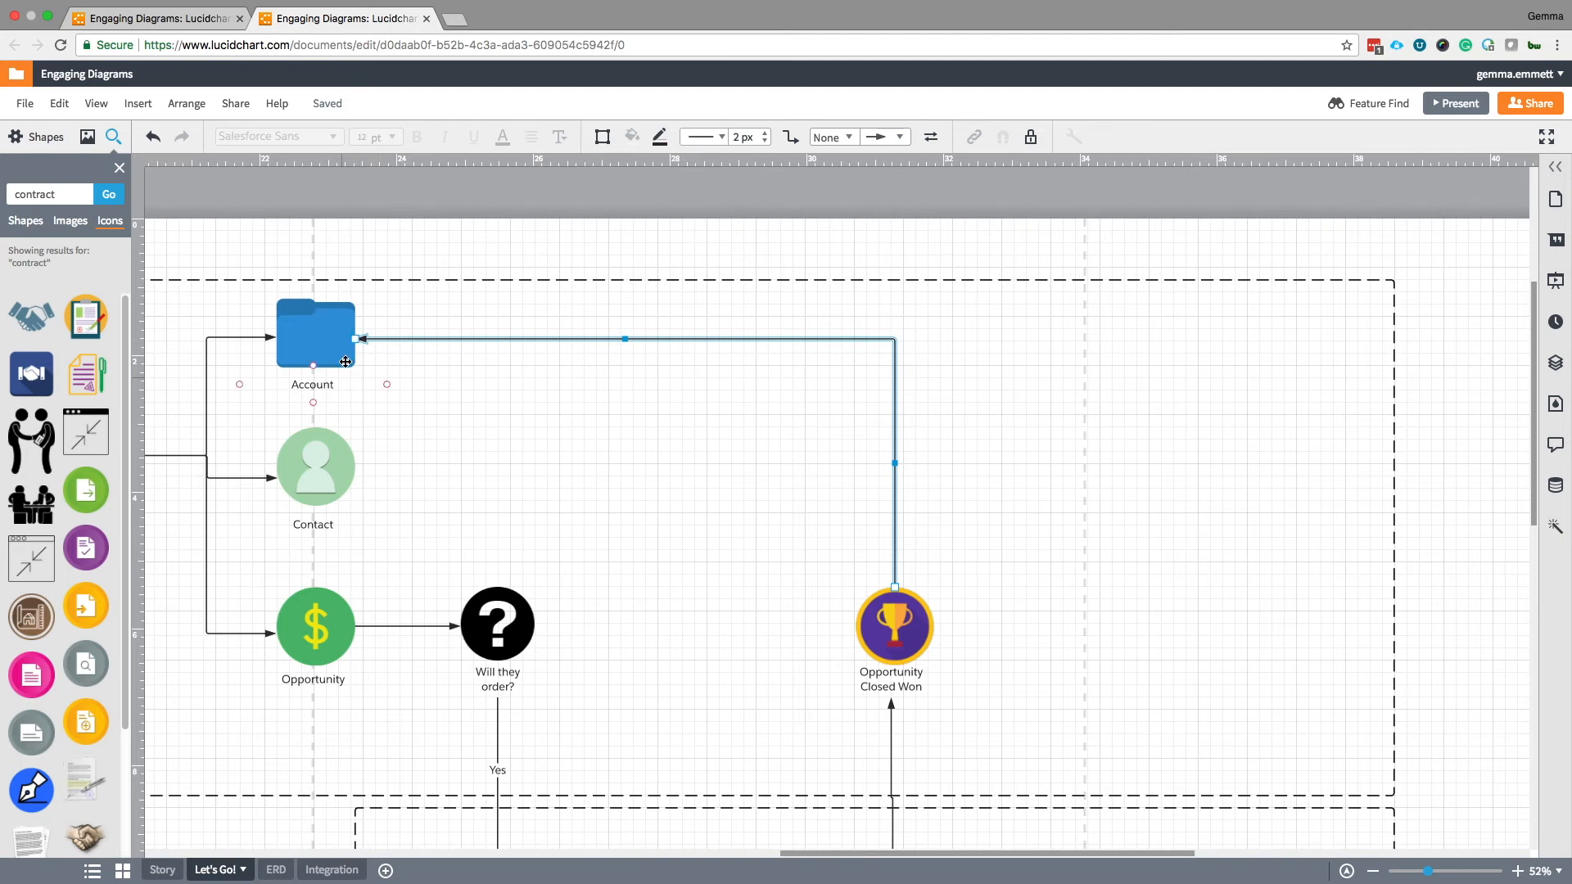
pyautogui.doubleClick(652, 337)
pyautogui.write('Update')
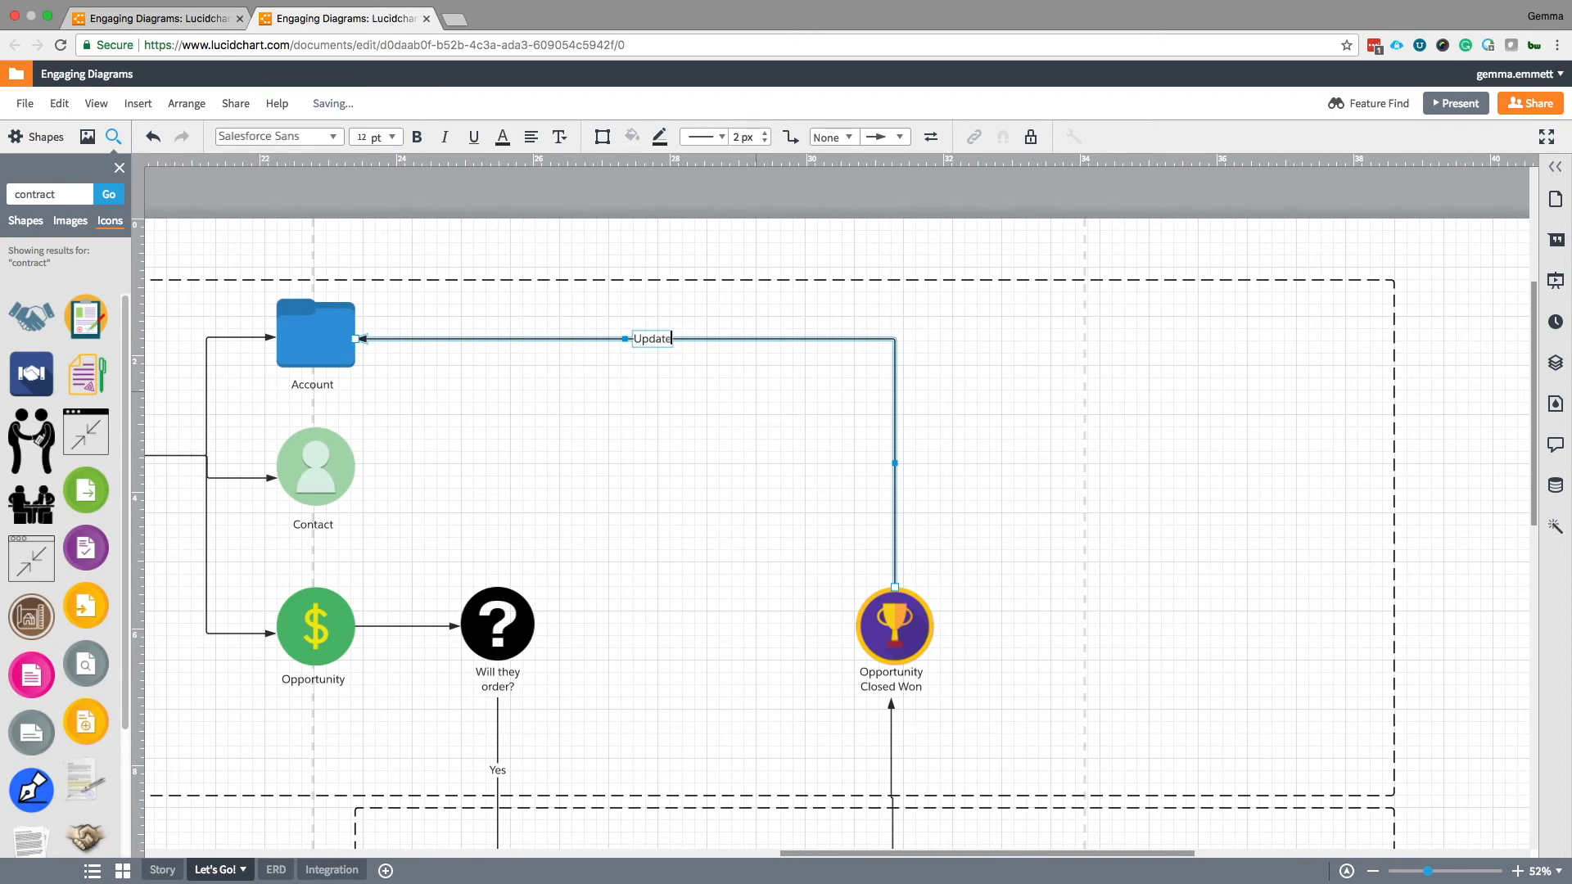
pyautogui.write(' Type to "Customer')
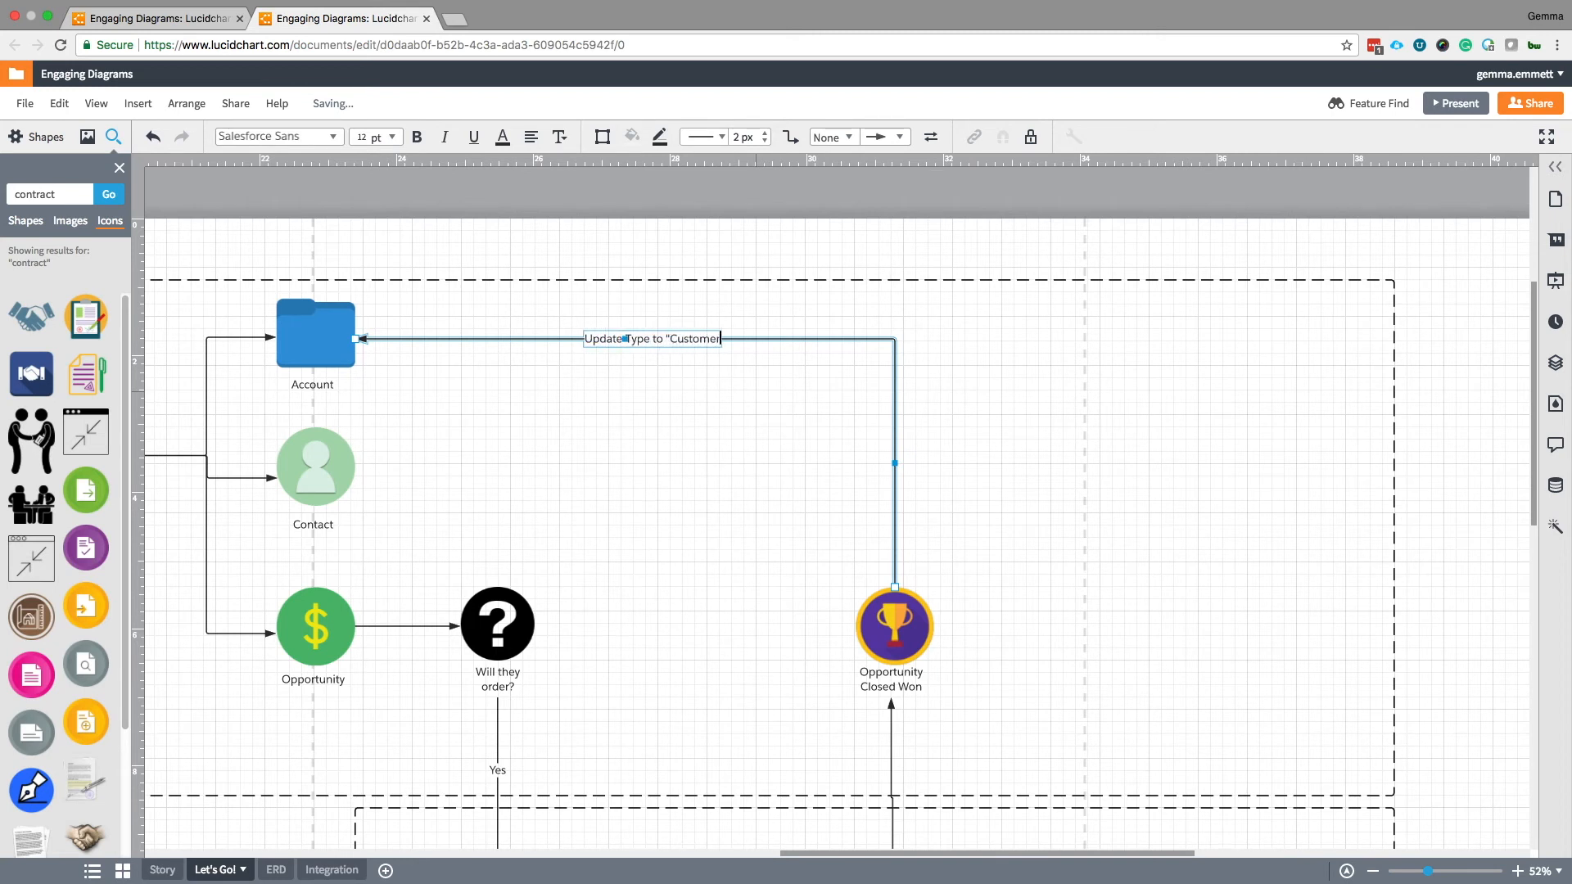
pyautogui.write('"')
pyautogui.click(856, 490)
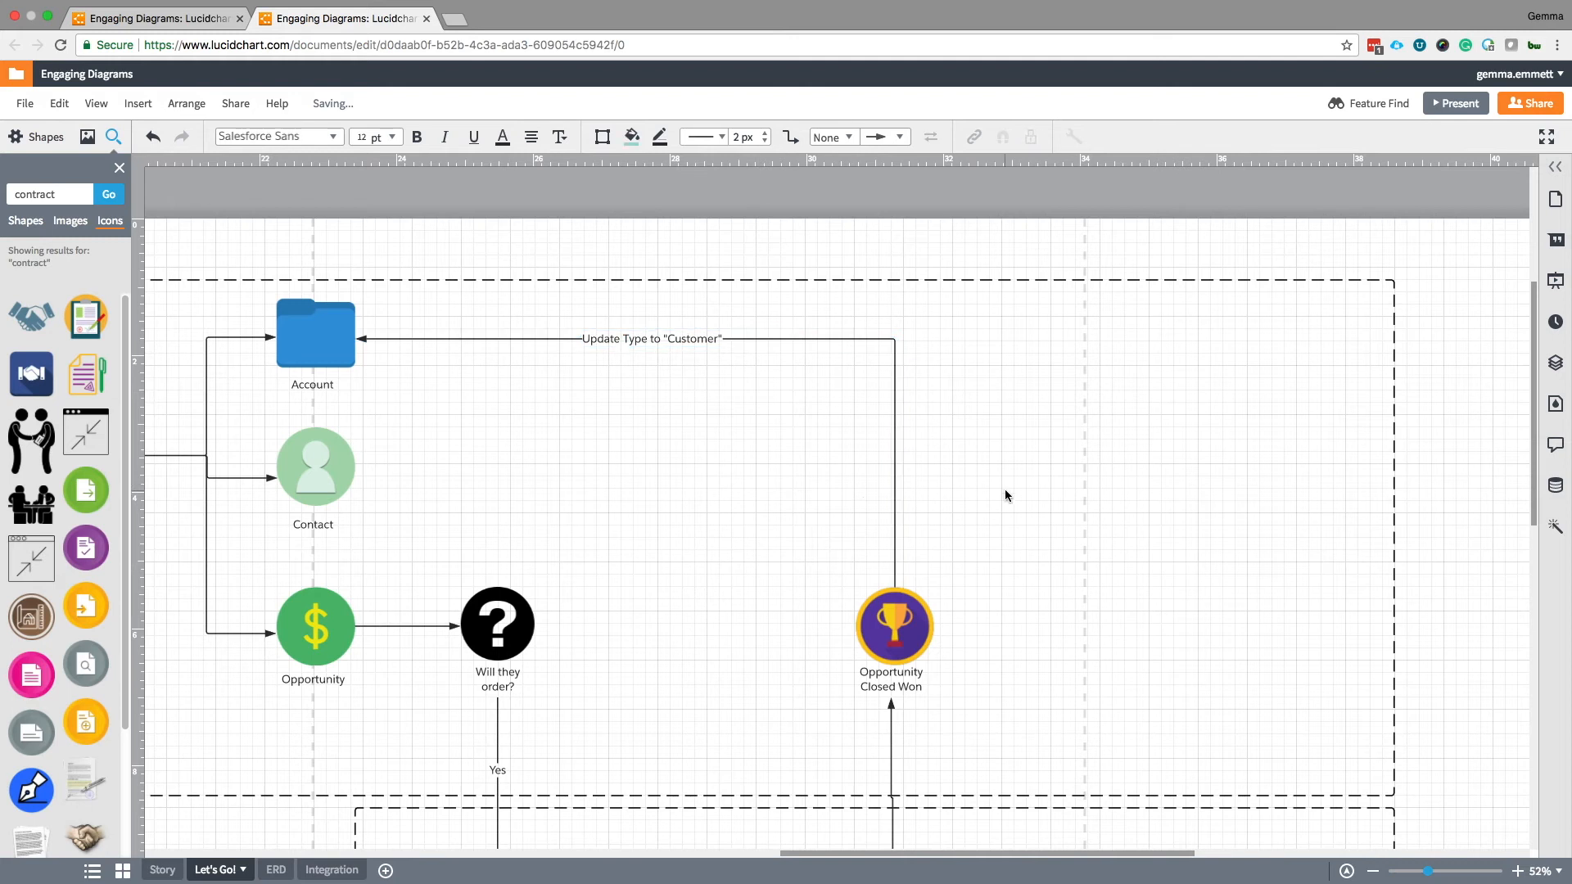
# Search the icons for "flow" and place the multicoloured flow icon on the vertical part of the trophy-to-Account arrow.
pyautogui.moveTo(72, 196); pyautogui.dragTo(3, 196)
pyautogui.write('flow')
pyautogui.press('Return')
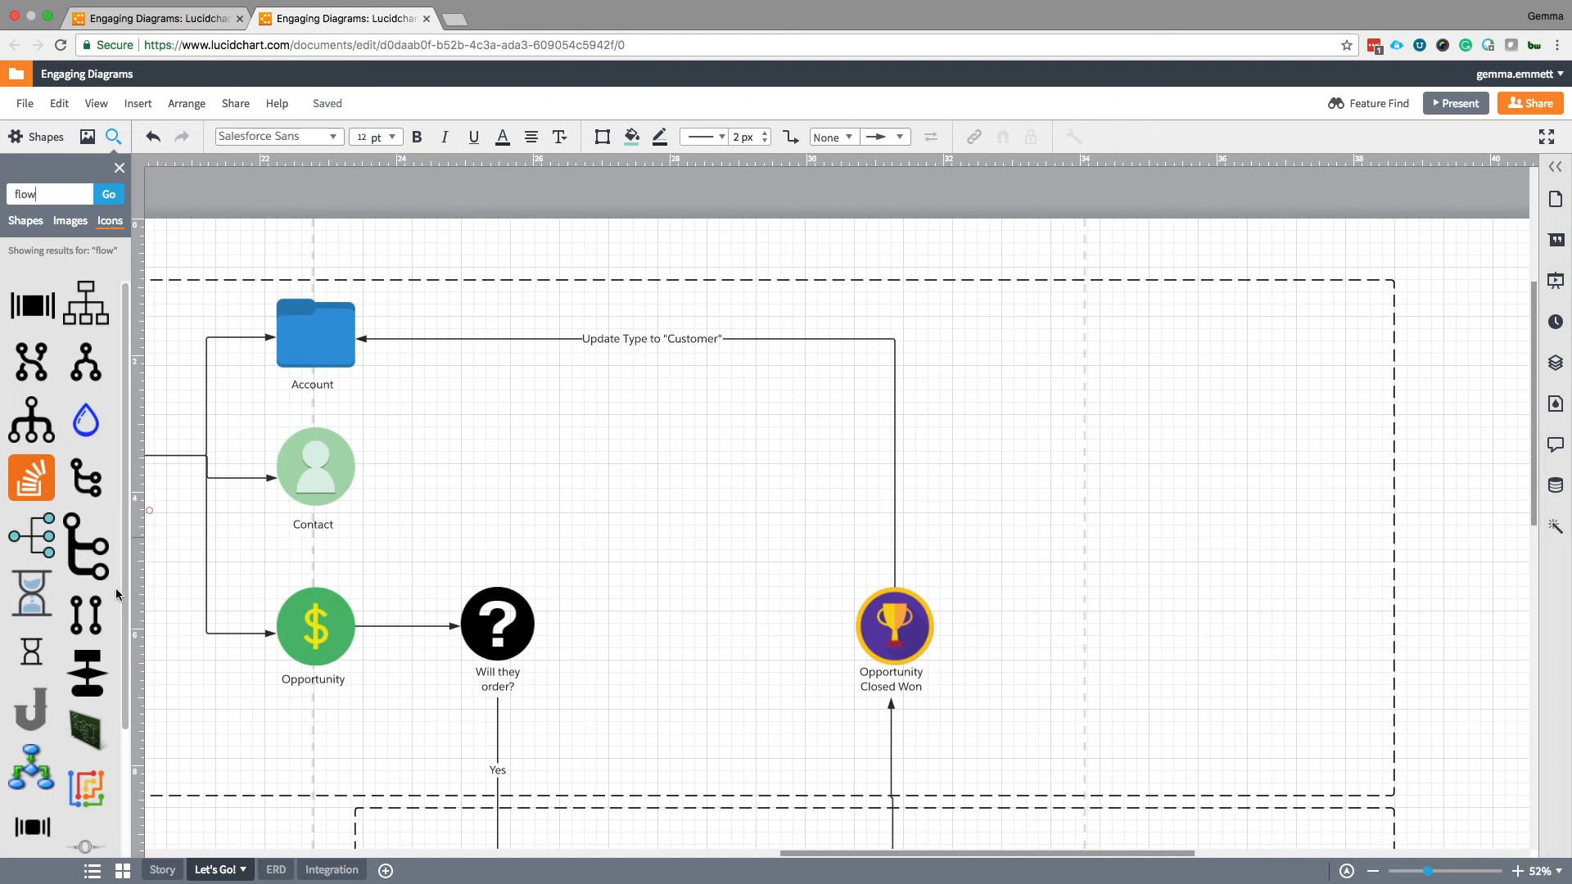
pyautogui.moveTo(88, 790); pyautogui.dragTo(910, 412)
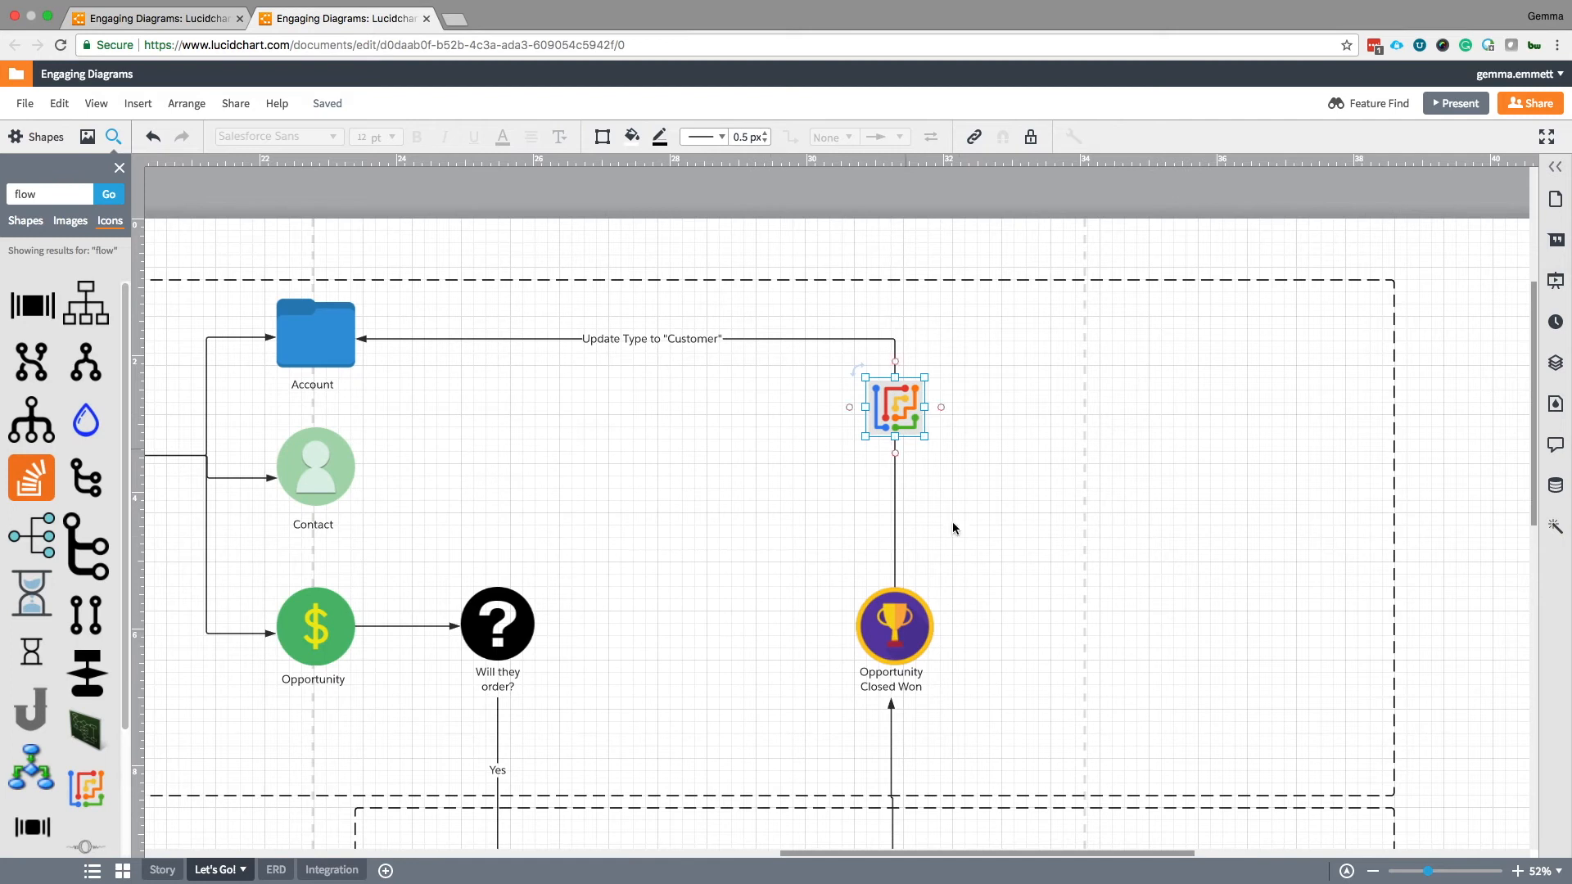
pyautogui.click(1126, 642)
# Review the order stage down to the Customer icon, and view the ERD and Integration pages.
pyautogui.scroll(-3, 982, 572)
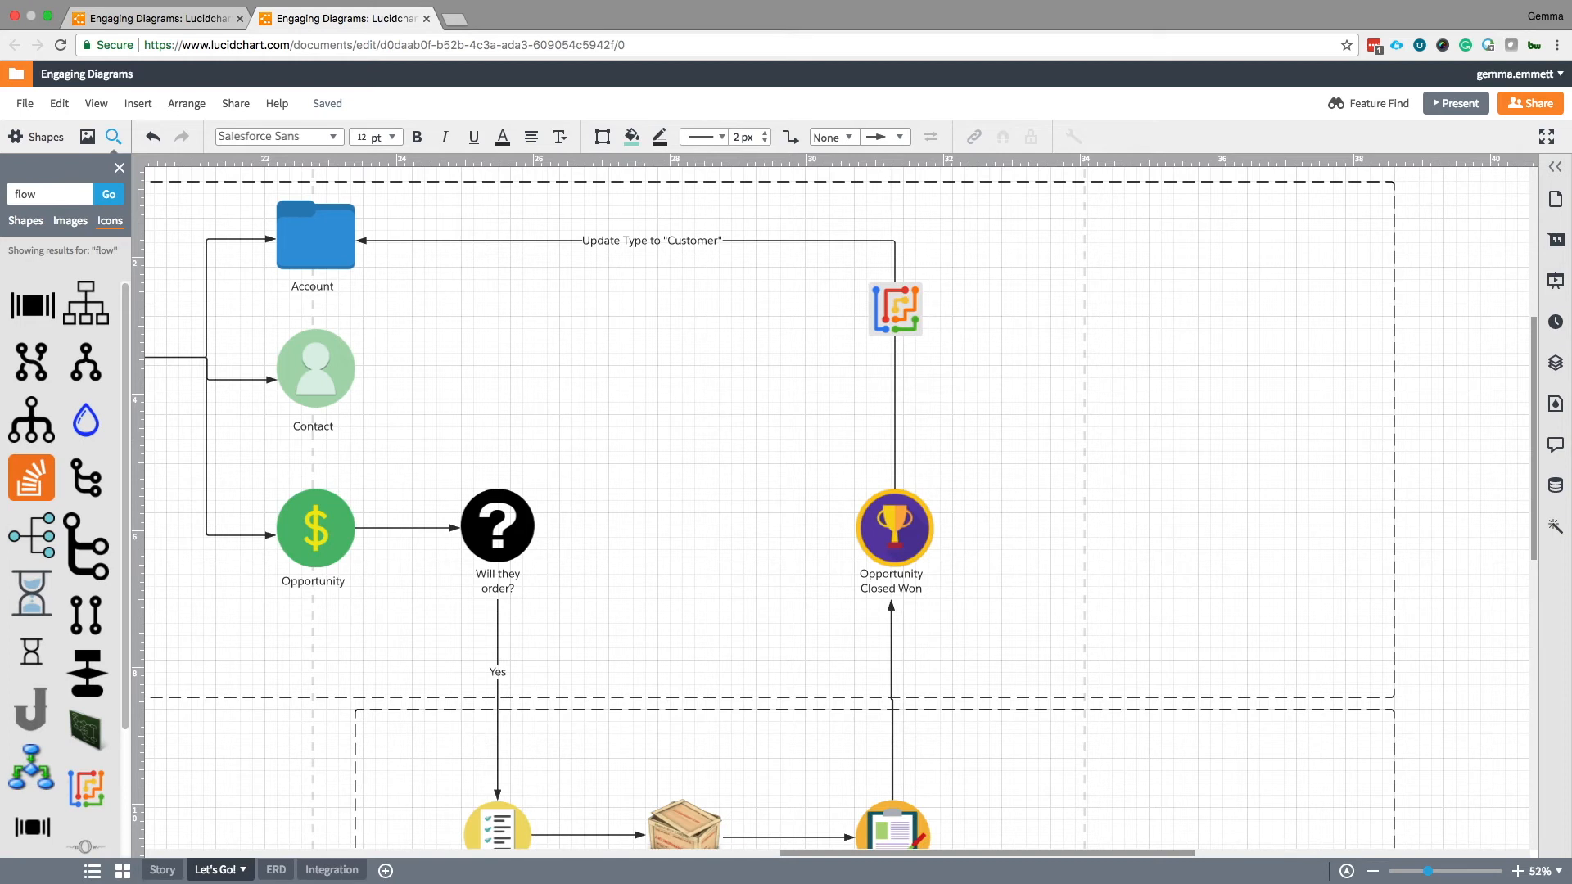
pyautogui.scroll(-5, 1280, 602)
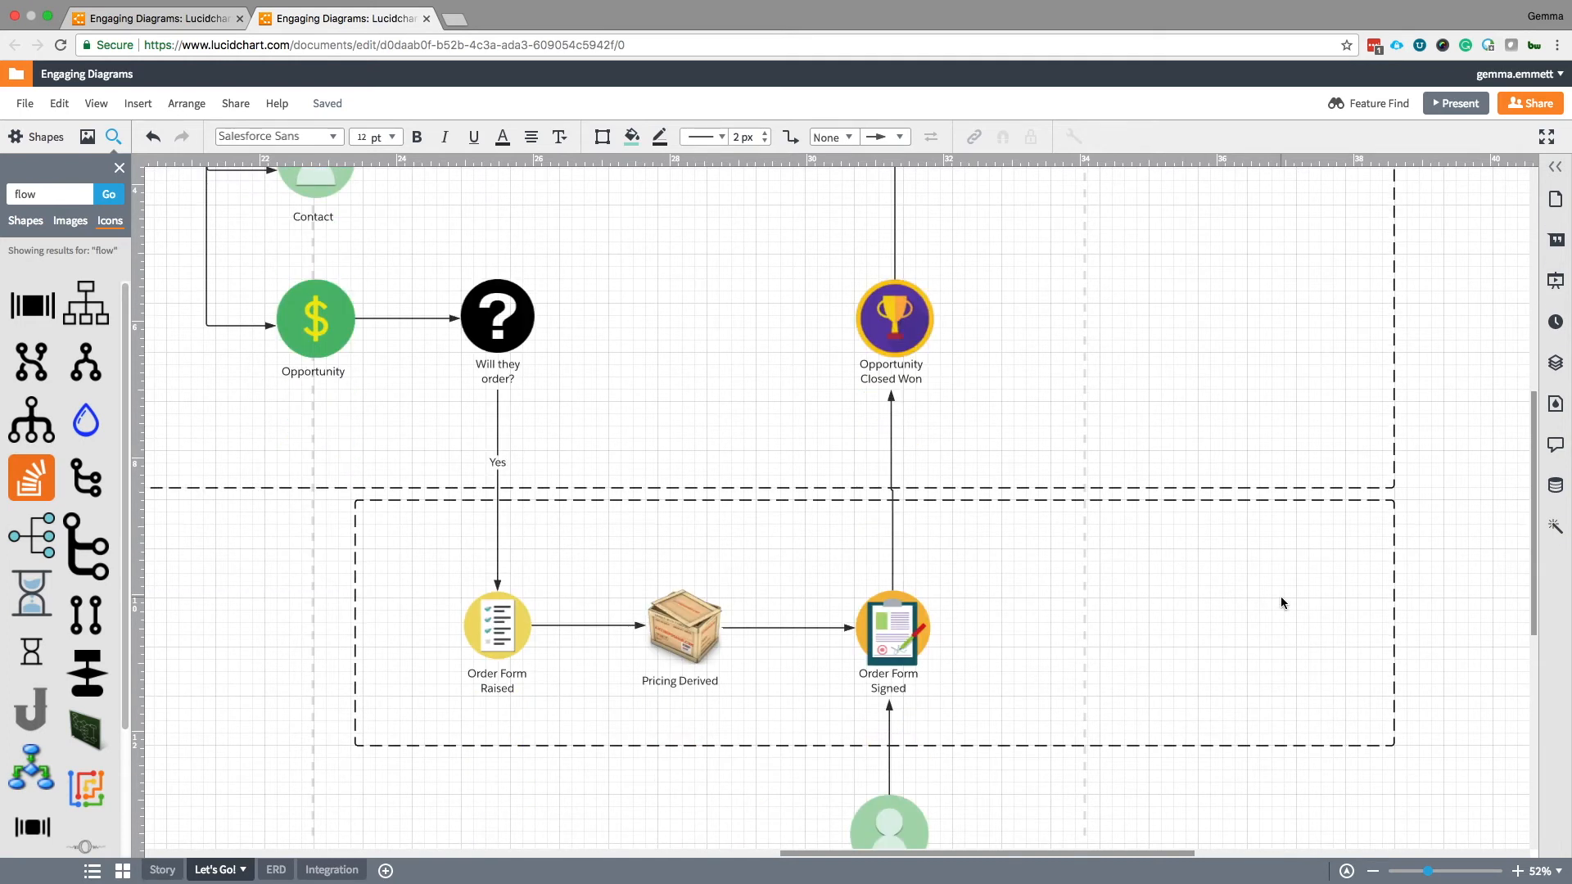
pyautogui.scroll(-2, 1281, 601)
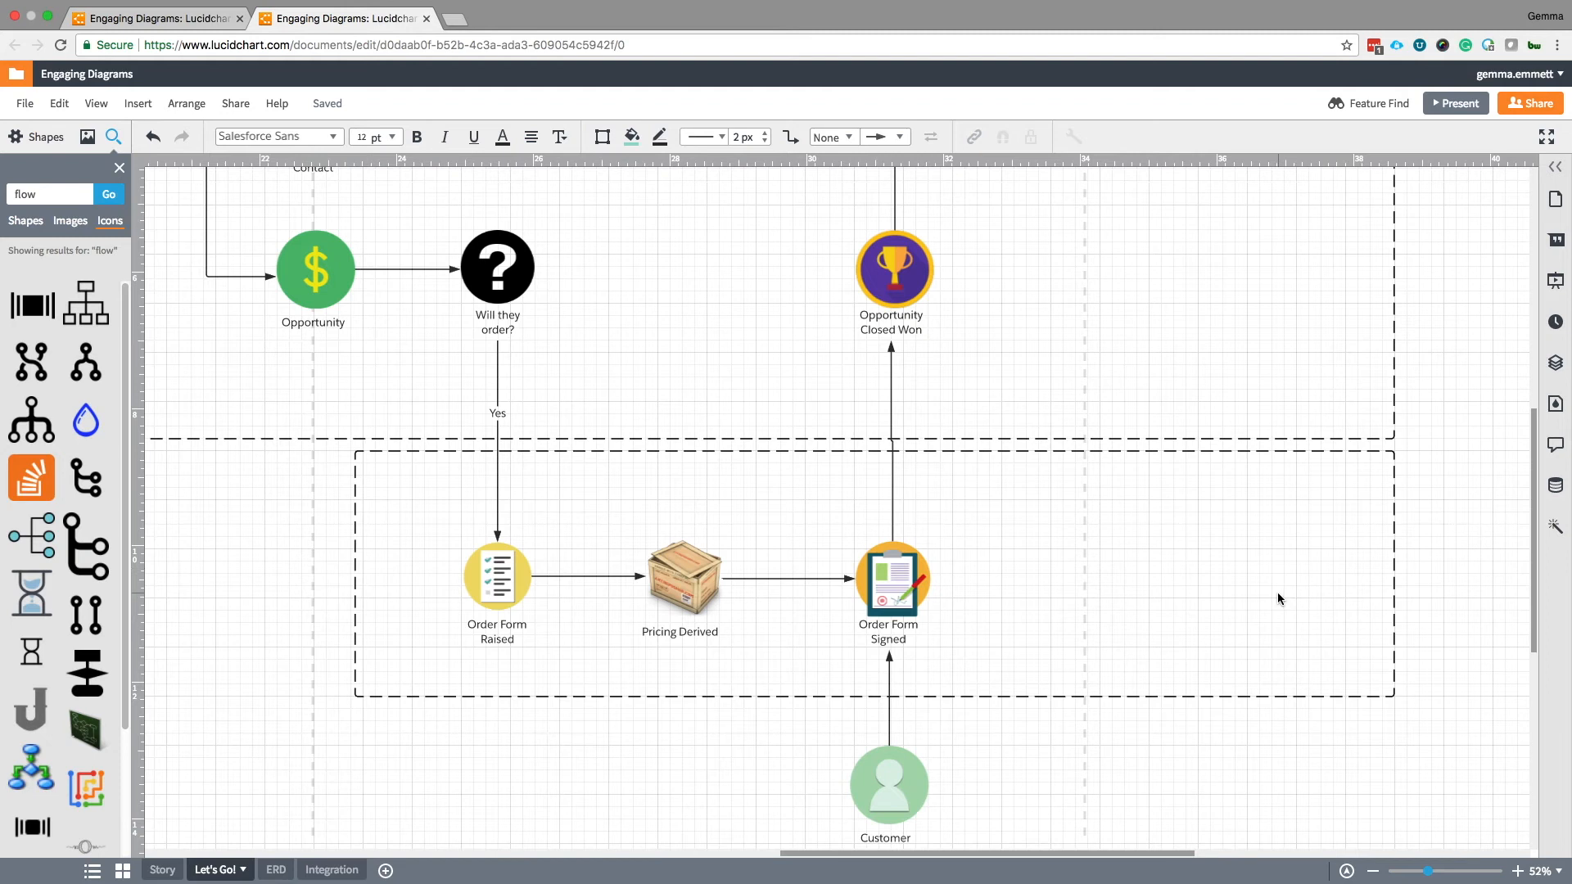
pyautogui.scroll(1, 1272, 589)
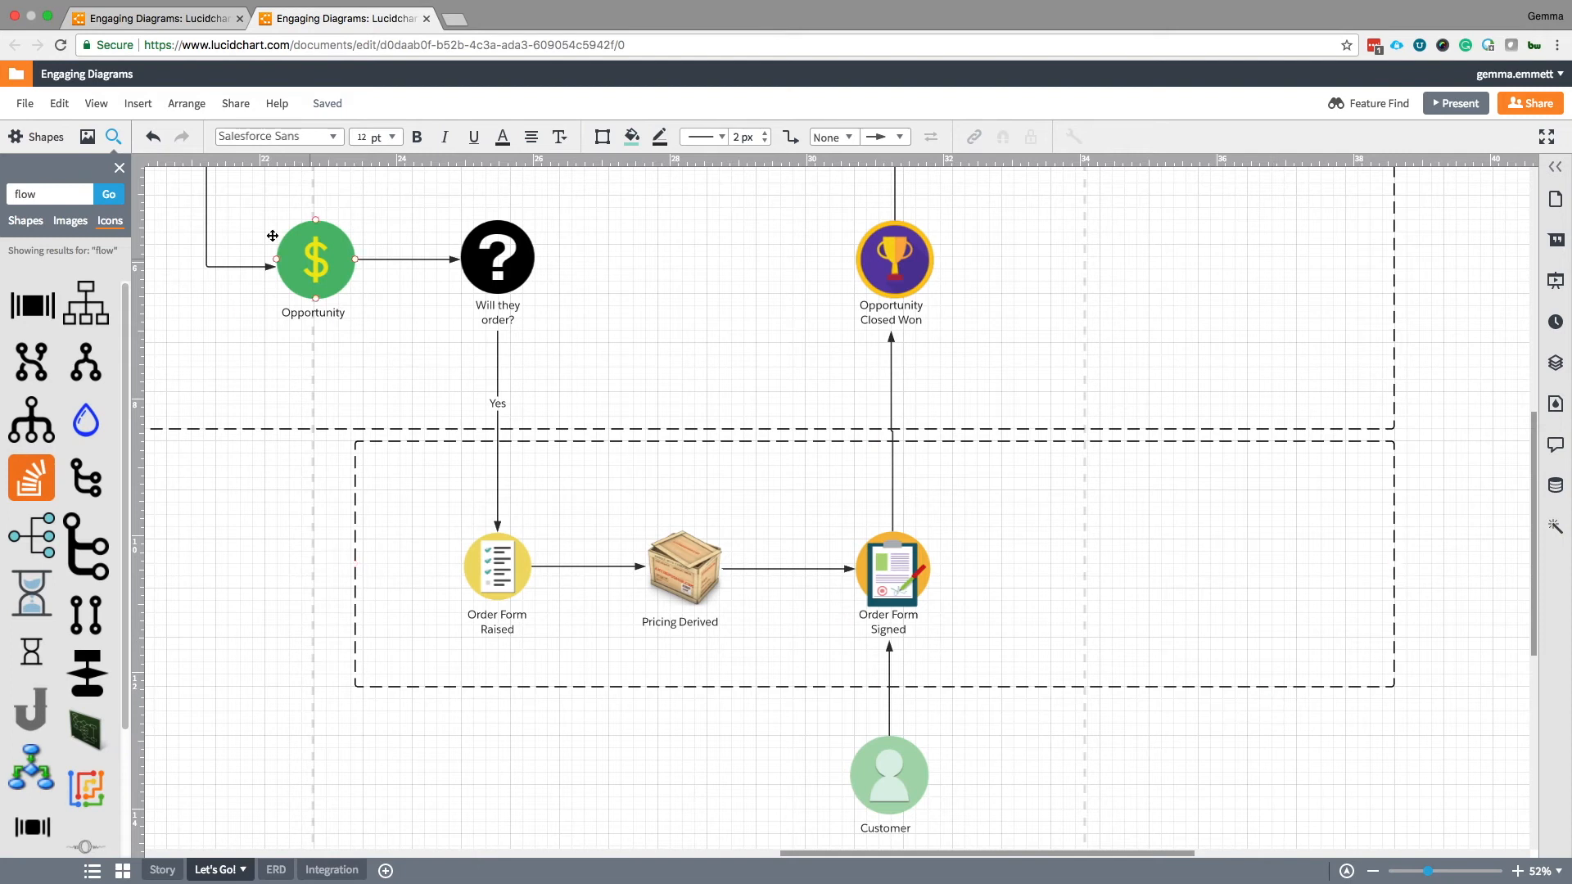
pyautogui.click(270, 869)
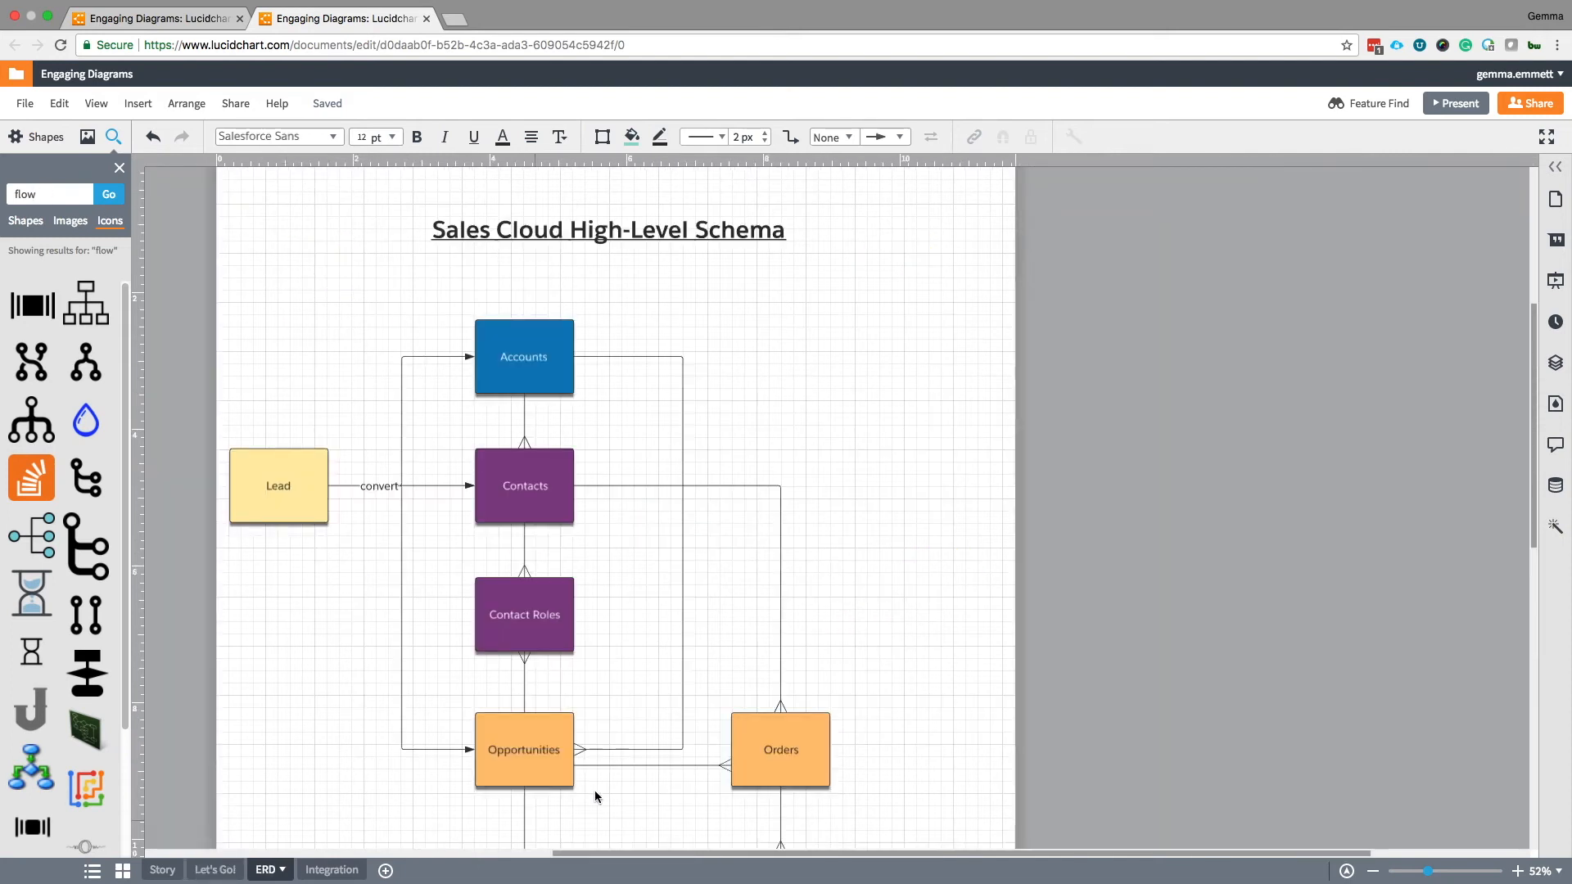
pyautogui.click(332, 870)
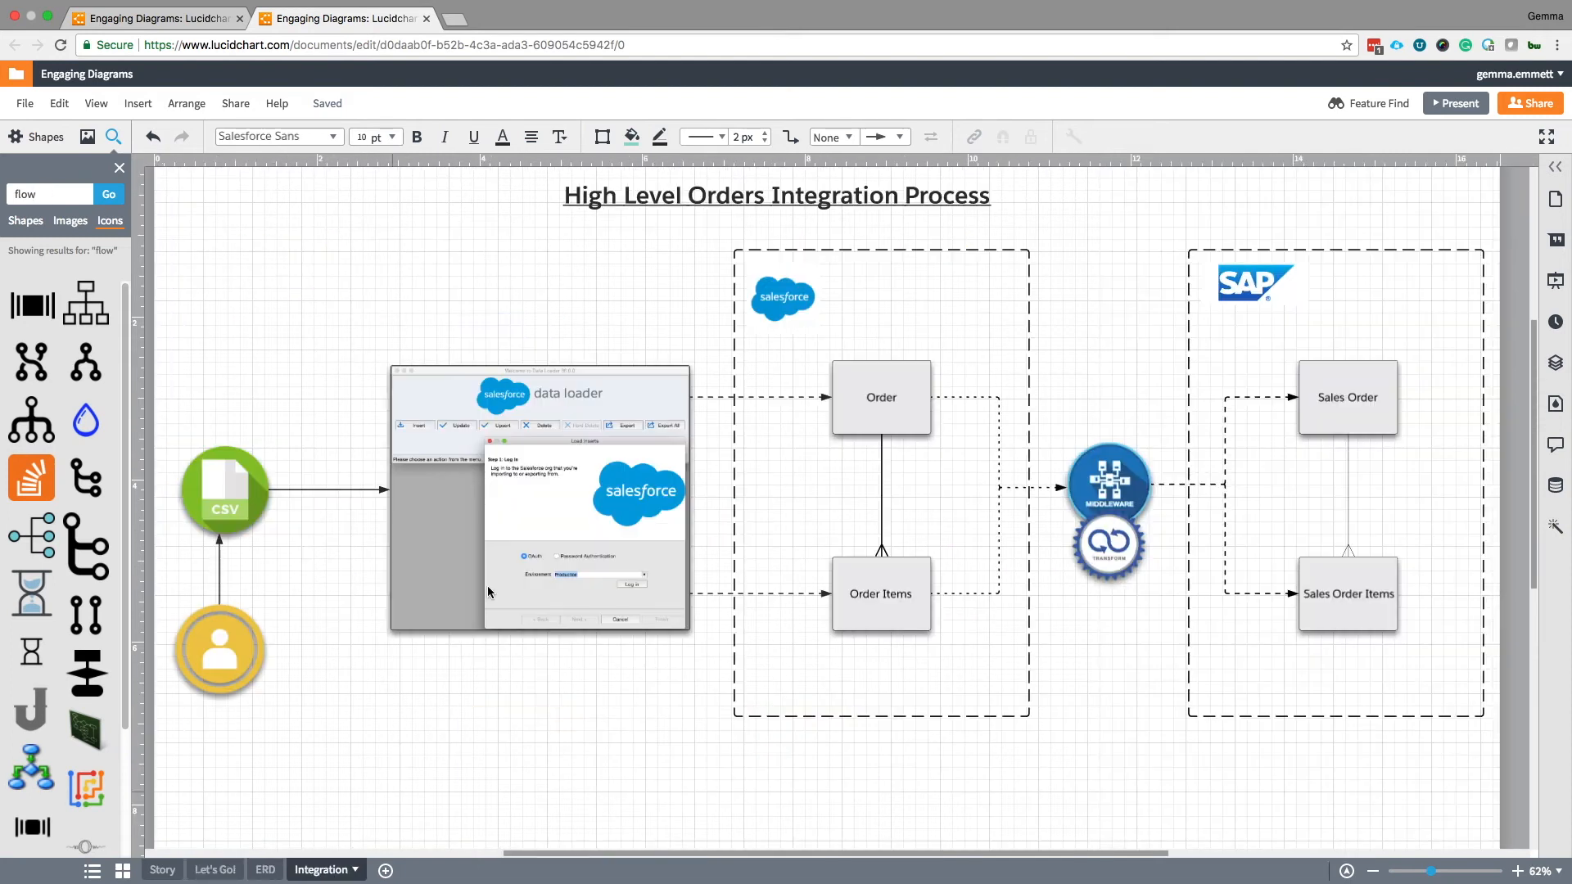
# Copy the green CSV icon from the Integration page to the Let's Go! page, placing it beside Order Form Signed inside the dashed container.
pyautogui.click(198, 521)
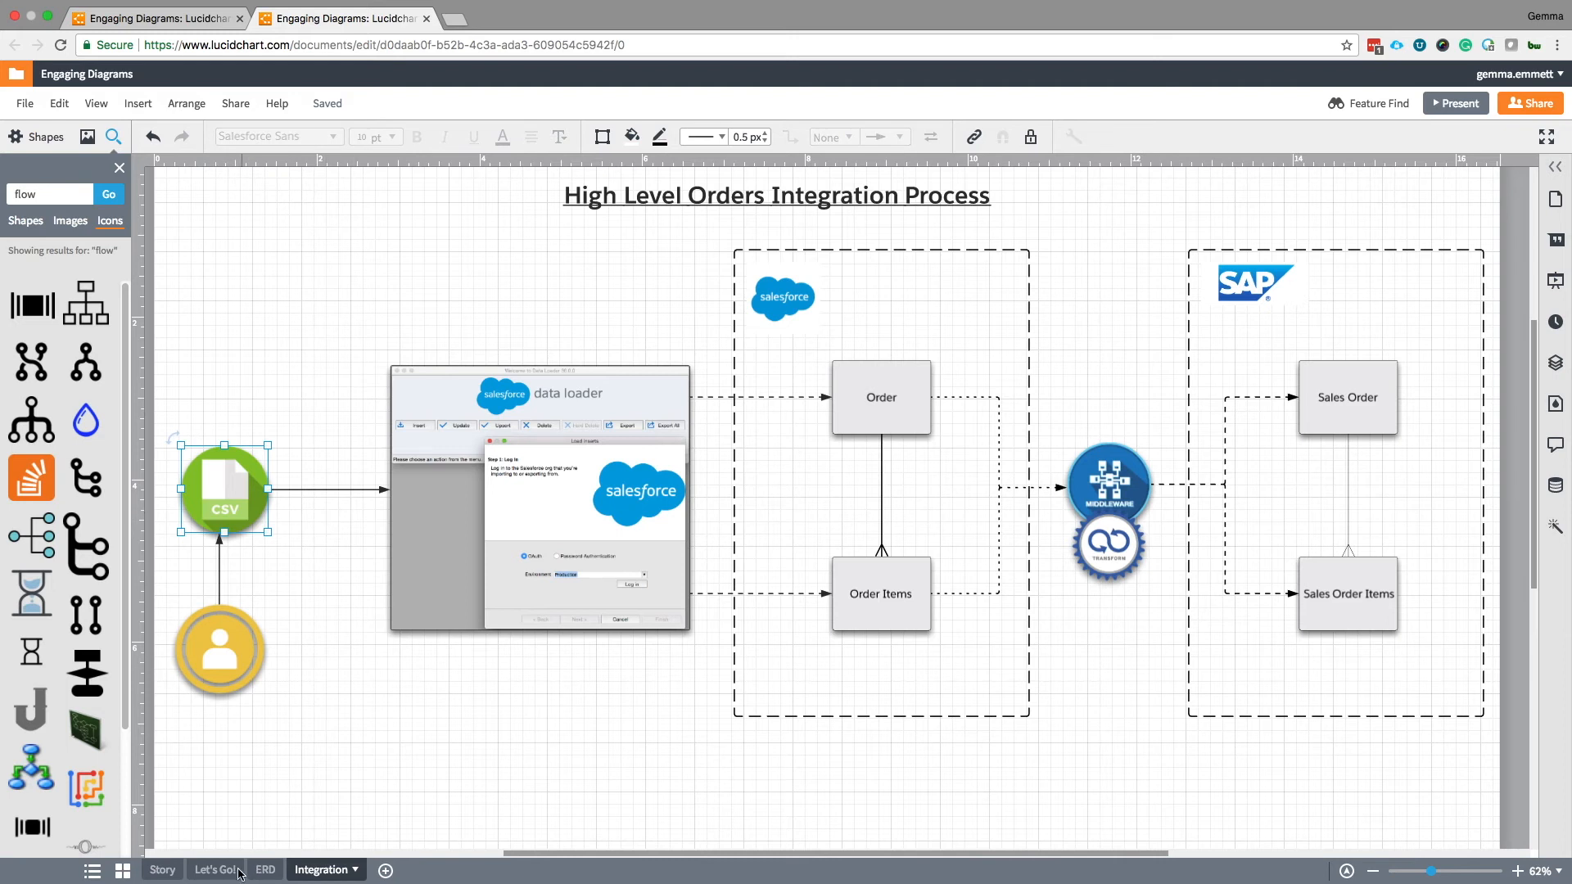
pyautogui.click(215, 869)
pyautogui.hotkey('ctrl', 'v')
pyautogui.moveTo(830, 505); pyautogui.dragTo(1108, 591)
pyautogui.click(1062, 724)
# Review the process diagram from the Expression of Interest stage through to the order form and Customer icons.
pyautogui.click(873, 782)
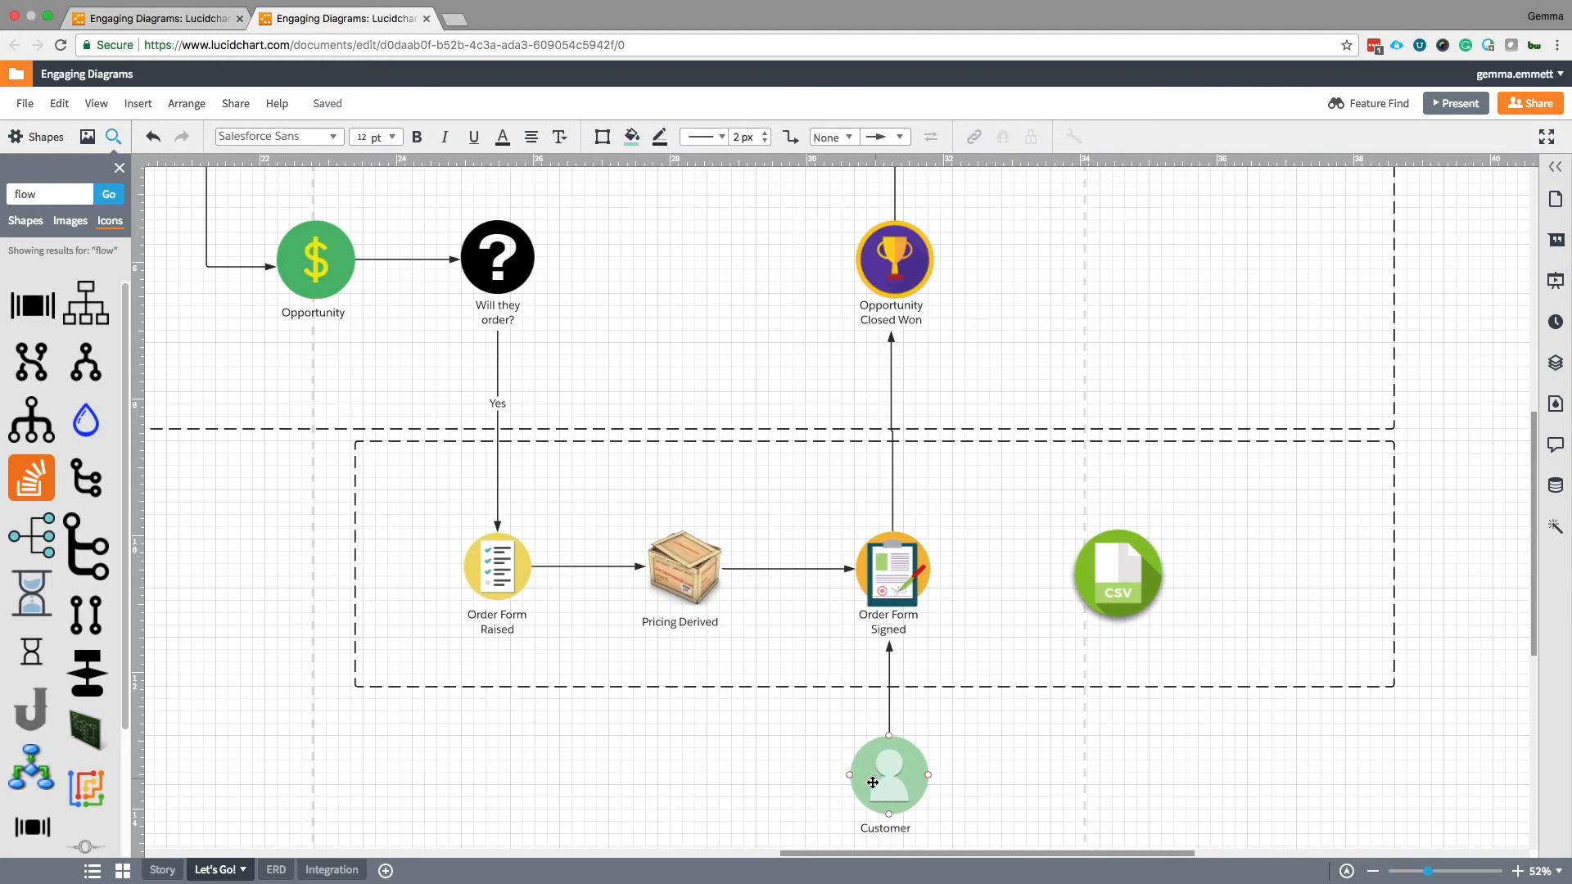
pyautogui.hscroll(-10, 884, 777)
pyautogui.scroll(4, 884, 778)
pyautogui.scroll(1, 893, 776)
pyautogui.hscroll(-1, 892, 776)
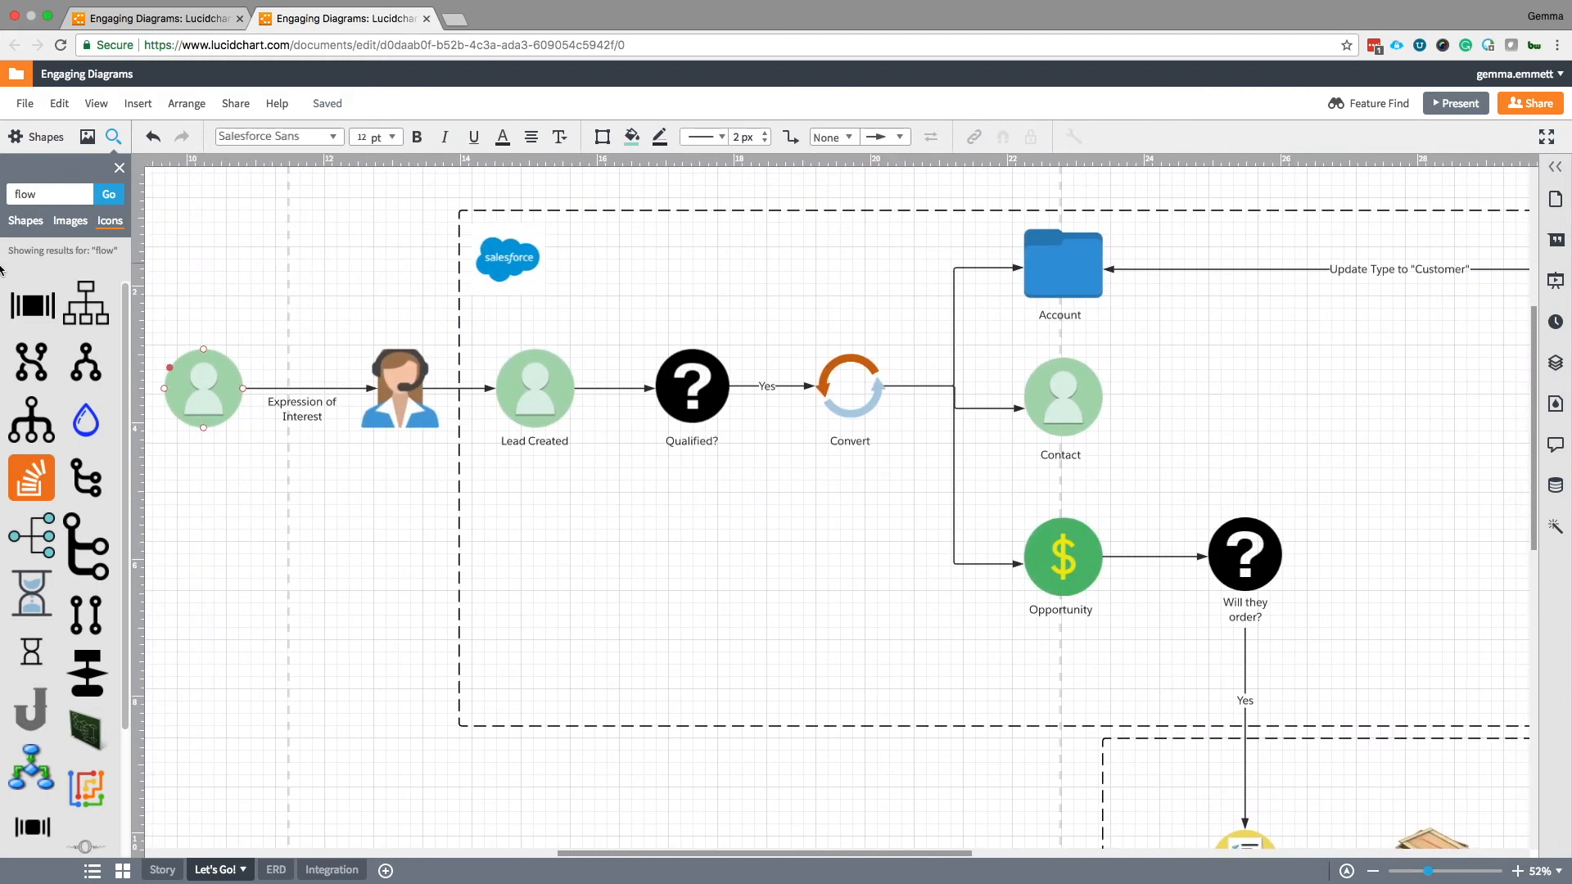
pyautogui.click(408, 385)
pyautogui.scroll(-8, 937, 538)
pyautogui.hscroll(10, 937, 538)
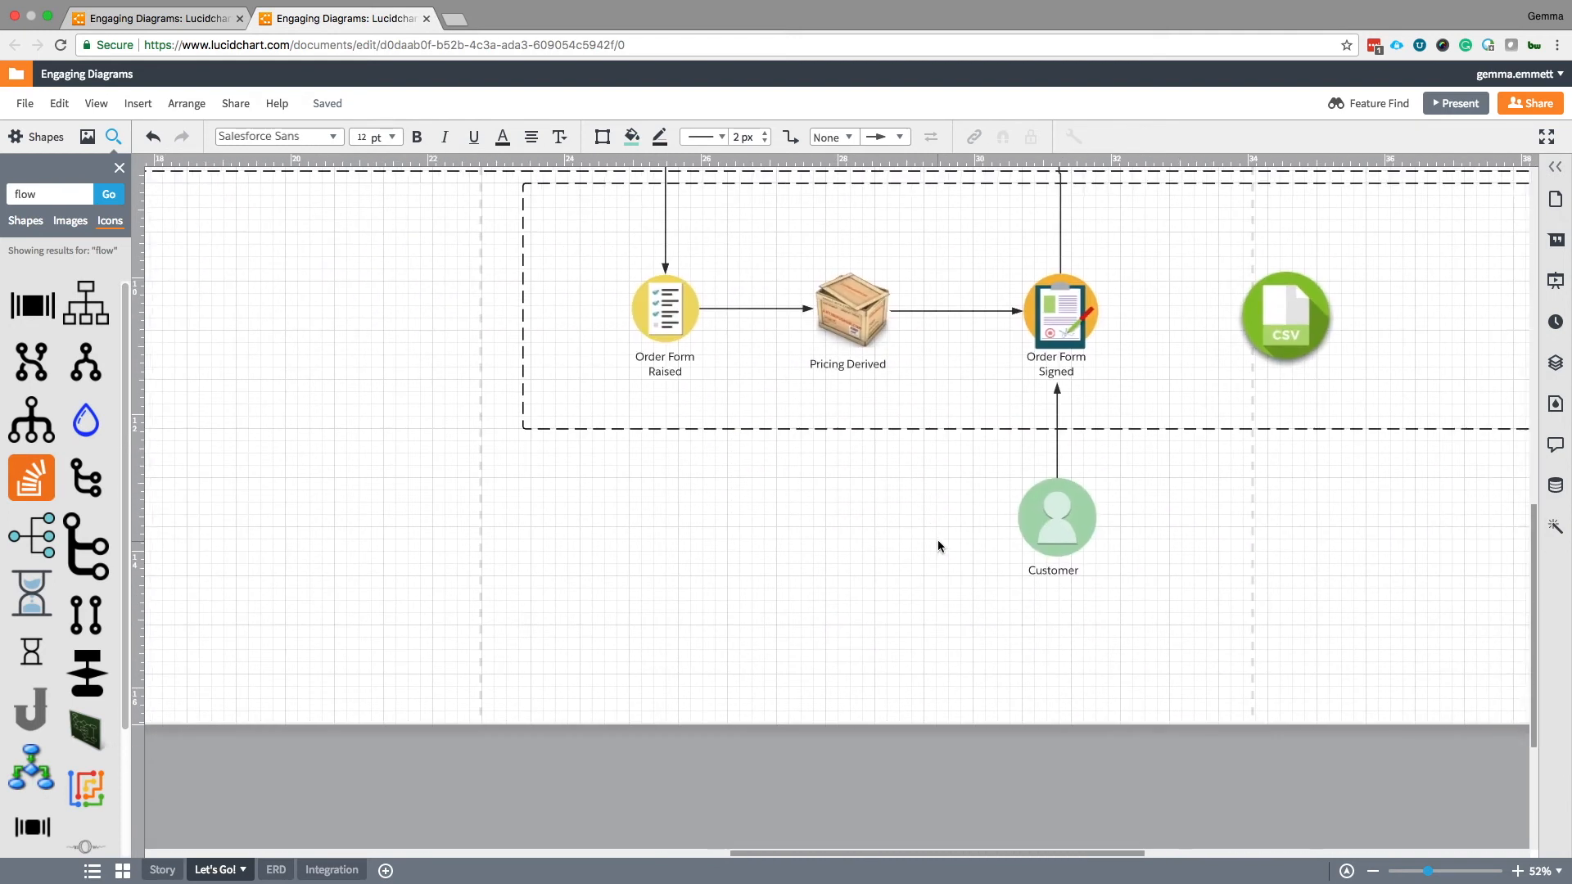
pyautogui.scroll(4, 938, 541)
pyautogui.hscroll(-7, 938, 541)
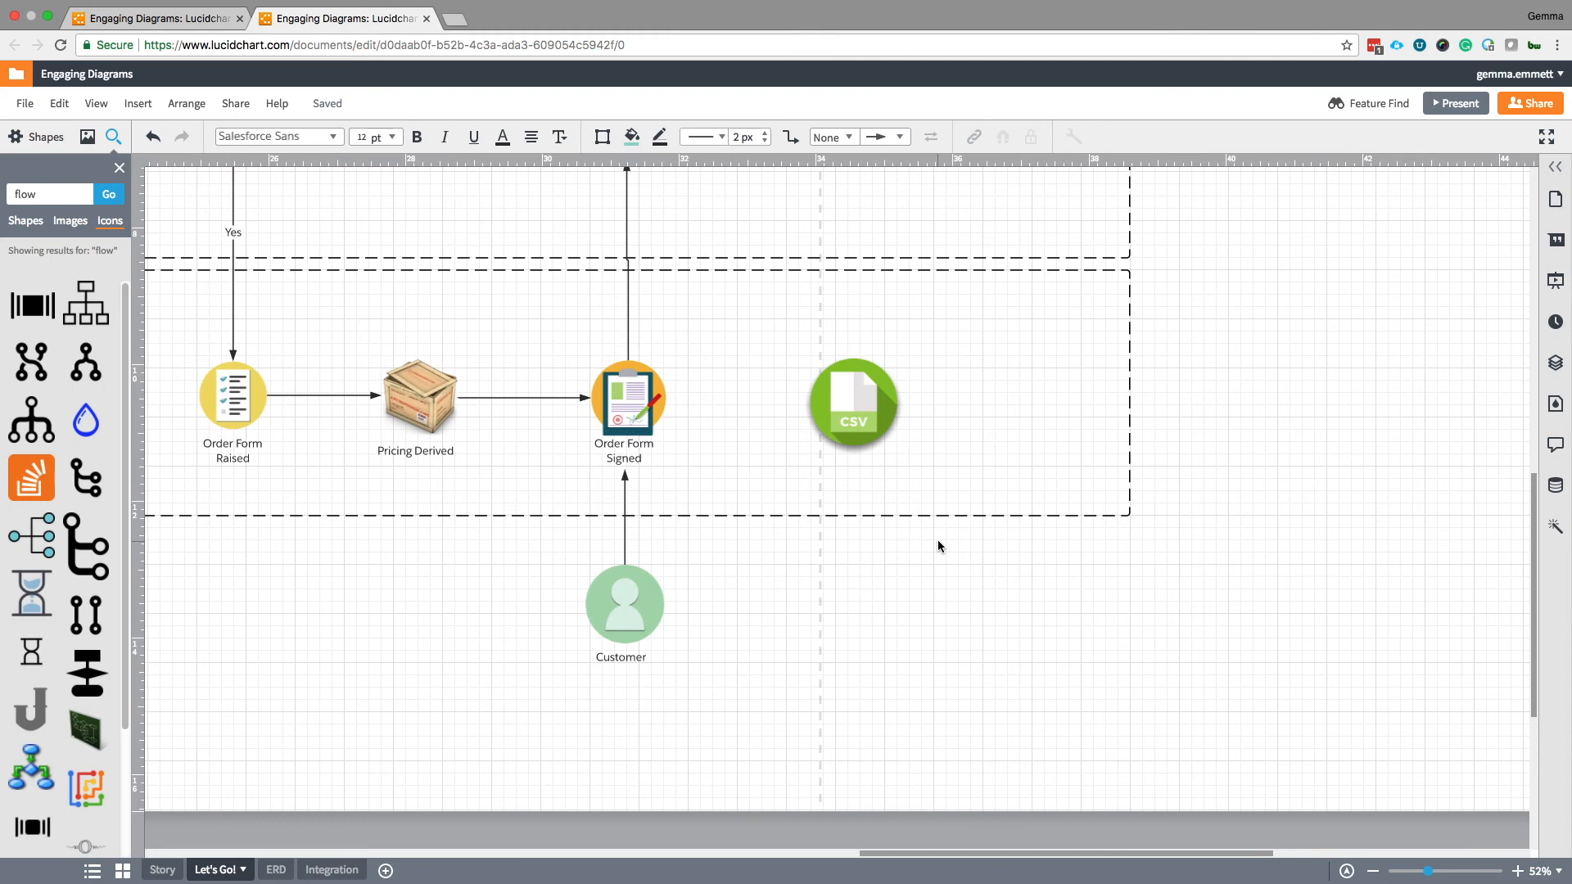
# Copy the yellow person icon from the Integration page to the Let's Go! page, placing it below the CSV icon and level with Customer.
pyautogui.click(328, 869)
pyautogui.moveTo(251, 665); pyautogui.dragTo(246, 658)
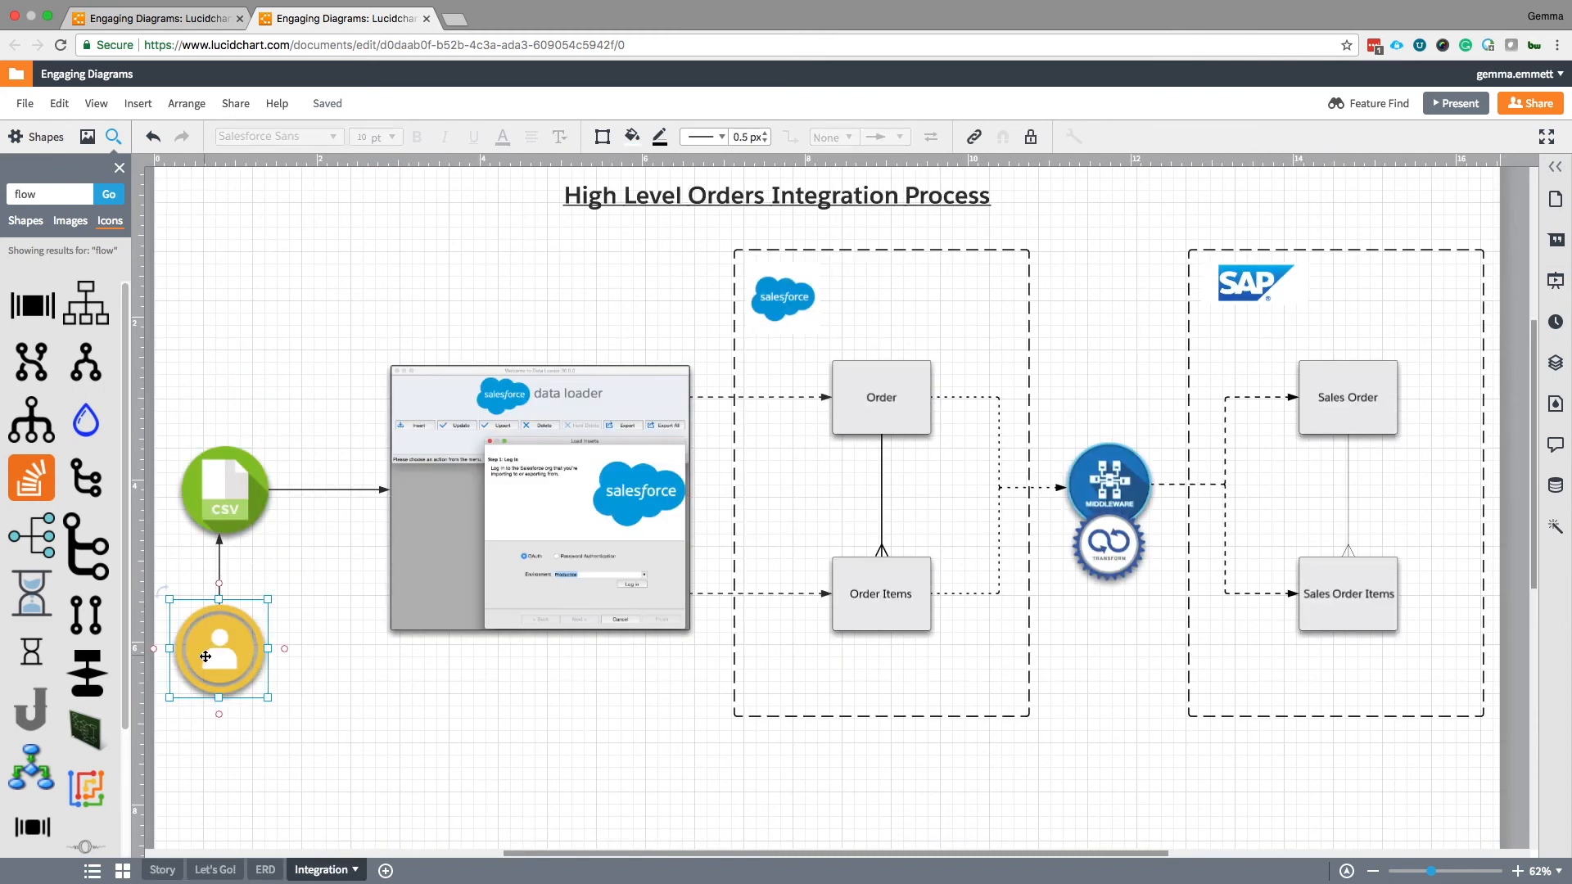
pyautogui.click(264, 871)
pyautogui.click(214, 869)
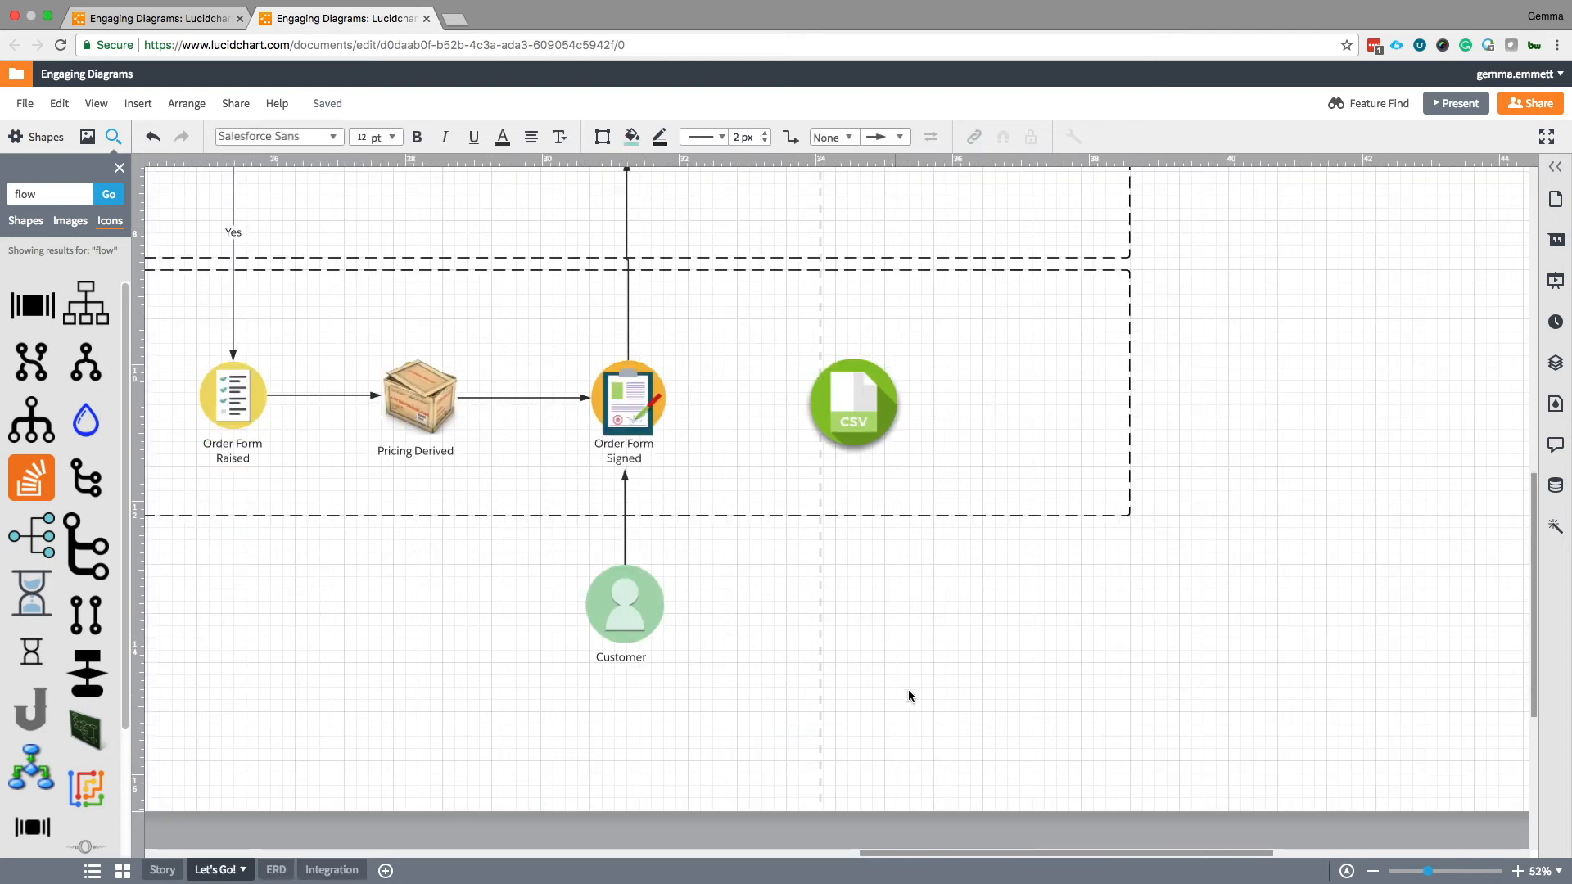
pyautogui.hotkey('ctrl', 'v')
pyautogui.moveTo(846, 516); pyautogui.dragTo(852, 604)
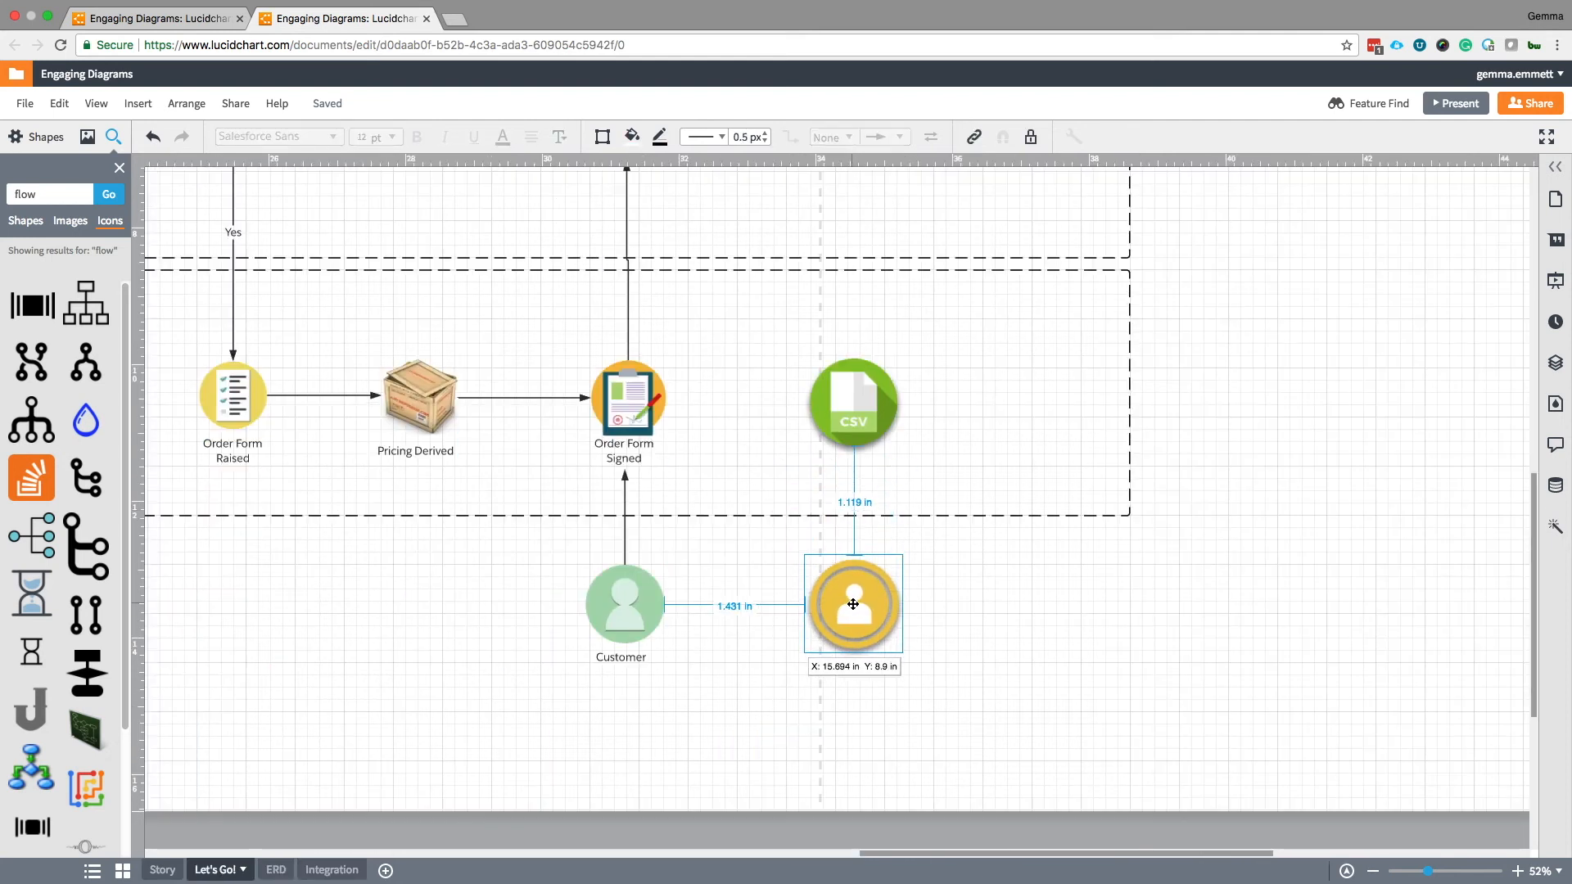
# Duplicate the Customer label, place the copy beneath the yellow person icon and change its text to "Administrator".
pyautogui.click(640, 660)
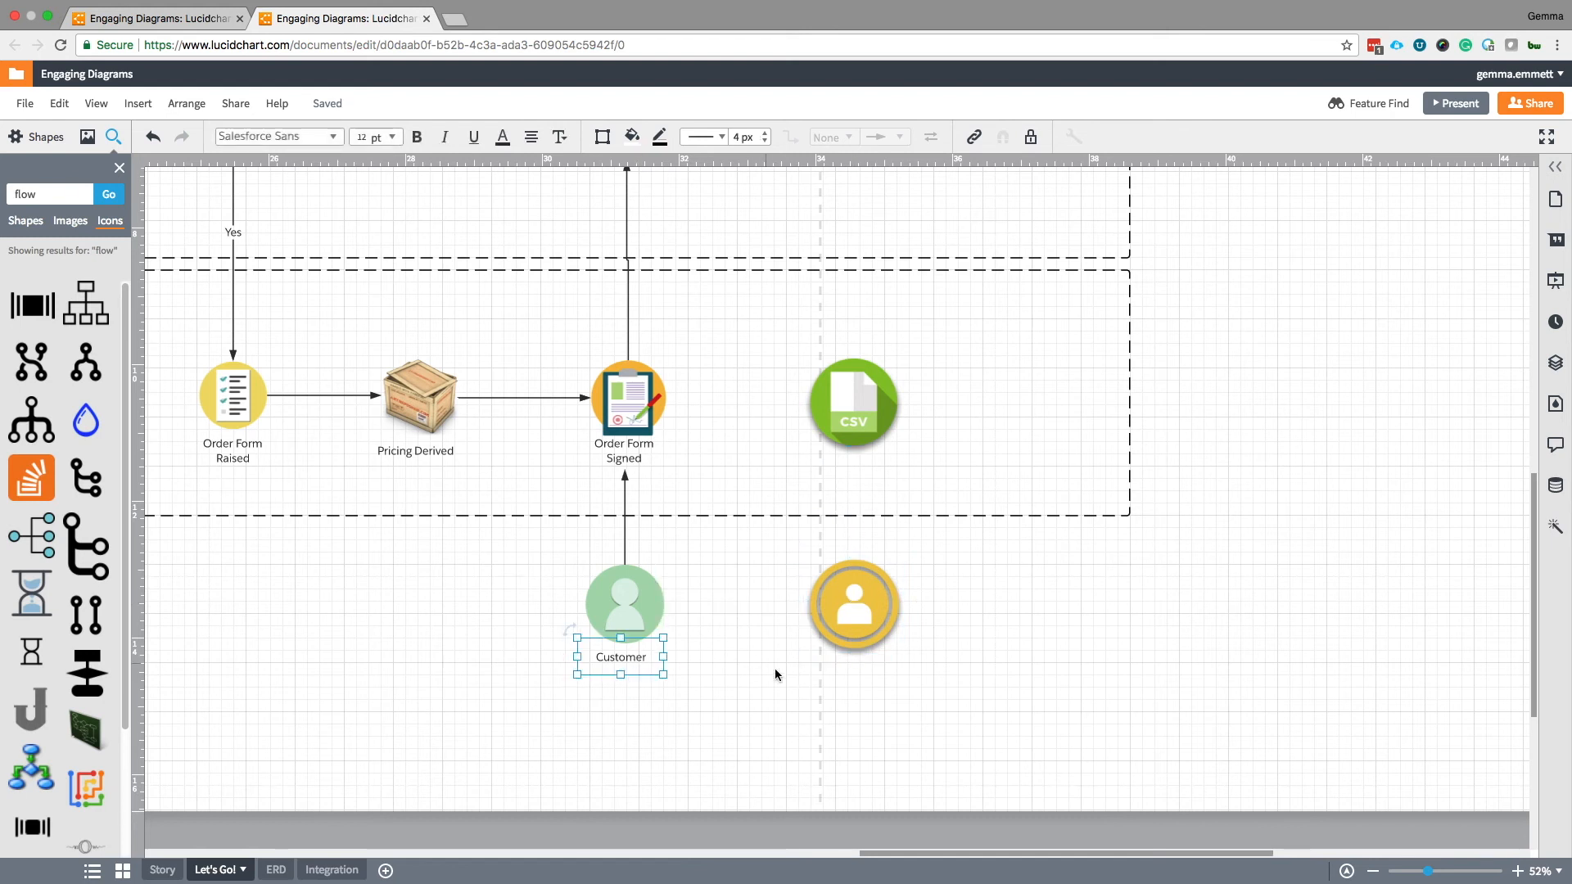
pyautogui.click(846, 738)
pyautogui.press('super+v')
pyautogui.moveTo(657, 676); pyautogui.dragTo(872, 668)
pyautogui.doubleClick(872, 667)
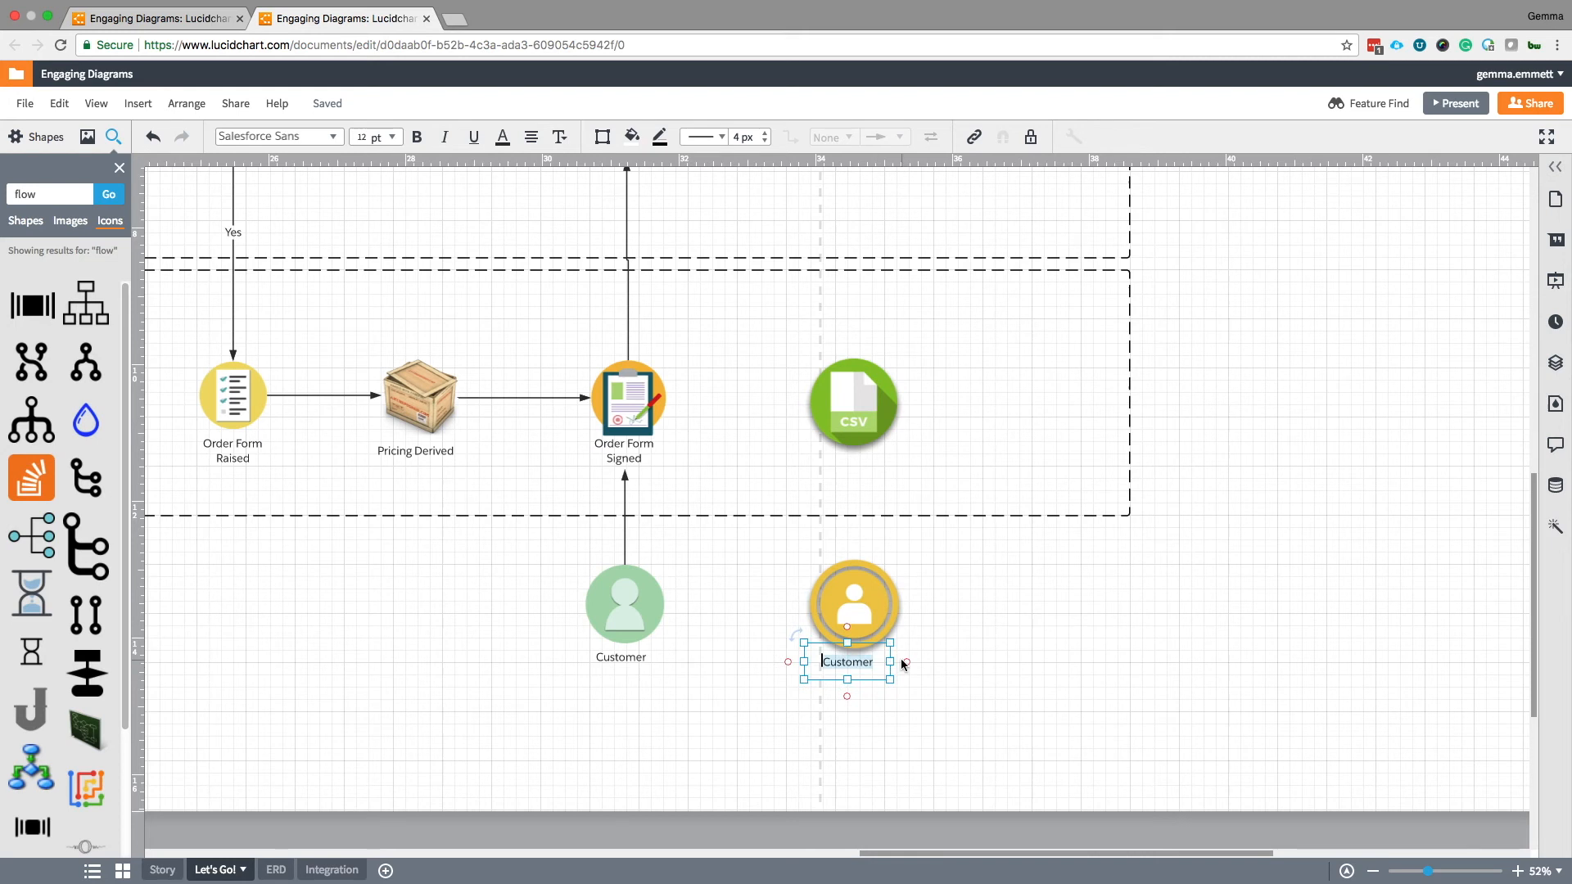
pyautogui.write('Administrator')
pyautogui.click(997, 656)
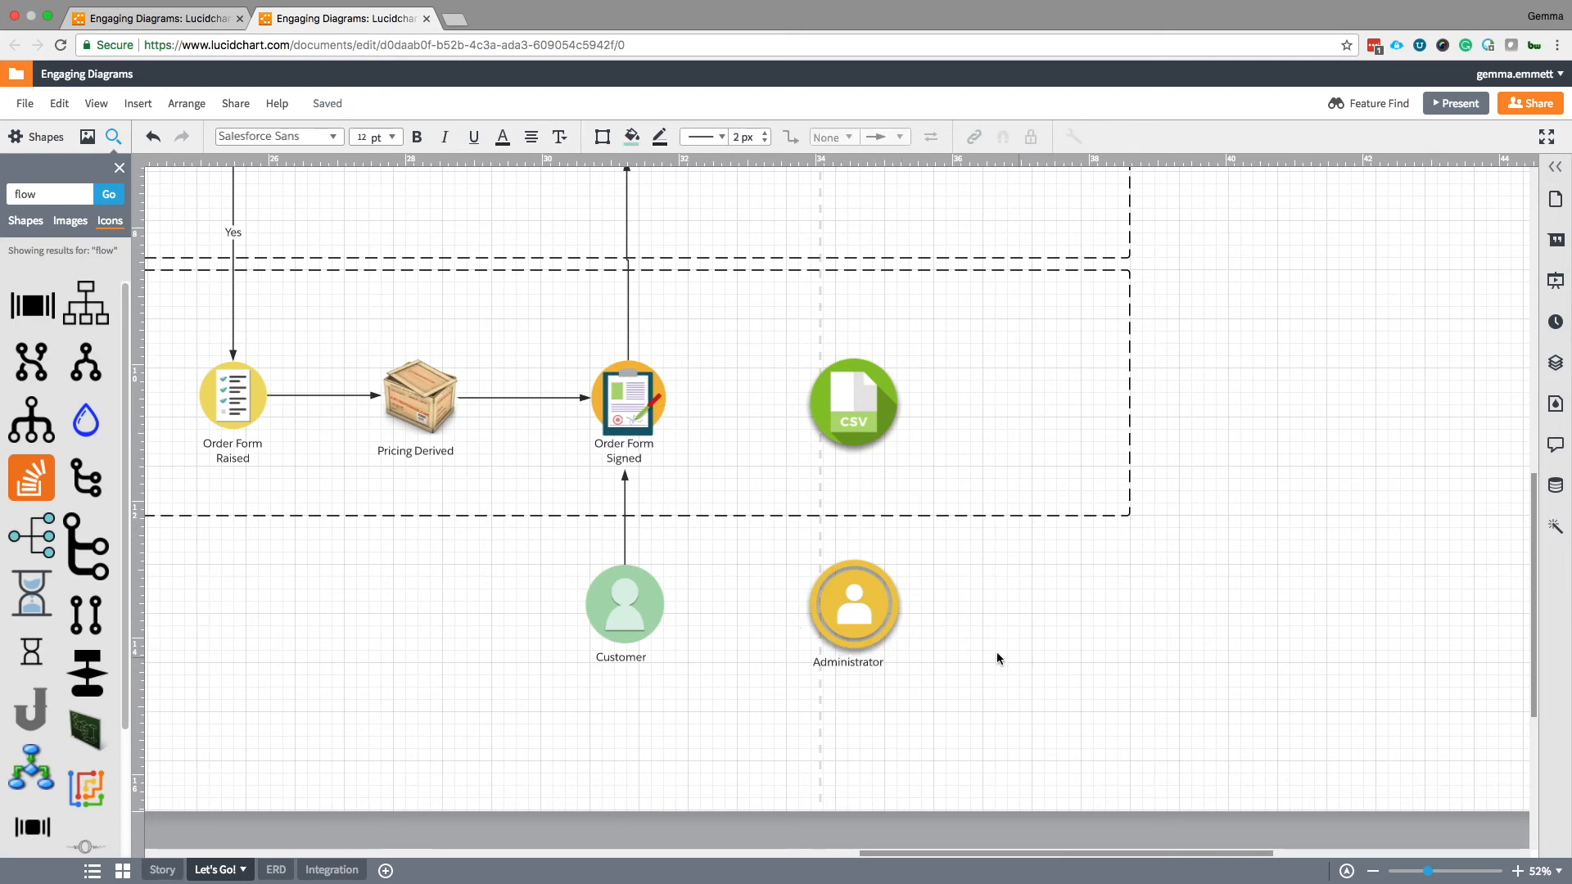
# Connect the Order Form Signed icon to the CSV icon and the CSV icon down to the Administrator icon with arrows.
pyautogui.click(866, 407)
pyautogui.moveTo(866, 408); pyautogui.dragTo(868, 406)
pyautogui.click(945, 628)
pyautogui.moveTo(853, 561)
pyautogui.mouseDown()
pyautogui.moveTo(851, 493)
pyautogui.moveTo(853, 546)
pyautogui.mouseUp()
pyautogui.click(974, 552)
pyautogui.click(667, 401)
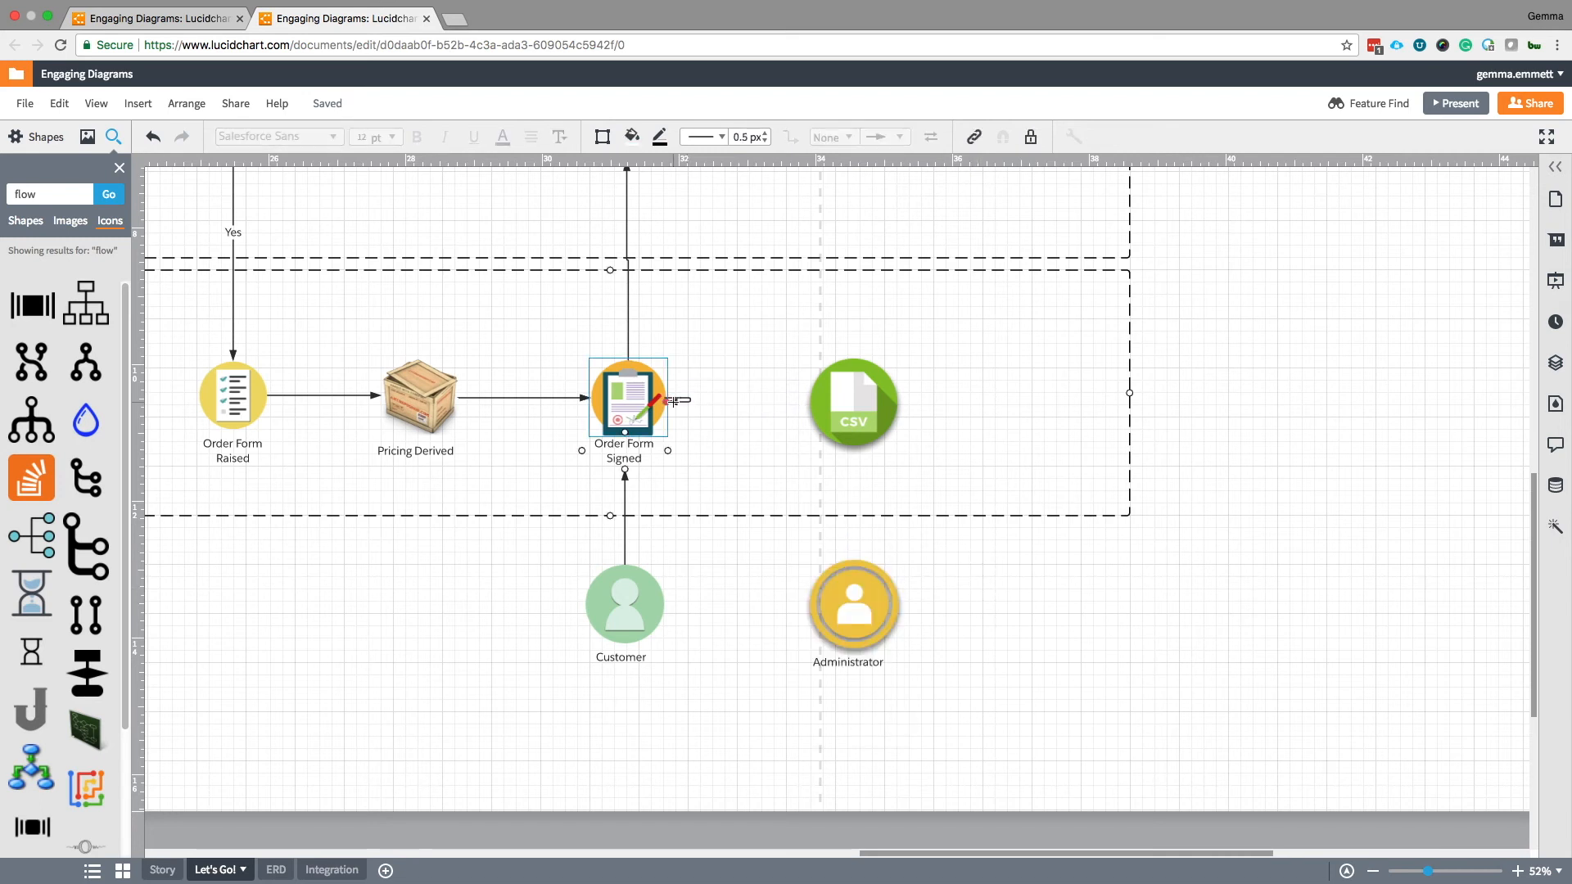
pyautogui.click(829, 431)
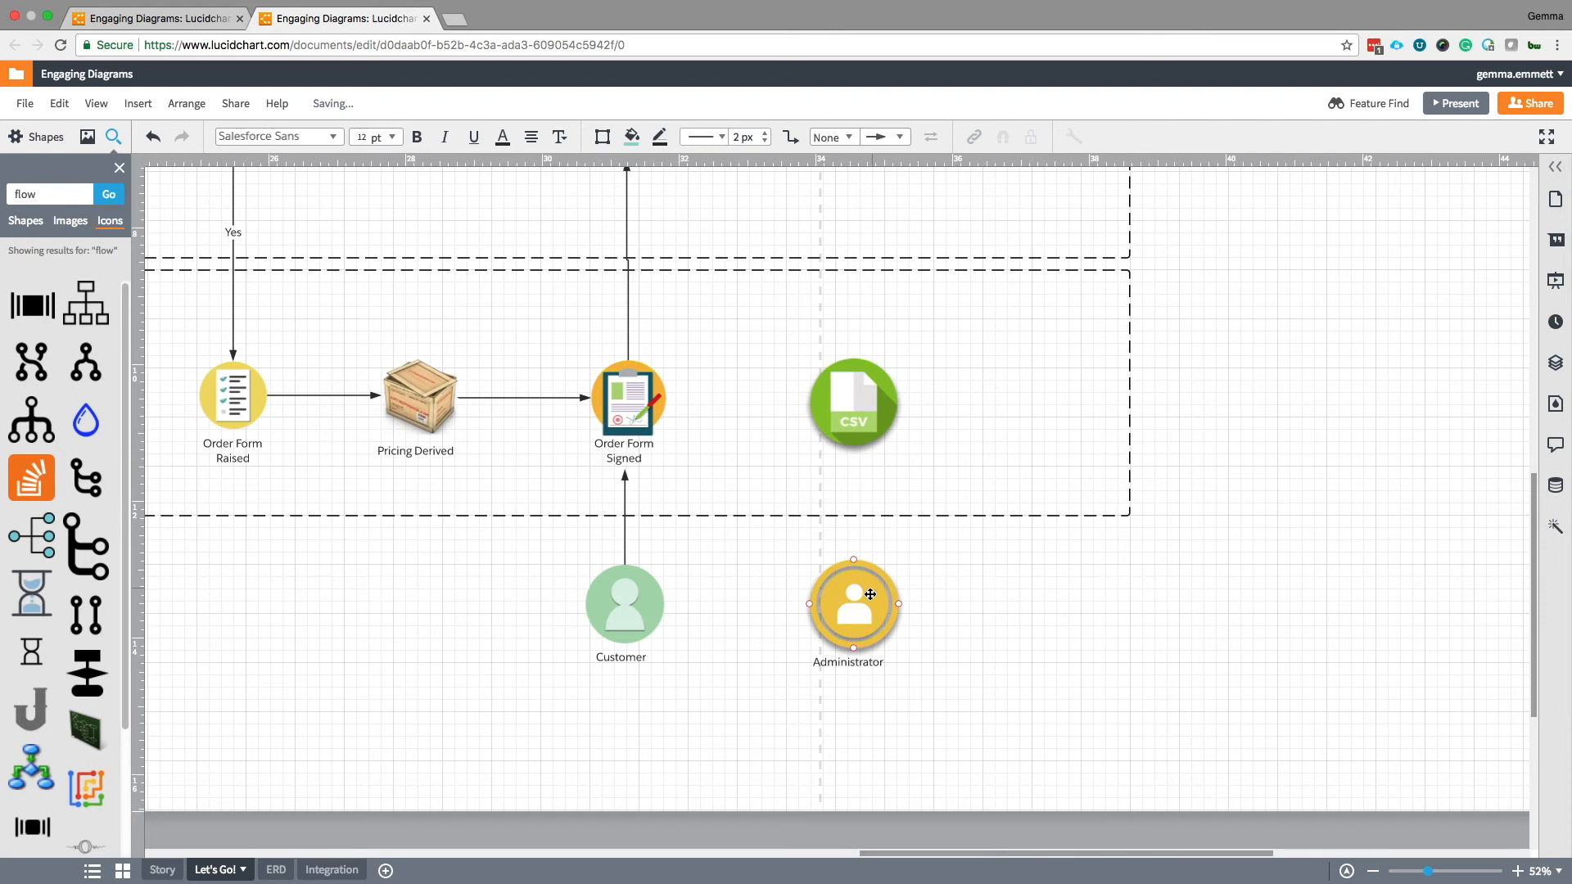
pyautogui.moveTo(673, 399); pyautogui.dragTo(852, 562)
pyautogui.click(968, 727)
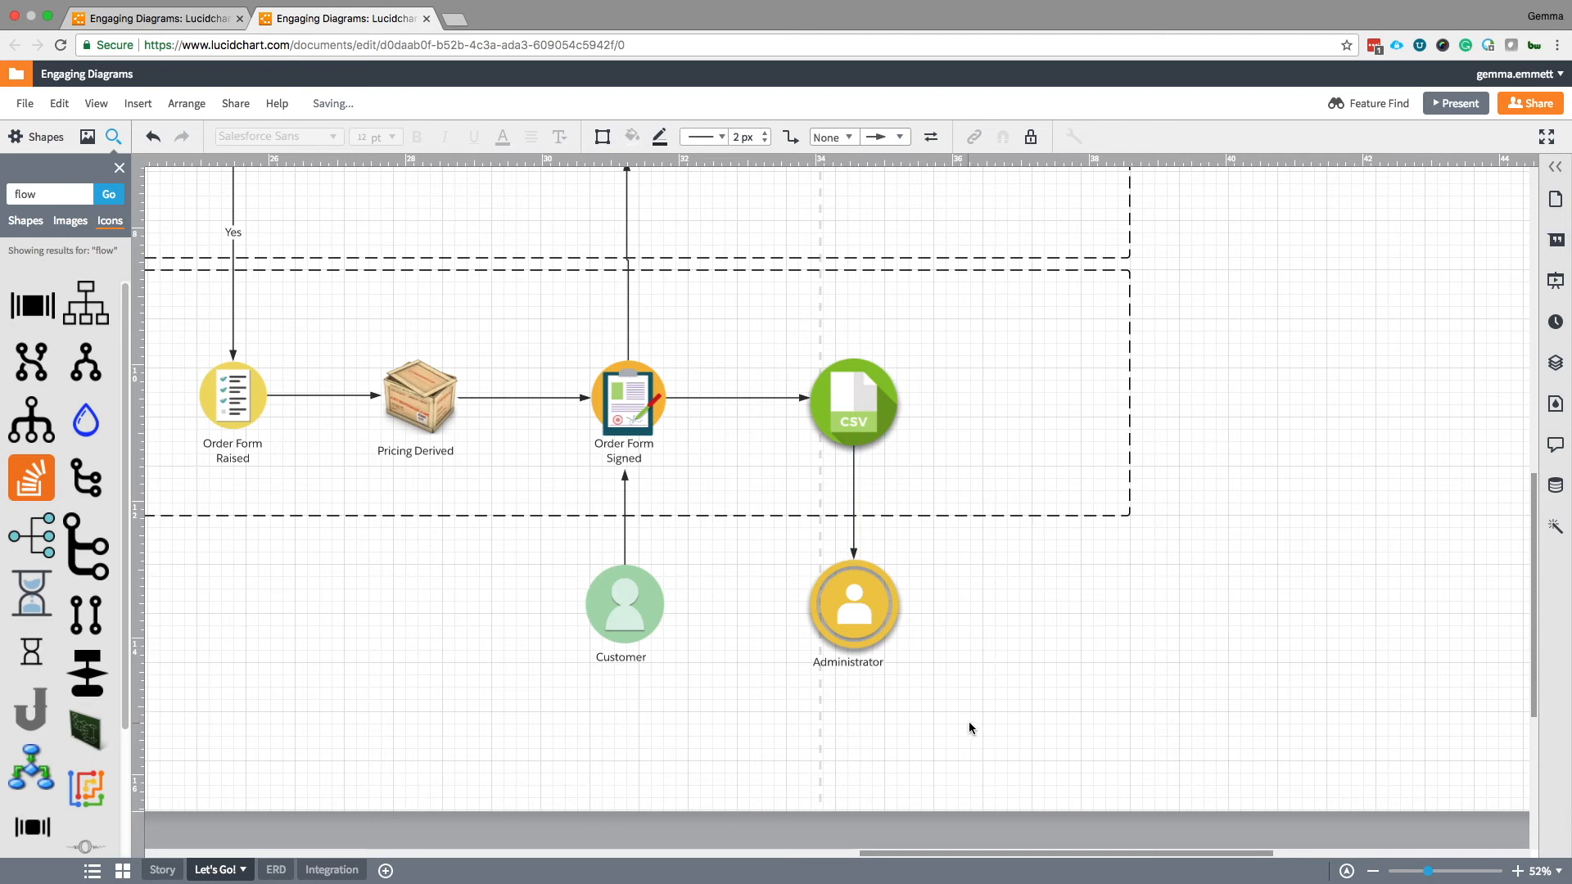
# Label the arrow between Order Form Signed and the CSV icon "Extracted".
pyautogui.doubleClick(727, 398)
pyautogui.write('Extrac')
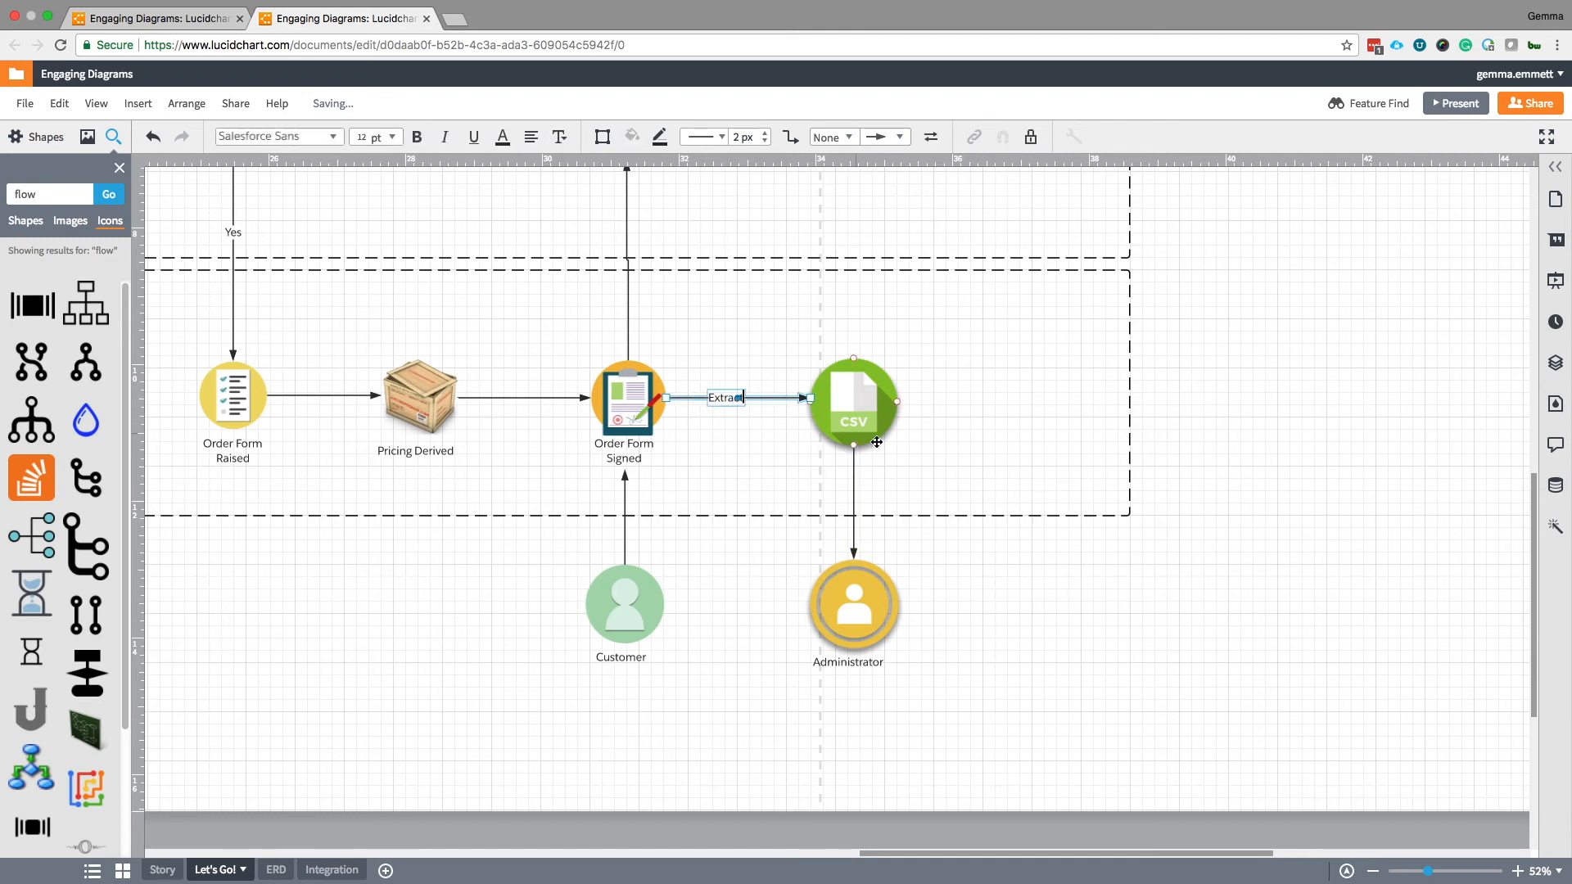
pyautogui.write('ted')
pyautogui.click(1116, 621)
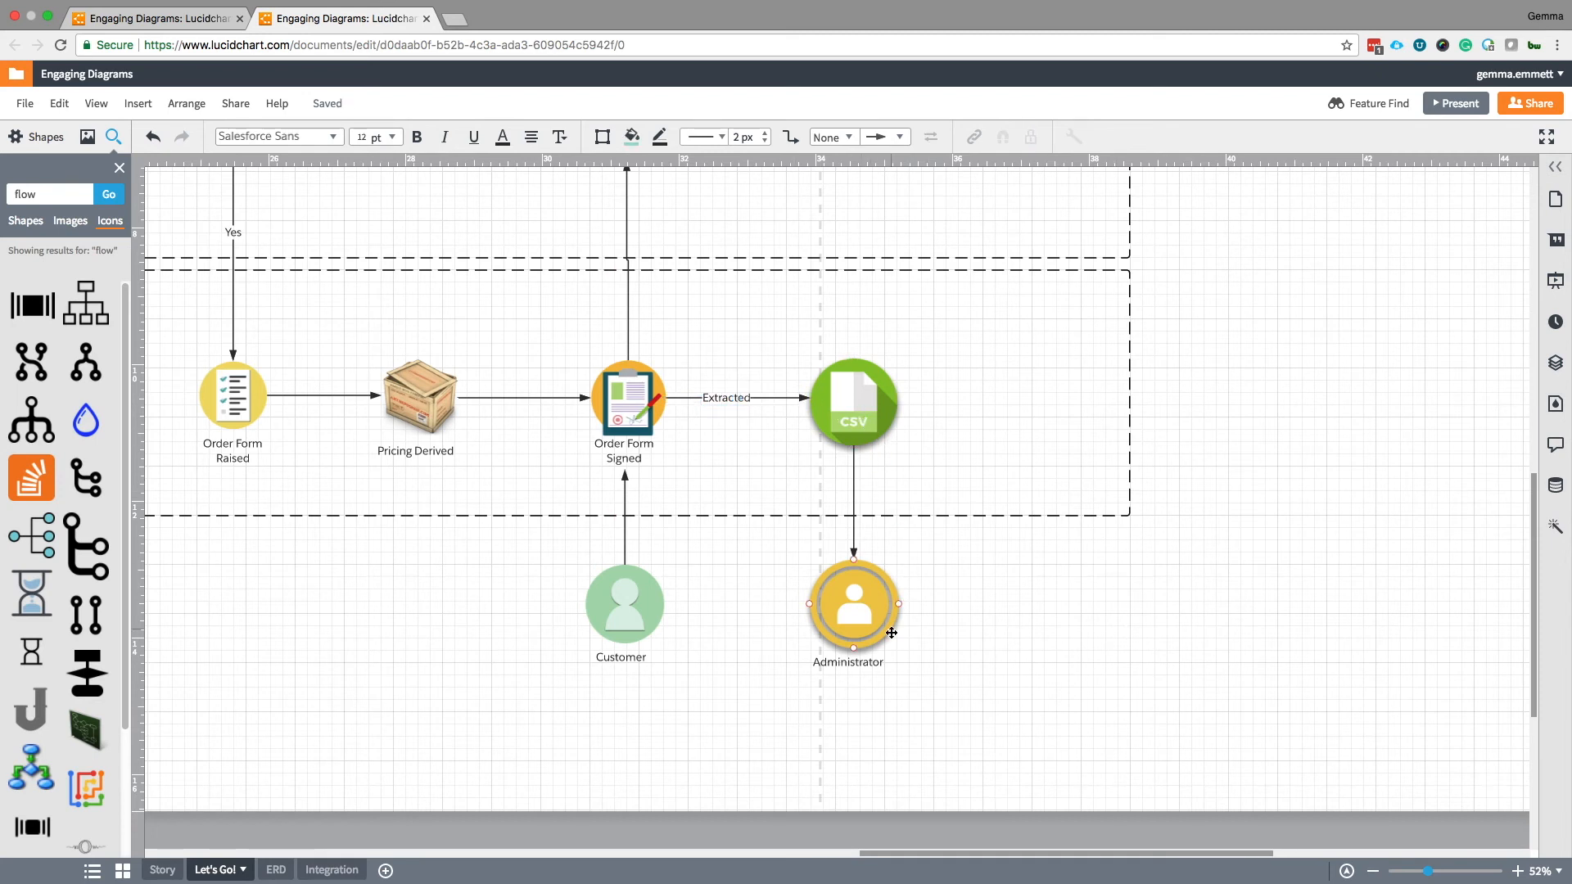
# Copy the data loader screenshot from the Integration page to the Let's Go! page, shrink it and place it to the right of Administrator.
pyautogui.scroll(3, 1108, 678)
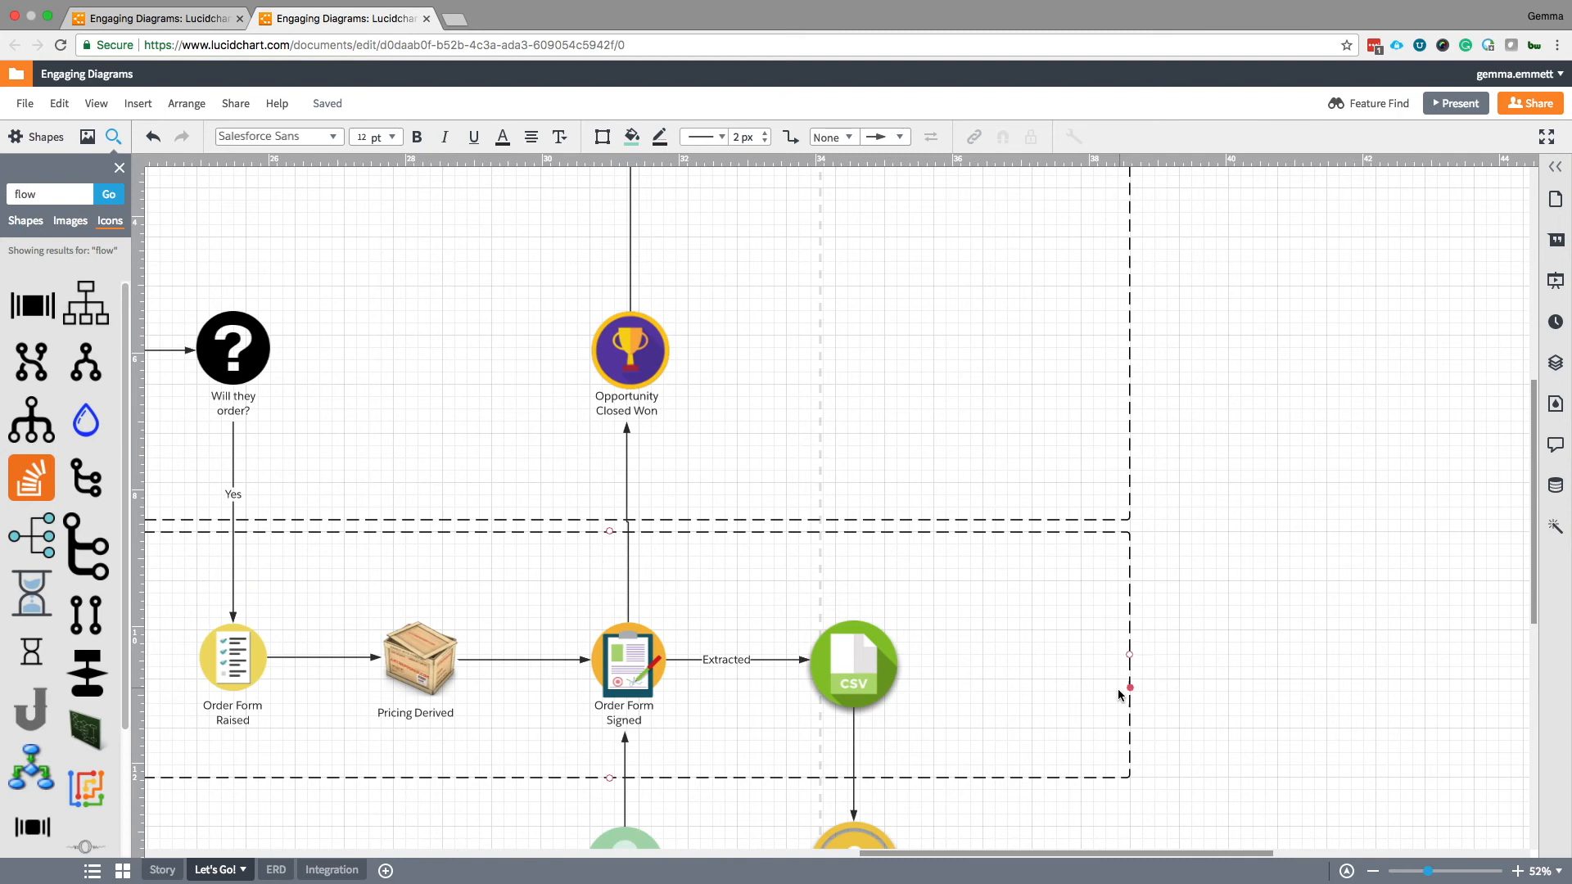
pyautogui.click(315, 871)
pyautogui.click(683, 524)
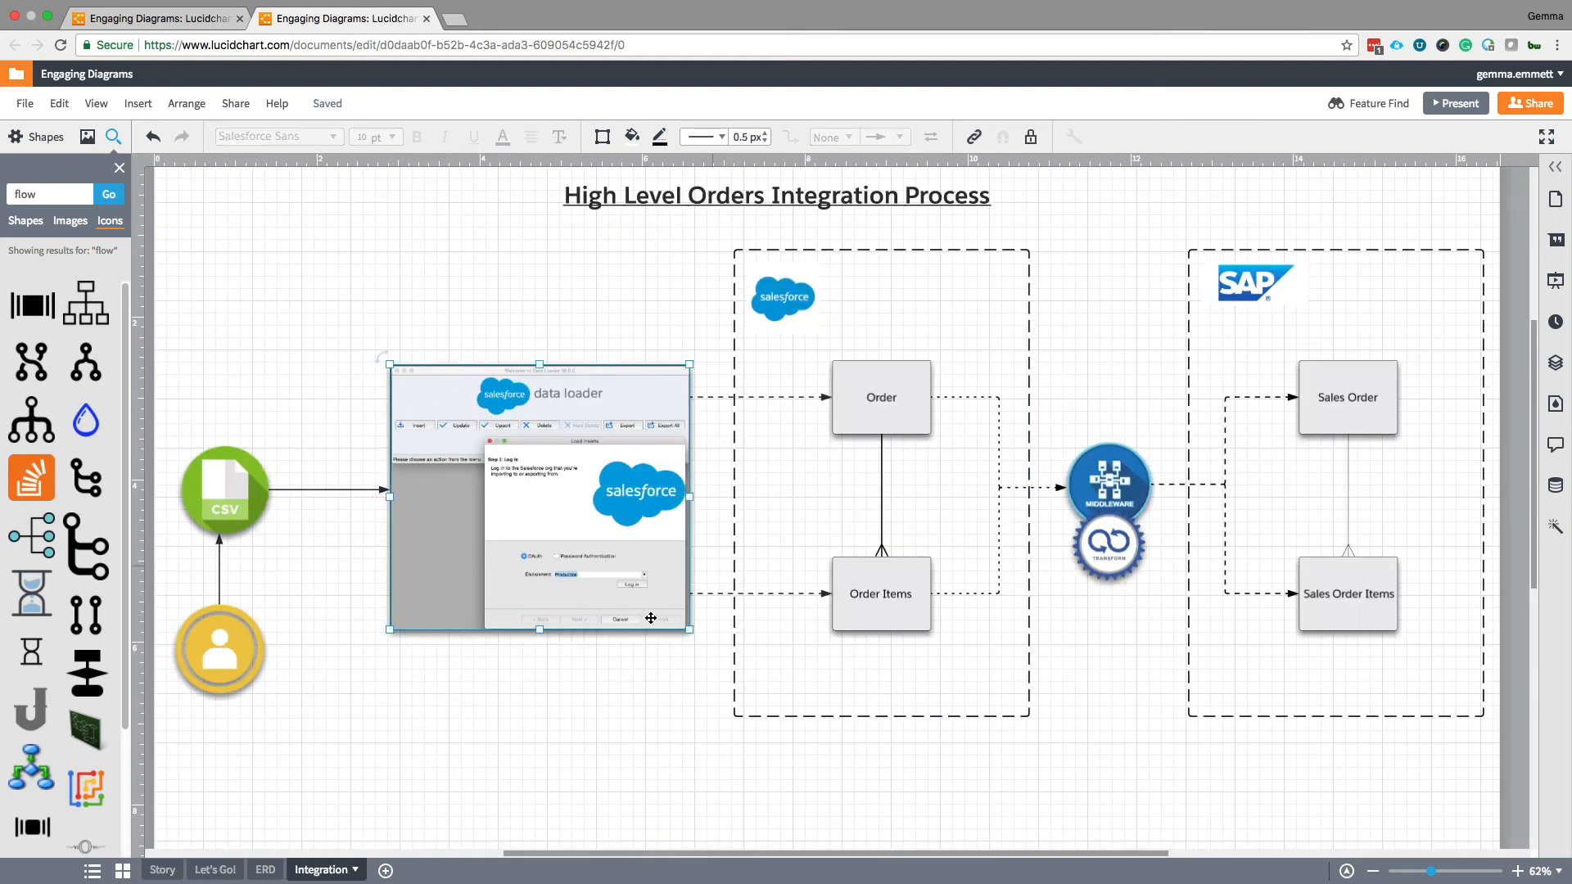
pyautogui.click(219, 871)
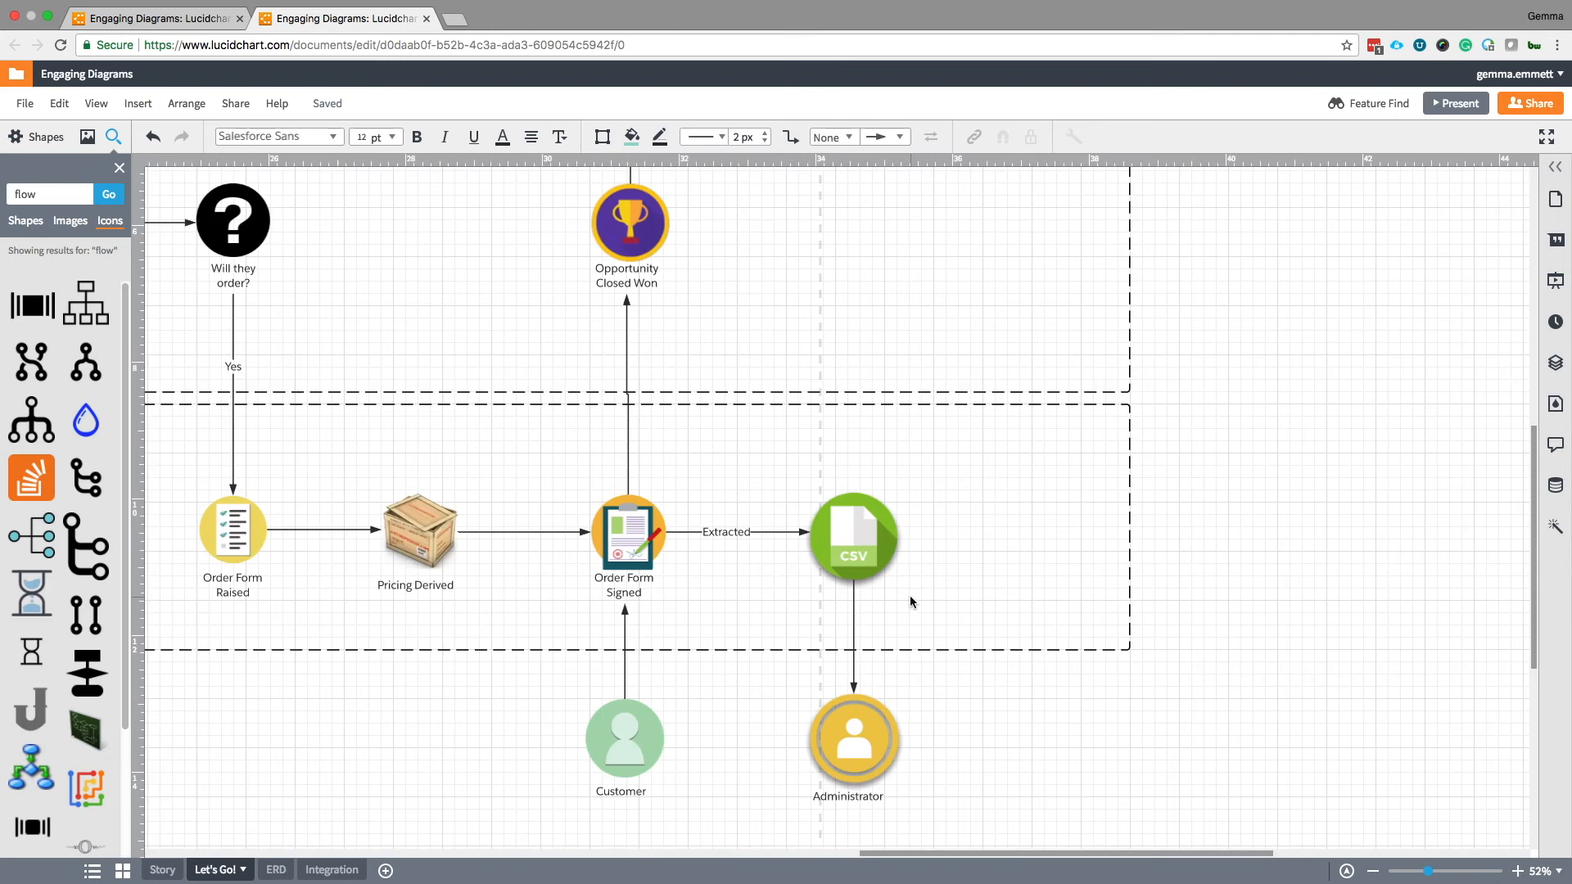
pyautogui.press('super+v')
pyautogui.moveTo(888, 573); pyautogui.dragTo(1161, 740)
pyautogui.moveTo(972, 550); pyautogui.dragTo(1145, 703)
pyautogui.moveTo(1209, 775); pyautogui.dragTo(1071, 643)
pyautogui.click(1004, 765)
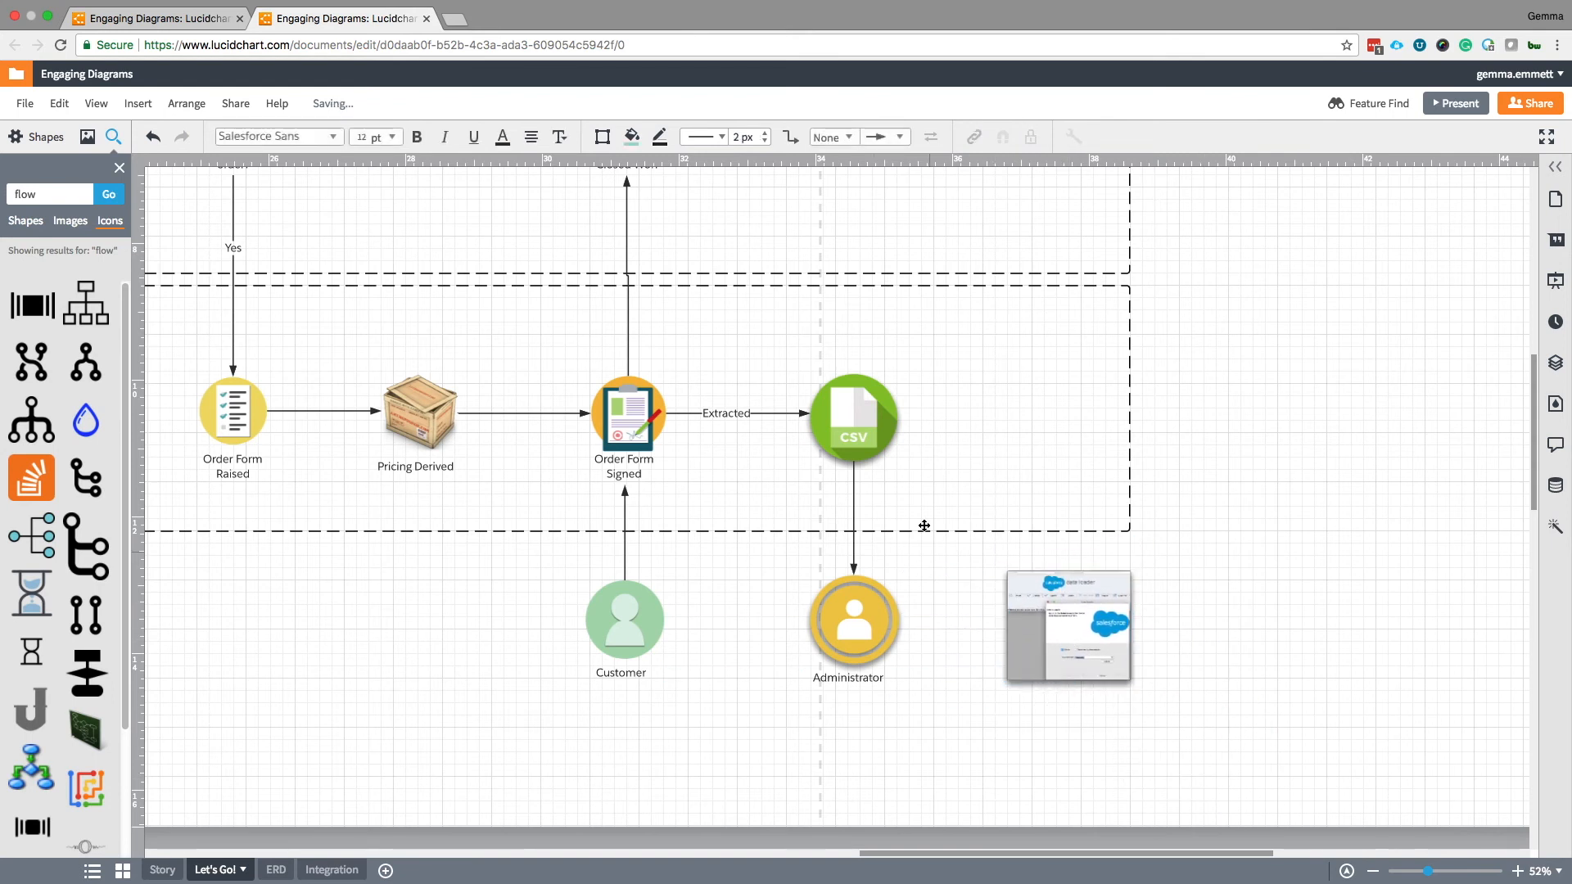
# Connect the Administrator icon to the data loader image with an arrow labelled "loads csv".
pyautogui.moveTo(900, 620); pyautogui.dragTo(1005, 620)
pyautogui.doubleClick(947, 624)
pyautogui.write('loads csv')
pyautogui.click(1197, 625)
# Narrow the lower dashed container so its right edge sits just past the CSV icon.
pyautogui.scroll(5, 1264, 581)
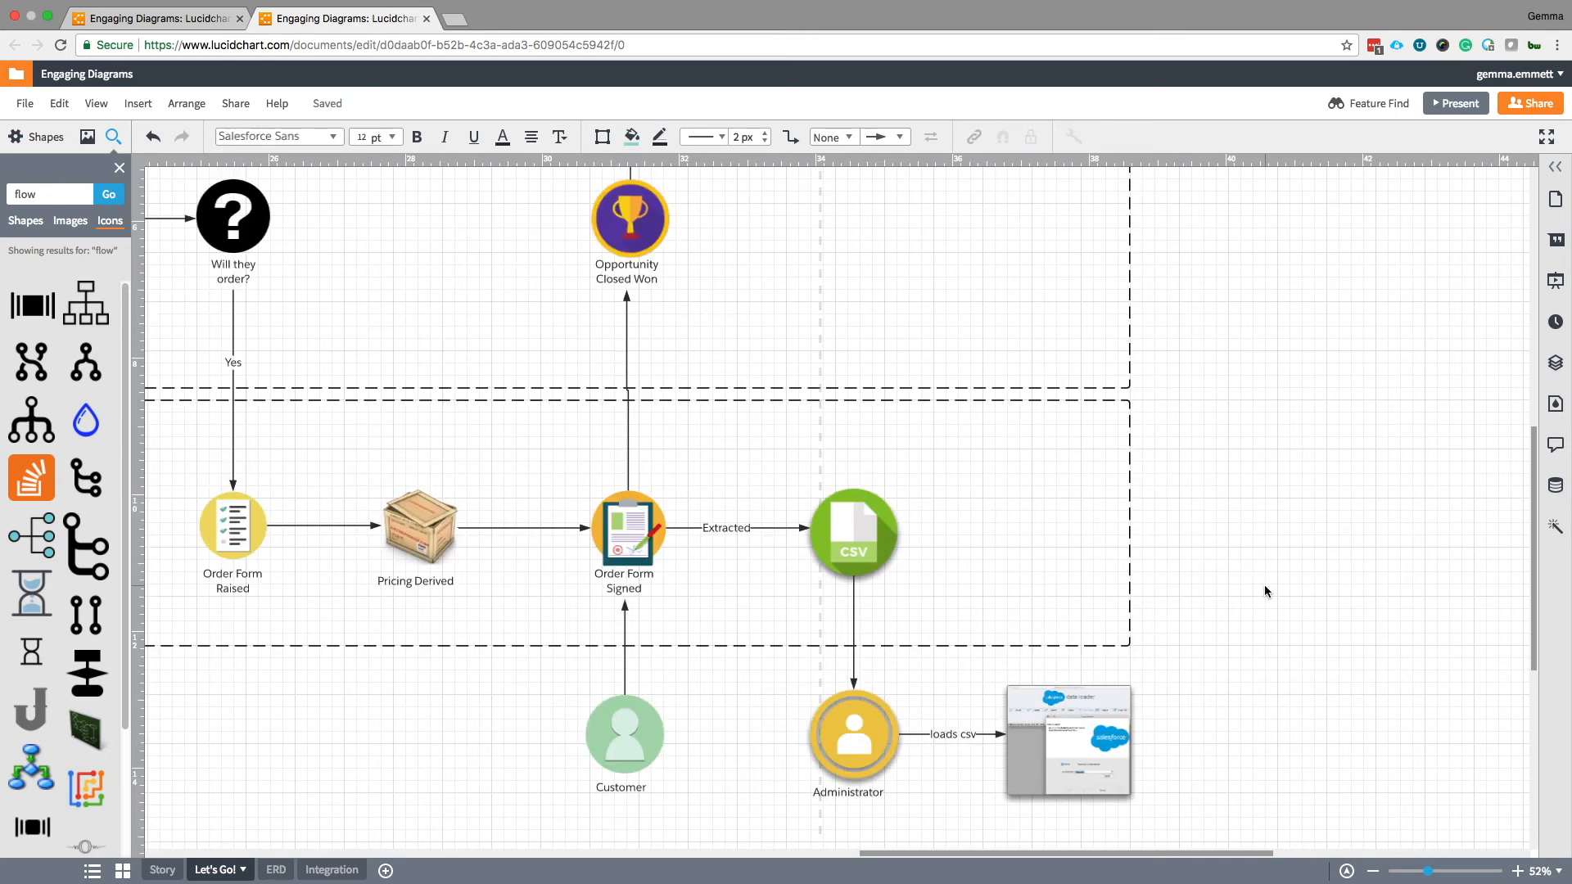
pyautogui.scroll(-3, 1264, 591)
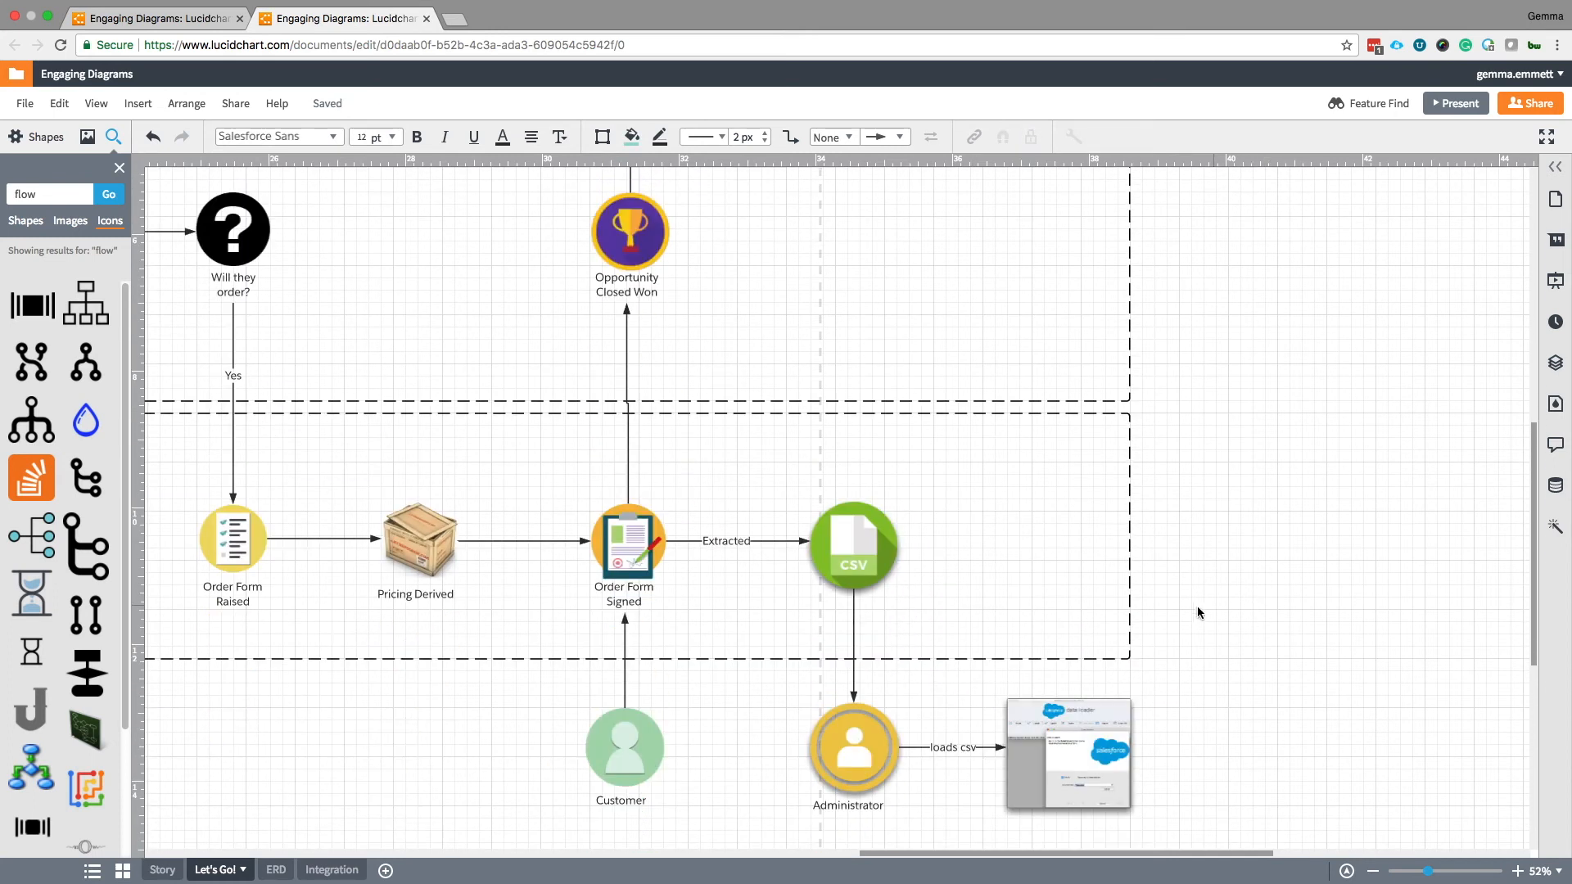
pyautogui.click(1131, 505)
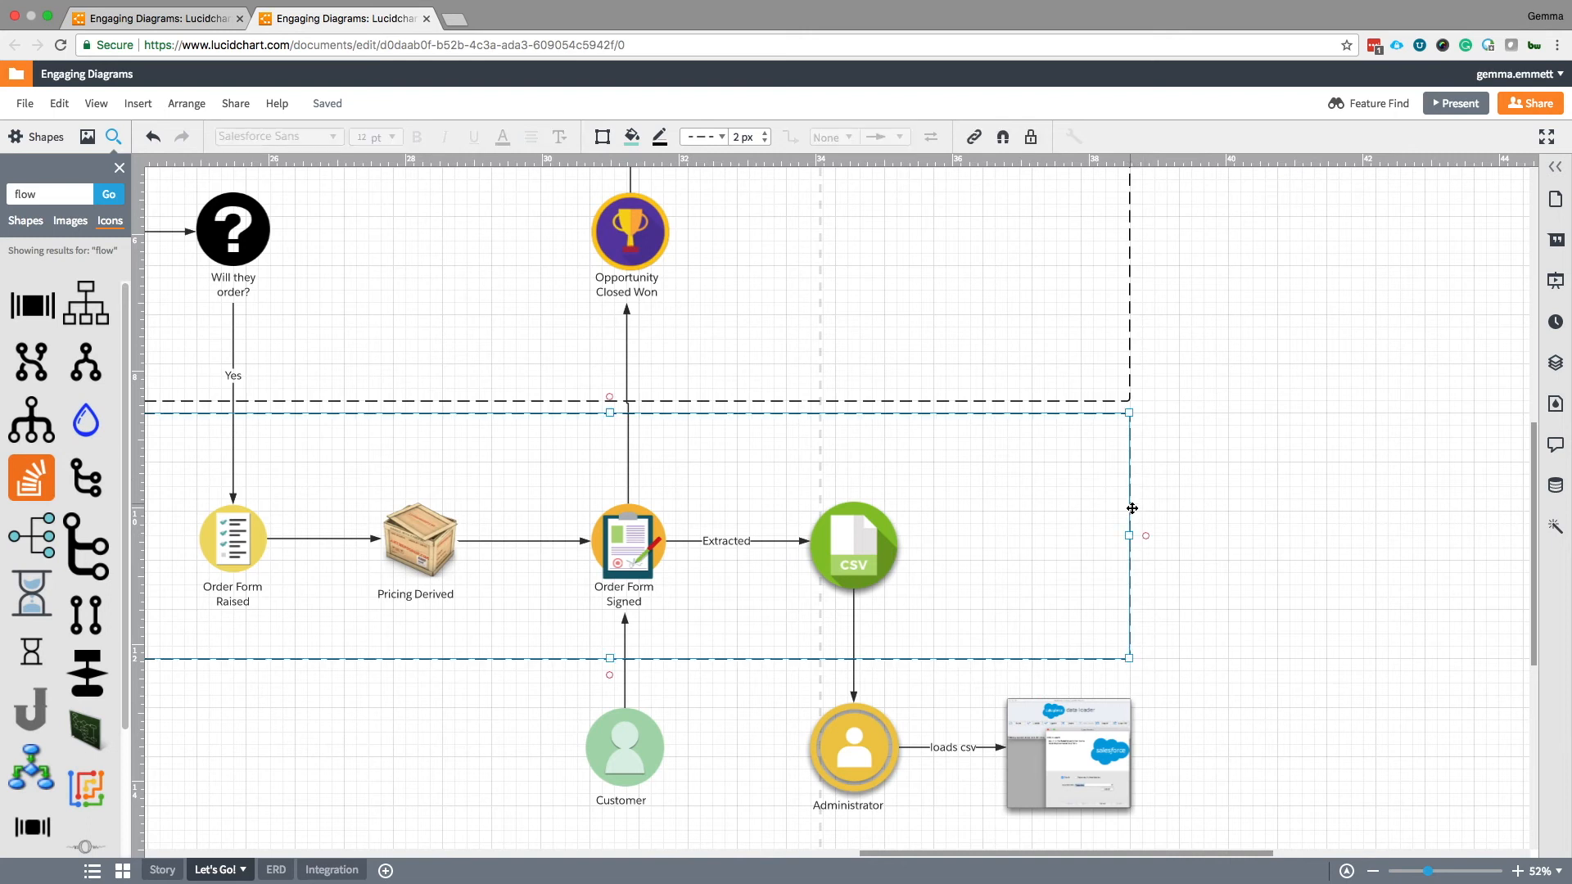
pyautogui.moveTo(1128, 536); pyautogui.dragTo(934, 538)
pyautogui.click(1077, 555)
# Move the data loader image slightly farther to the right of the Administrator icon.
pyautogui.scroll(1, 1268, 543)
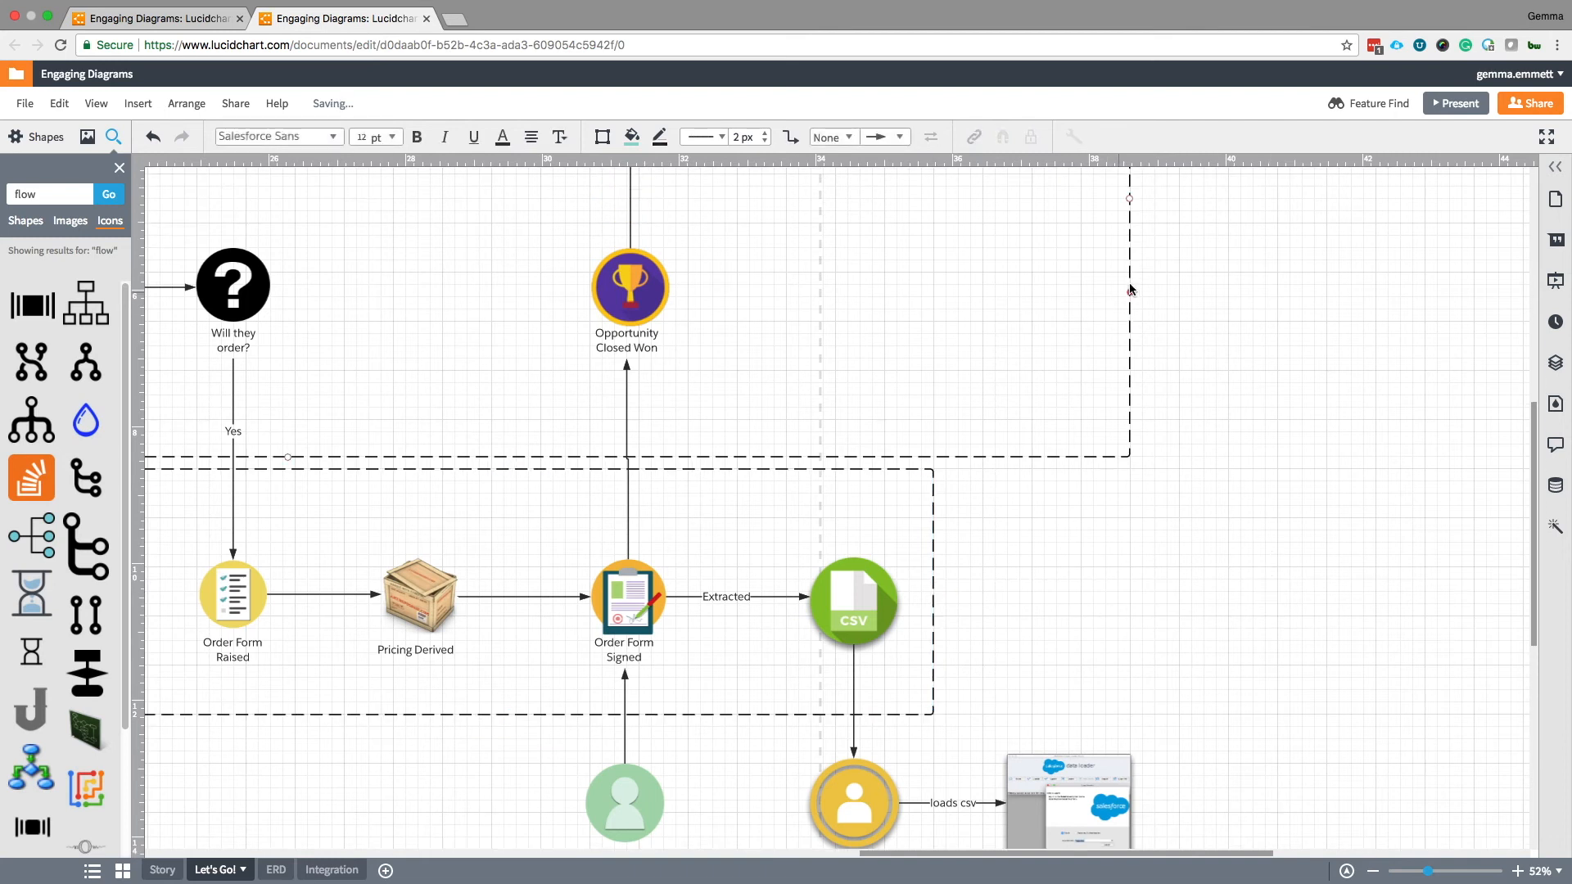
pyautogui.scroll(4, 1224, 467)
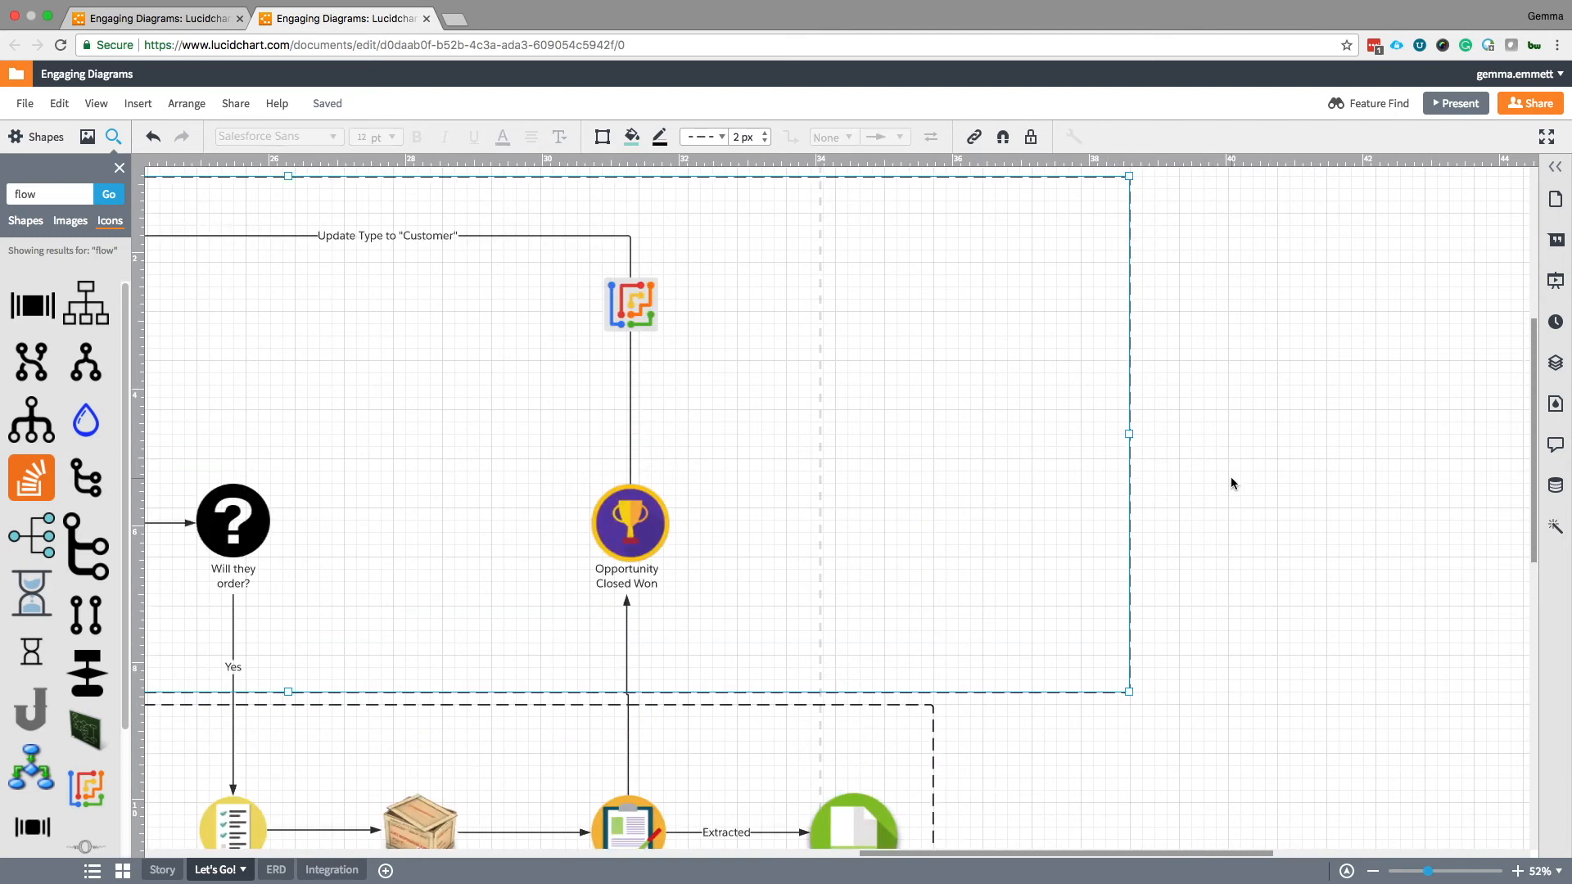
pyautogui.scroll(-4, 1230, 483)
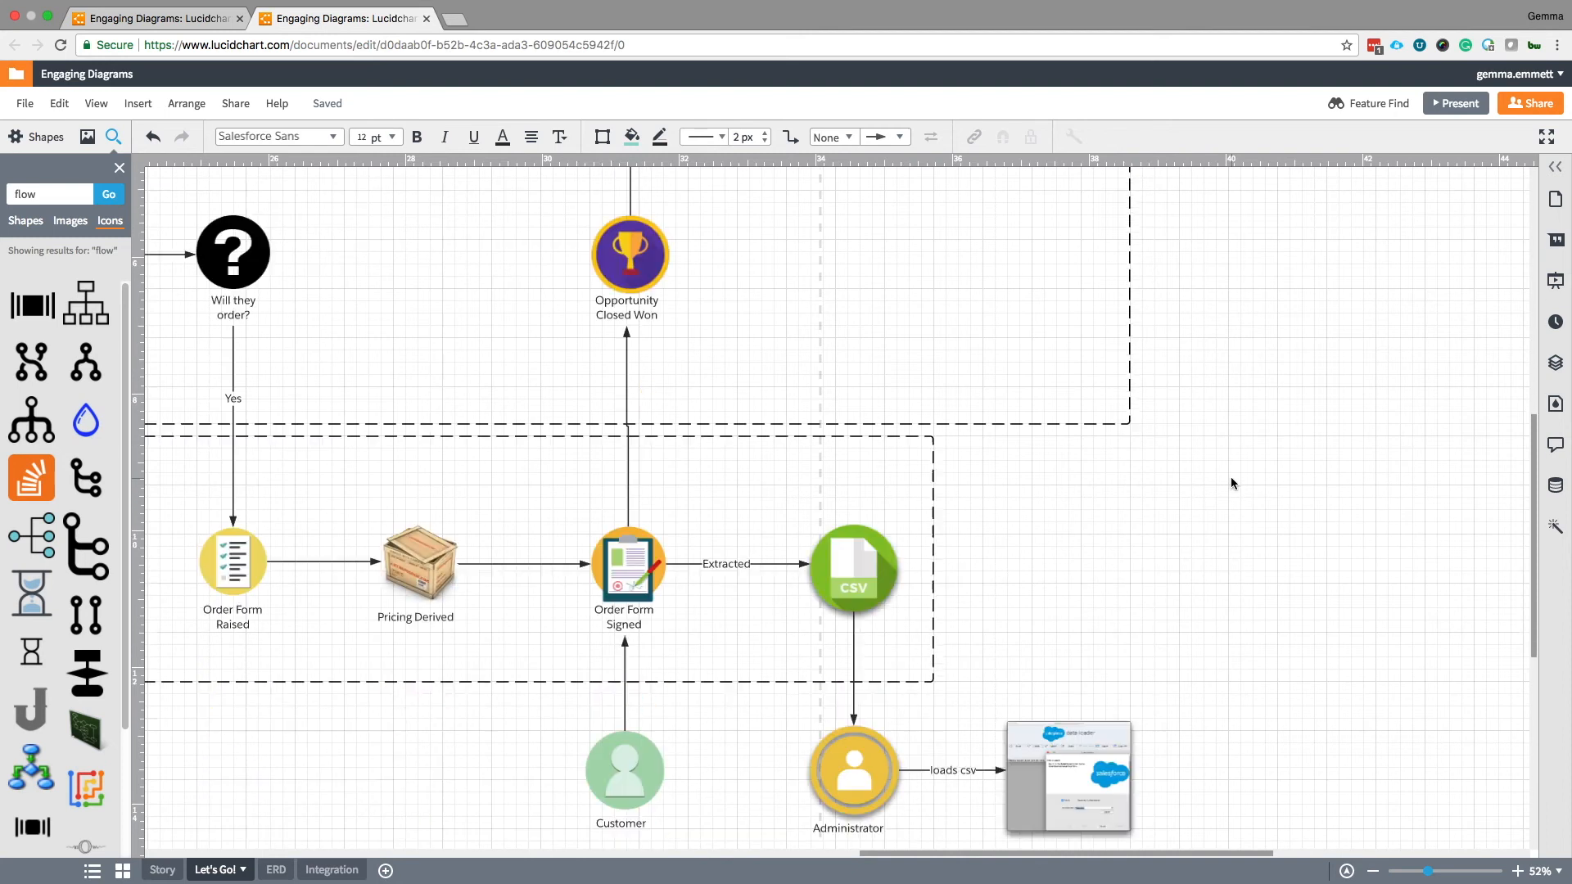
pyautogui.moveTo(1097, 755)
pyautogui.mouseDown()
pyautogui.moveTo(1118, 596)
pyautogui.moveTo(1163, 694)
pyautogui.moveTo(1117, 751)
pyautogui.mouseUp()
pyautogui.click(1249, 640)
pyautogui.scroll(-3, 1235, 637)
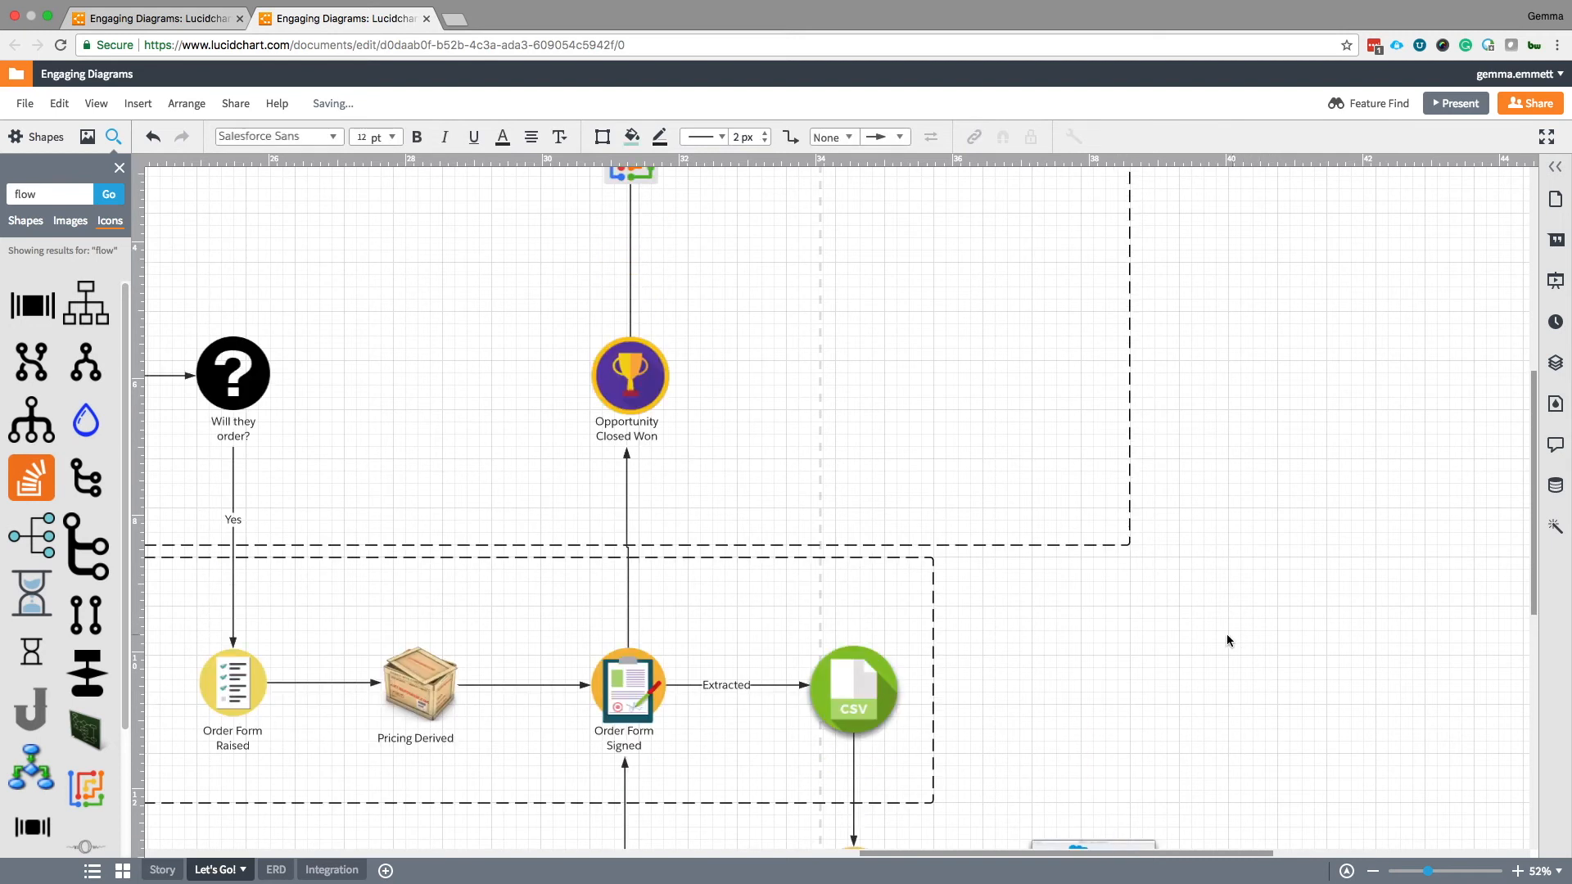
pyautogui.scroll(10, 483, 636)
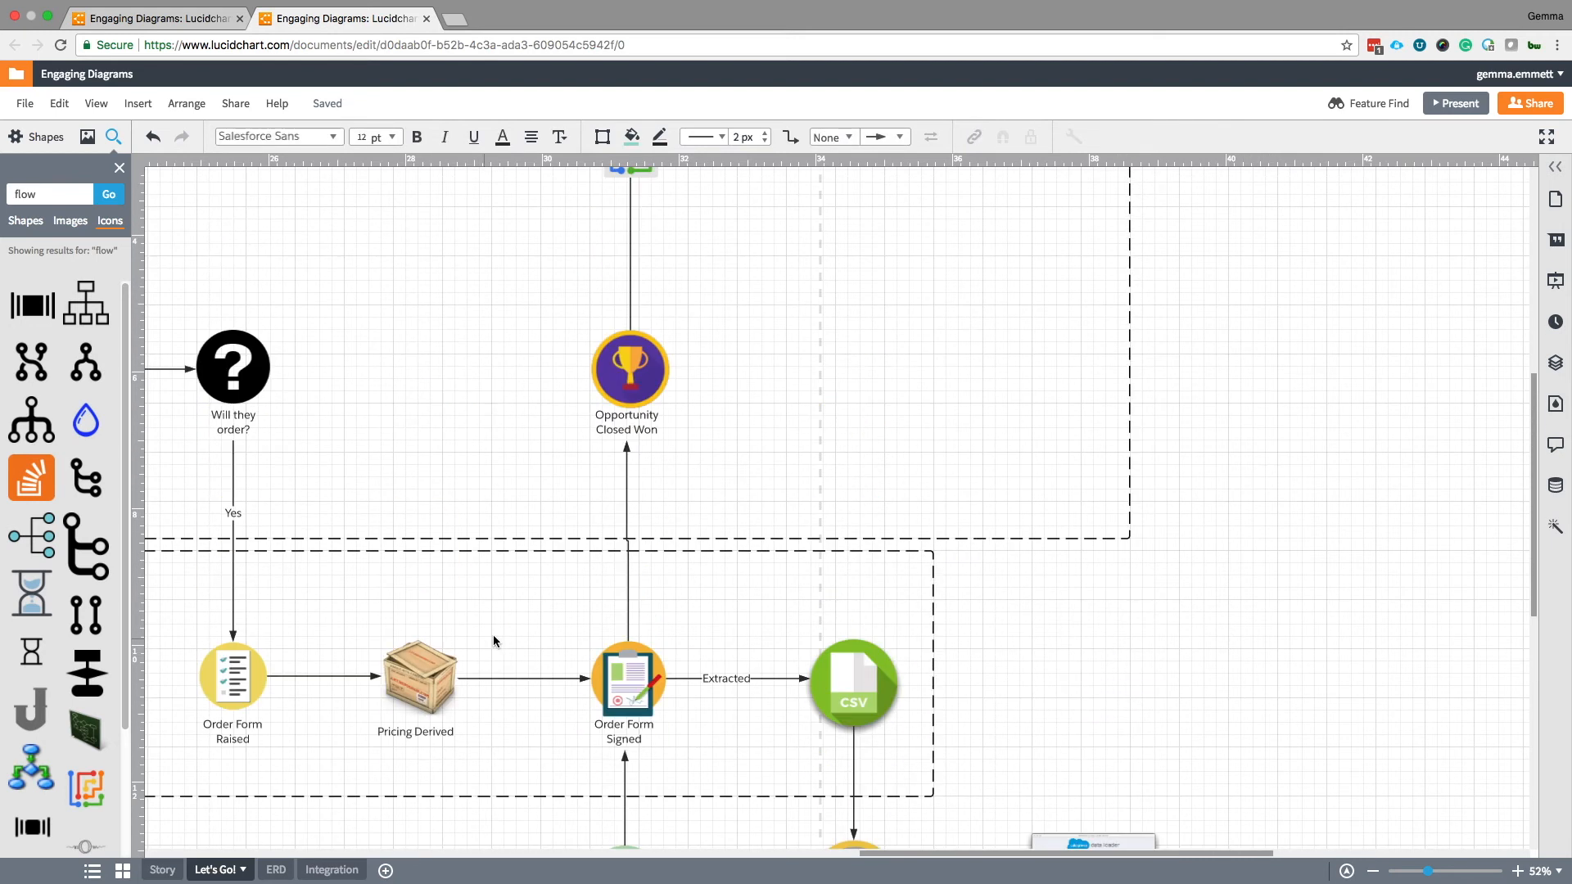
pyautogui.scroll(-4, 493, 636)
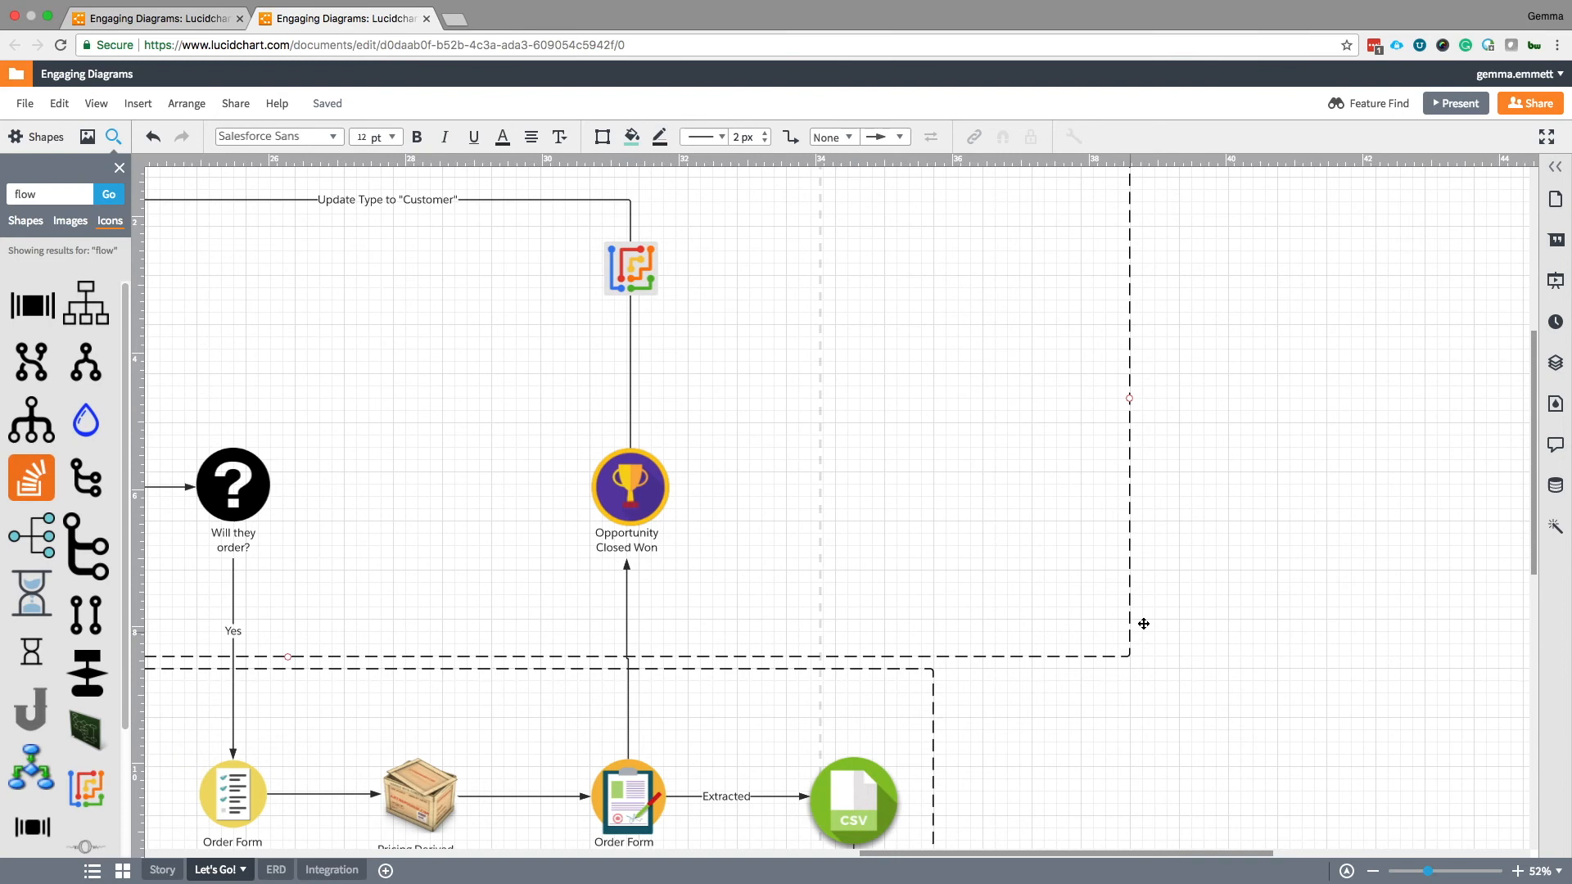
pyautogui.scroll(-4, 1133, 573)
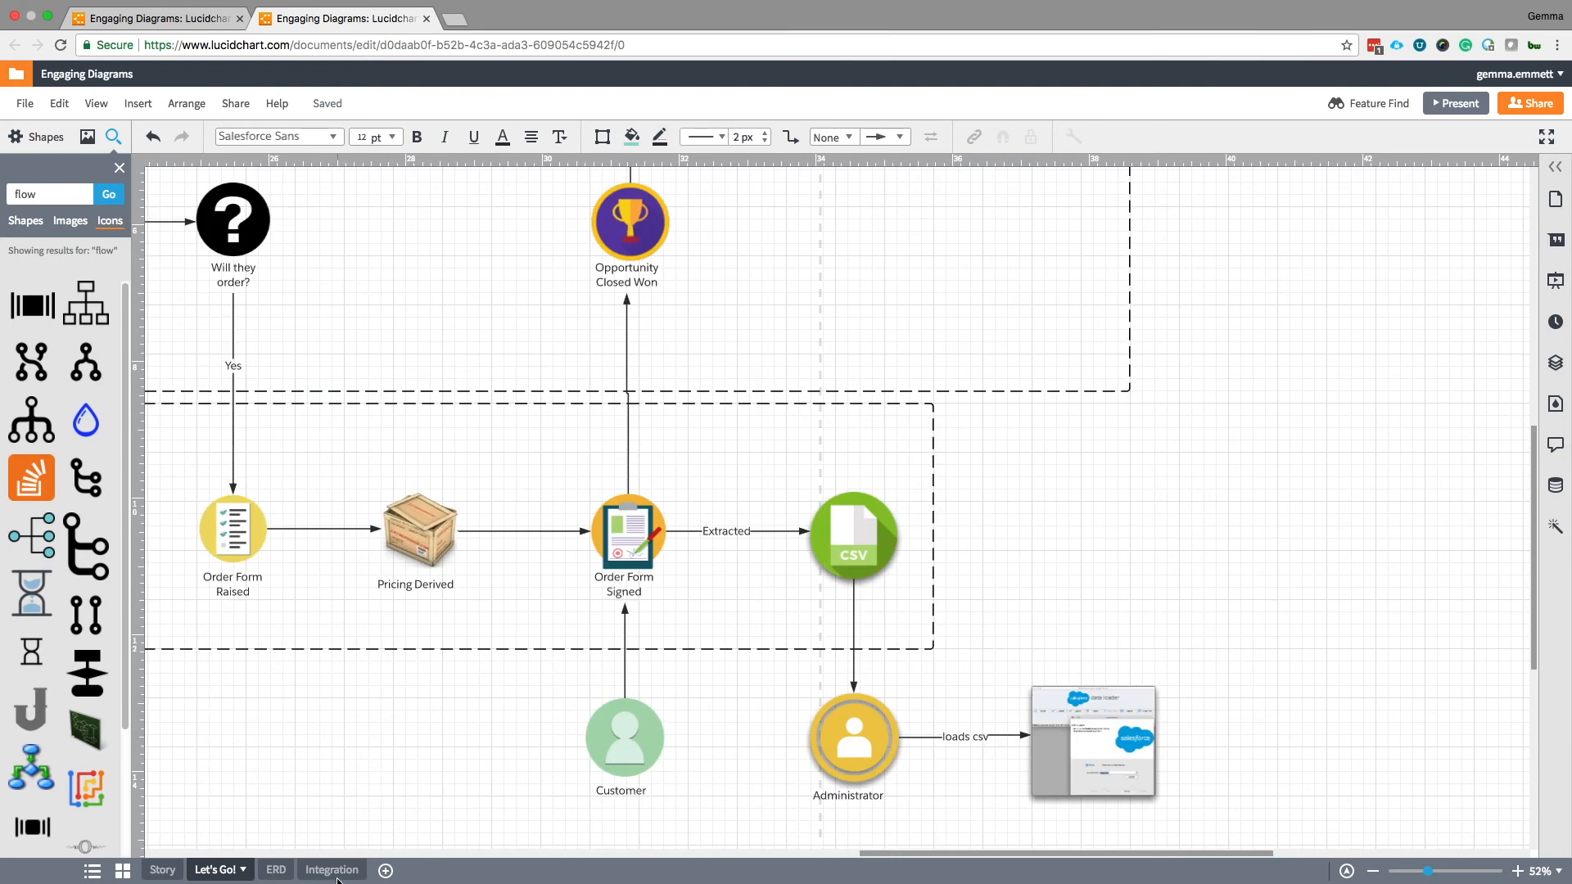
# On the Integration page, add a flowchart connector circle marked "A" above the CSV icon, with an arrow pointing down to that icon.
pyautogui.click(332, 870)
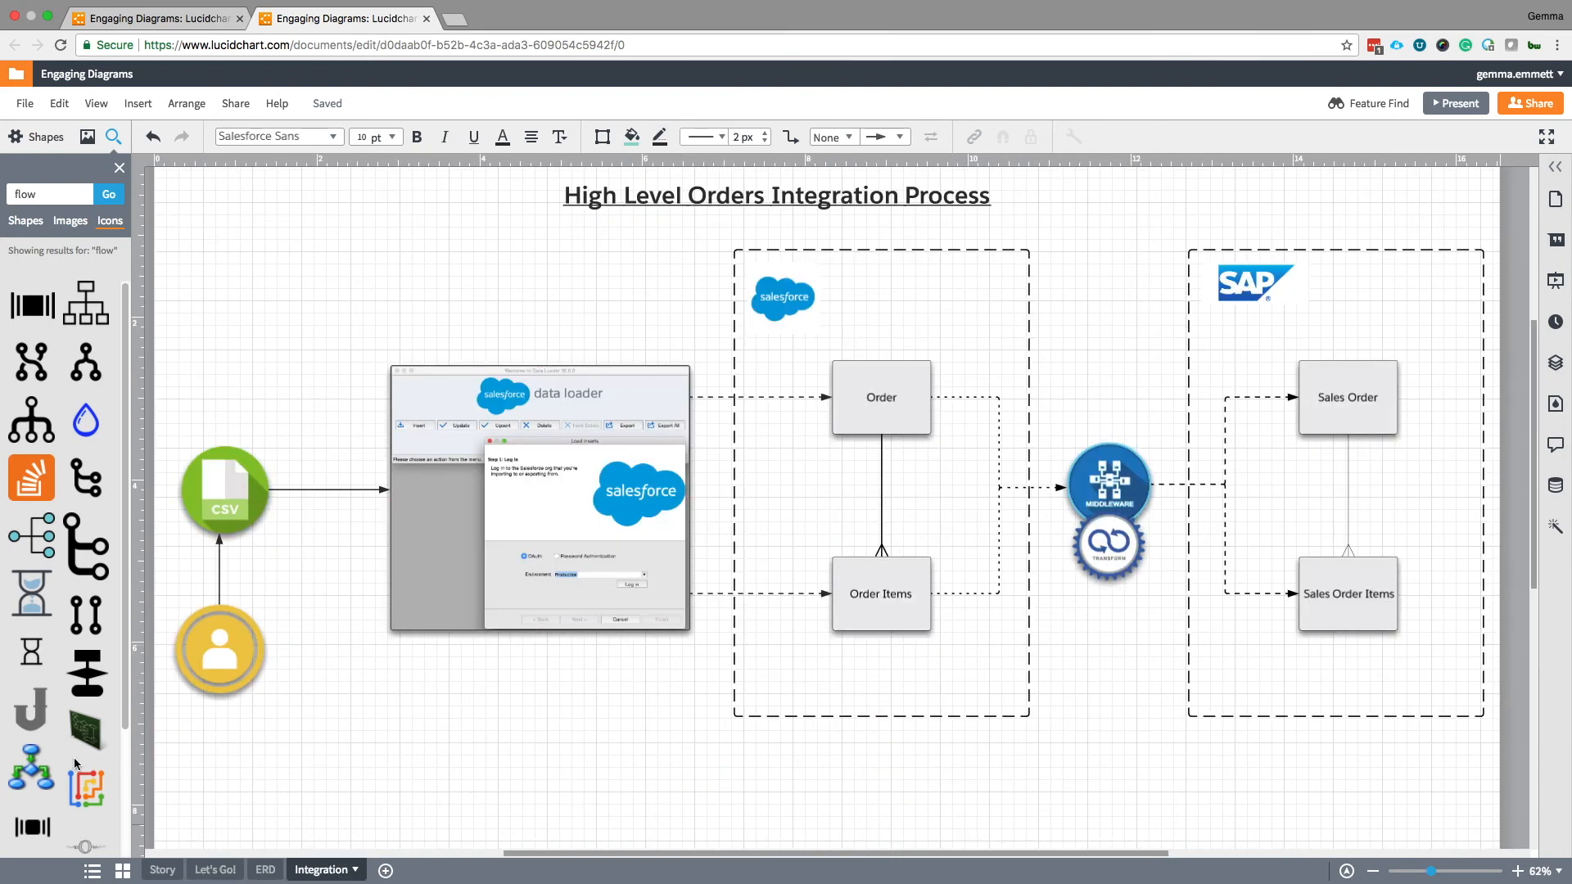
pyautogui.click(118, 168)
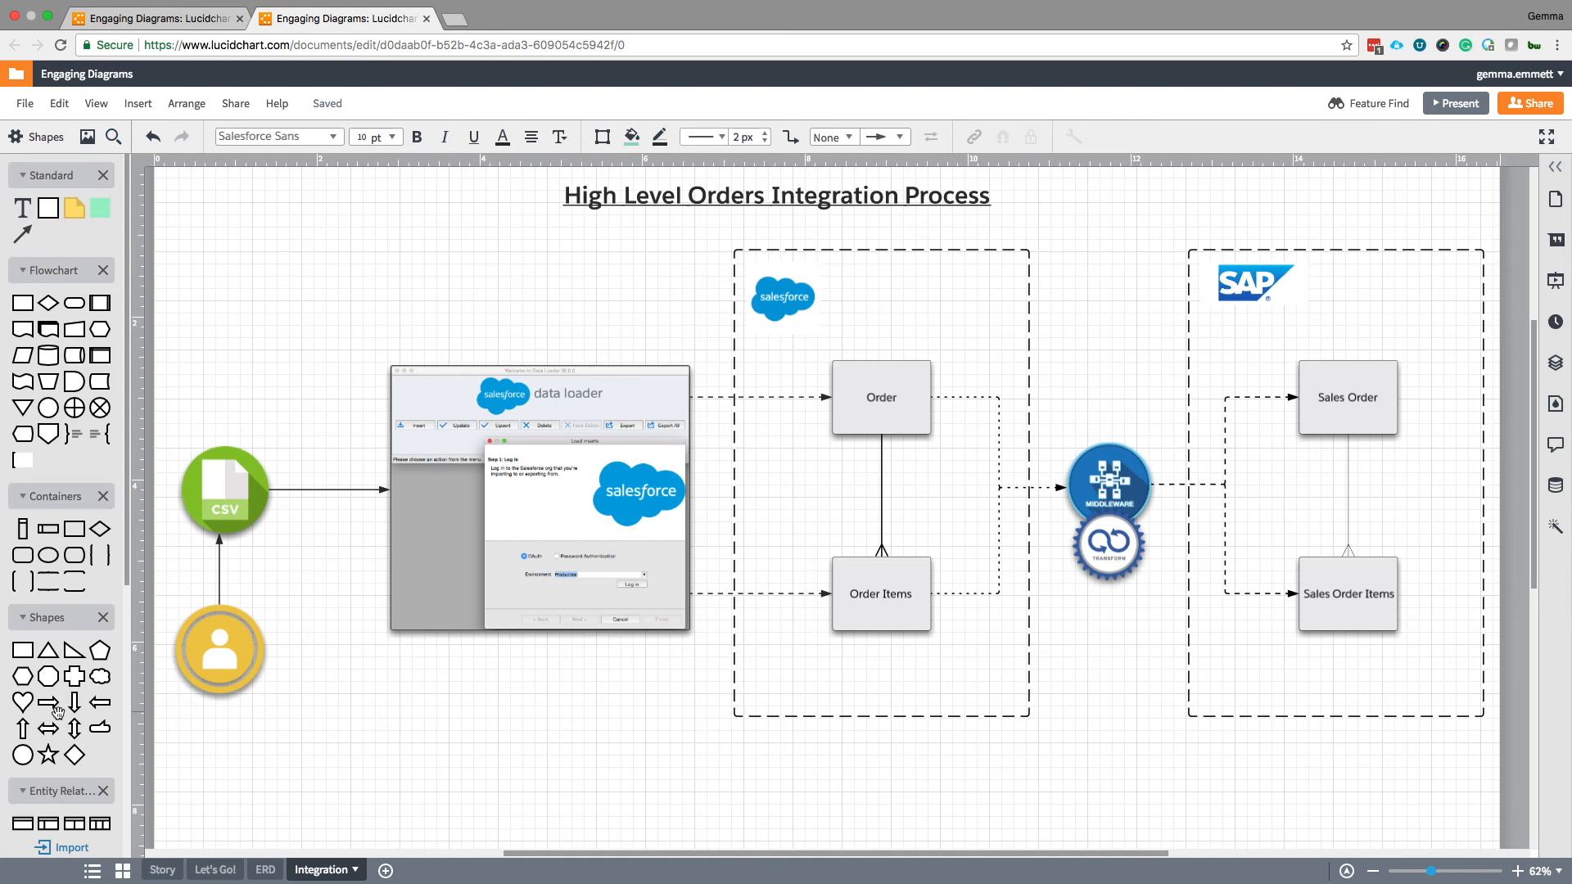
pyautogui.moveTo(55, 706)
pyautogui.scroll(-15, 92, 676)
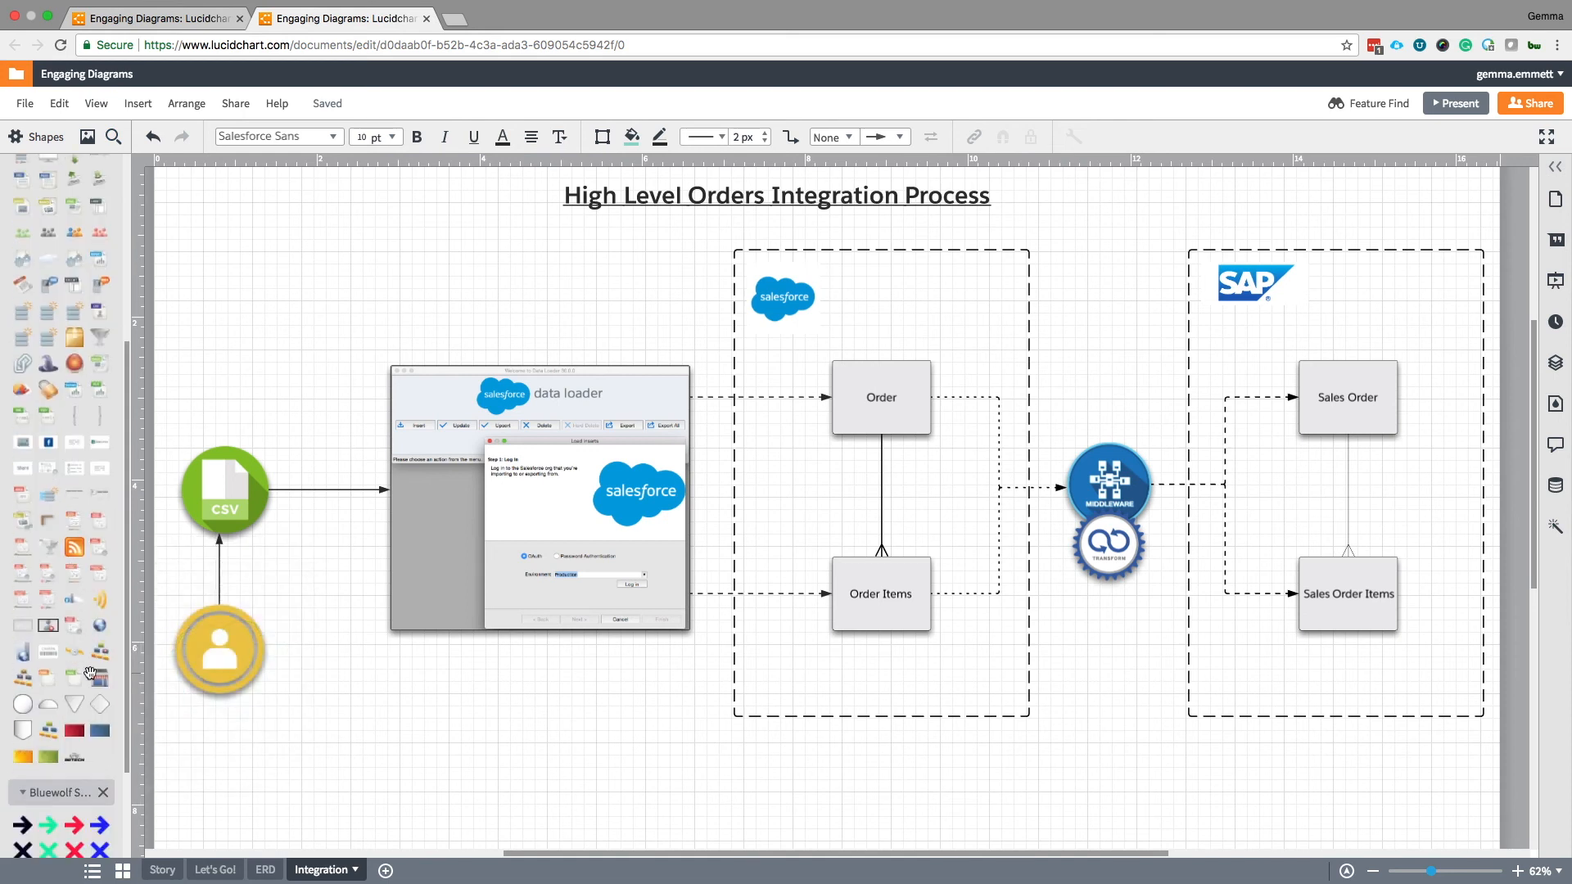
pyautogui.scroll(15, 92, 676)
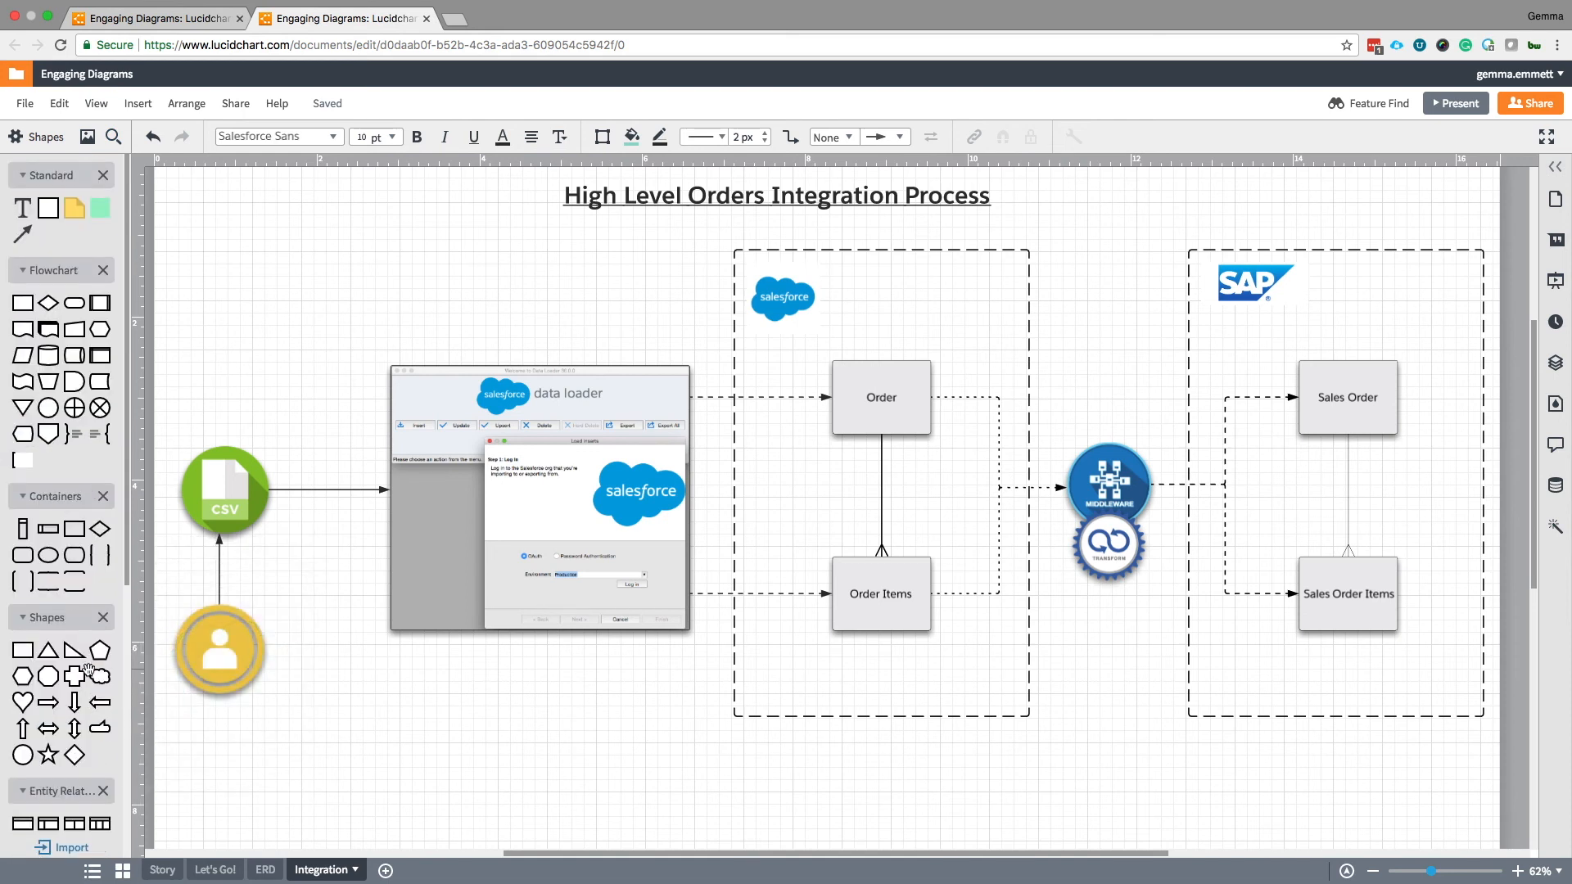
pyautogui.moveTo(41, 464)
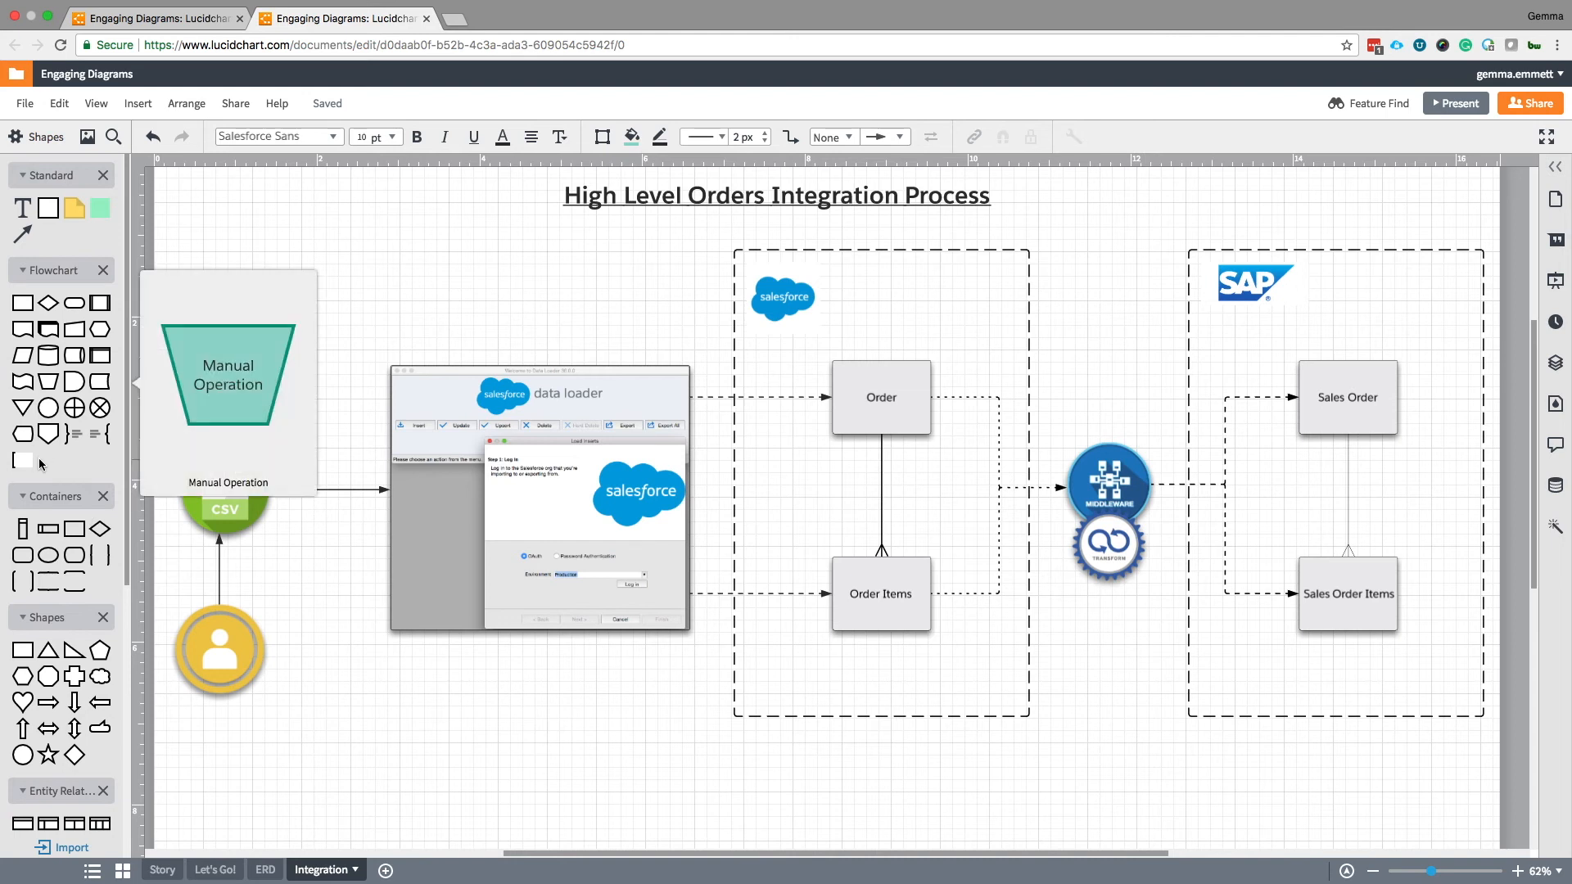
pyautogui.moveTo(52, 409)
pyautogui.mouseDown()
pyautogui.moveTo(1030, 338)
pyautogui.moveTo(848, 391)
pyautogui.moveTo(590, 416)
pyautogui.moveTo(369, 305)
pyautogui.moveTo(307, 342)
pyautogui.moveTo(231, 347)
pyautogui.moveTo(226, 455)
pyautogui.mouseUp()
pyautogui.click(323, 361)
# Copy circle A to the Let's Go! page, place it level with Administrator, and delete the data loader image it replaces.
pyautogui.click(237, 357)
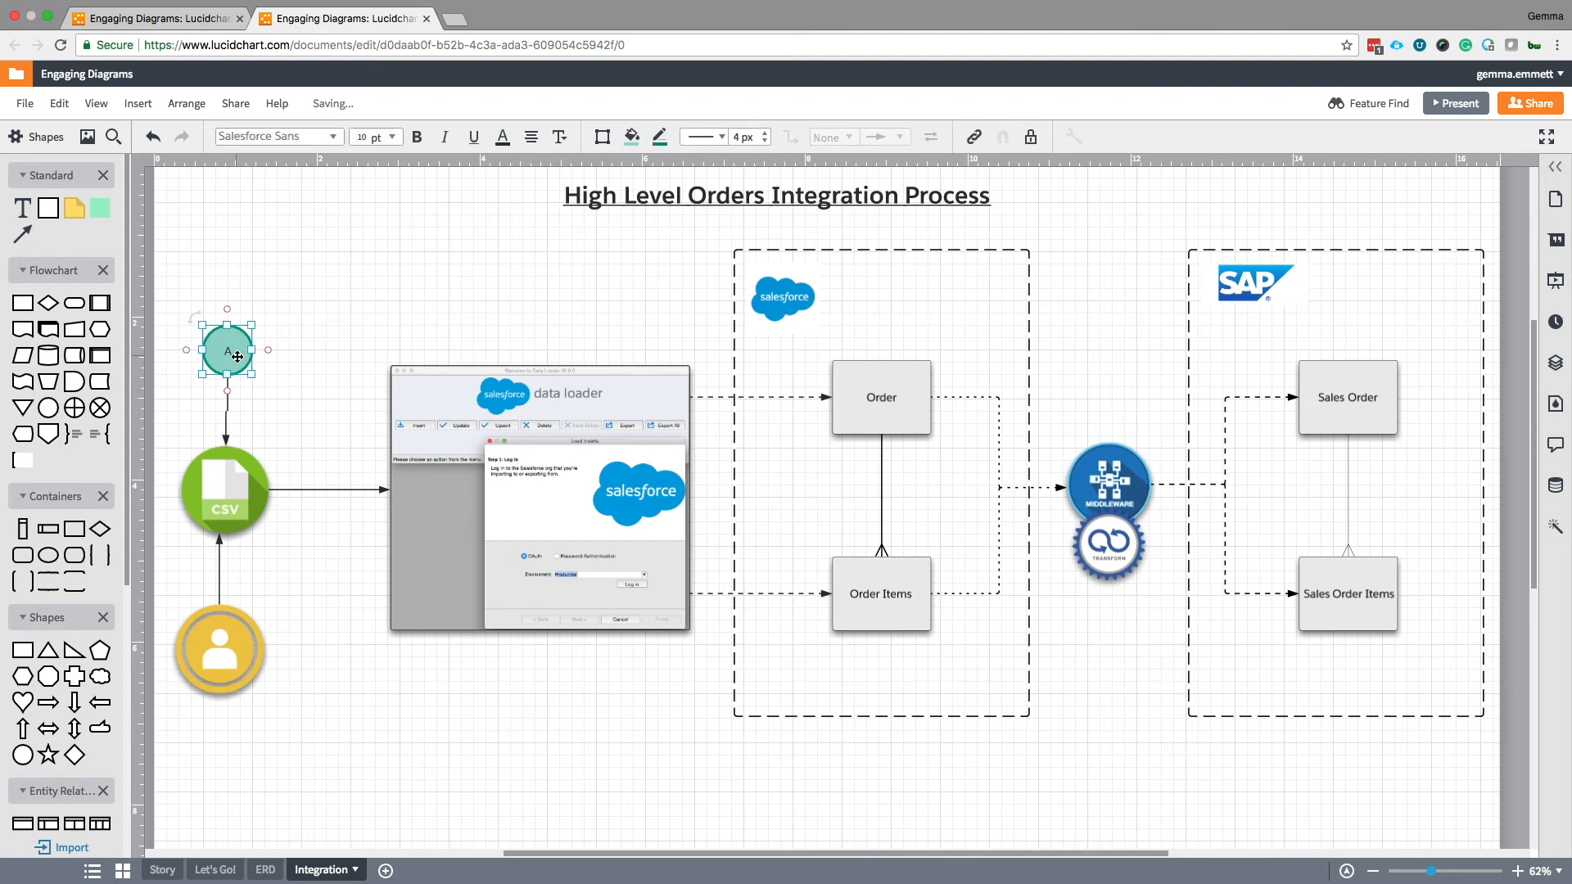
pyautogui.click(208, 864)
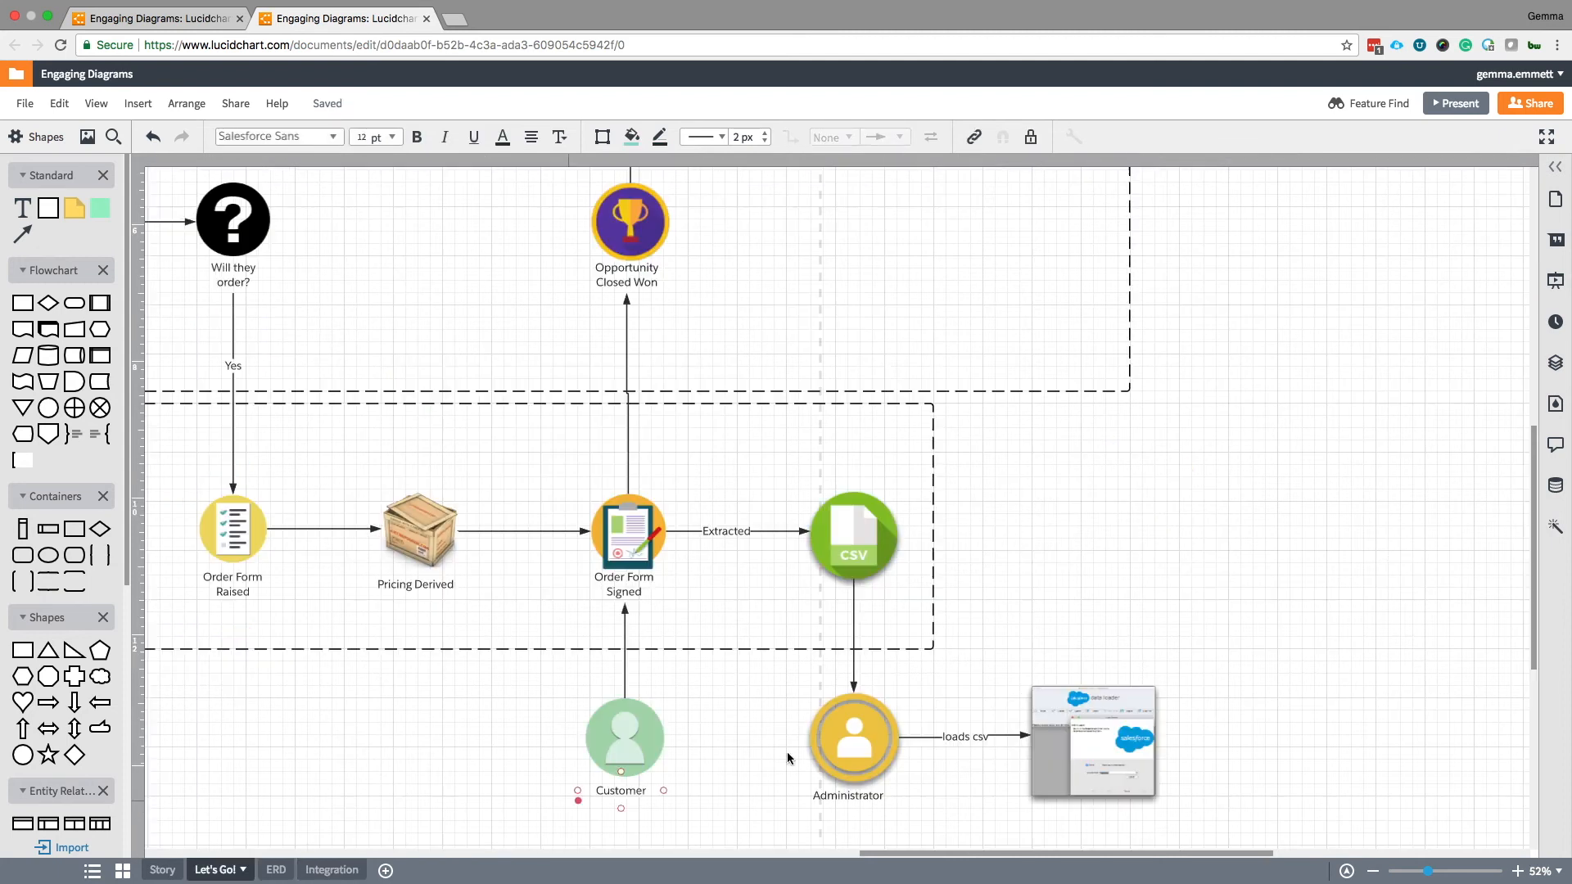
pyautogui.hotkey('ctrl', 'v')
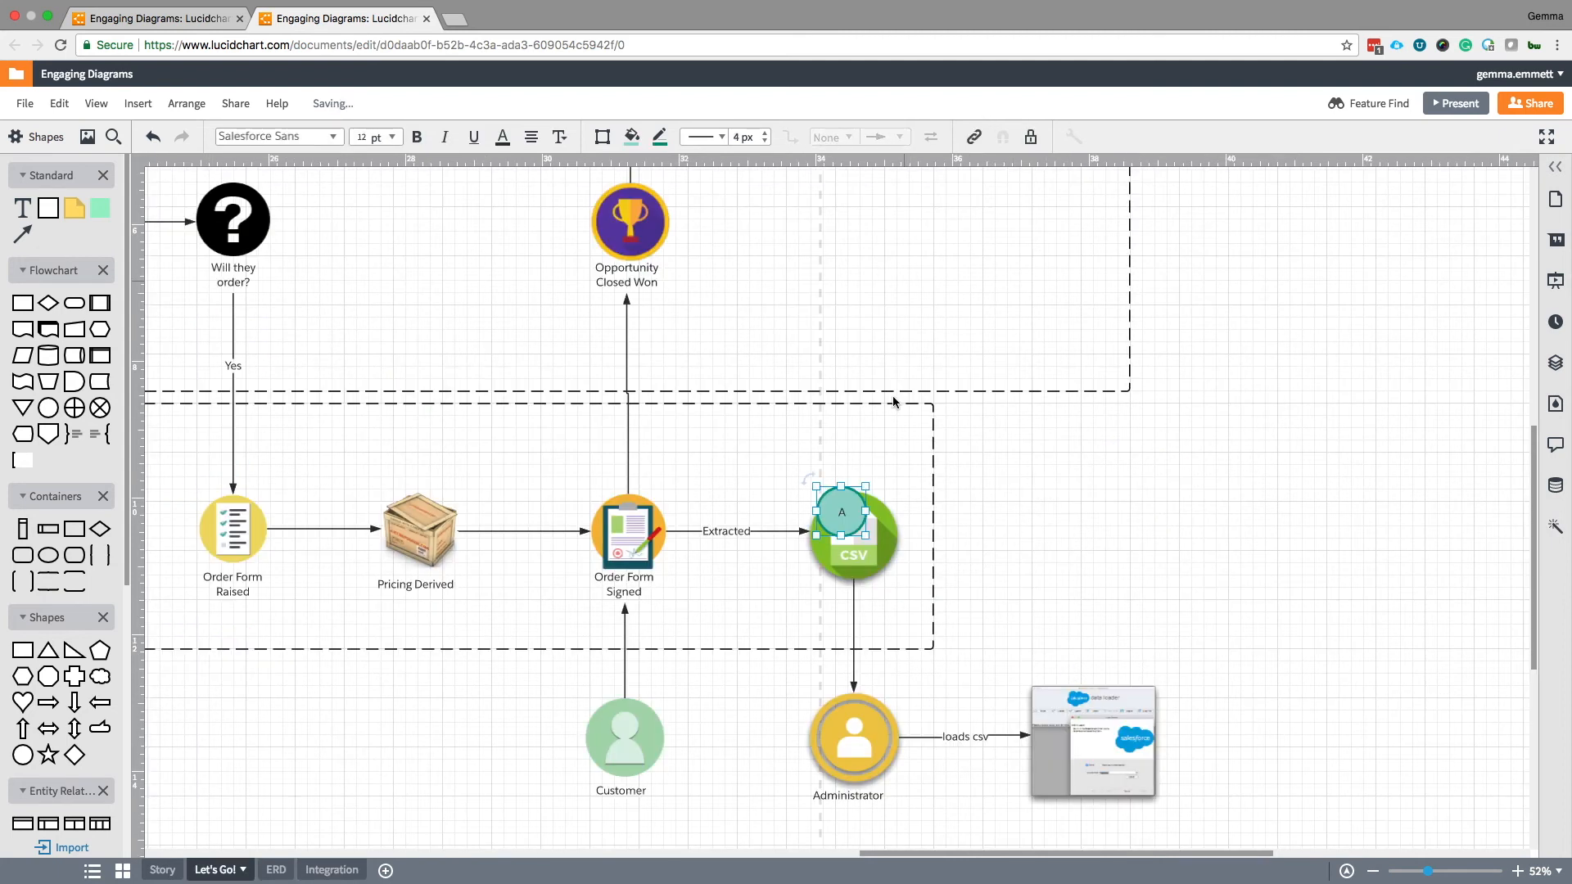
pyautogui.moveTo(849, 513); pyautogui.dragTo(1065, 752)
pyautogui.click(1118, 739)
pyautogui.press('Delete')
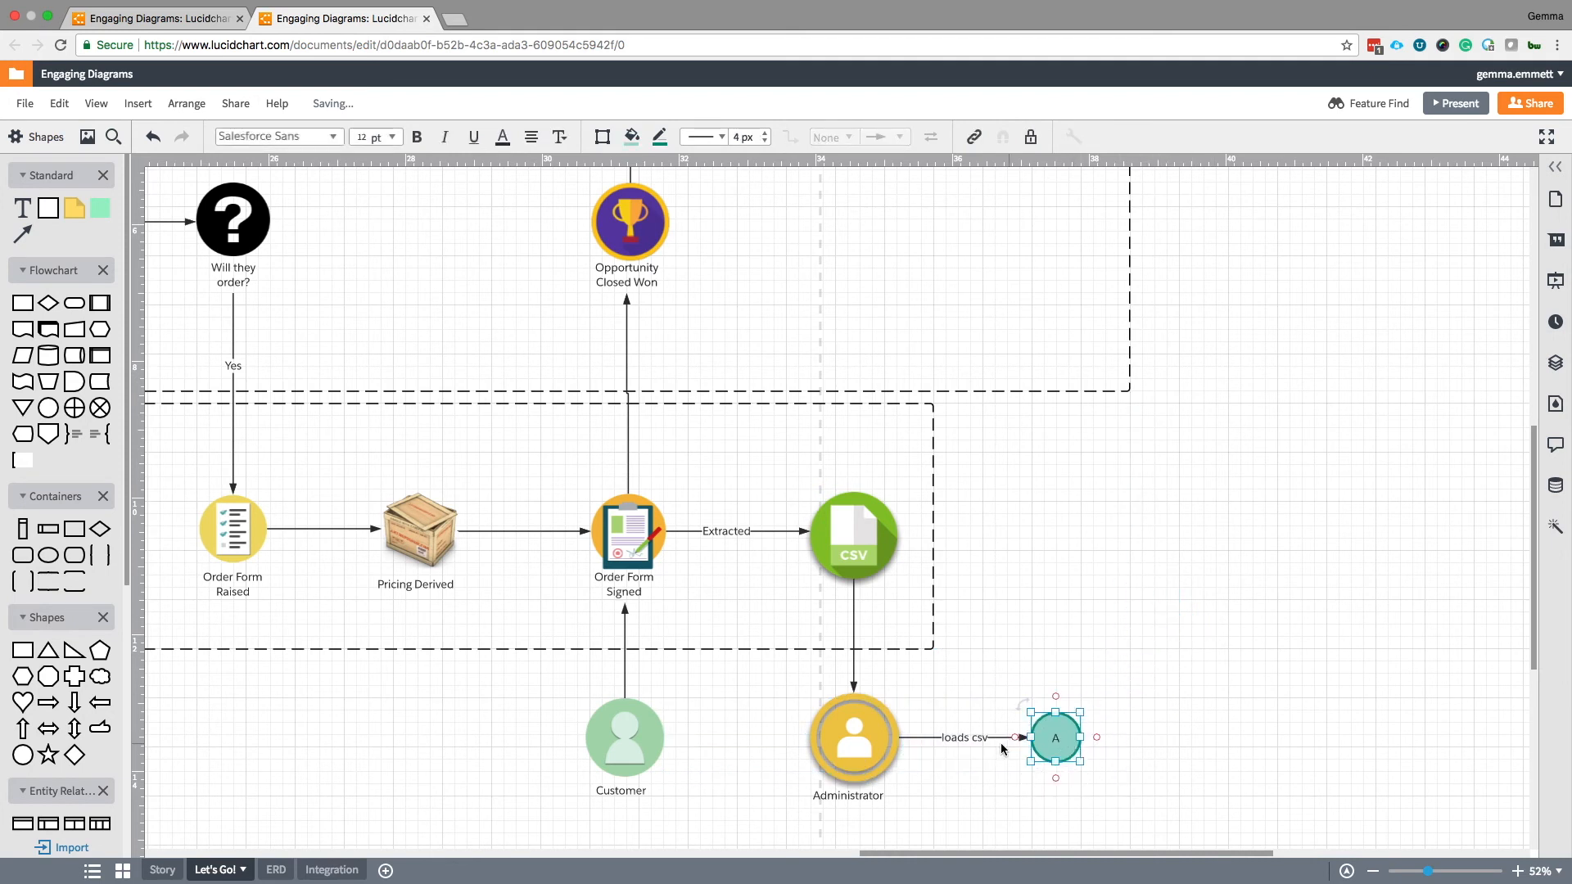
# Replace the "loads csv" arrow with an unlabelled arrow from Administrator to circle A.
pyautogui.doubleClick(1006, 738)
pyautogui.press('BackSpace')
pyautogui.click(969, 712)
pyautogui.click(963, 737)
pyautogui.press('Delete')
pyautogui.moveTo(903, 739); pyautogui.dragTo(1031, 738)
pyautogui.click(484, 803)
# Align circle A over the CSV icon on the Integration page and return to the Let's Go! page.
pyautogui.click(332, 871)
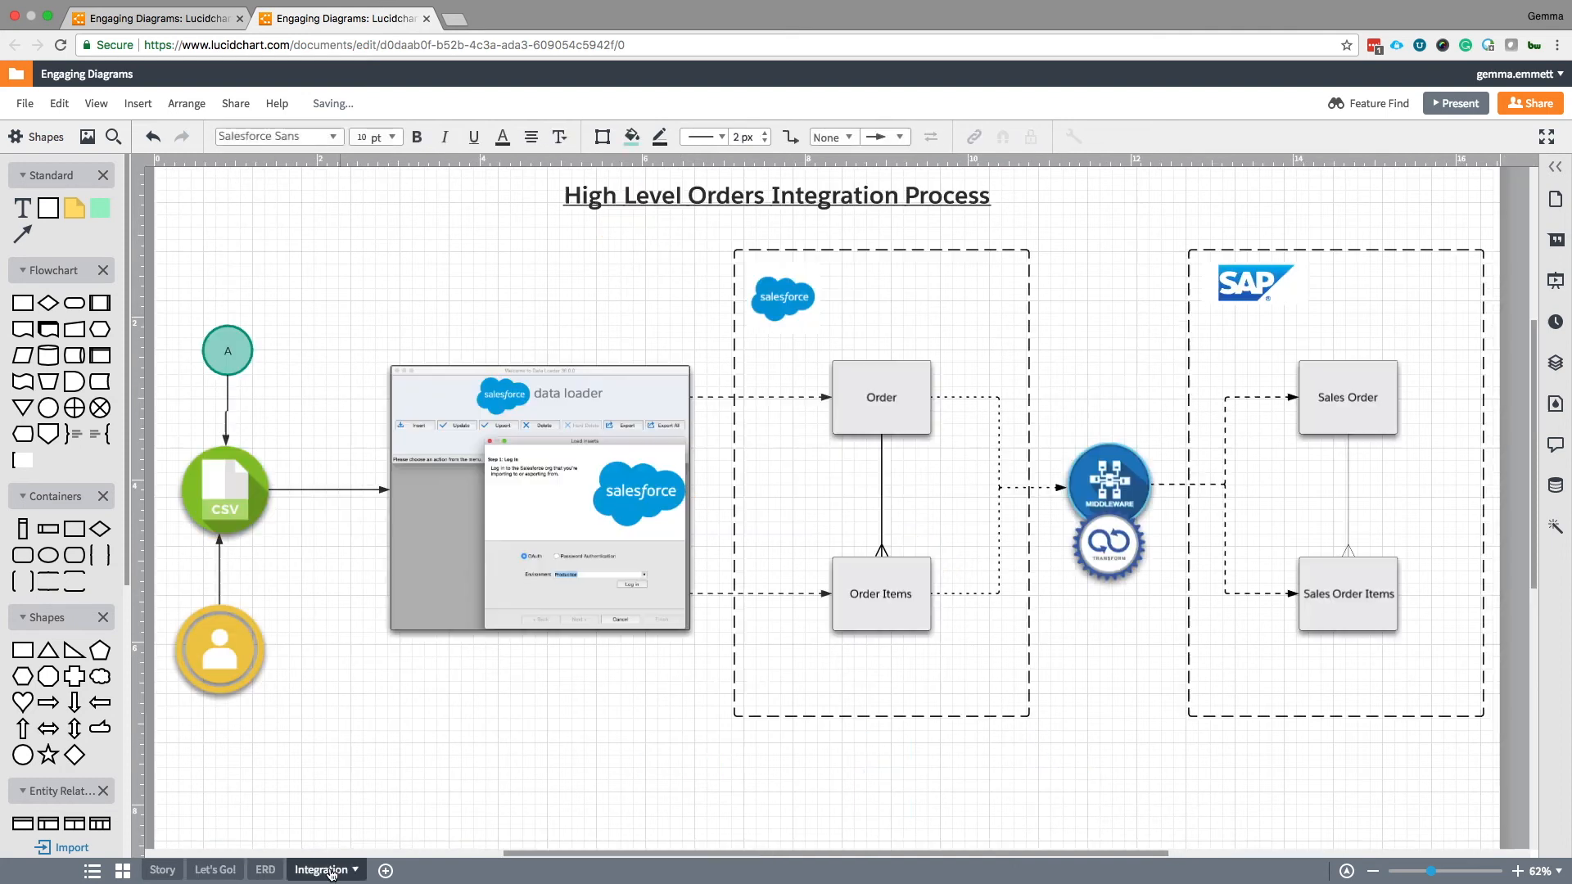
pyautogui.click(234, 355)
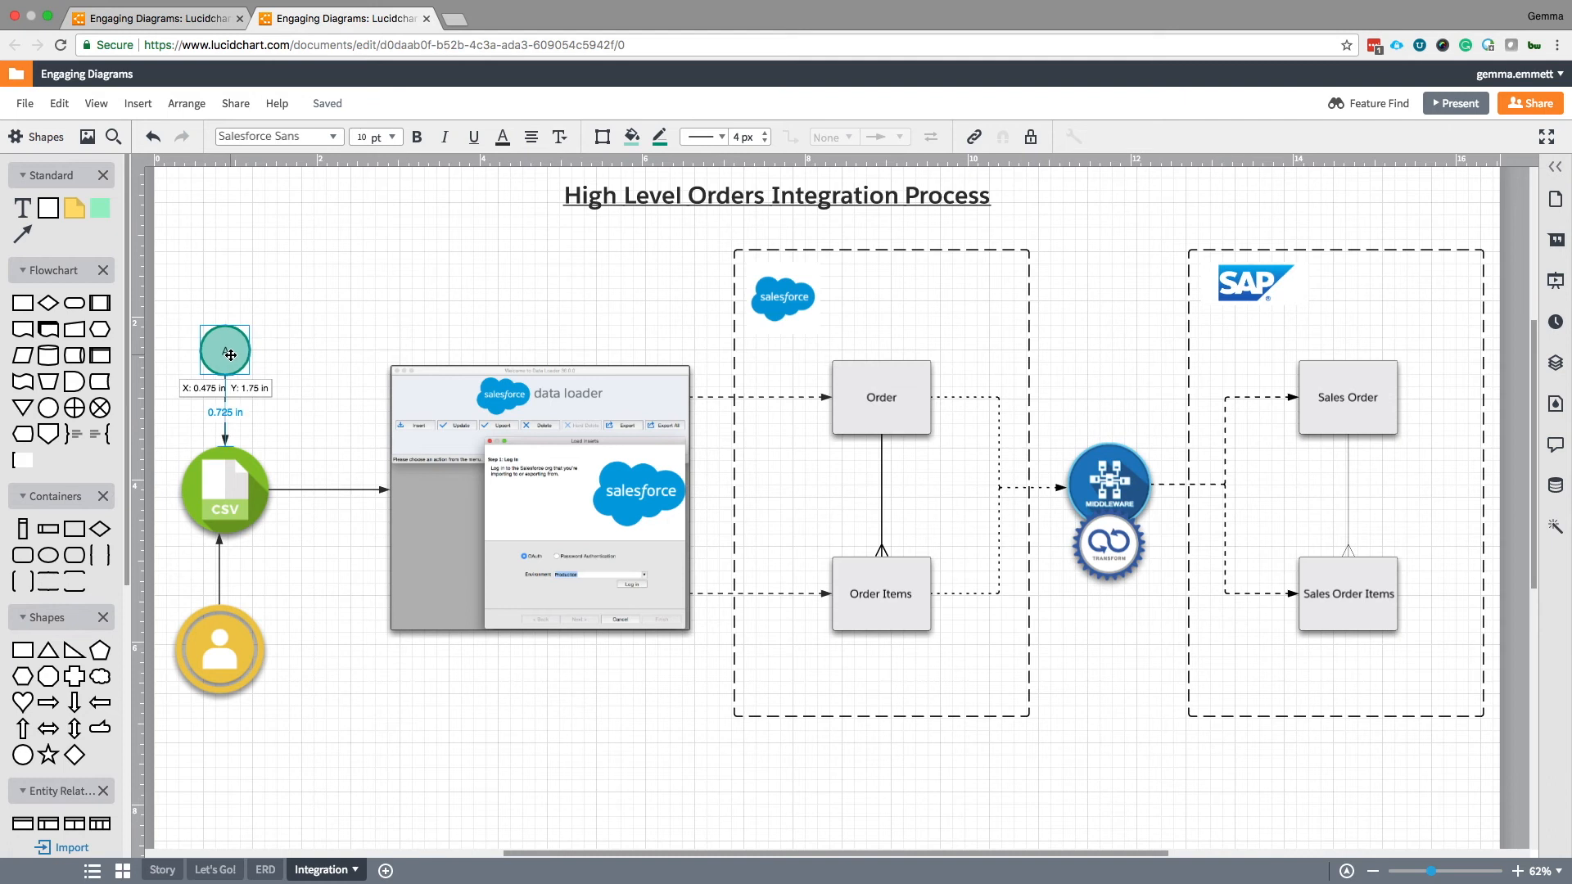
pyautogui.click(265, 870)
pyautogui.click(215, 869)
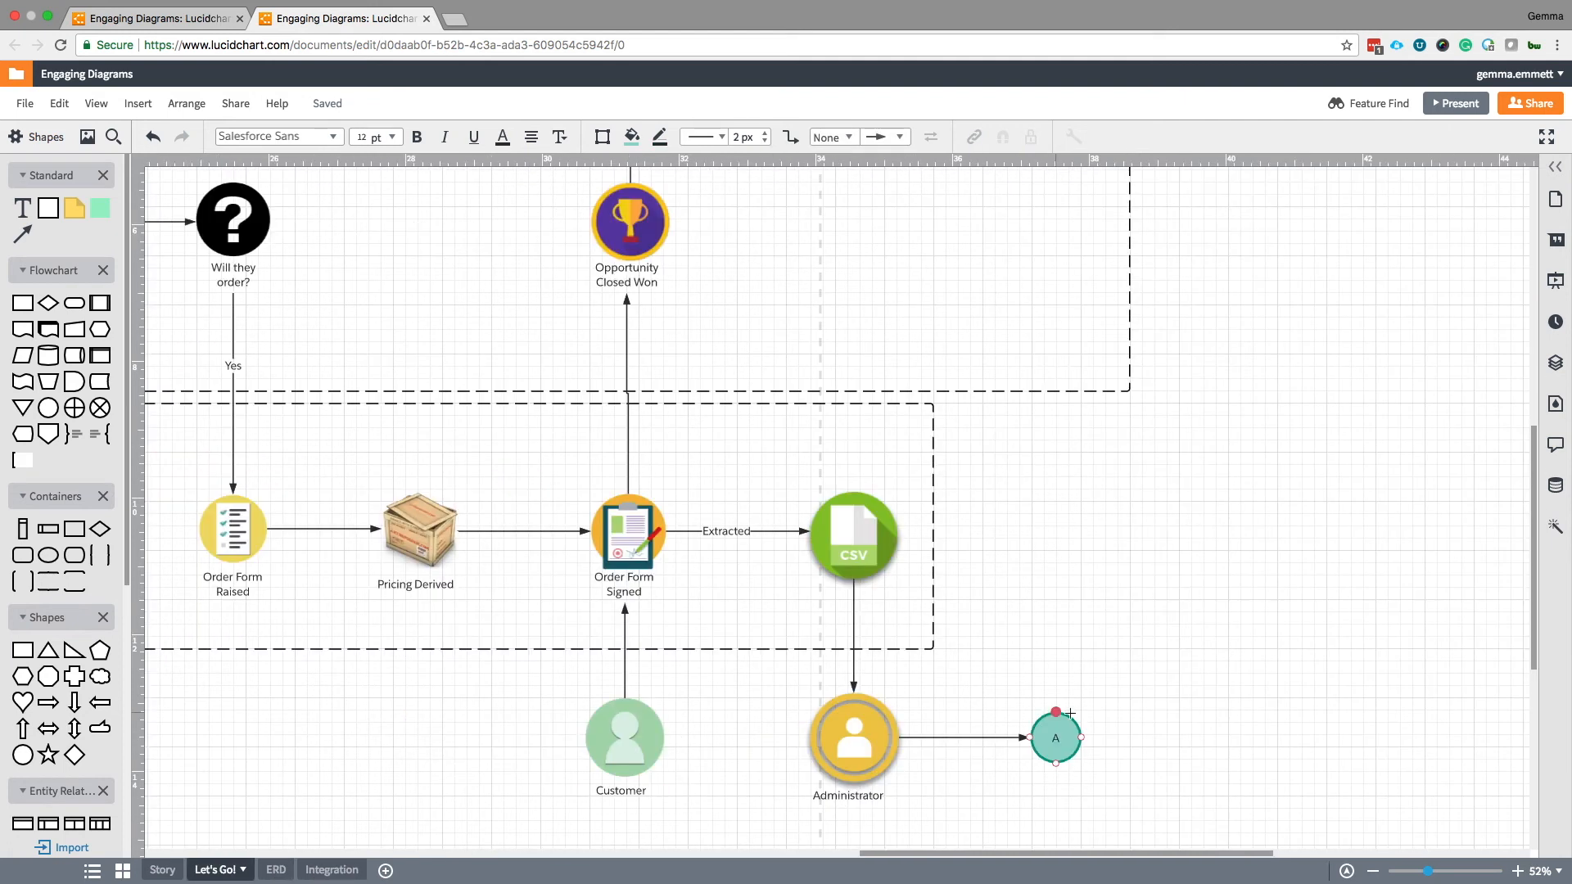
# Delete circle A and the arrow leading to it from Administrator on the Let's Go! page.
pyautogui.scroll(-3, 1165, 729)
pyautogui.scroll(1, 1157, 725)
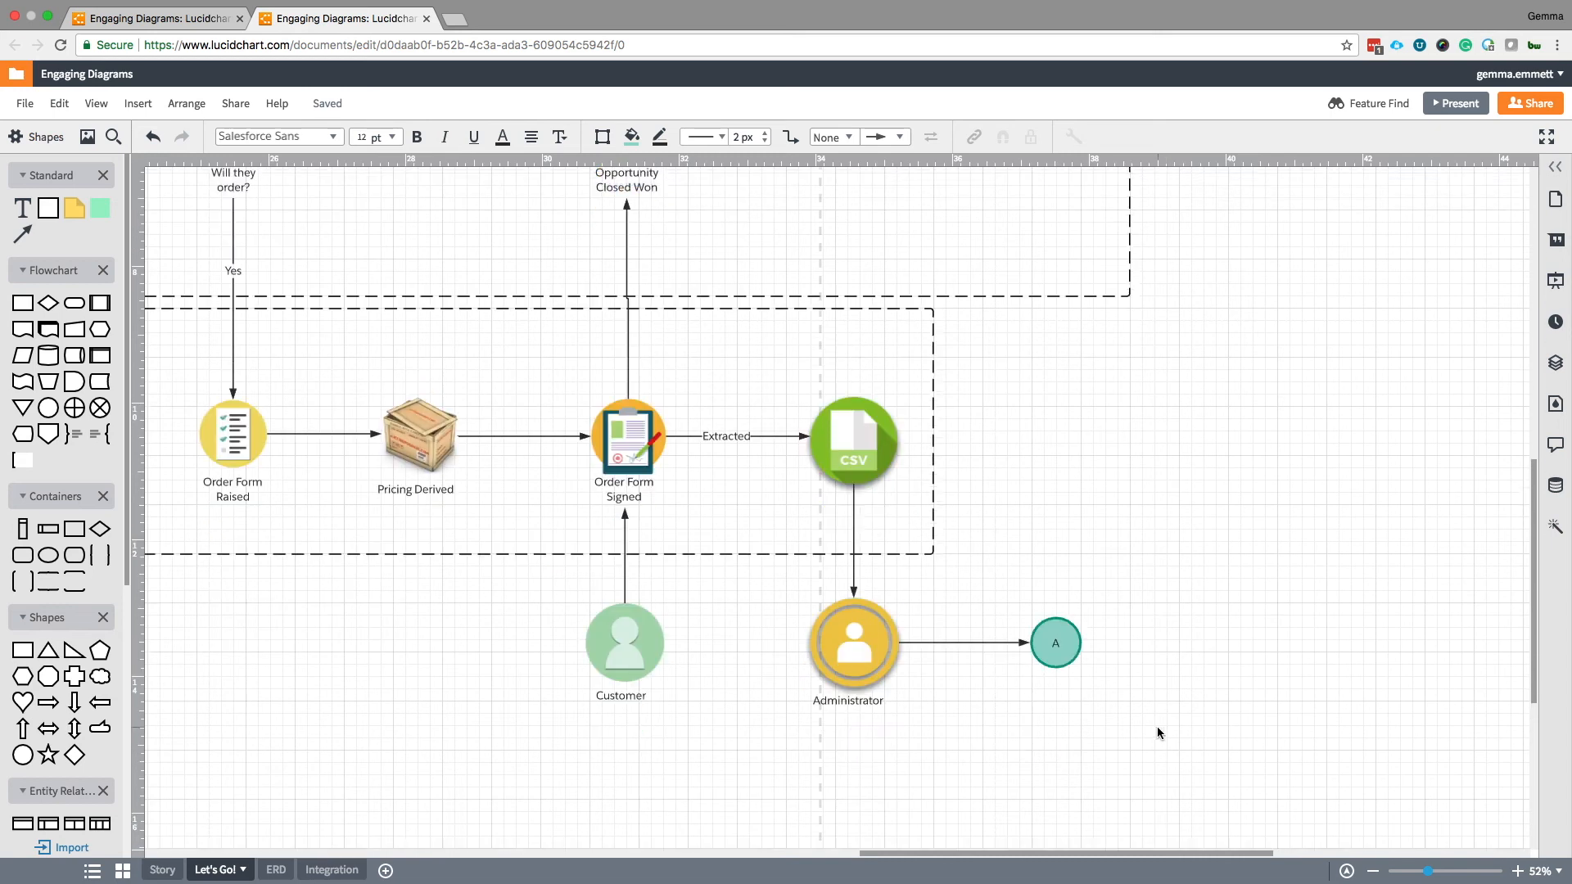
pyautogui.click(1072, 686)
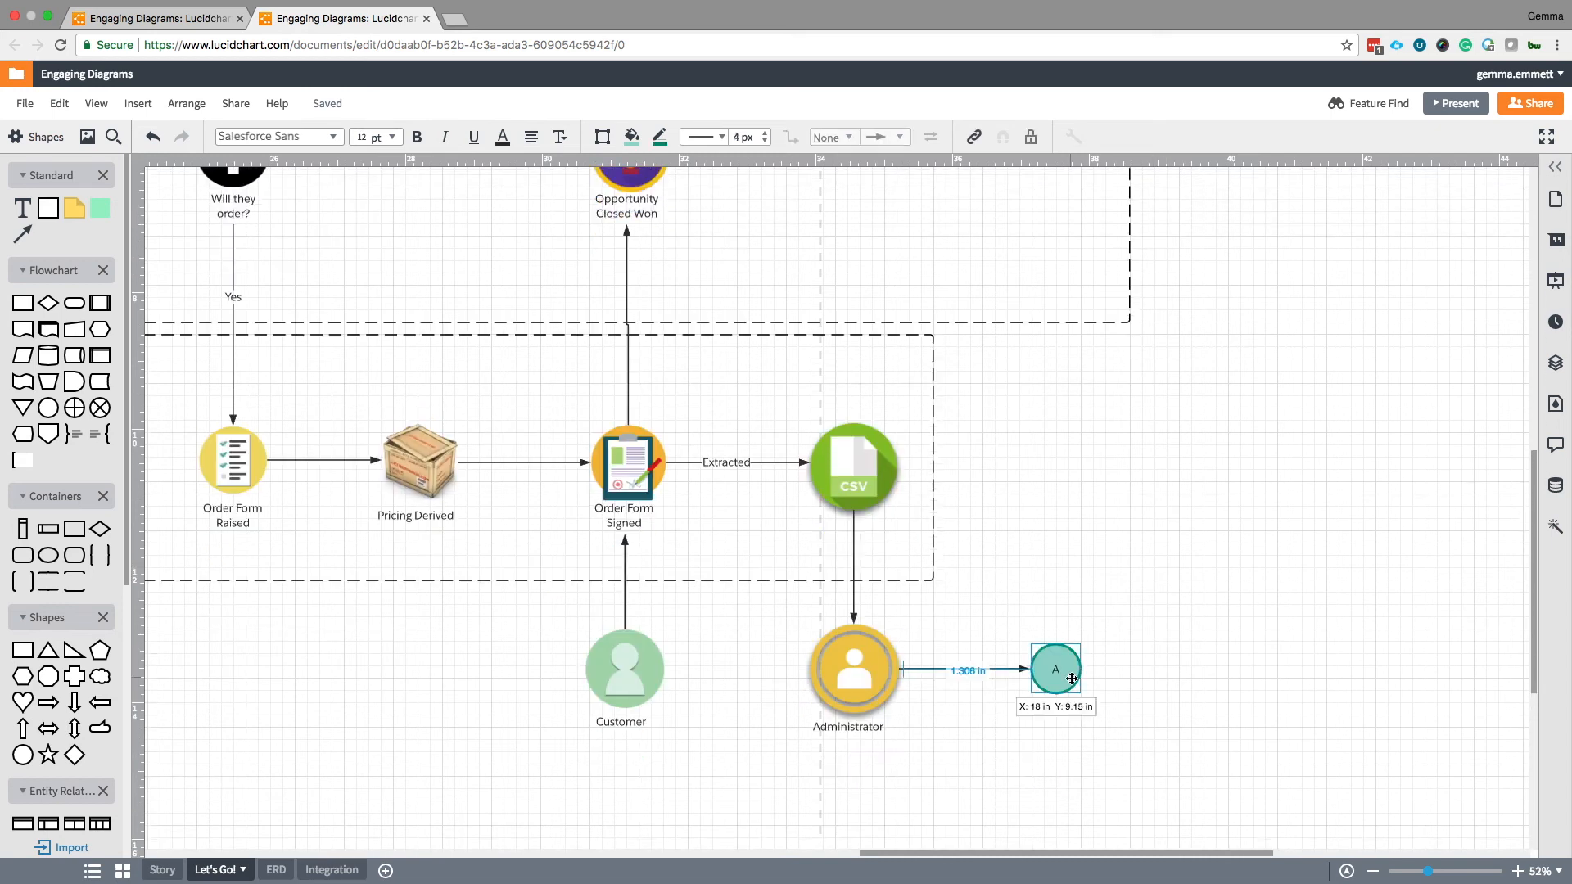
pyautogui.press('Delete')
pyautogui.click(964, 669)
pyautogui.press('Delete')
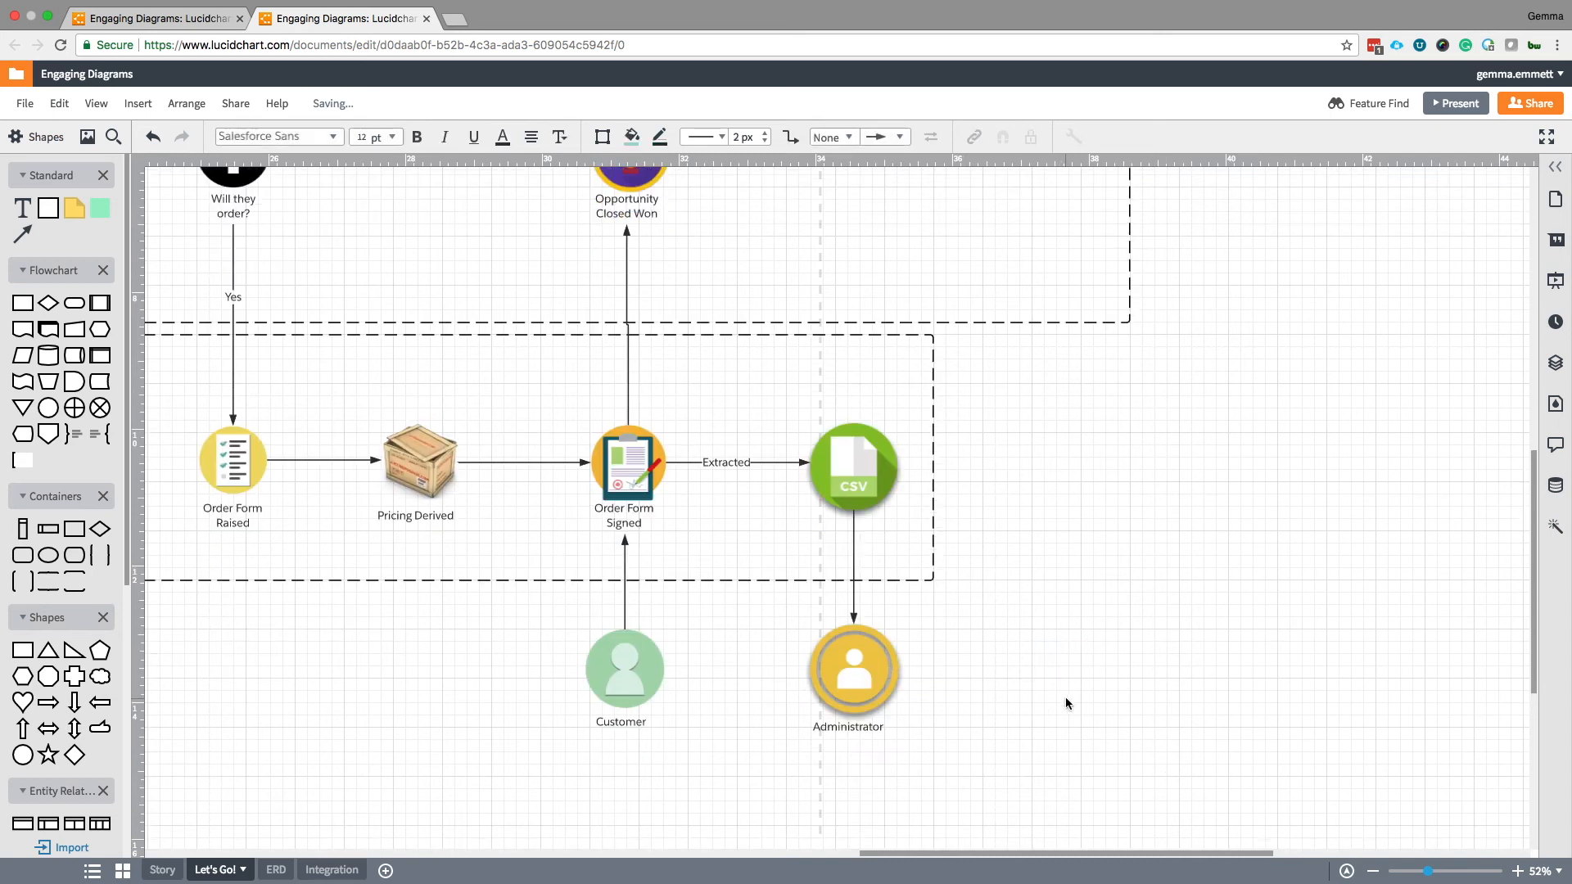
# Add the data loader image from the saved shapes, shrink it and position it to the right of the CSV icon, outside the lower dashed container.
pyautogui.scroll(2, 1065, 697)
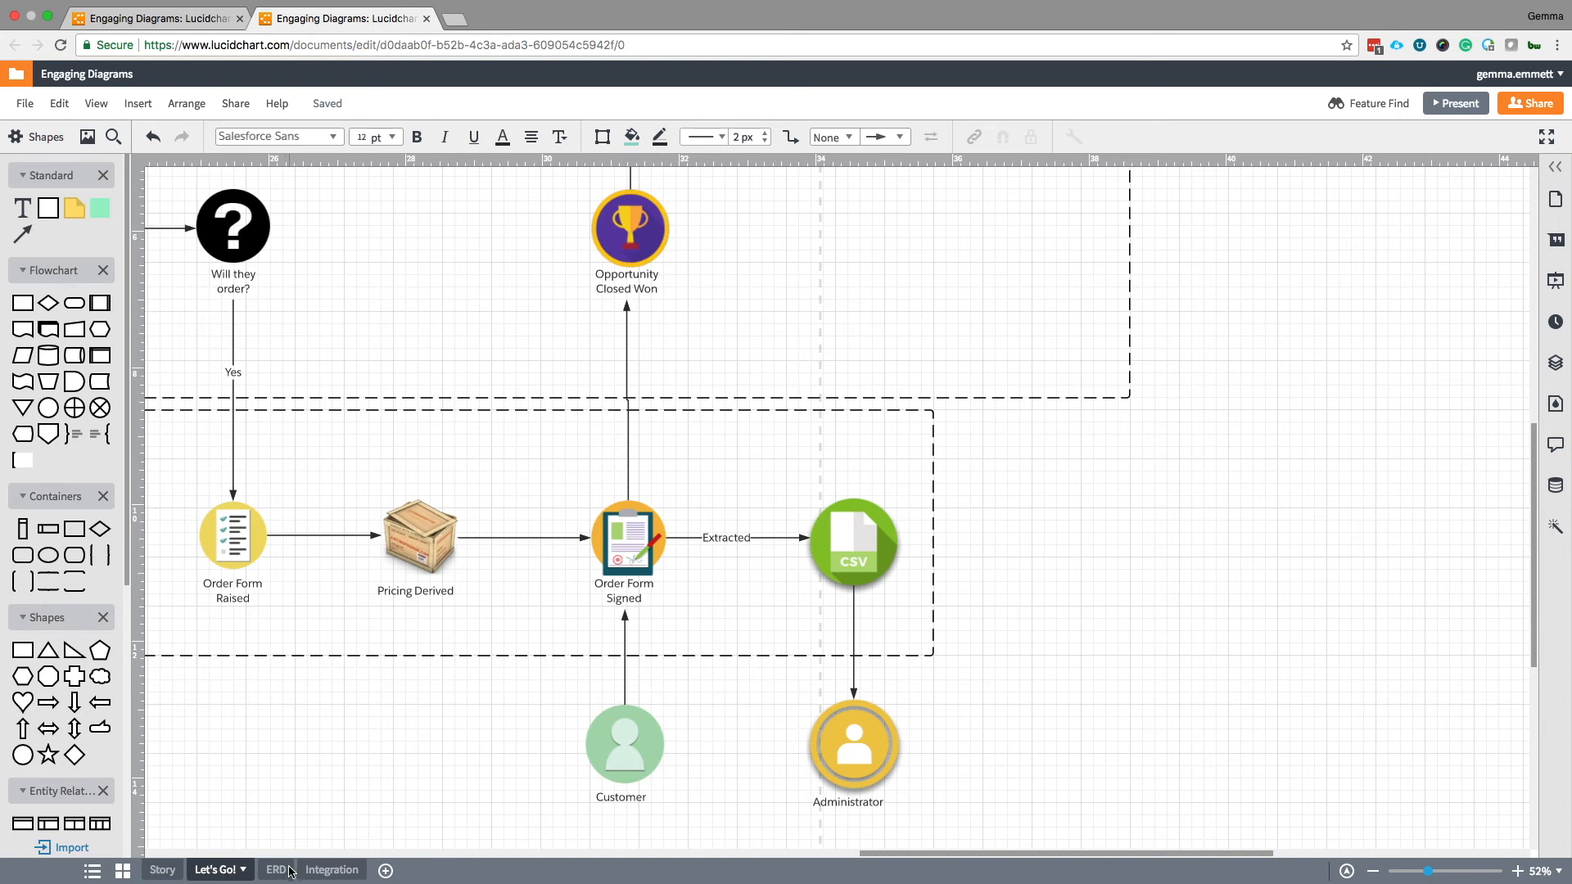
pyautogui.scroll(-10, 53, 731)
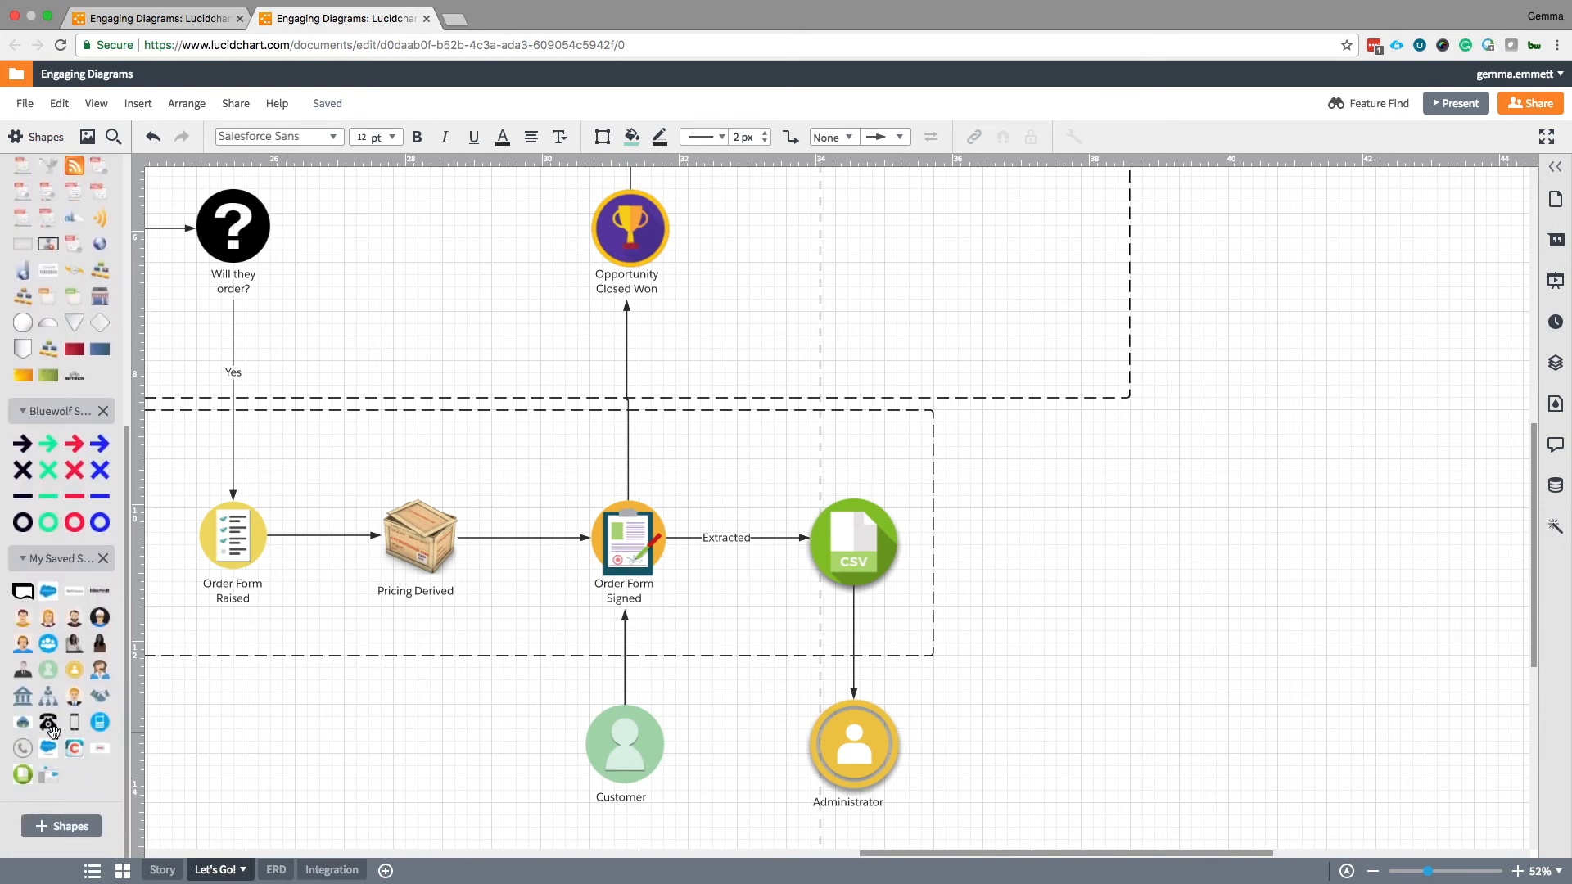
pyautogui.moveTo(49, 777); pyautogui.dragTo(957, 489)
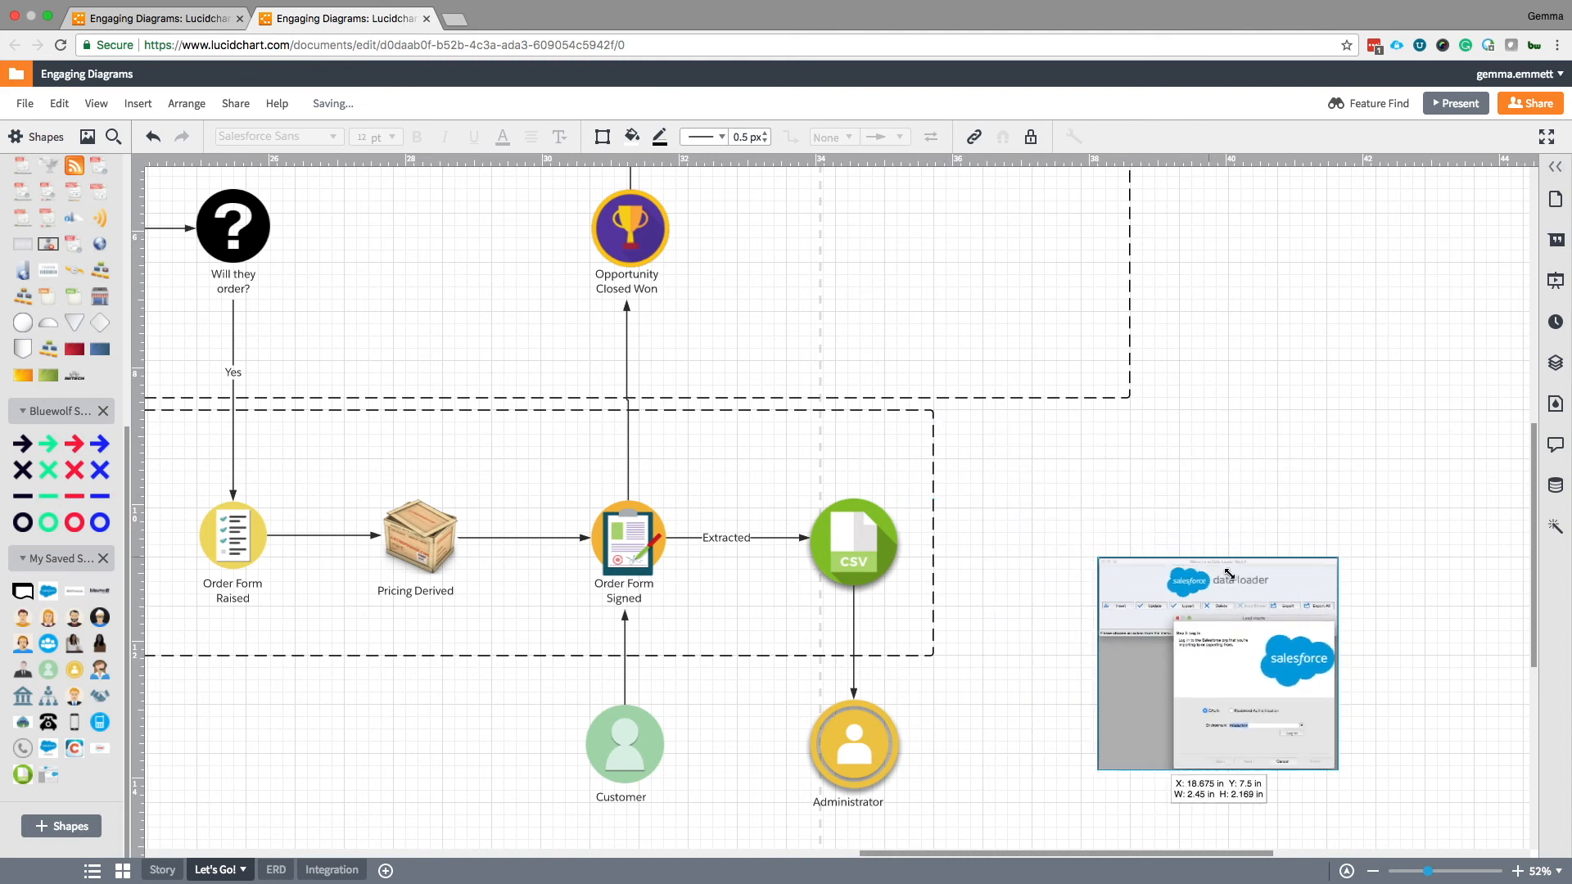
pyautogui.moveTo(1240, 684); pyautogui.dragTo(1114, 590)
pyautogui.click(885, 628)
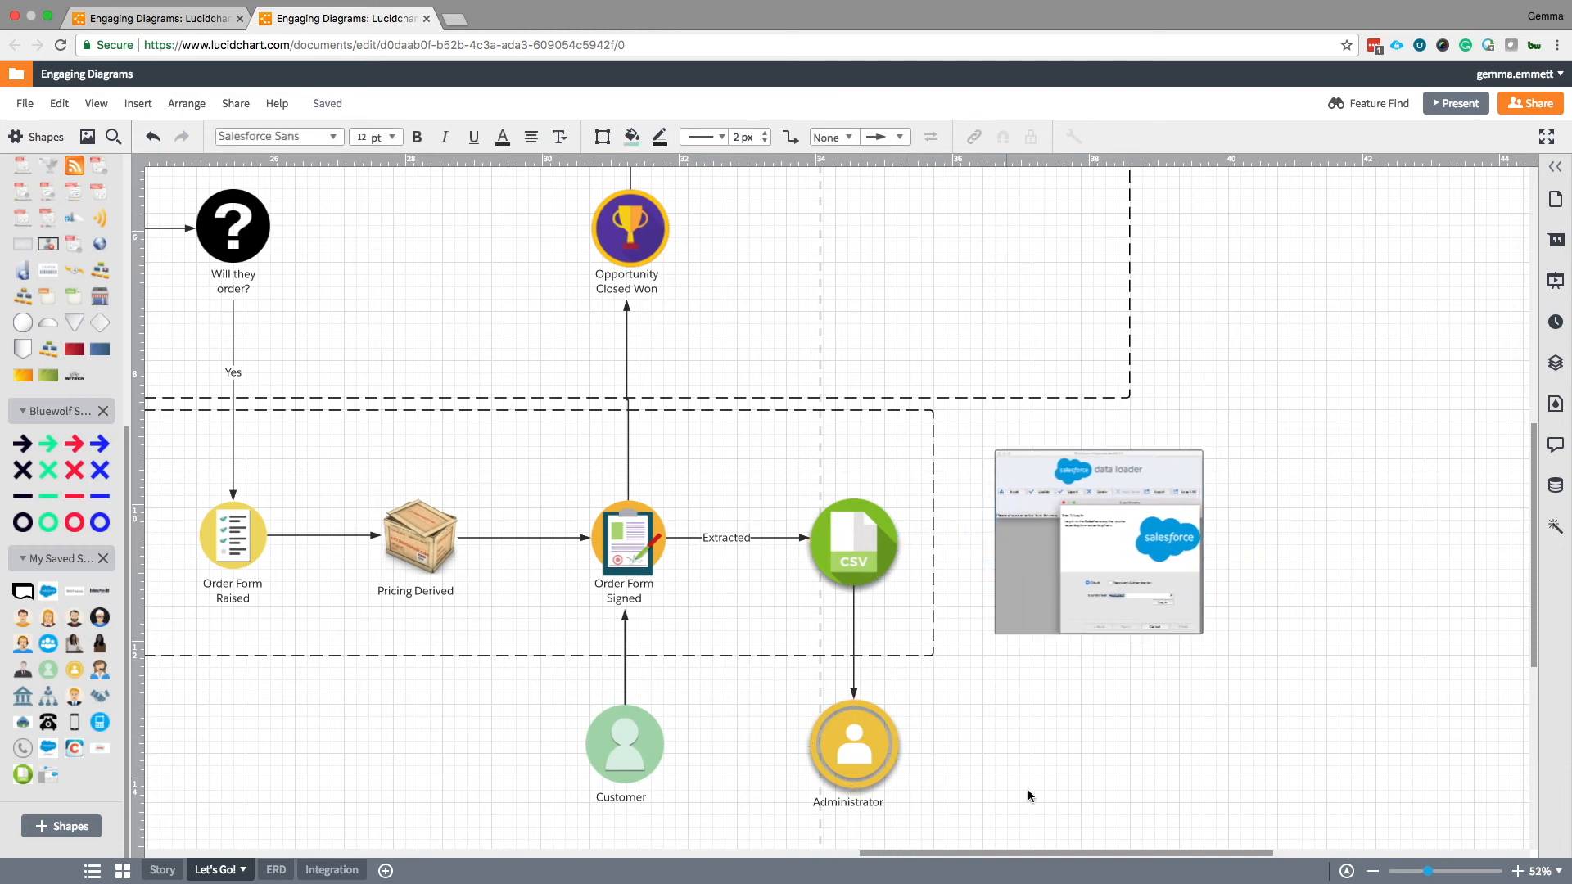
# Connect Administrator to the underside of the data loader image with an arrow labelled "prepares csv file".
pyautogui.moveTo(905, 751); pyautogui.dragTo(1106, 639)
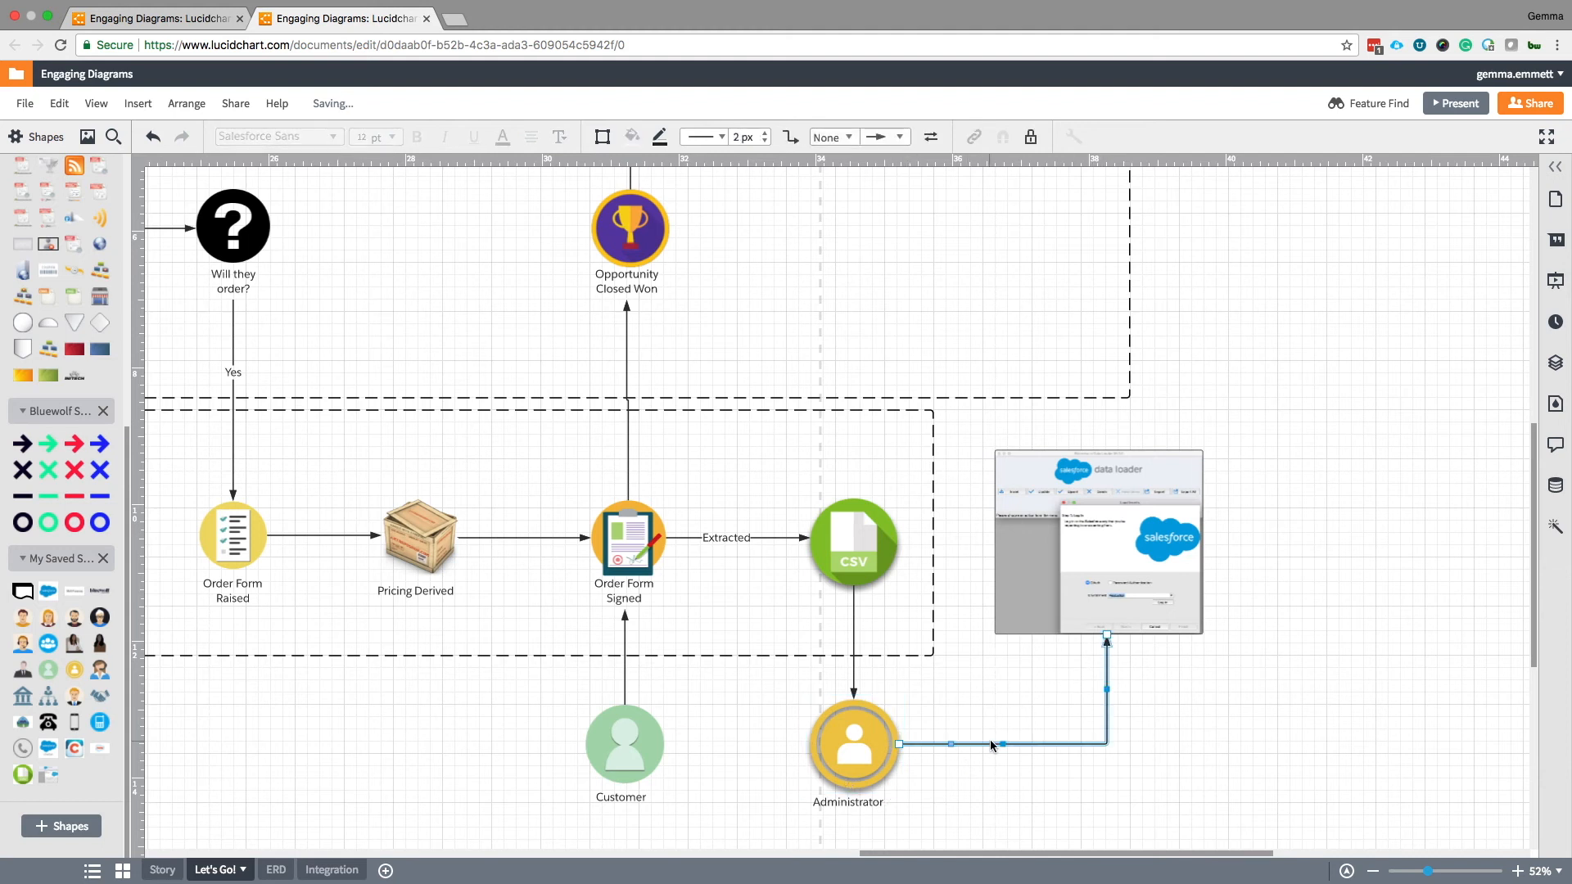
pyautogui.doubleClick(990, 742)
pyautogui.write('prep')
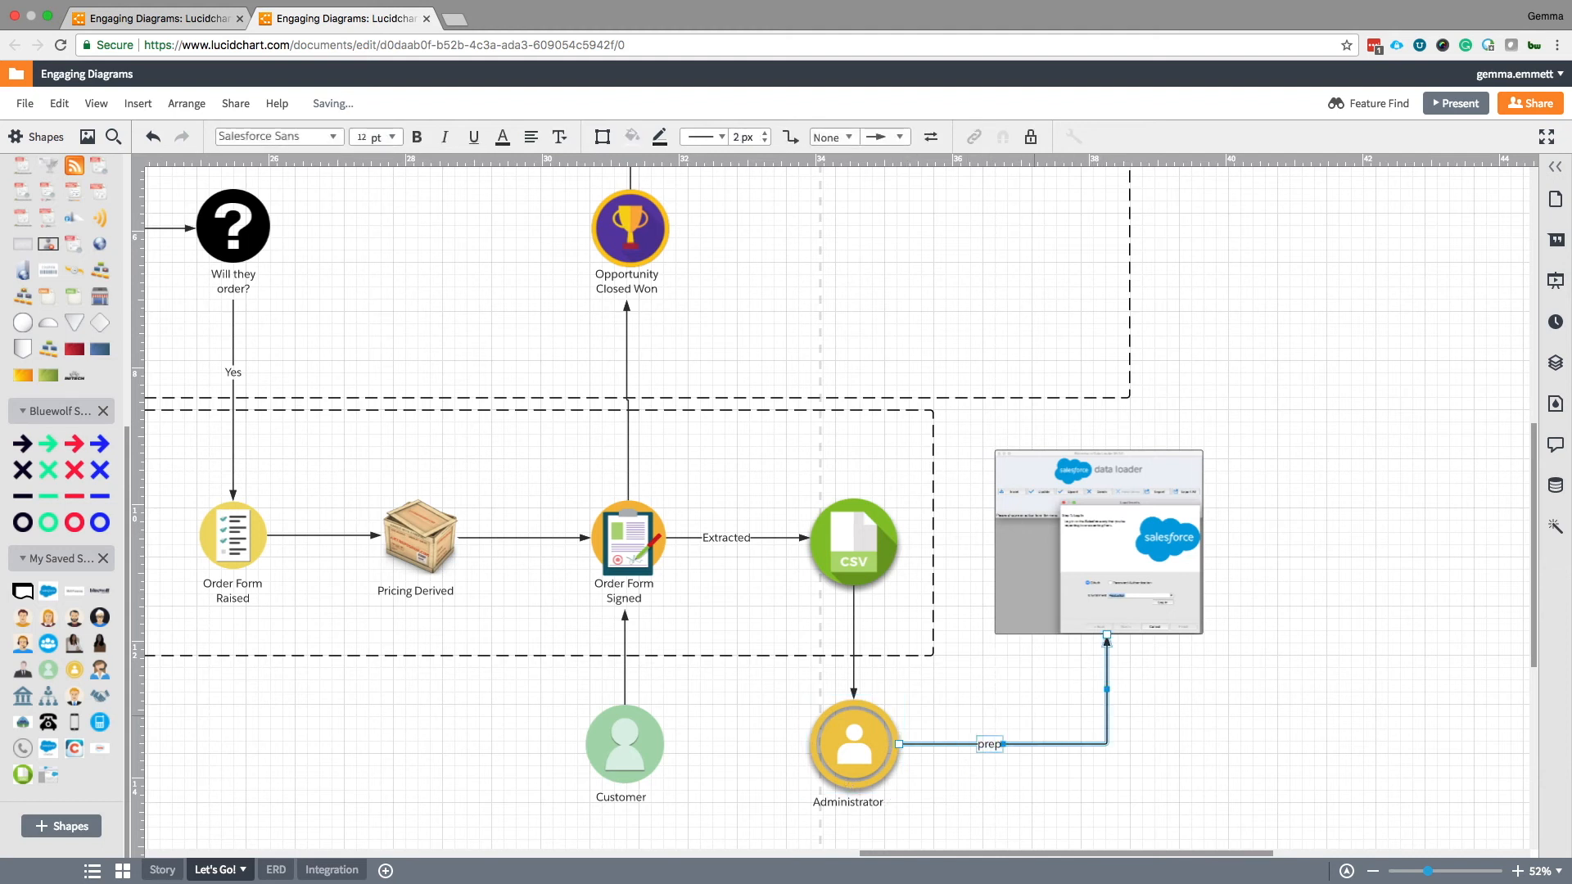
pyautogui.write('ares csv file')
pyautogui.click(1211, 715)
# Search the icon library for "order" and place the brown box icon inside the upper dashed container, to the right of Opportunity Closed Won.
pyautogui.scroll(5, 1230, 691)
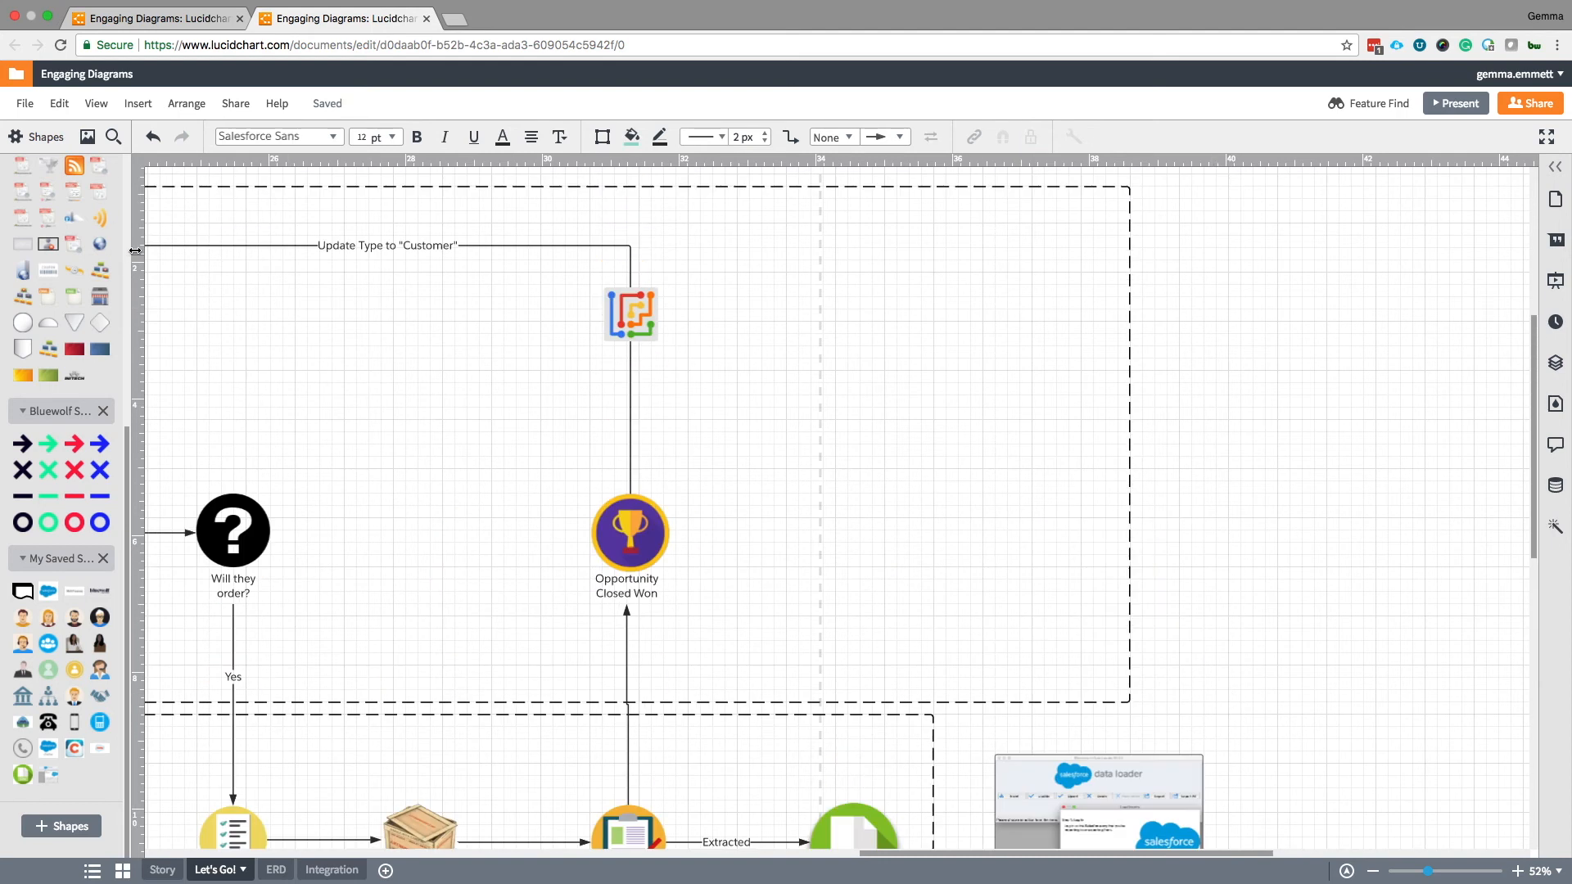
pyautogui.moveTo(53, 243)
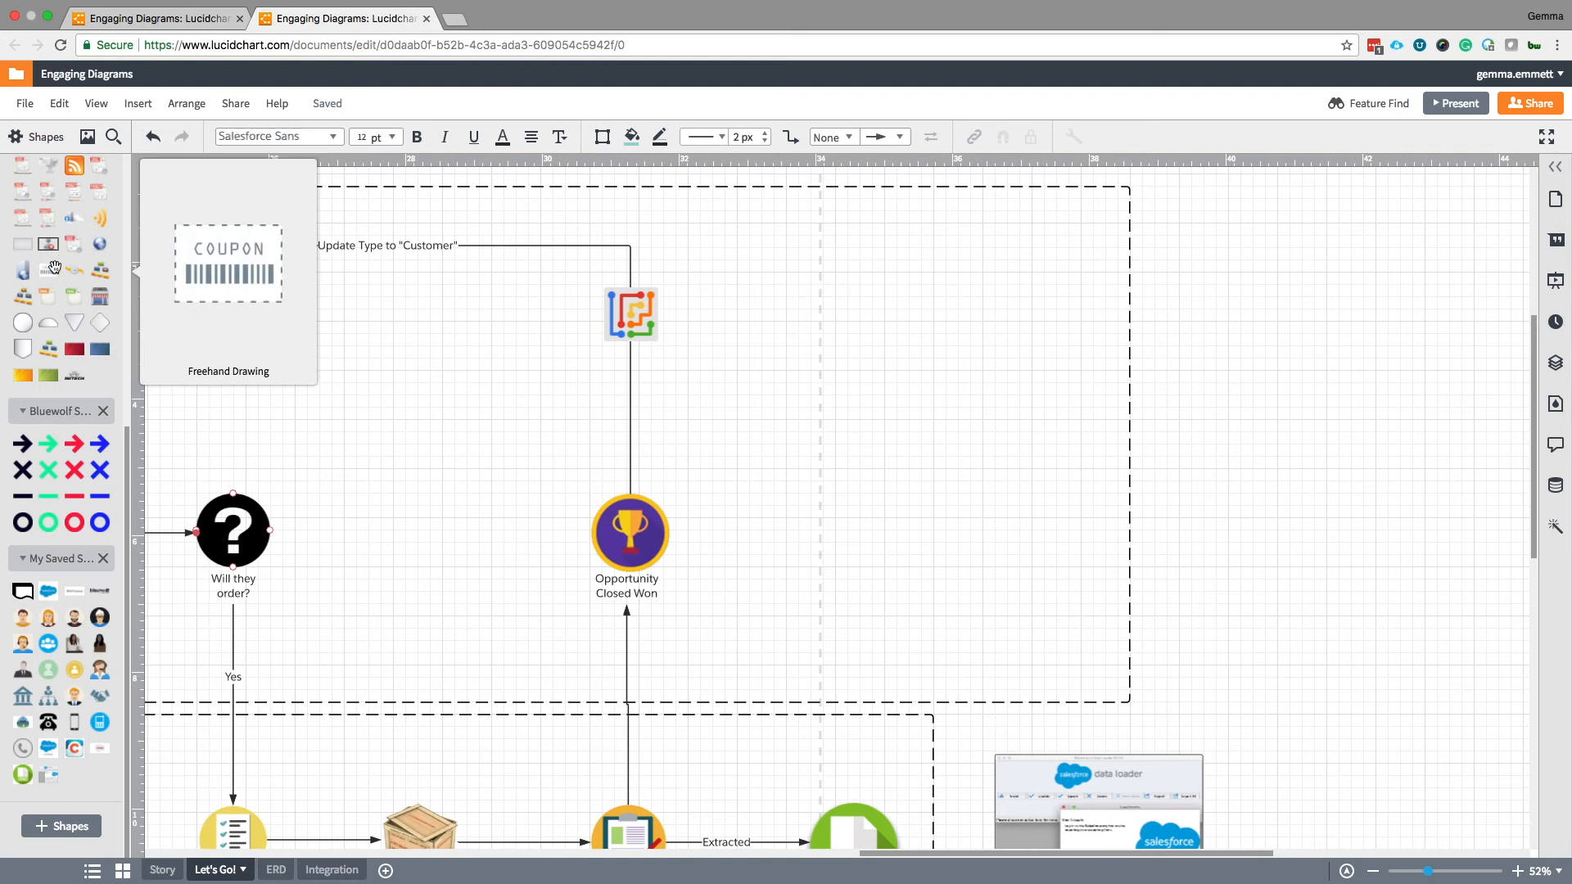
pyautogui.scroll(10, 46, 577)
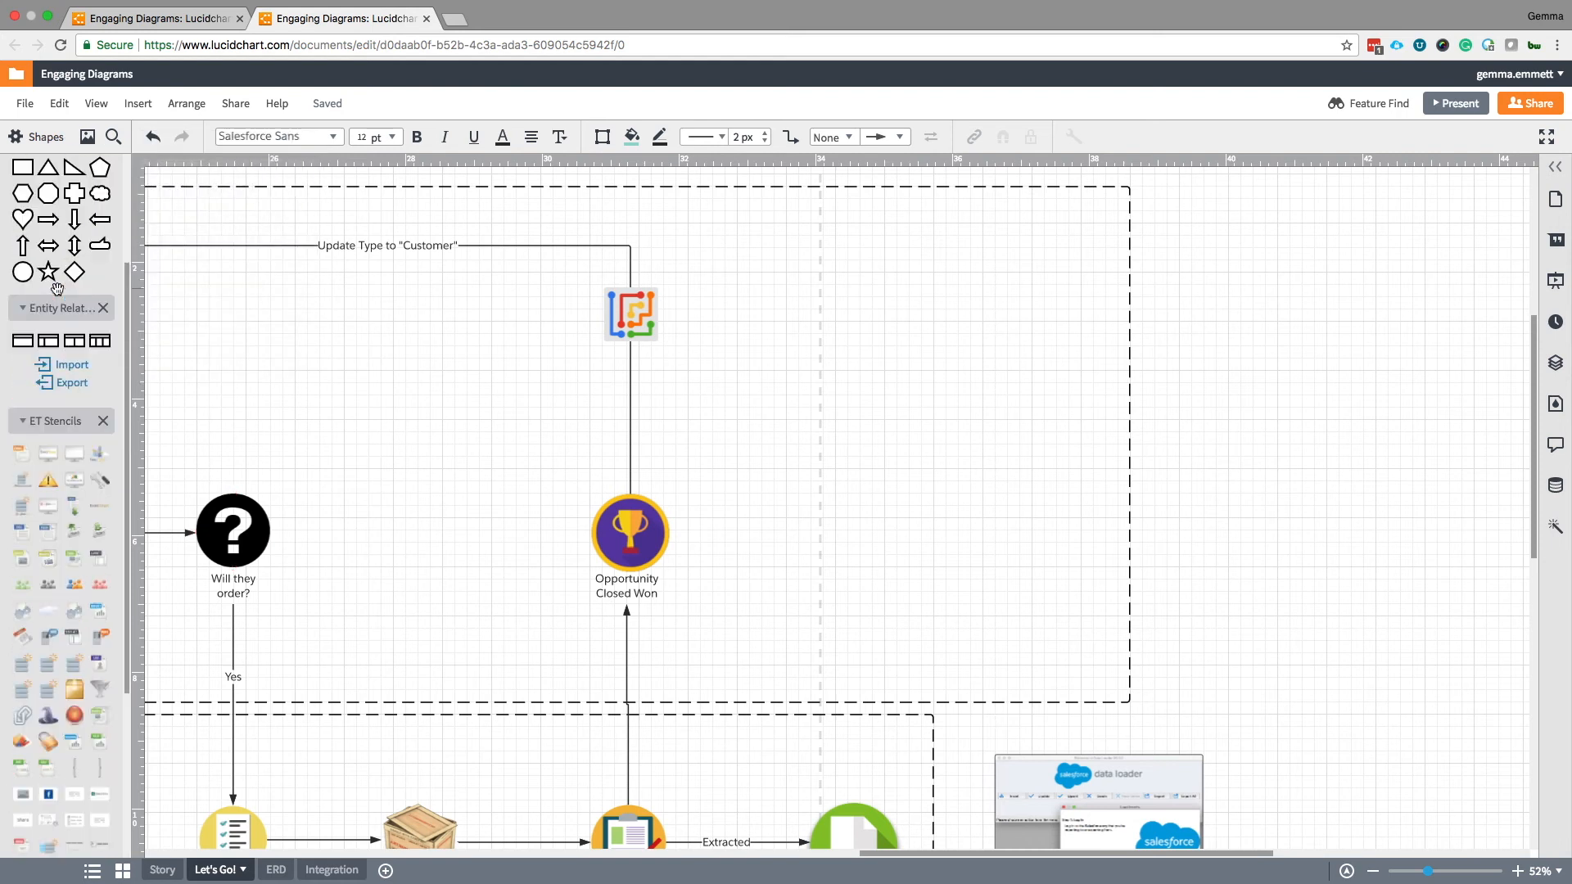
pyautogui.moveTo(29, 603)
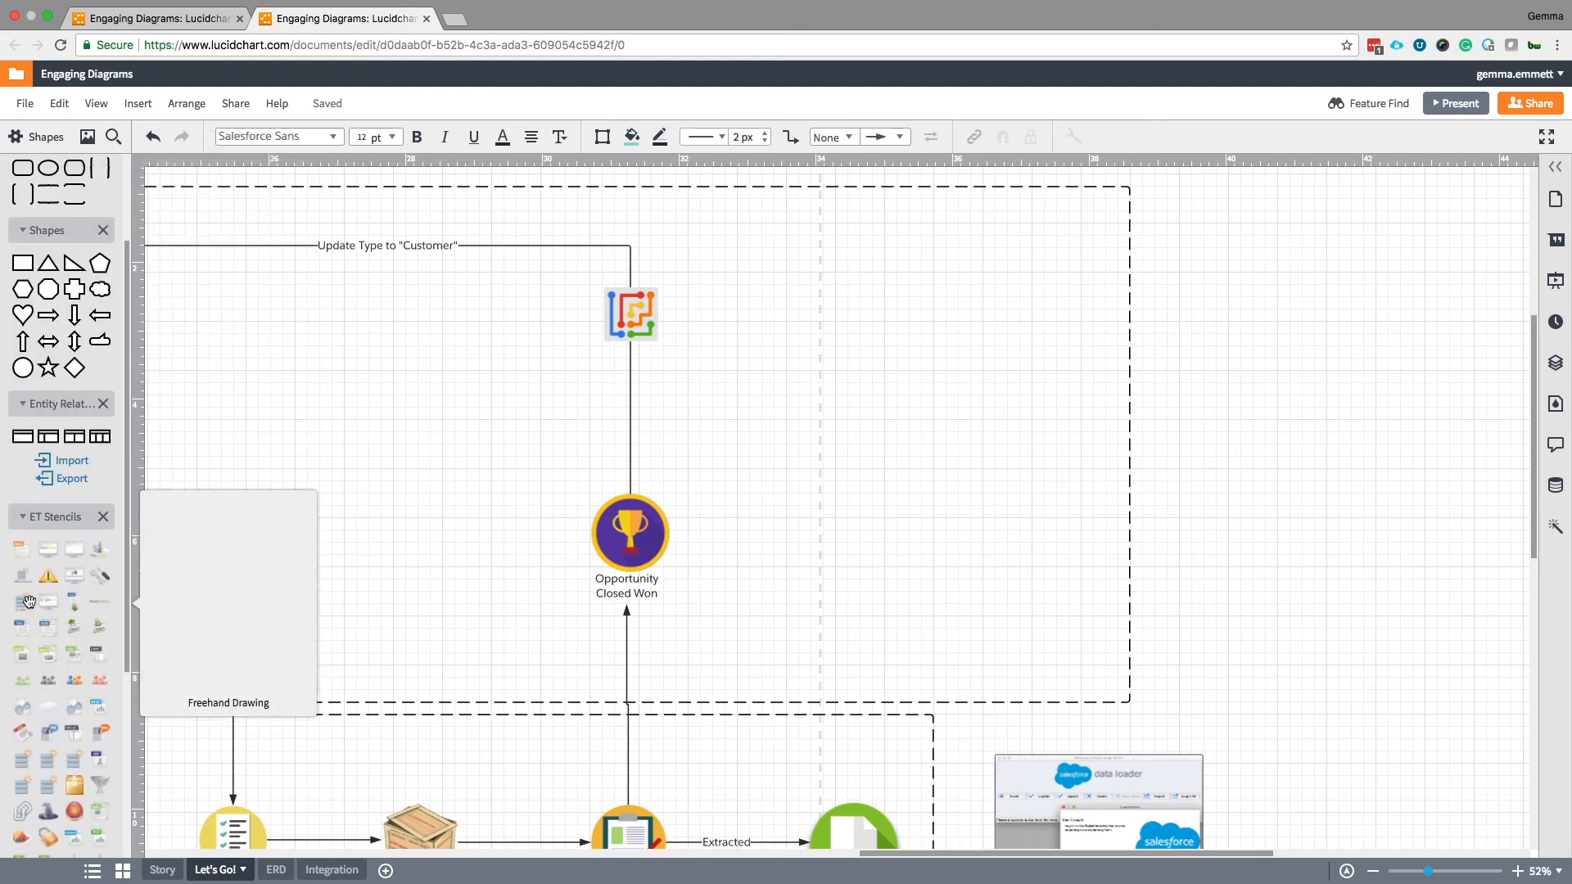
pyautogui.click(113, 137)
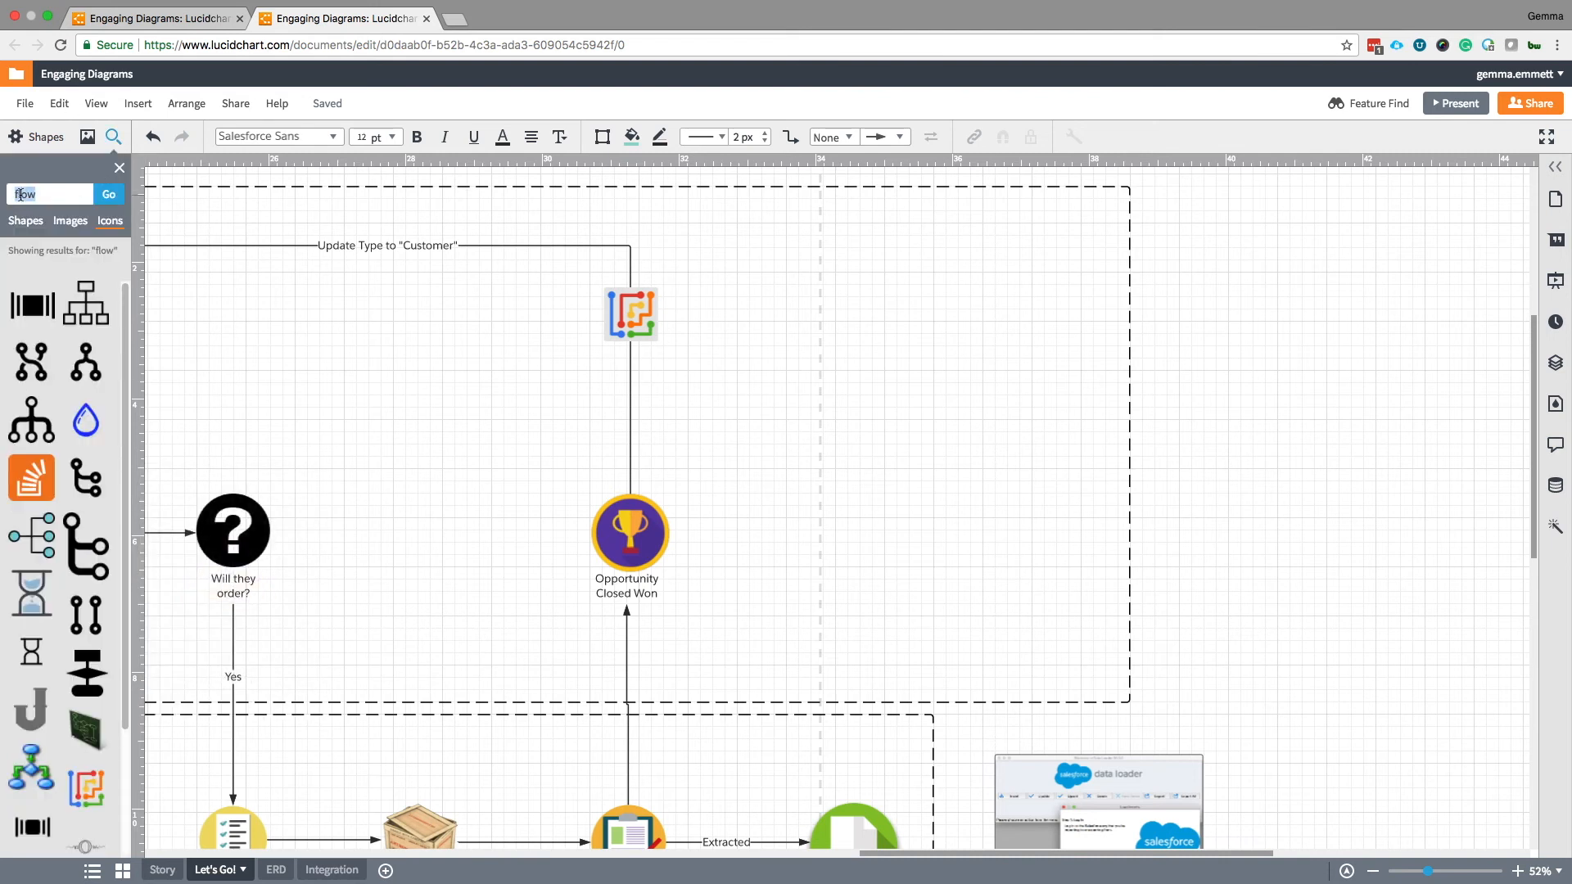
pyautogui.write('order')
pyautogui.press('Return')
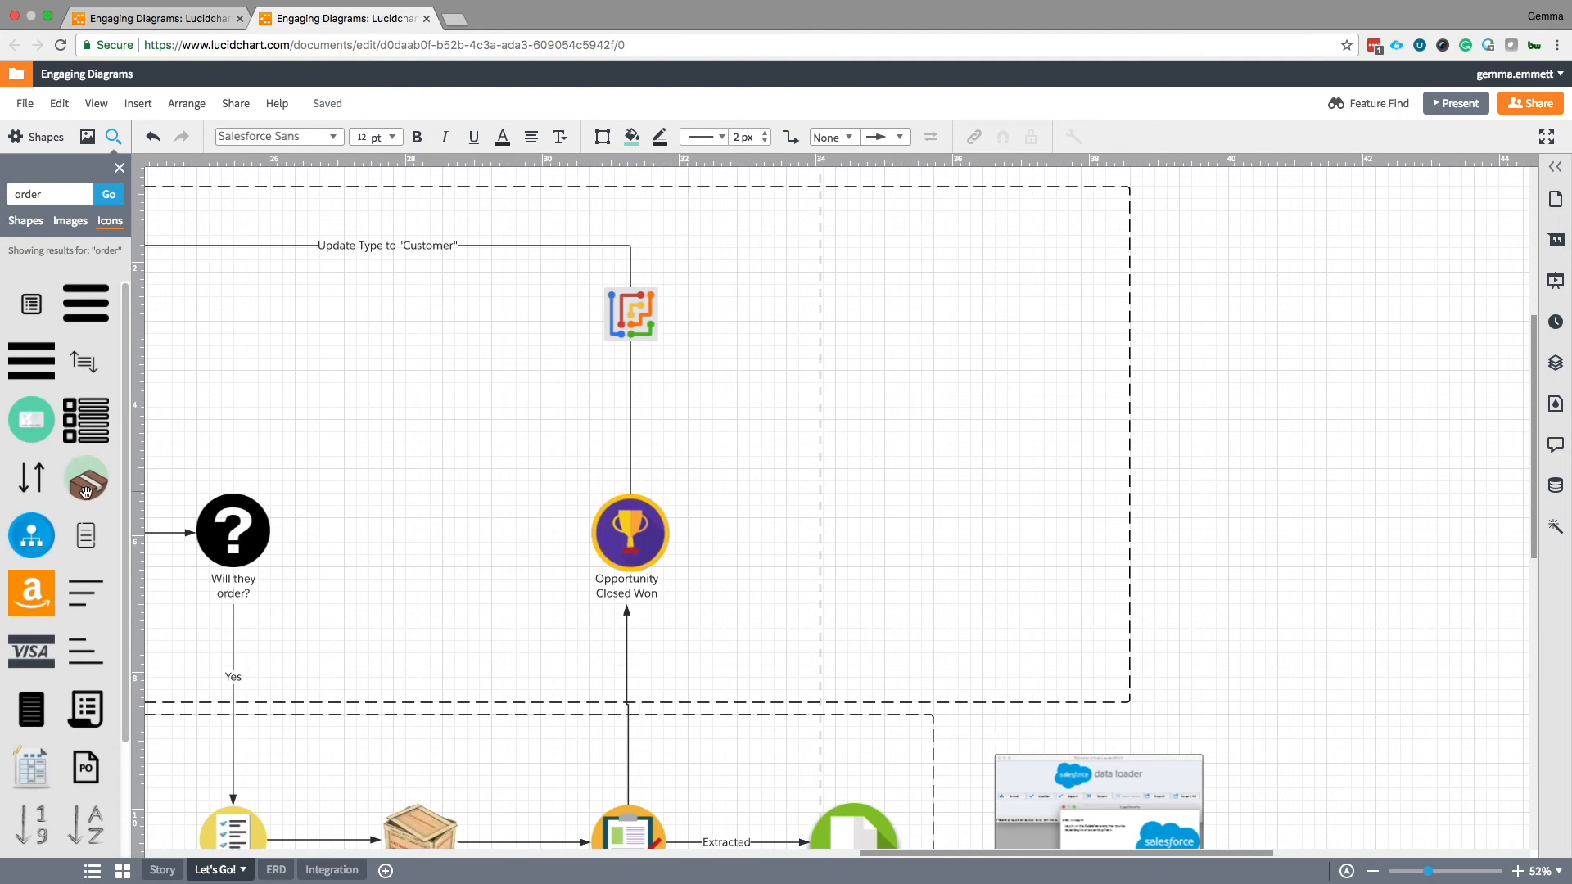
pyautogui.moveTo(86, 489); pyautogui.dragTo(996, 501)
# Widen the upper dashed container to about 18.75 in and move the box icon directly above the data loader image.
pyautogui.scroll(-3, 1299, 715)
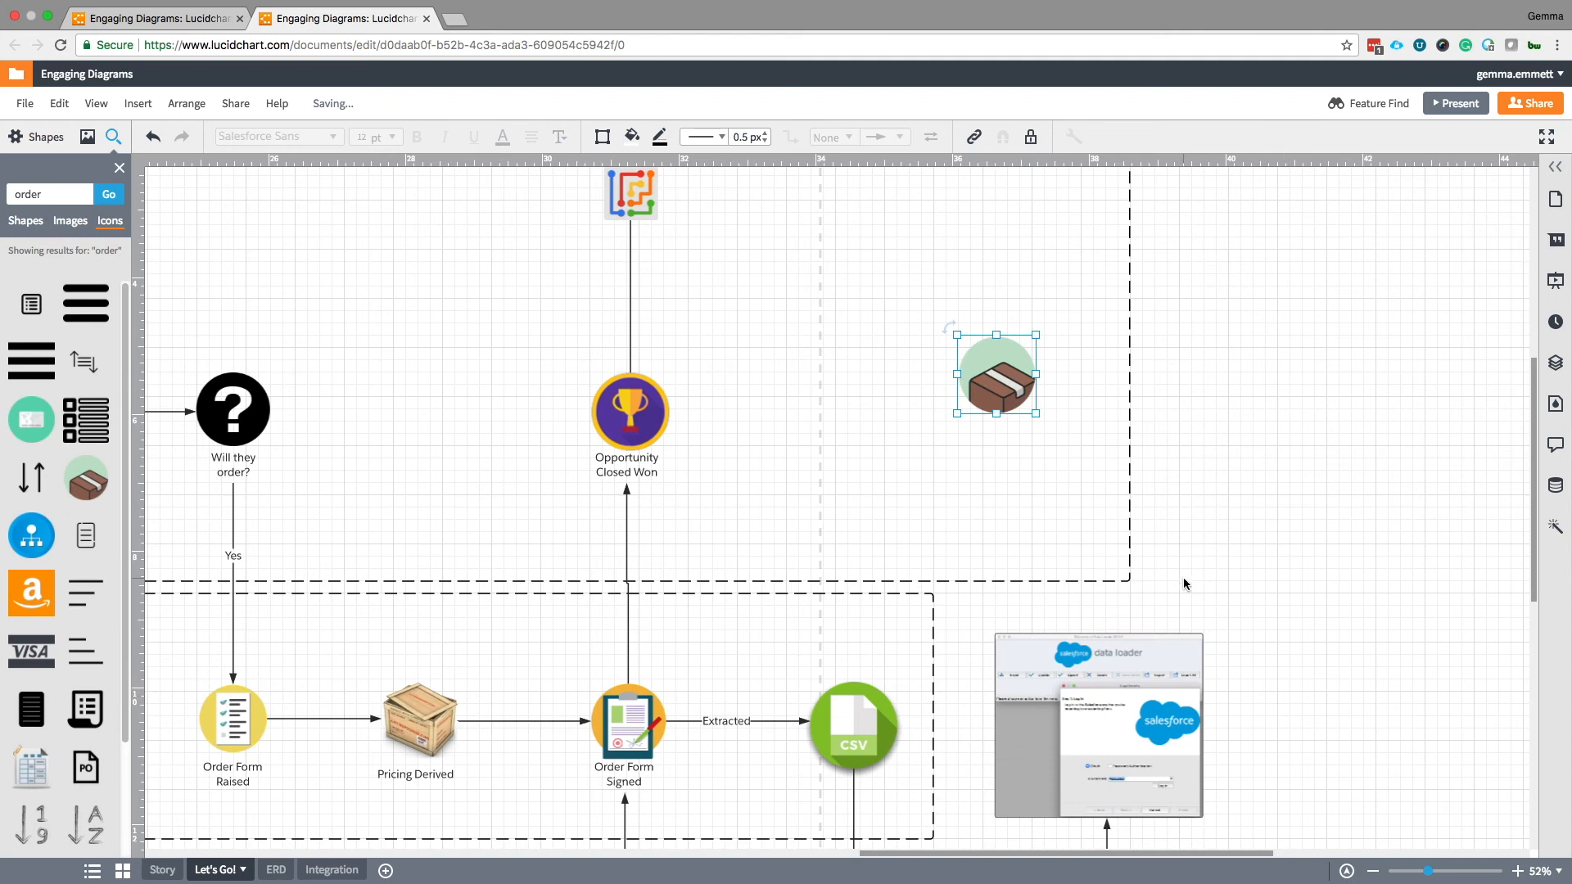
pyautogui.click(1128, 327)
pyautogui.moveTo(1128, 323); pyautogui.dragTo(1287, 333)
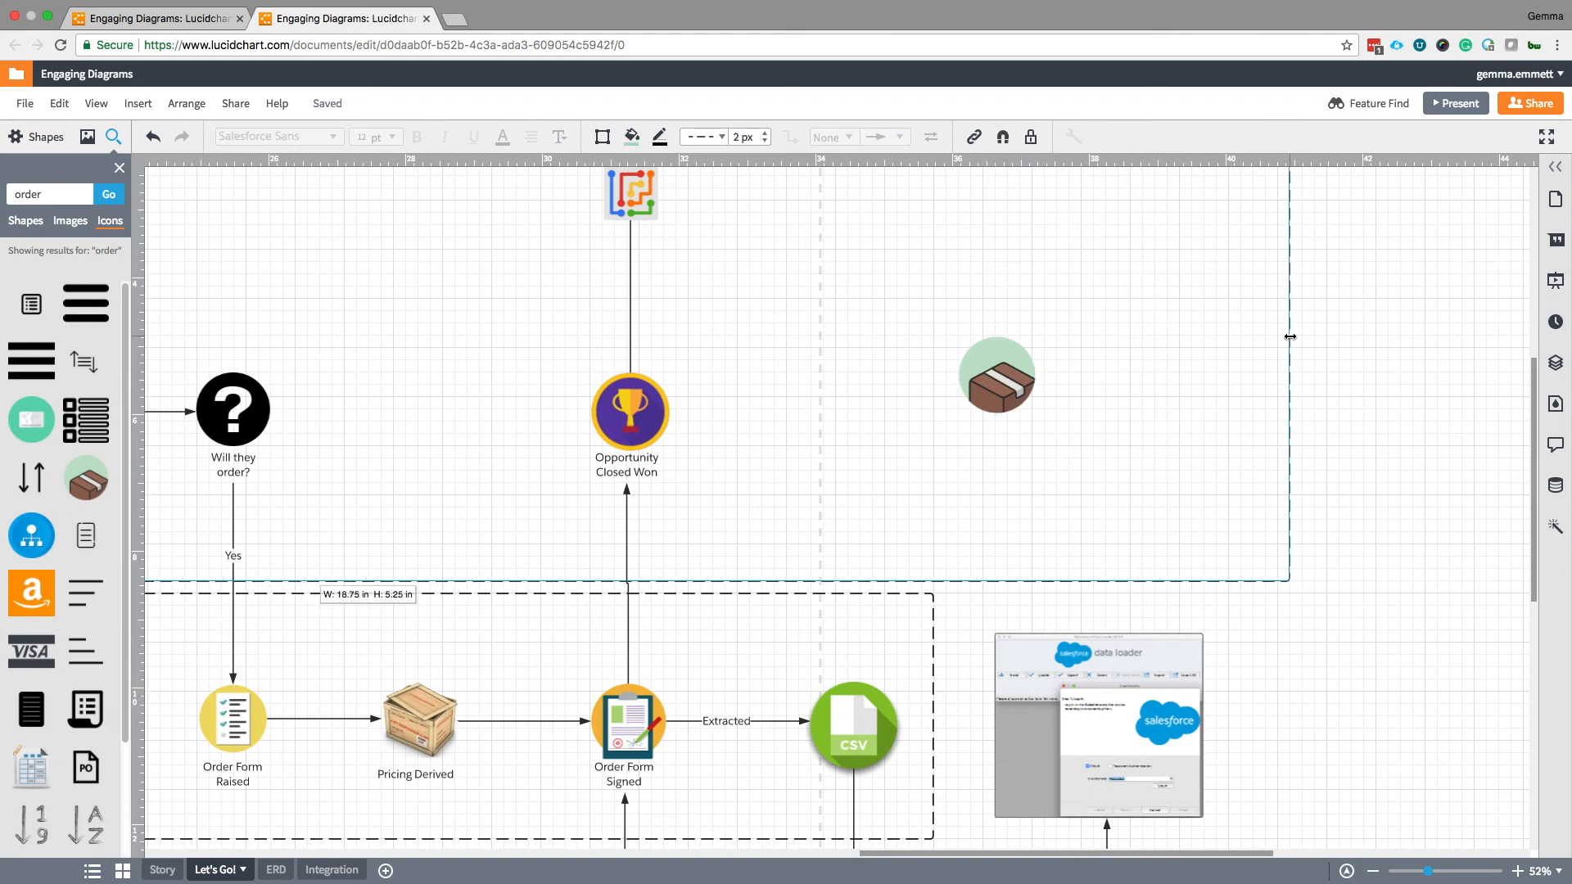
pyautogui.moveTo(1008, 380); pyautogui.dragTo(1114, 420)
# Duplicate the Order Form Signed clipboard icon, place the copy above the data loader image and shift the box icon to its right.
pyautogui.click(634, 729)
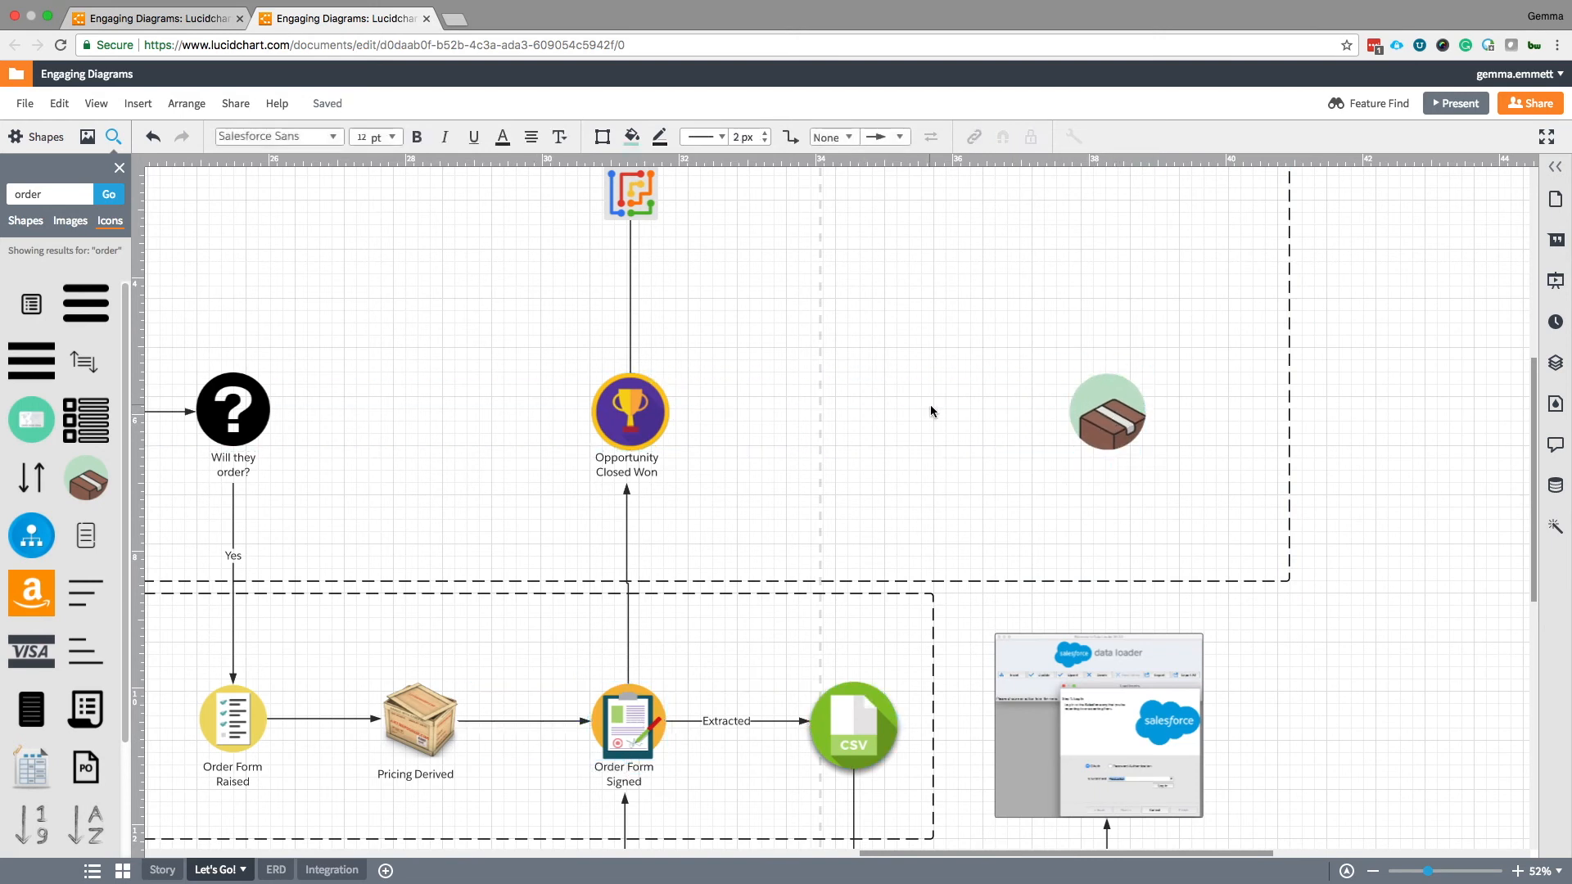
pyautogui.hotkey('ctrl', 'd')
pyautogui.moveTo(631, 734); pyautogui.dragTo(1001, 413)
pyautogui.moveTo(1107, 414); pyautogui.dragTo(1194, 416)
pyautogui.moveTo(1004, 417); pyautogui.dragTo(1094, 417)
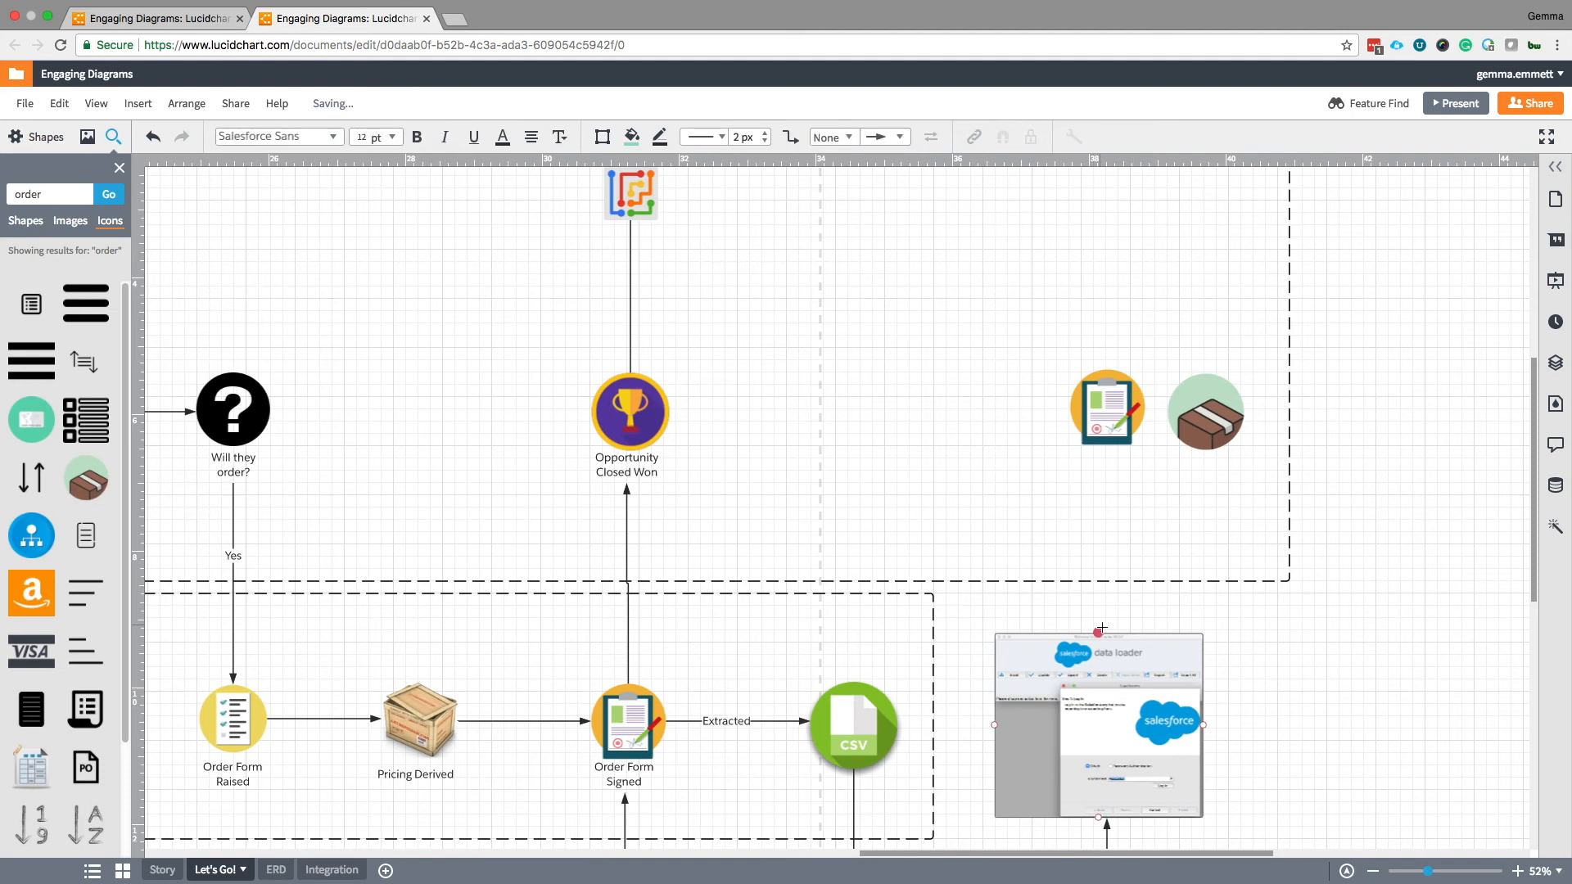
# Draw a straight arrow from the data loader image up to the copied clipboard icon and label it "Insert Orders".
pyautogui.moveTo(1098, 633); pyautogui.dragTo(1102, 461)
pyautogui.moveTo(1107, 450); pyautogui.dragTo(1105, 448)
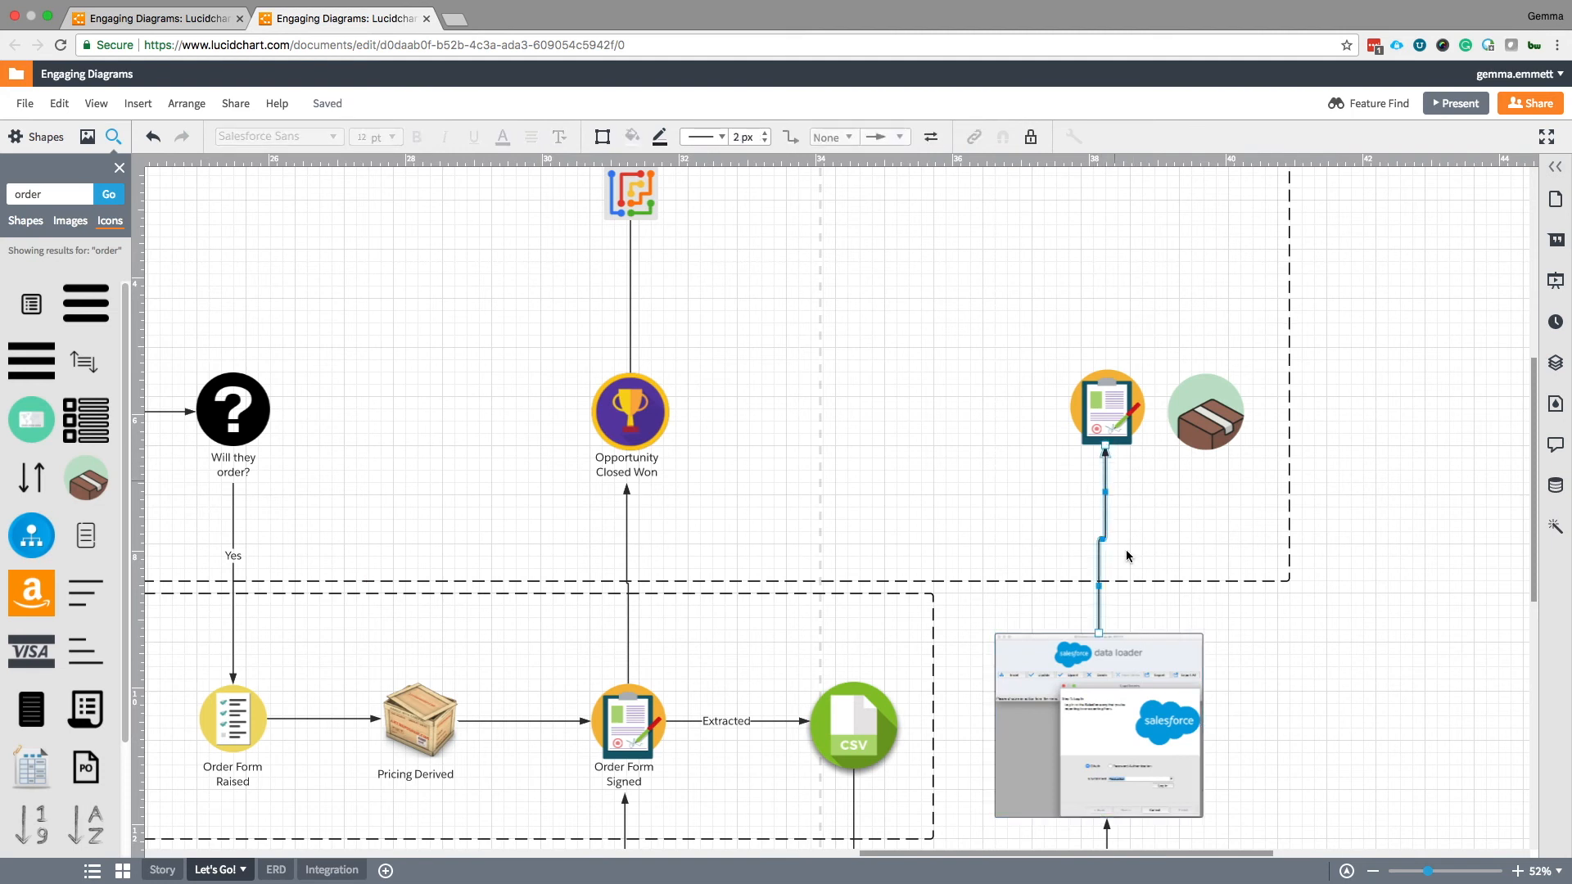
pyautogui.moveTo(1098, 632); pyautogui.dragTo(1105, 633)
pyautogui.doubleClick(1105, 527)
pyautogui.write('Insert Orders')
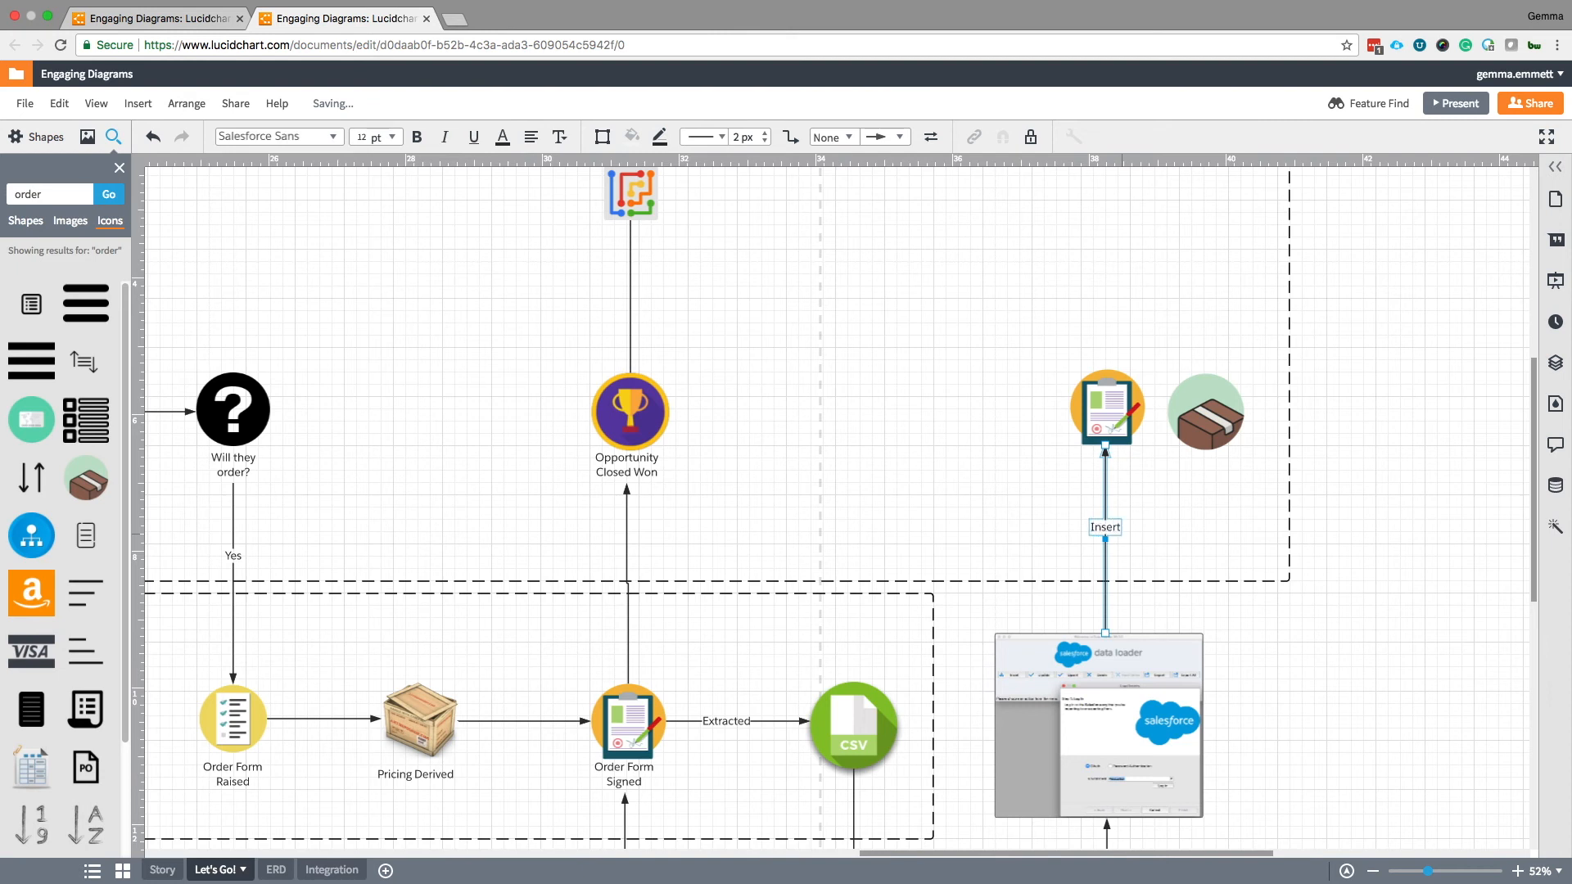
pyautogui.click(1193, 534)
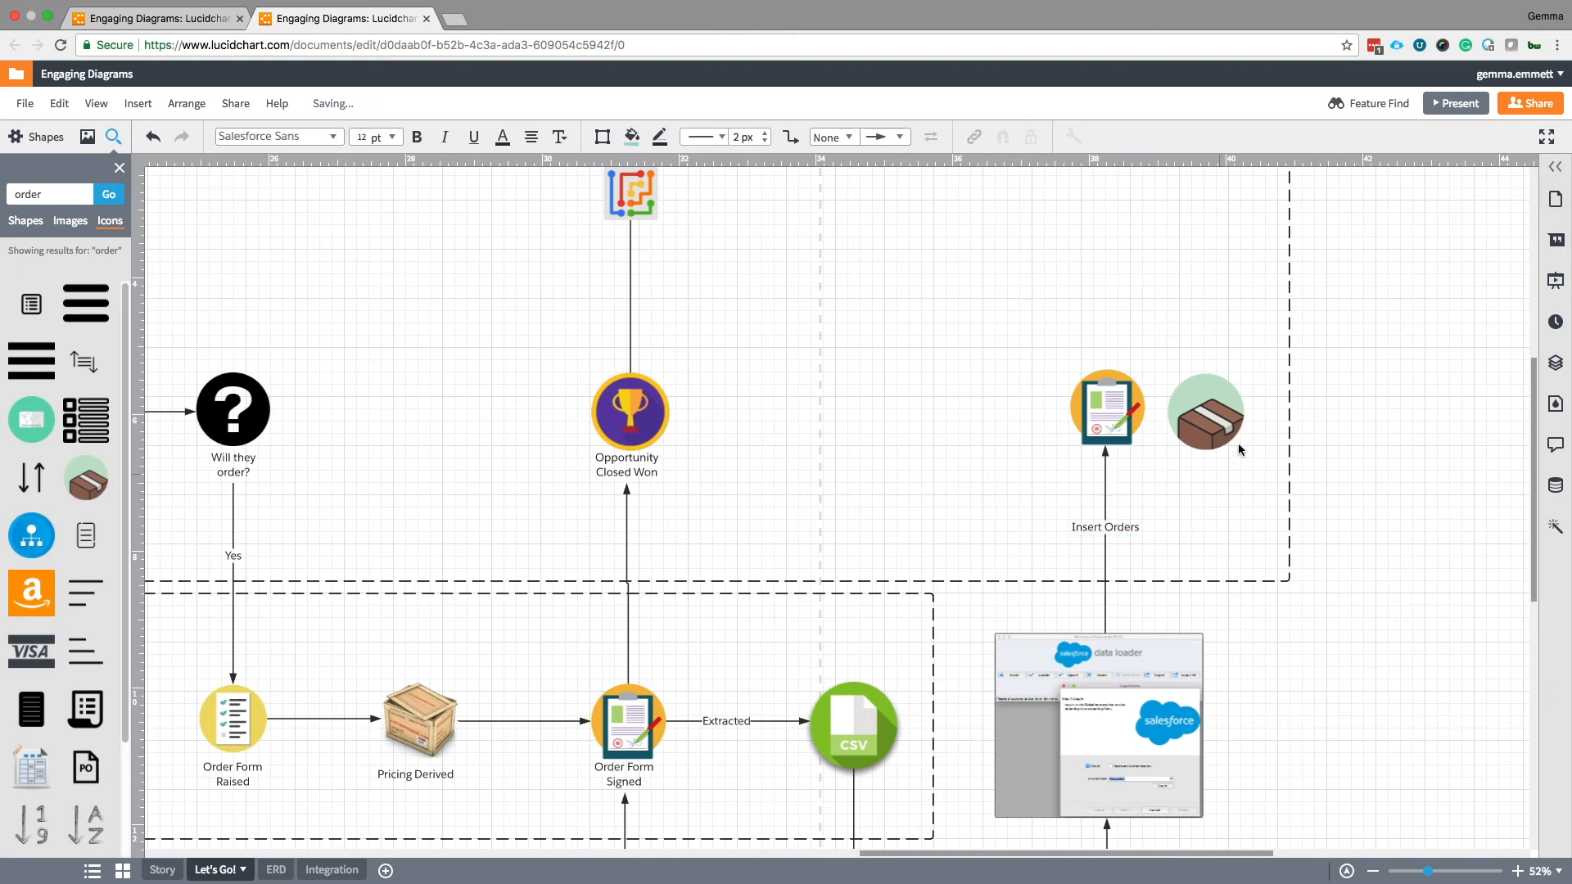
# Widen the upper dashed container to the right and move the box icon up and right, near the container's right edge.
pyautogui.moveTo(1221, 413); pyautogui.dragTo(1220, 286)
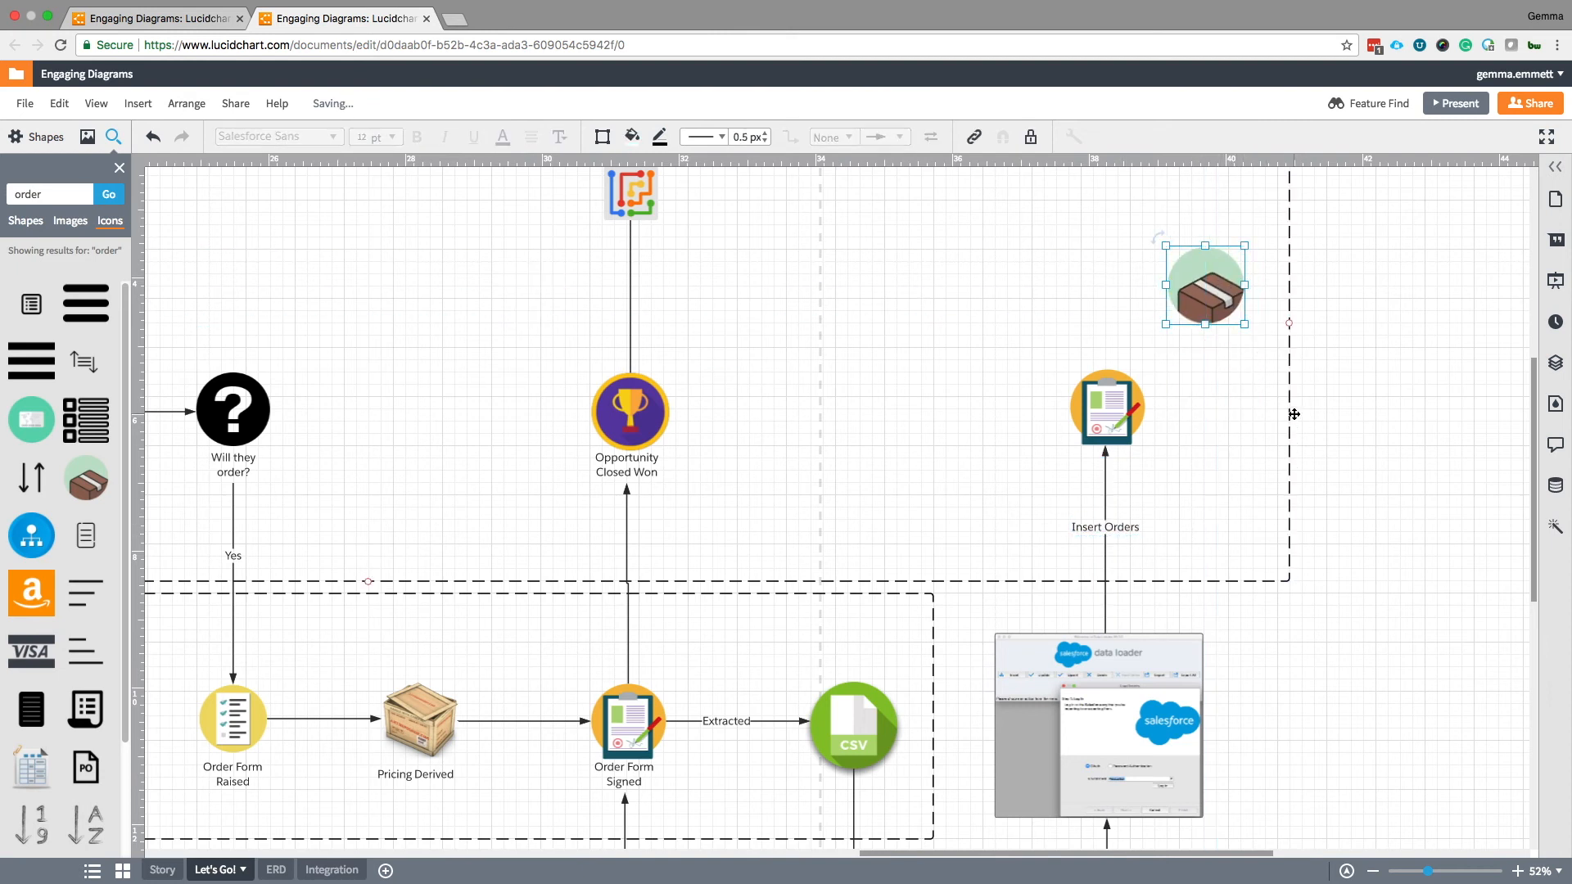
pyautogui.click(1288, 392)
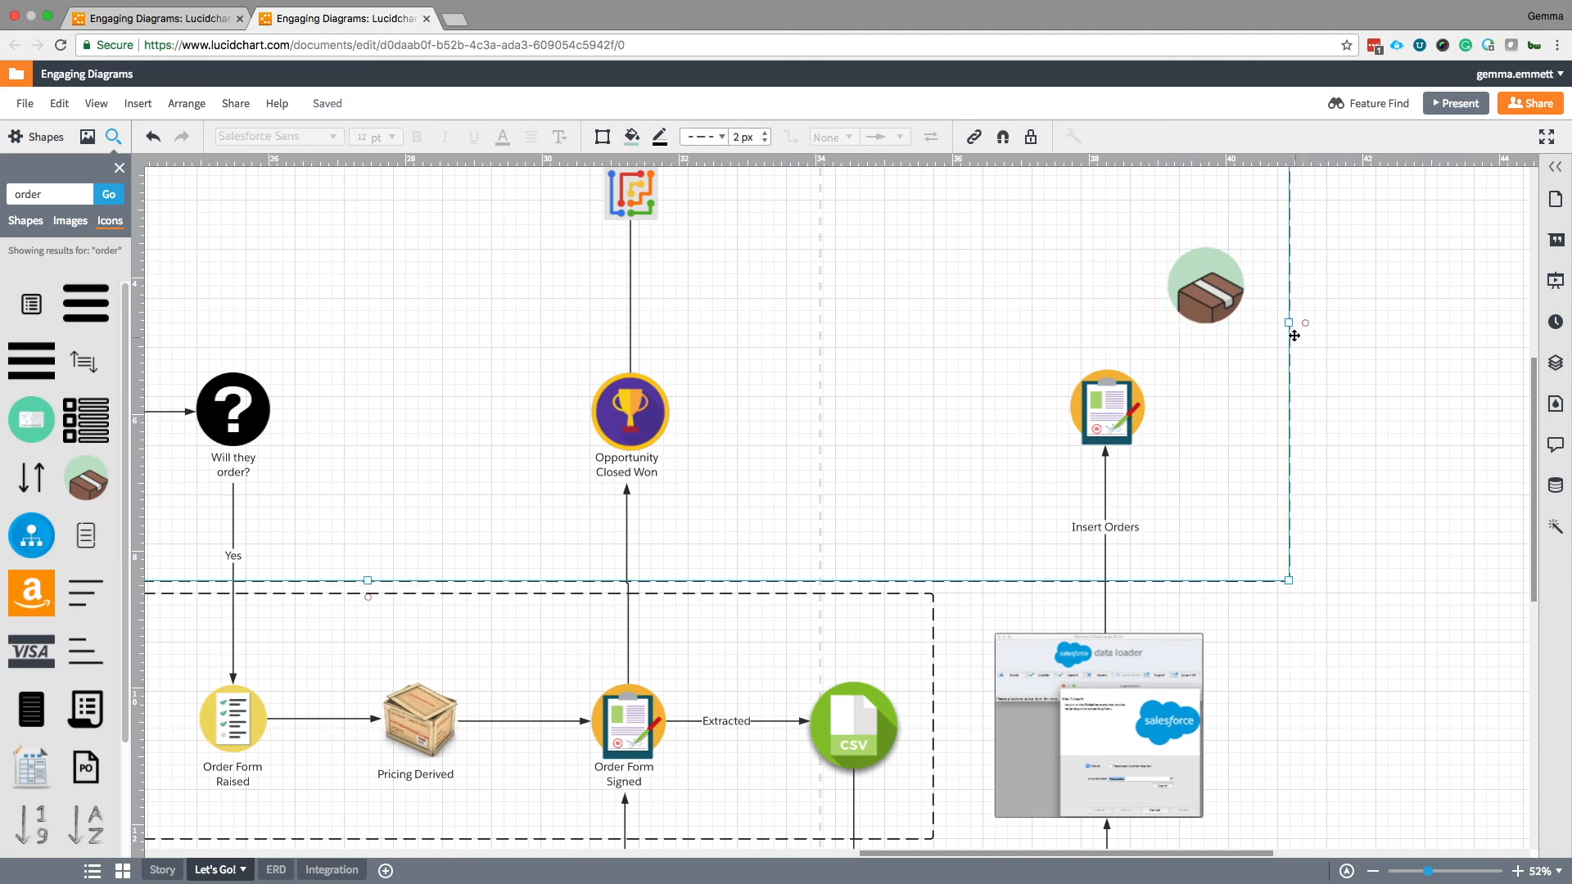
pyautogui.moveTo(1290, 322); pyautogui.dragTo(1436, 323)
pyautogui.moveTo(1220, 293); pyautogui.dragTo(1344, 285)
# Duplicate the green CSV icon and place the copy below the upper dashed container, to the lower right of the data loader image.
pyautogui.scroll(-3, 1446, 603)
pyautogui.click(857, 500)
pyautogui.click(1326, 742)
pyautogui.press('super+v')
pyautogui.moveTo(880, 486); pyautogui.dragTo(1372, 583)
pyautogui.scroll(4, 1438, 617)
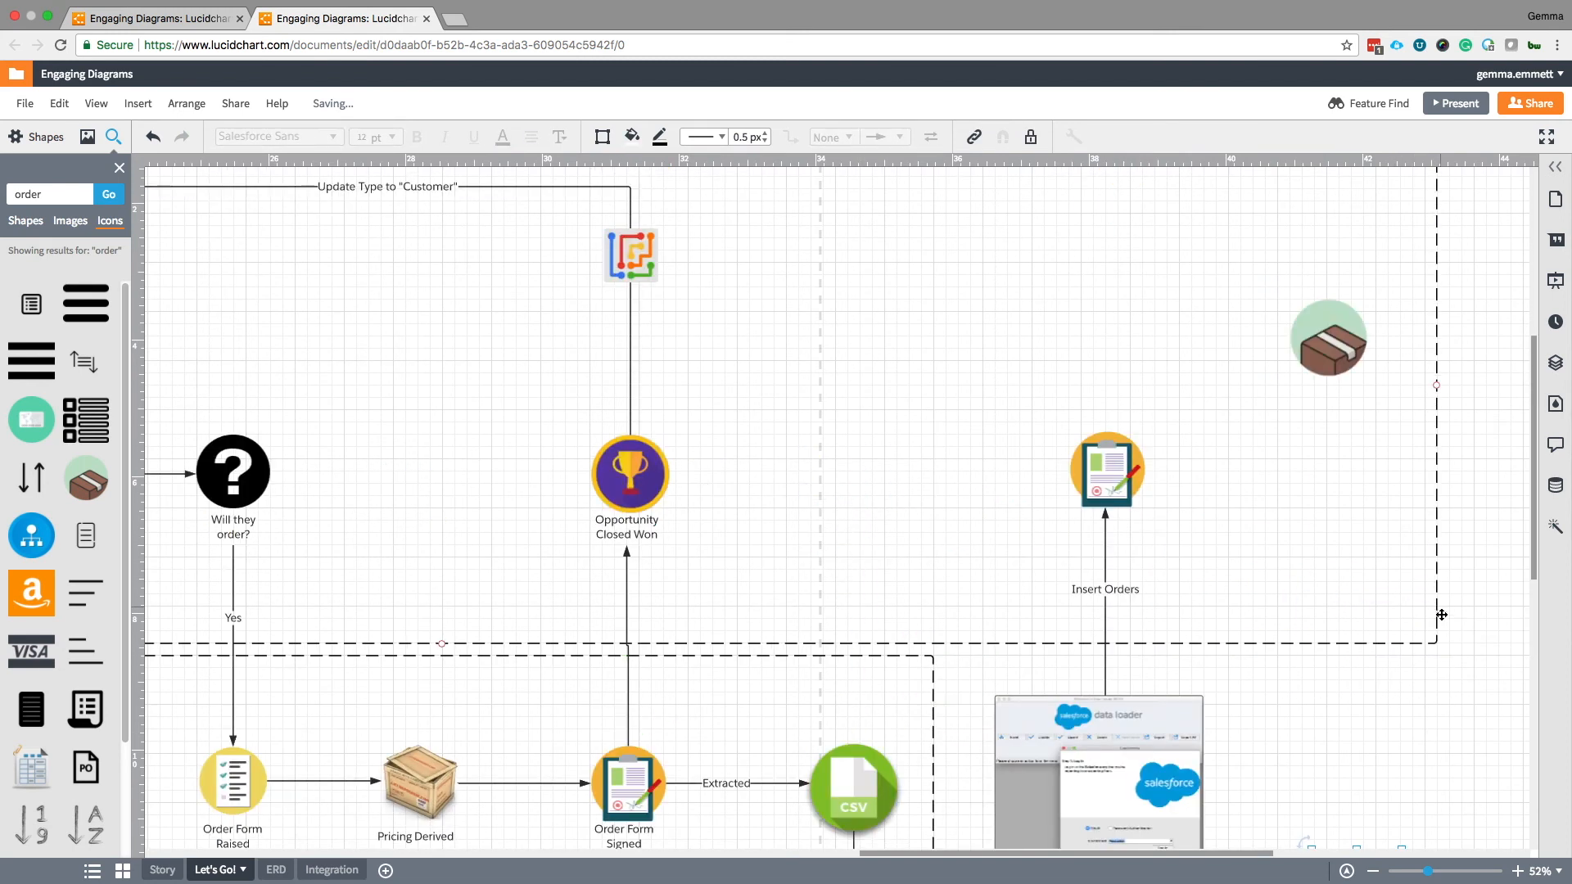
# Draw an elbow arrow from the copied clipboard icon to the new CSV icon, adjusting it to enter from directly above.
pyautogui.scroll(-3, 1425, 712)
pyautogui.scroll(2, 1424, 720)
pyautogui.moveTo(1309, 216); pyautogui.dragTo(1338, 311)
pyautogui.moveTo(1145, 319); pyautogui.dragTo(1308, 744)
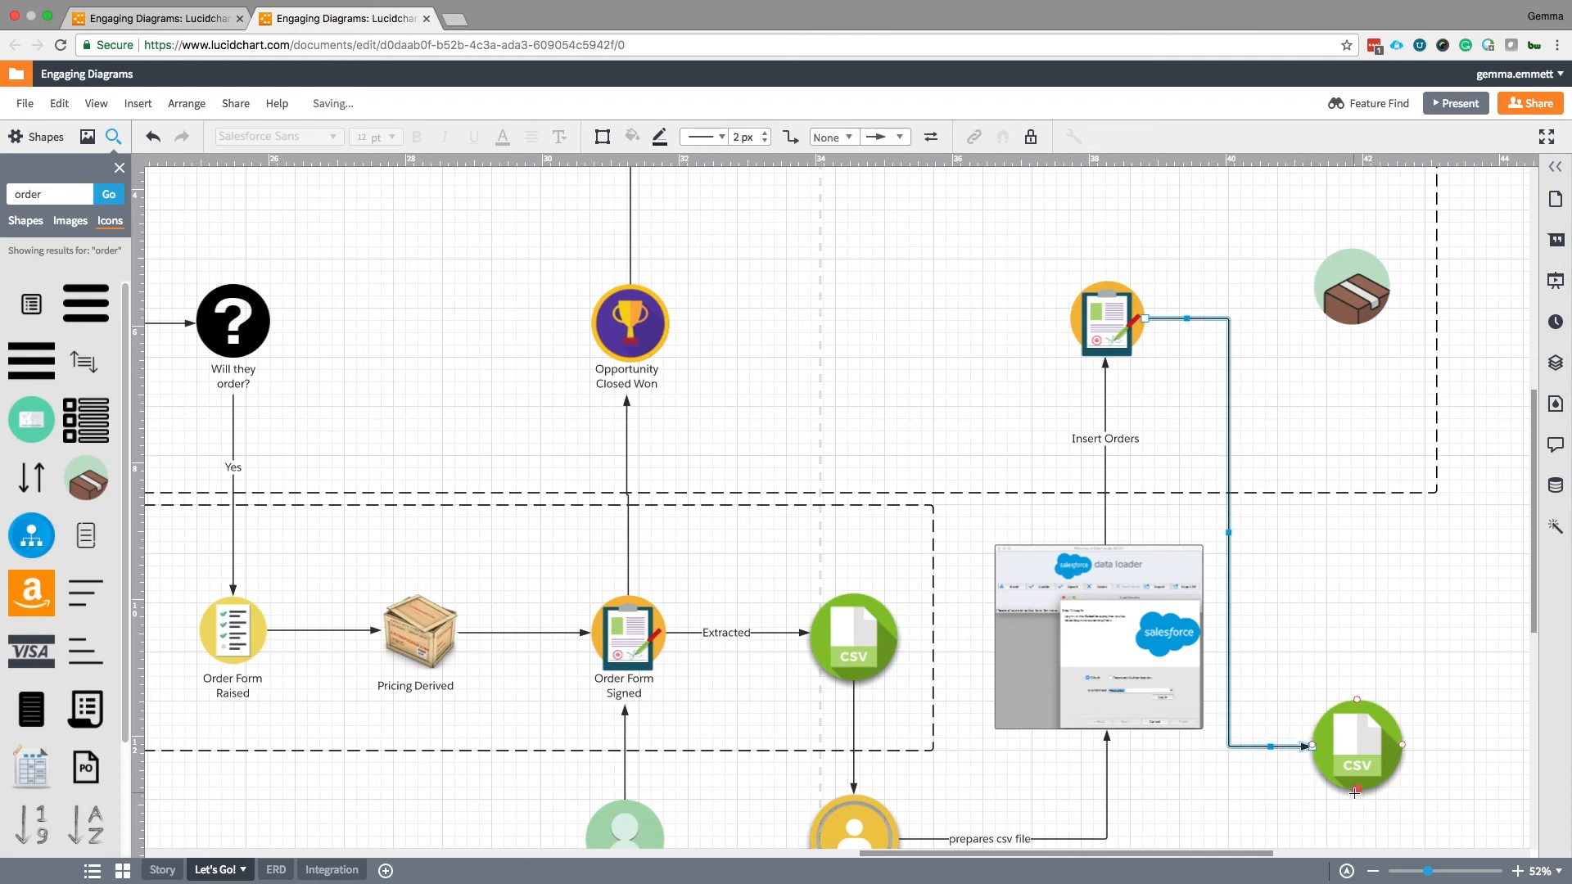
pyautogui.click(1425, 787)
pyautogui.scroll(-1, 1412, 753)
pyautogui.moveTo(1359, 668); pyautogui.dragTo(1324, 756)
pyautogui.click(1212, 711)
pyautogui.moveTo(1274, 737); pyautogui.dragTo(1325, 689)
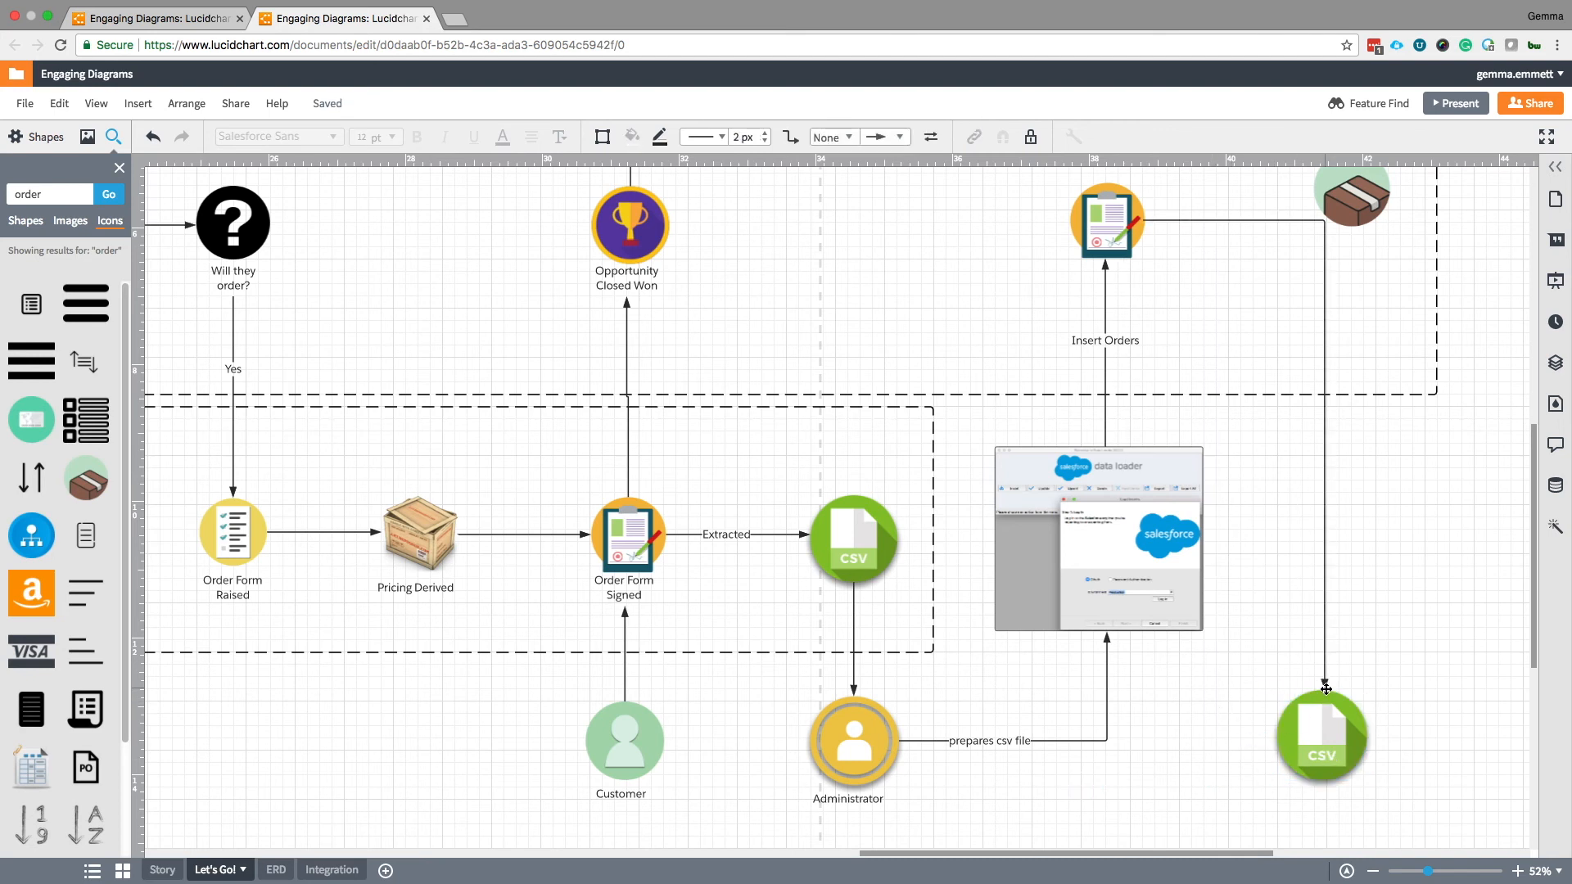
# Duplicate the Administrator label, place the copy beneath the new CSV icon and change its text to "Match Order Items to Order Ids".
pyautogui.scroll(-1, 900, 696)
pyautogui.click(894, 682)
pyautogui.click(1147, 710)
pyautogui.hotkey('ctrl', 'v')
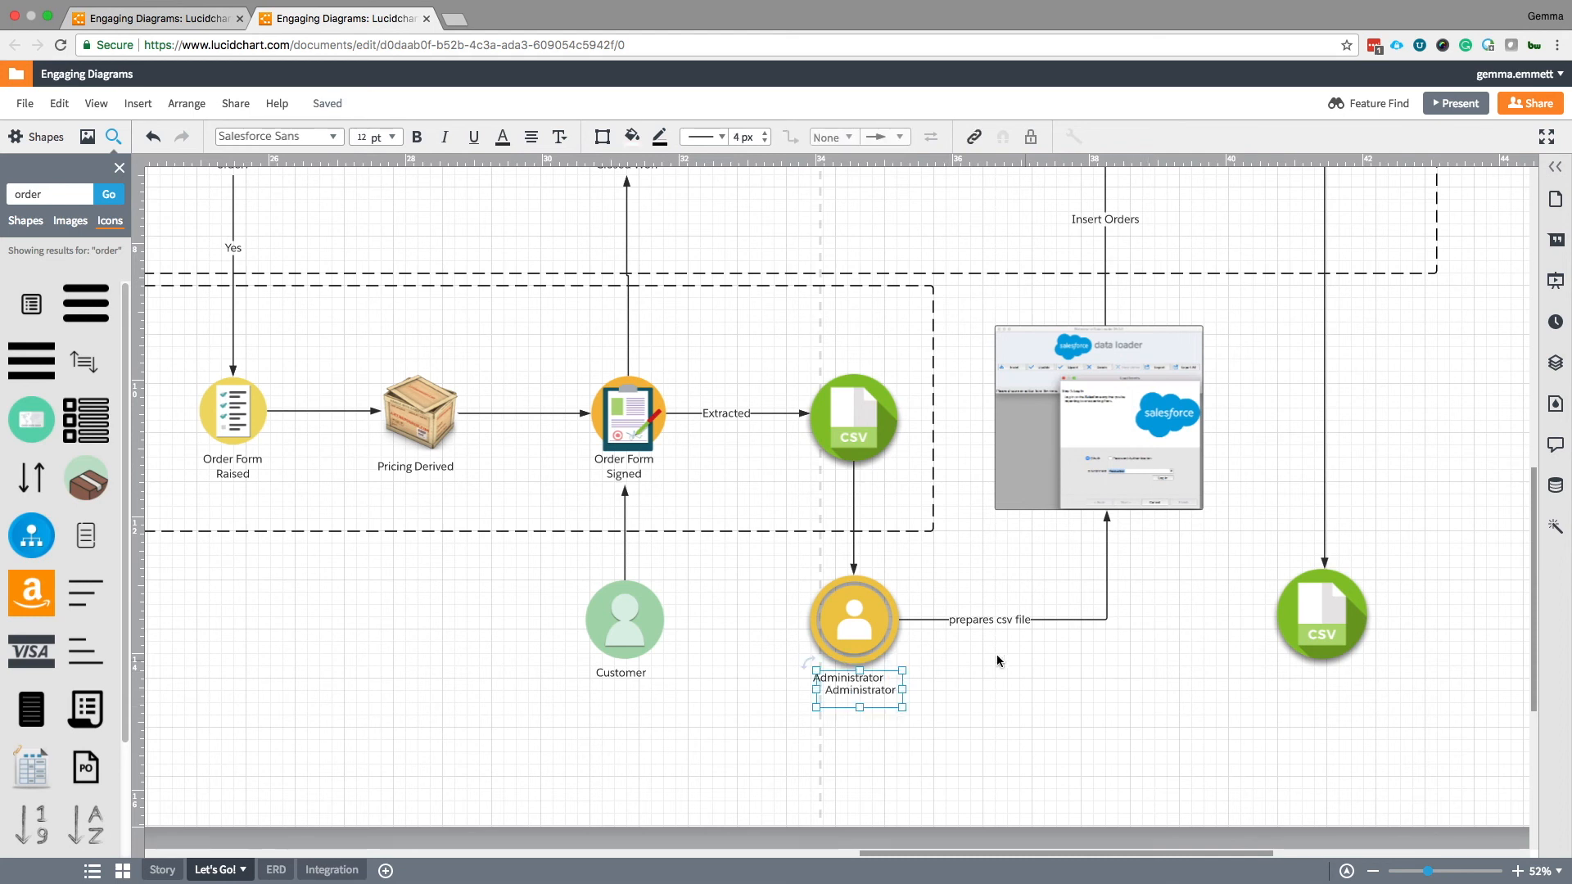
pyautogui.moveTo(877, 697); pyautogui.dragTo(1341, 680)
pyautogui.write('<atc')
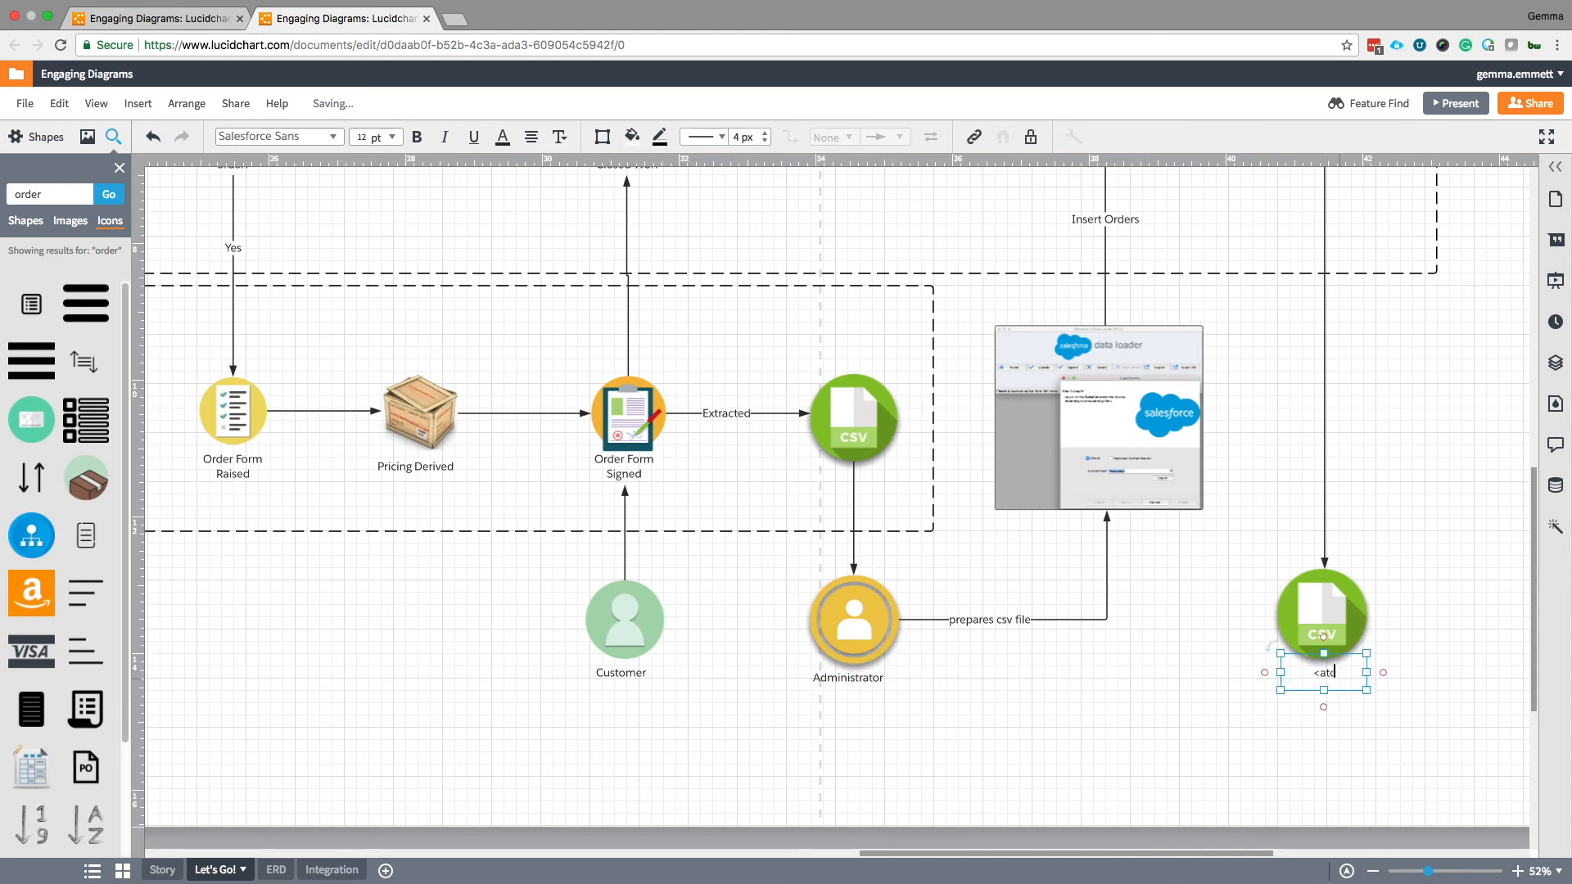
pyautogui.write('h Order Items to Order')
pyautogui.press('Return')
pyautogui.click(1395, 739)
pyautogui.moveTo(1342, 683); pyautogui.dragTo(1345, 694)
pyautogui.click(1406, 701)
# Shrink the data loader image, centre it on its arrows and place a copy to the upper right of the new CSV icon.
pyautogui.scroll(3, 1404, 701)
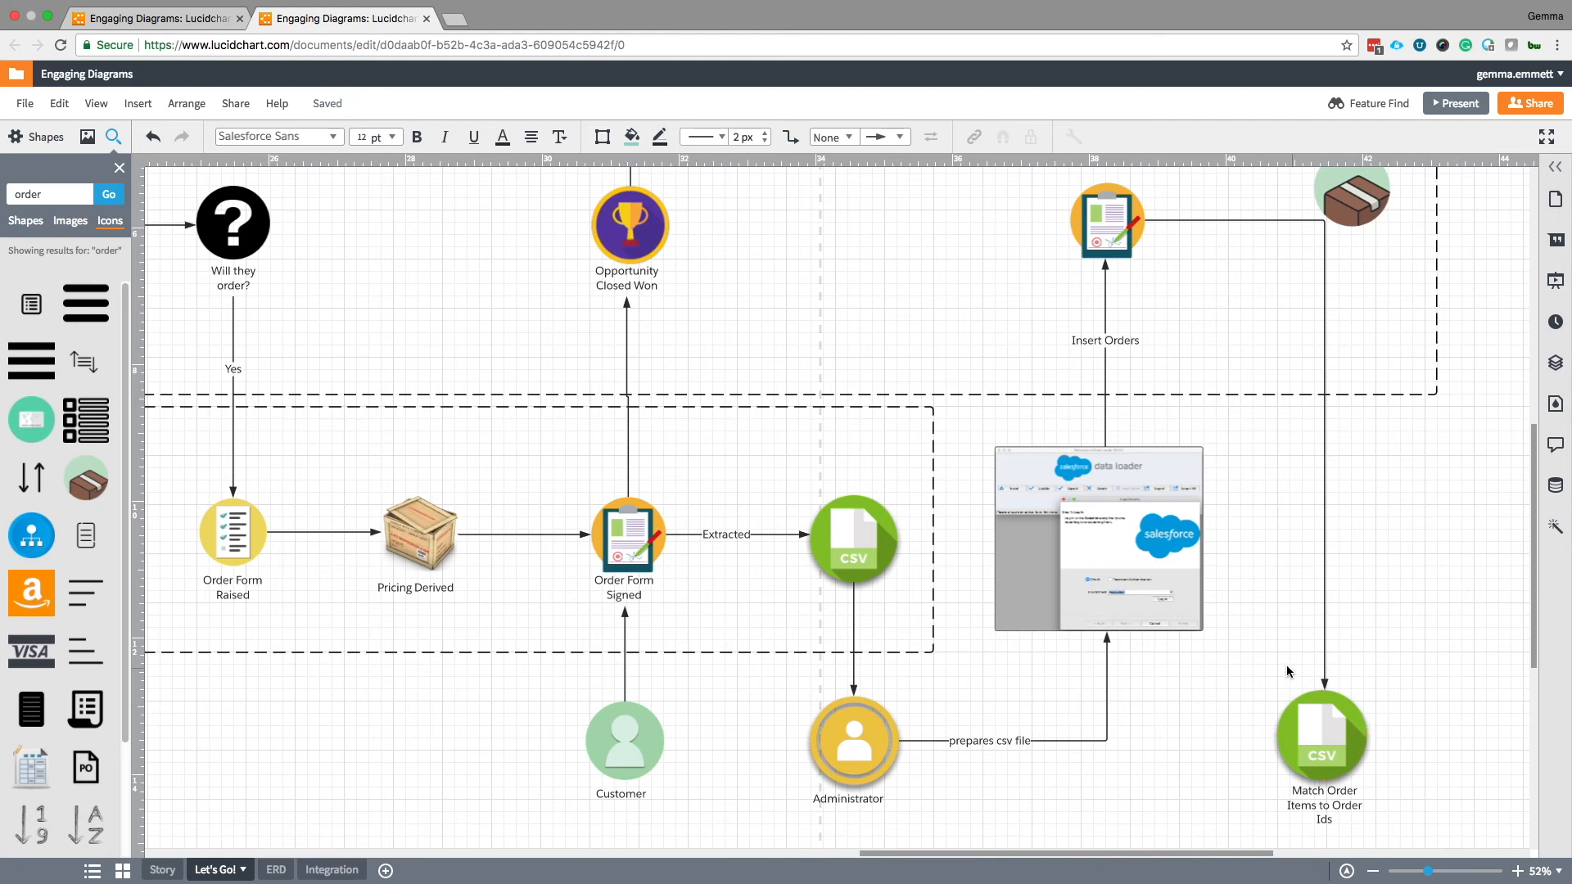
pyautogui.click(1157, 589)
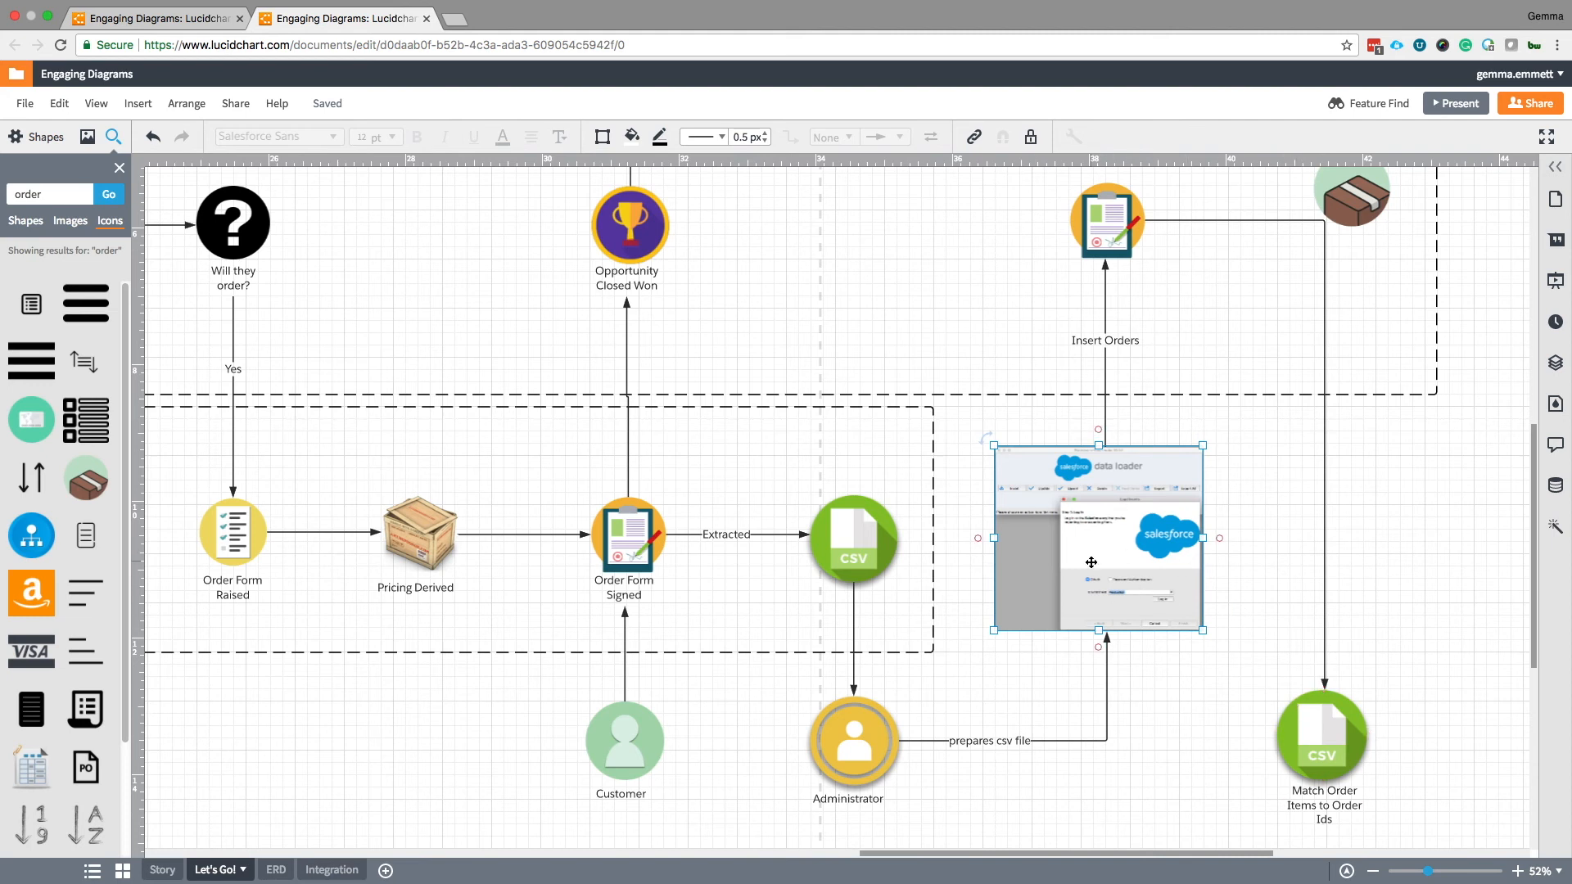
pyautogui.moveTo(1202, 629); pyautogui.dragTo(1111, 548)
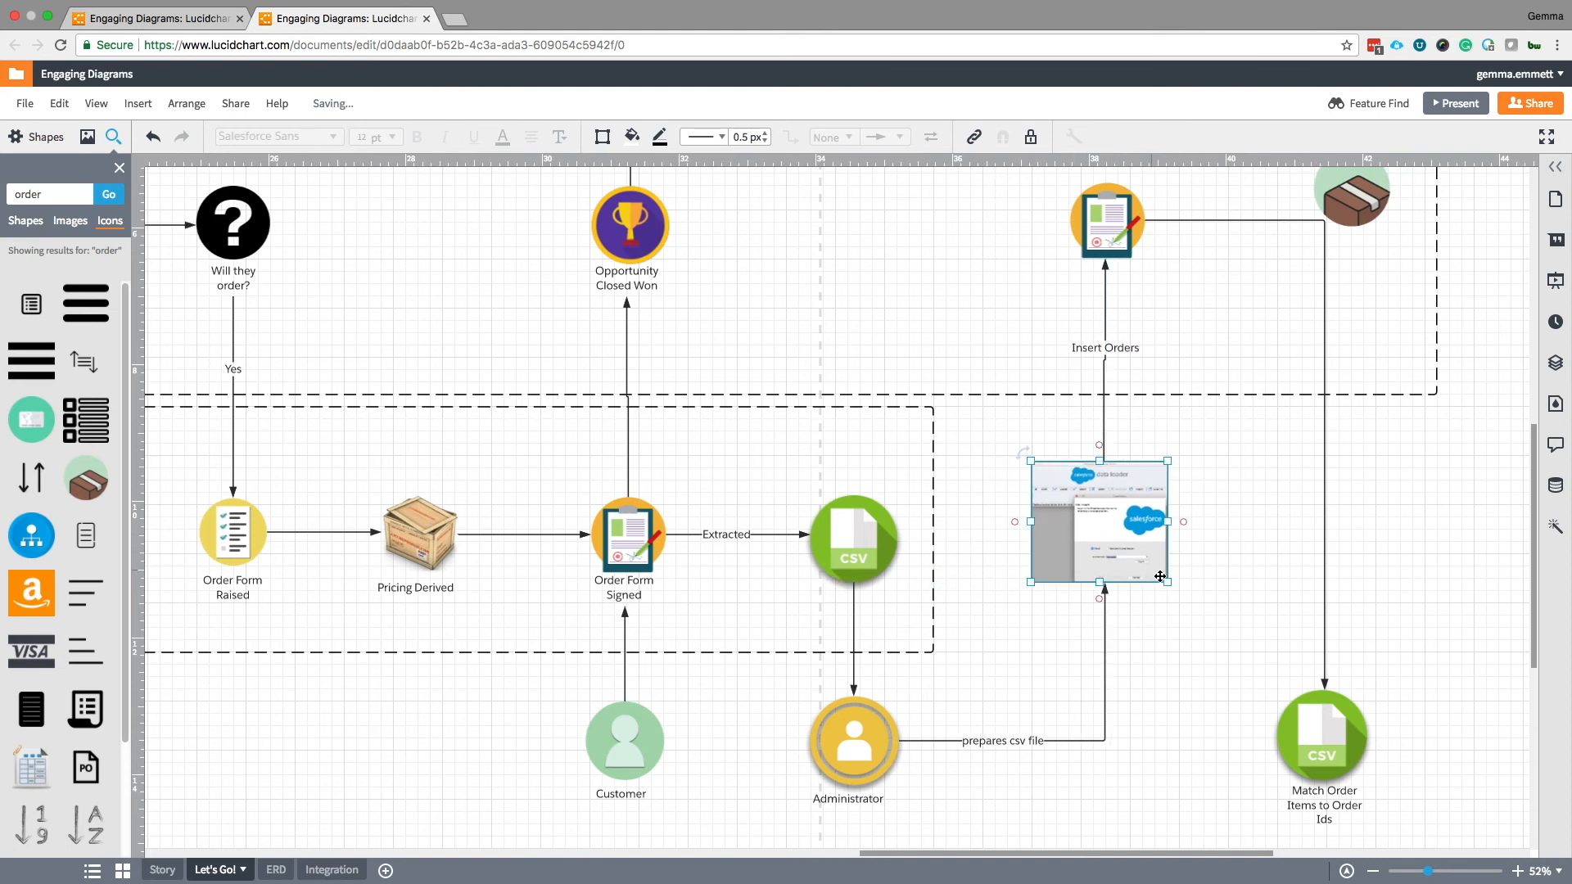
pyautogui.moveTo(1137, 534)
pyautogui.mouseDown()
pyautogui.moveTo(1497, 557)
pyautogui.moveTo(1221, 520)
pyautogui.moveTo(1159, 529)
pyautogui.mouseUp()
# Draw an elbow arrow from the Match Order Items CSV icon up to the copied data loader image.
pyautogui.click(1061, 743)
pyautogui.moveTo(1050, 736); pyautogui.dragTo(1164, 584)
pyautogui.click(1192, 455)
# Widen the upper dashed container to about 22.125 in and move the box icon directly above the copied data loader image.
pyautogui.scroll(2, 1177, 500)
pyautogui.scroll(1, 1177, 500)
pyautogui.click(1116, 278)
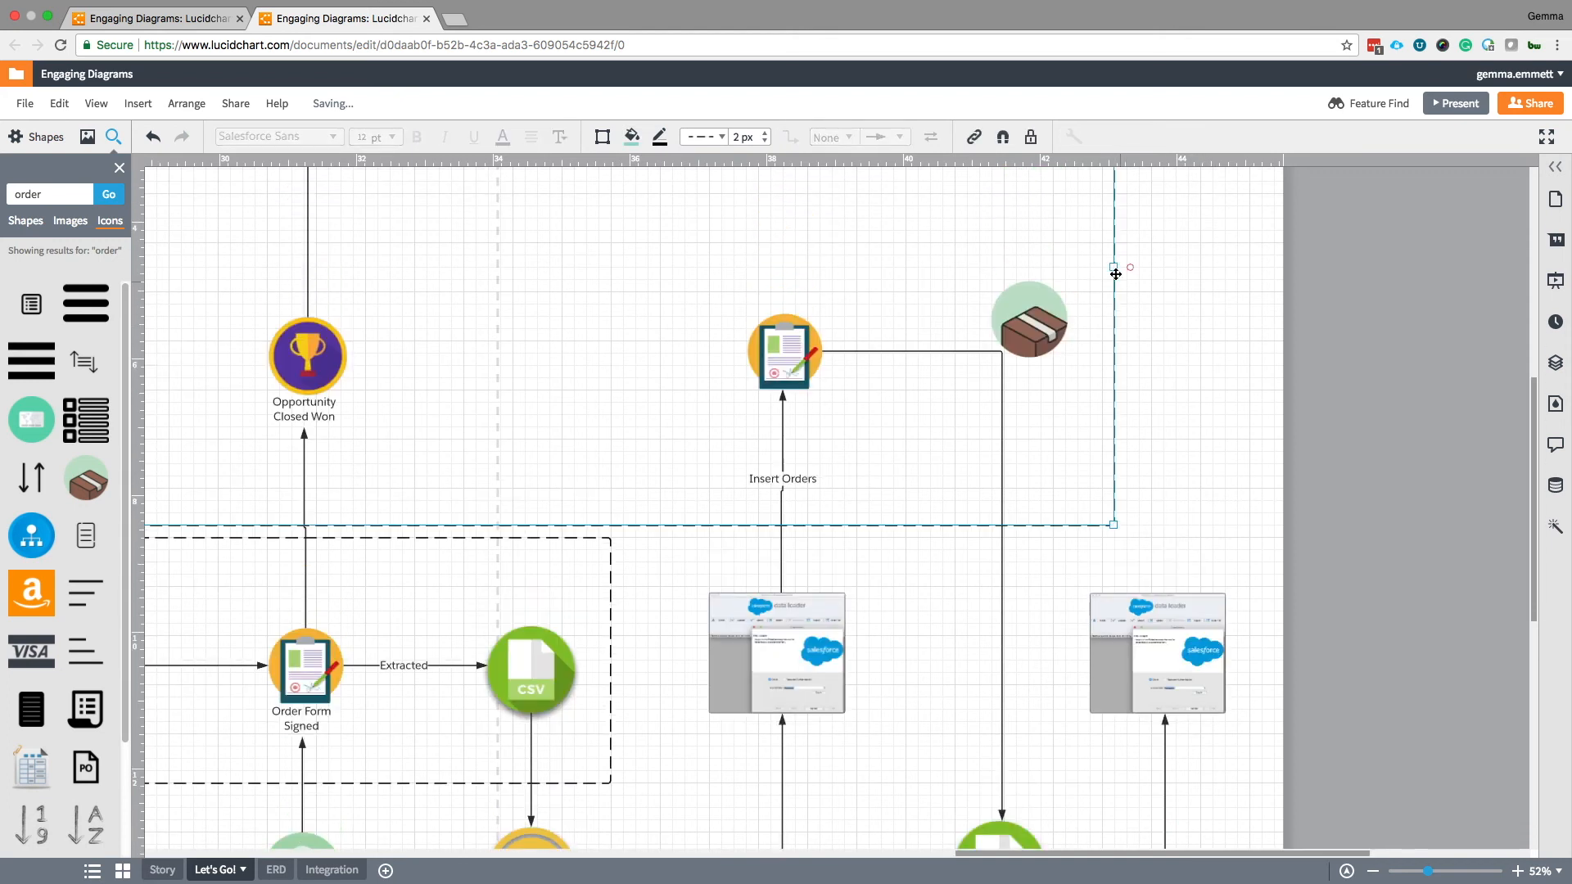
pyautogui.moveTo(1111, 269); pyautogui.dragTo(1298, 269)
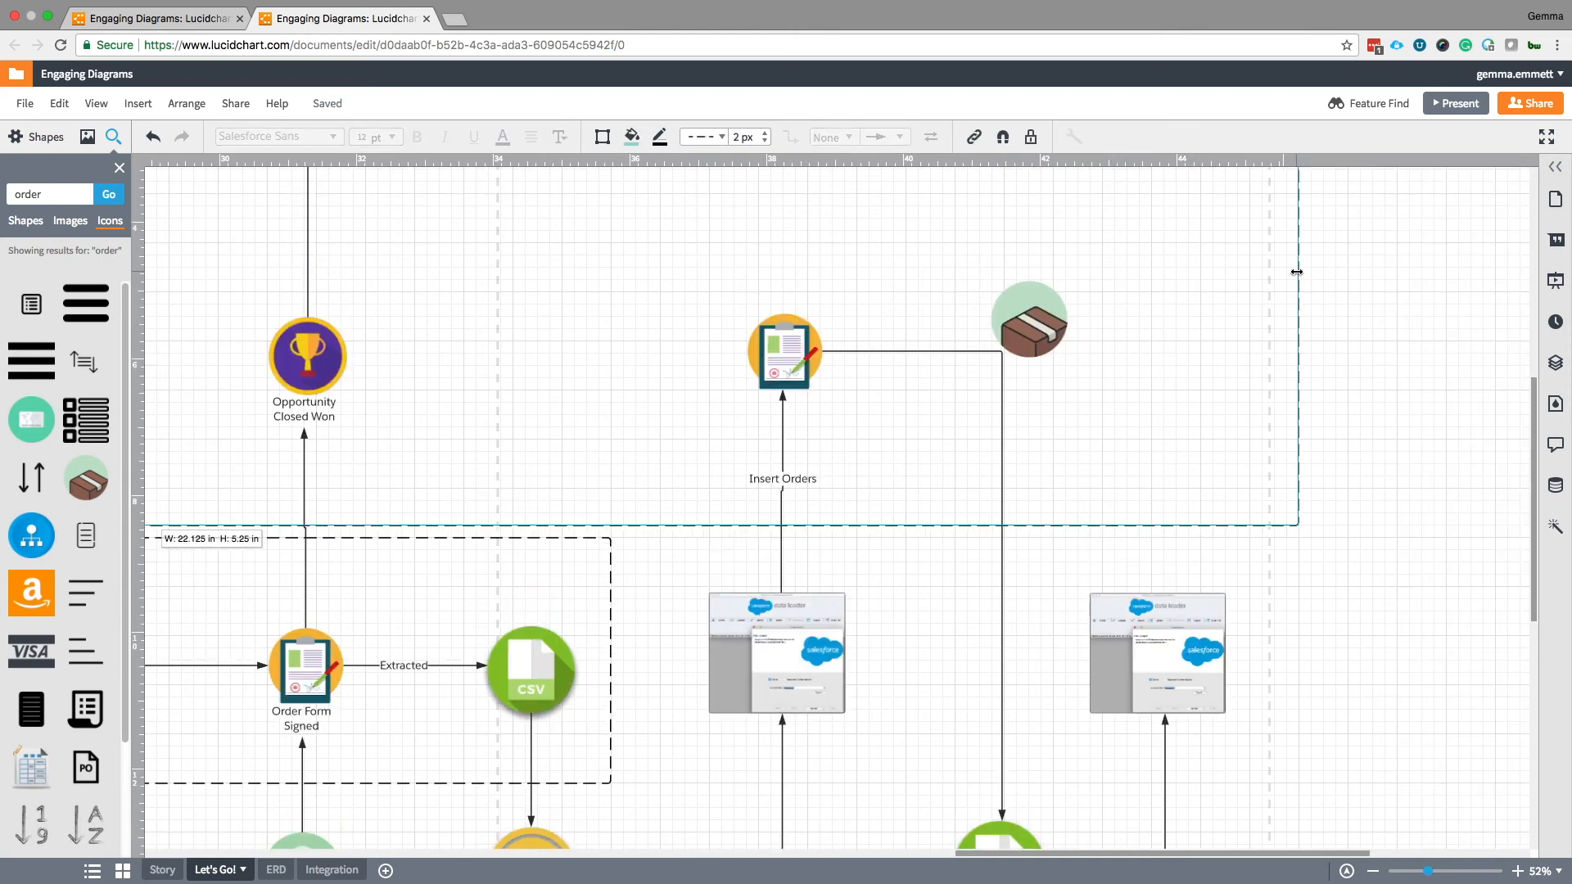
pyautogui.moveTo(1033, 335)
pyautogui.mouseDown()
pyautogui.moveTo(1202, 347)
pyautogui.moveTo(1162, 359)
pyautogui.mouseUp()
# Draw a straight arrow from the copied data loader image up to the box icon and label it "Insert Order Items".
pyautogui.moveTo(1157, 593); pyautogui.dragTo(1158, 391)
pyautogui.doubleClick(1159, 487)
pyautogui.write('Insert Order Items')
pyautogui.click(1371, 483)
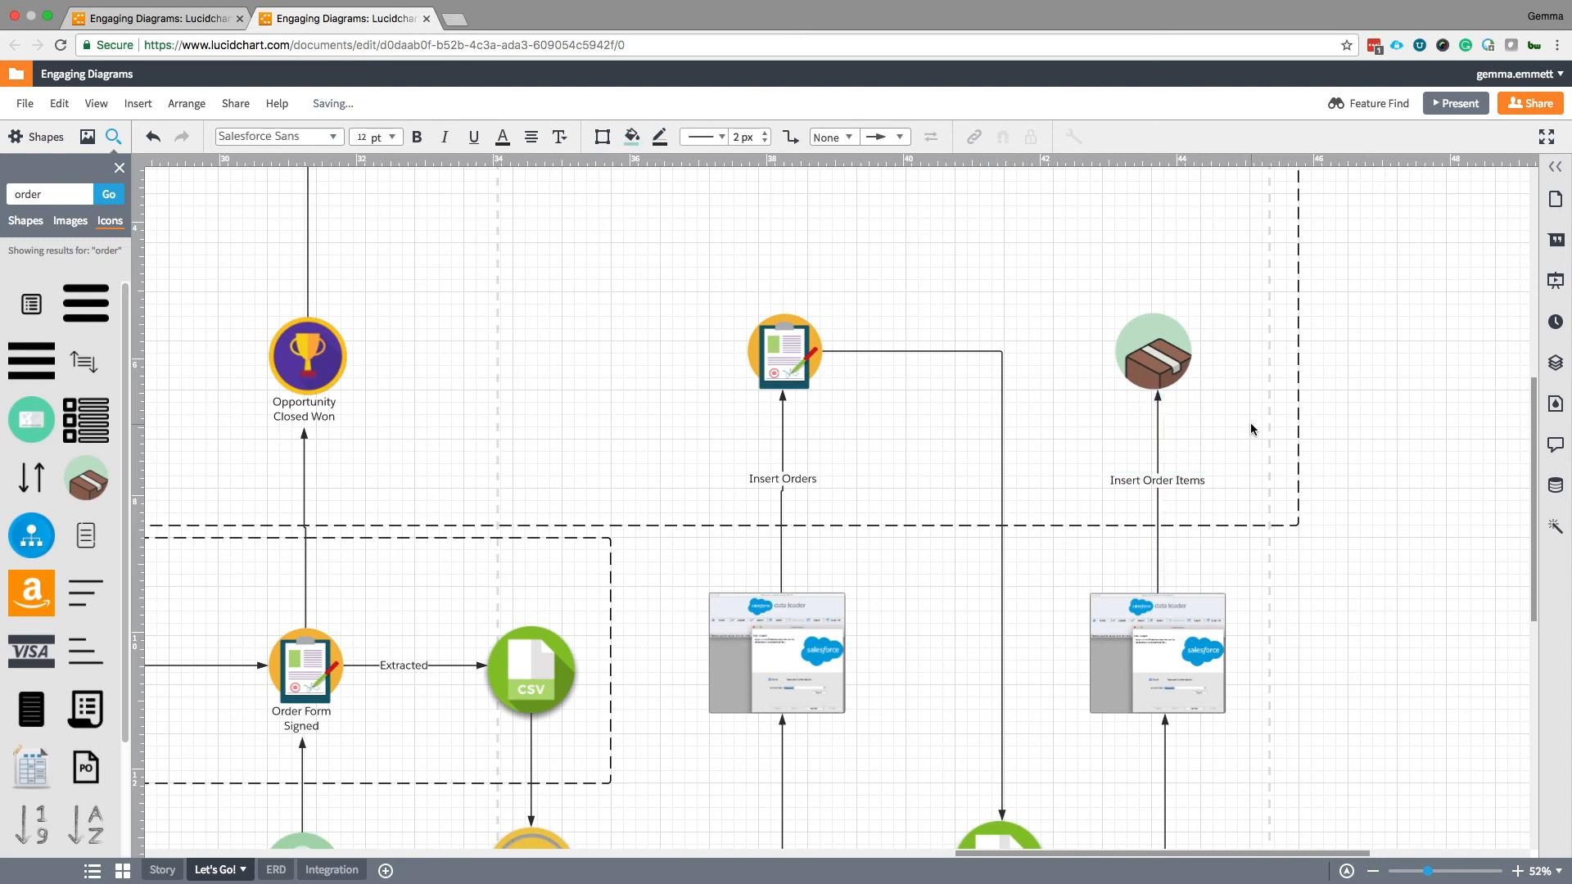
pyautogui.scroll(3, 1250, 429)
pyautogui.click(1144, 448)
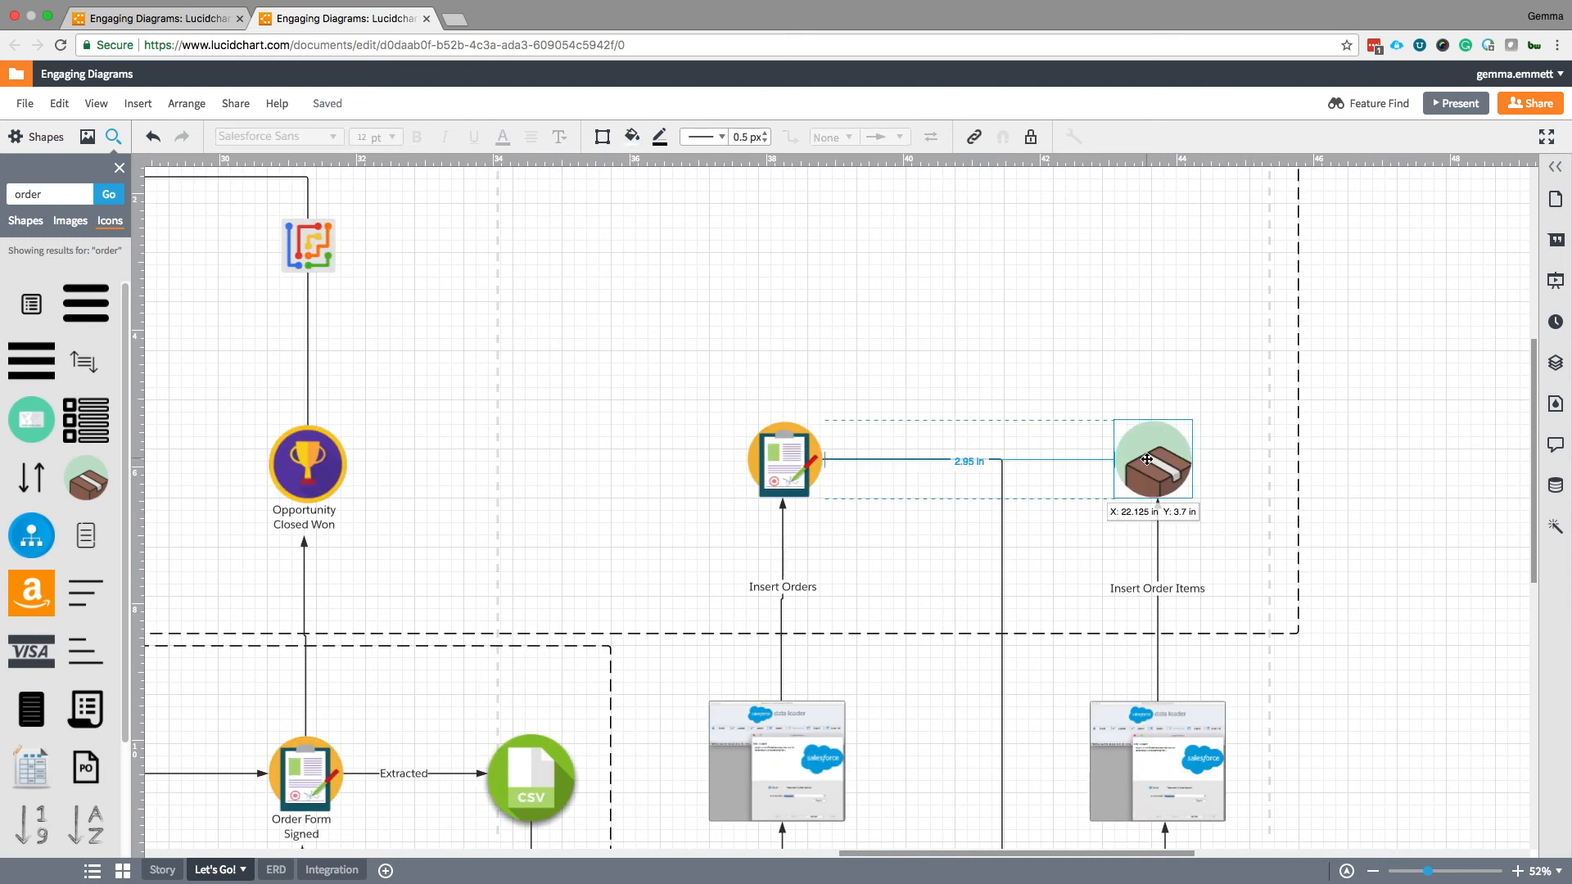
pyautogui.click(1351, 494)
pyautogui.scroll(-6, 1302, 489)
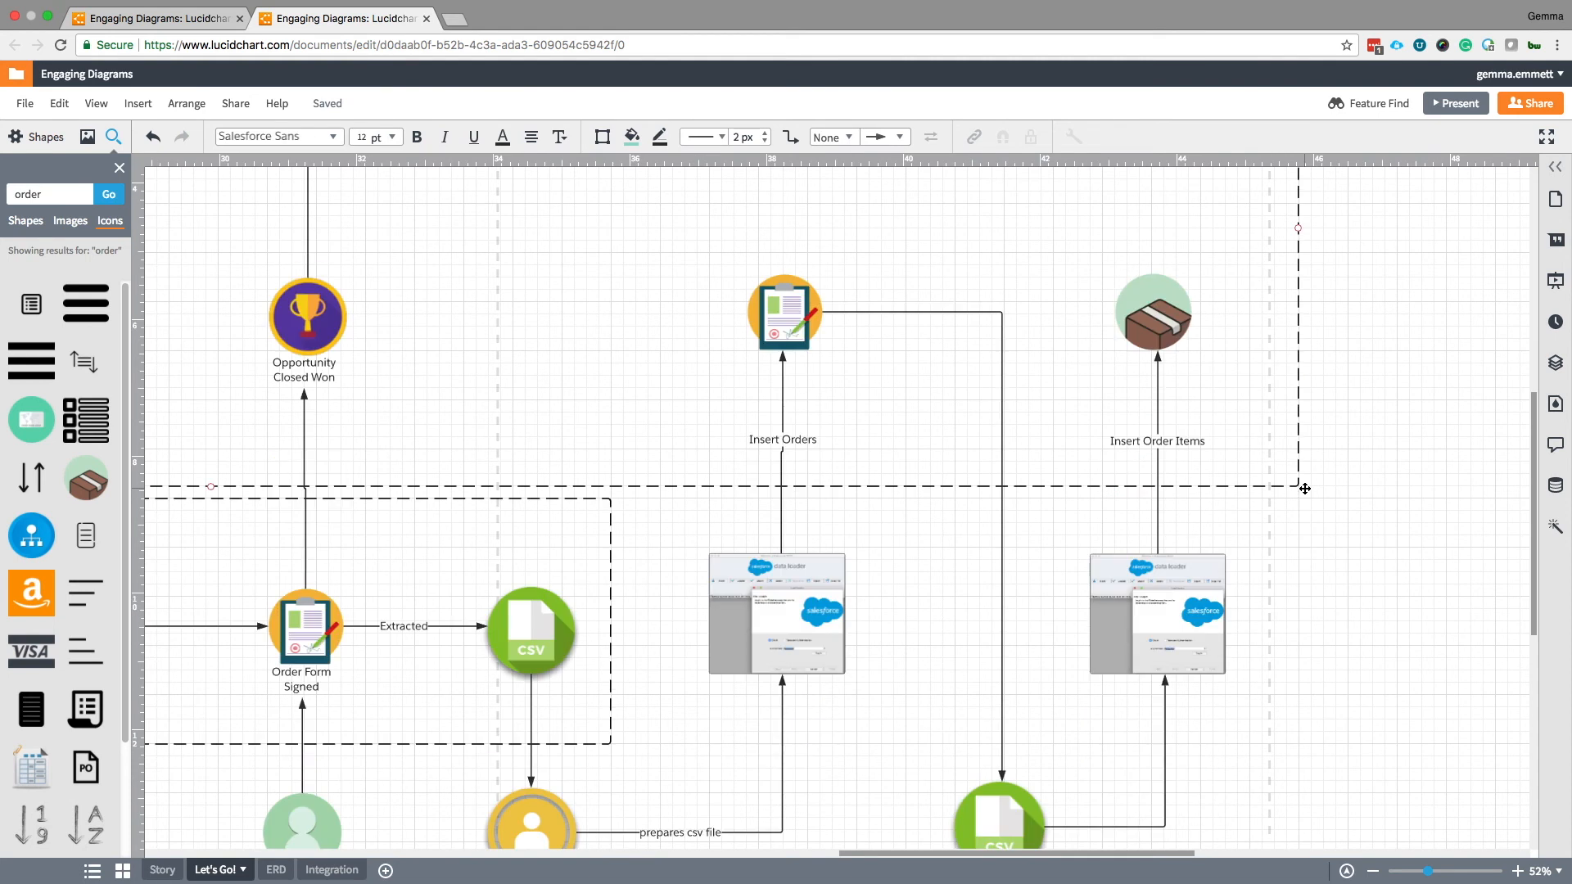
pyautogui.scroll(8, 1301, 487)
pyautogui.scroll(-10, 1298, 479)
pyautogui.scroll(3, 1303, 572)
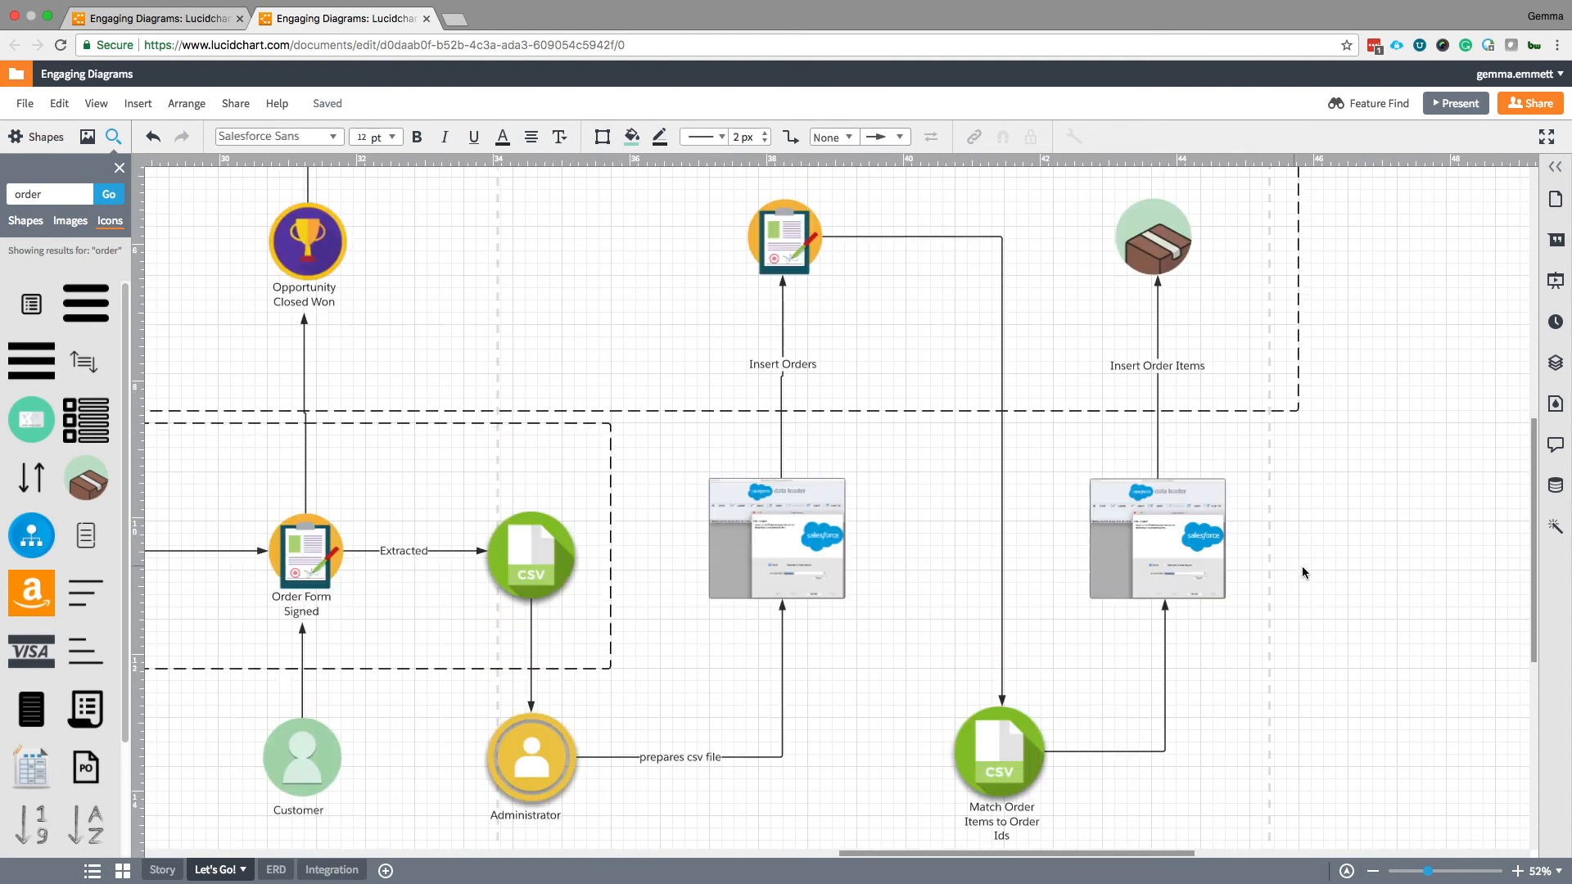
pyautogui.scroll(1, 1287, 564)
pyautogui.scroll(5, 1140, 381)
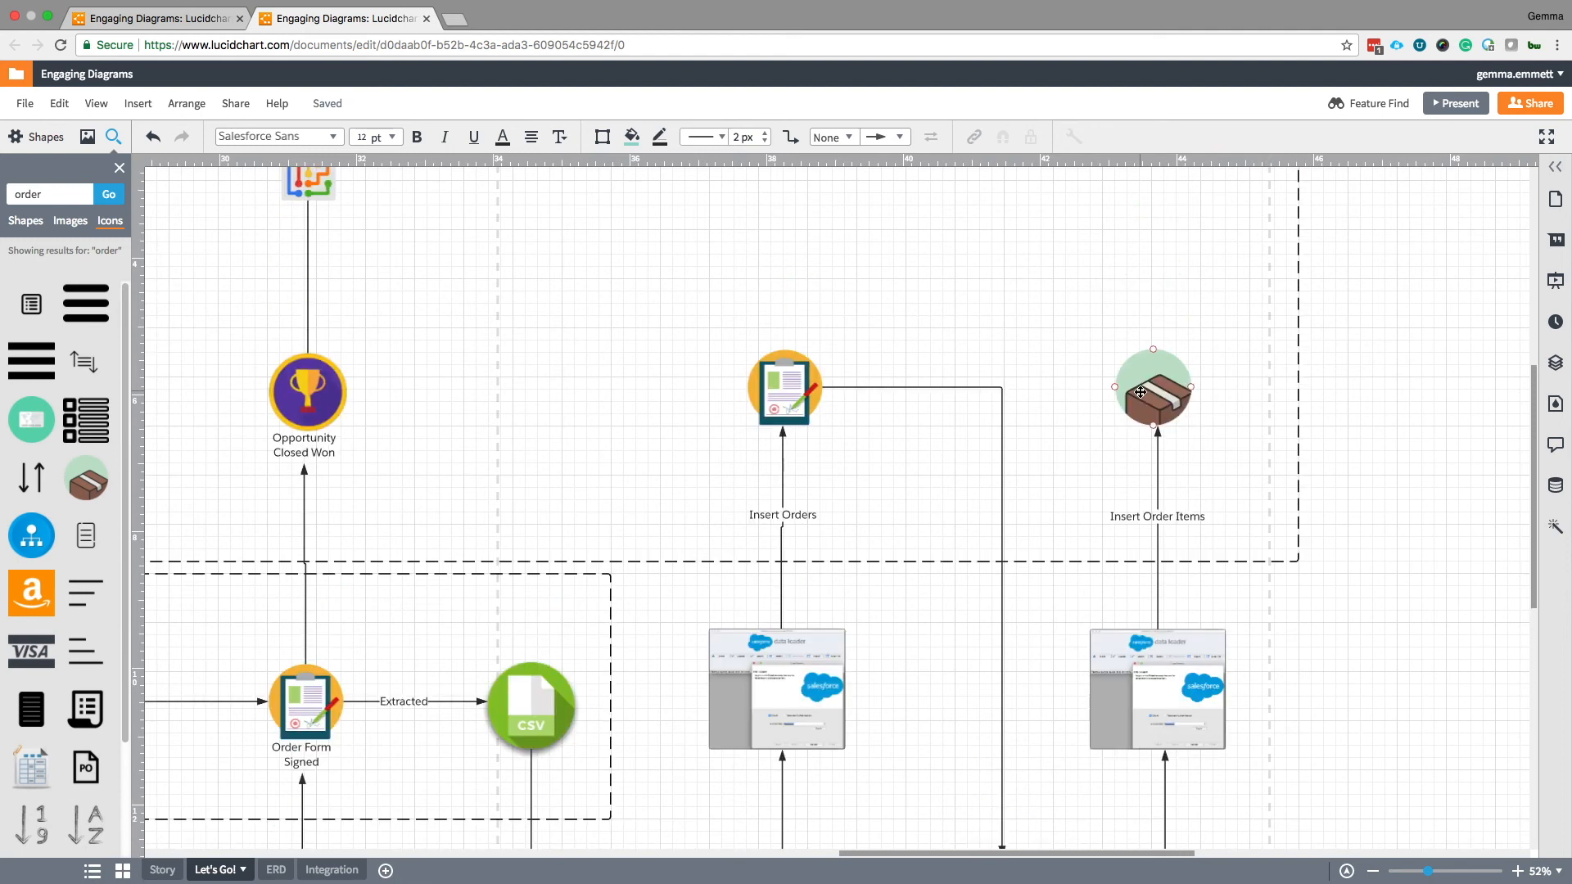
pyautogui.click(1140, 392)
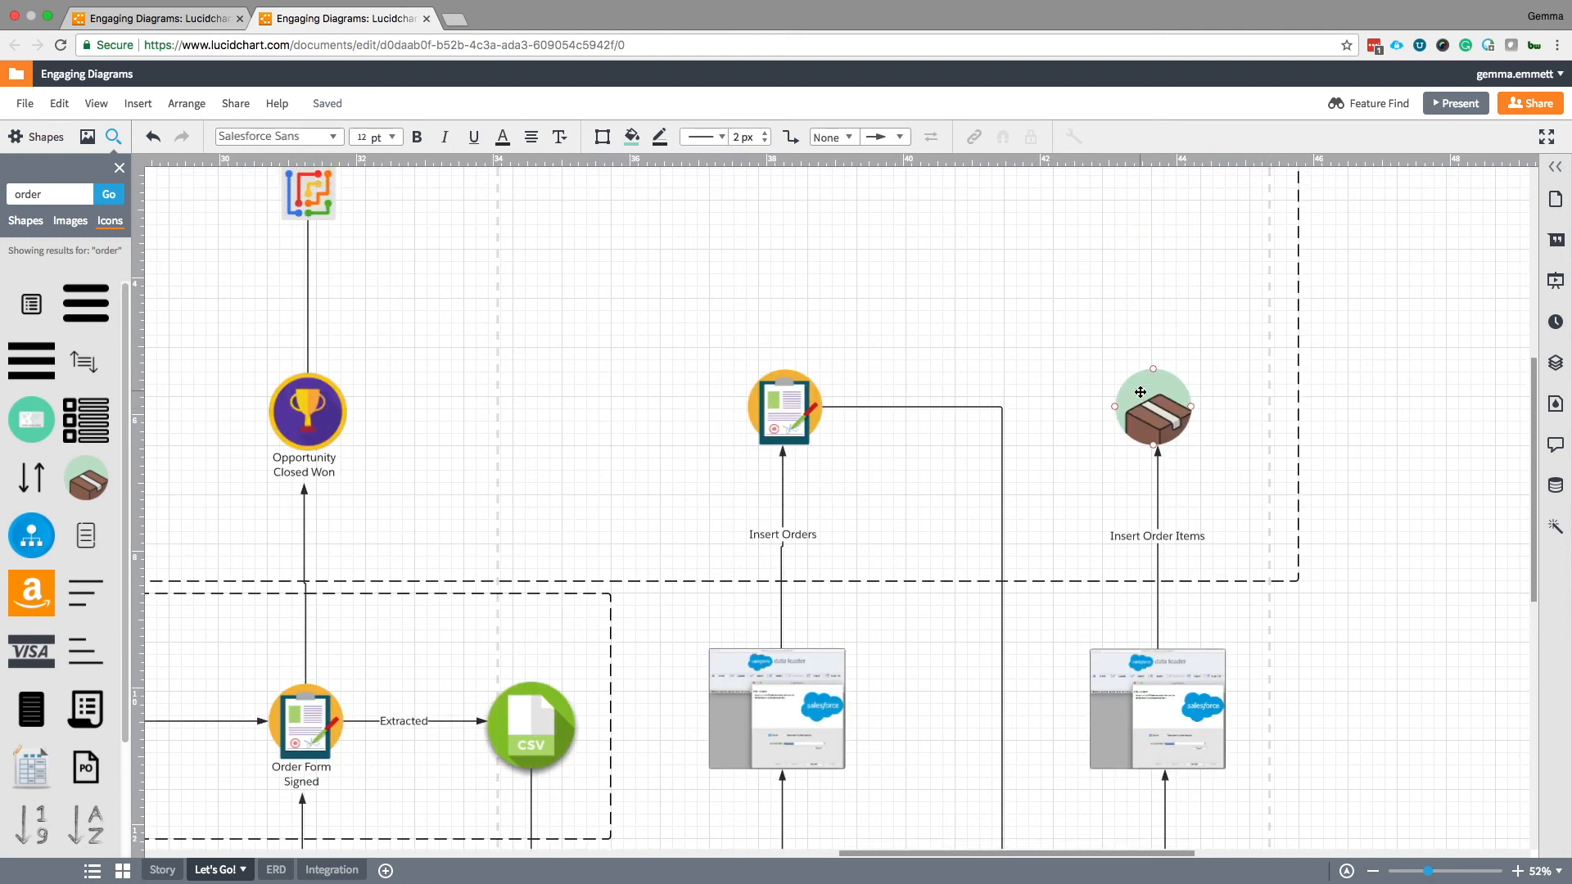
# Widen the upper dashed container to about 23.5 in by extending its right edge.
pyautogui.scroll(4, 1319, 425)
pyautogui.click(1298, 409)
pyautogui.moveTo(1299, 441); pyautogui.dragTo(1432, 441)
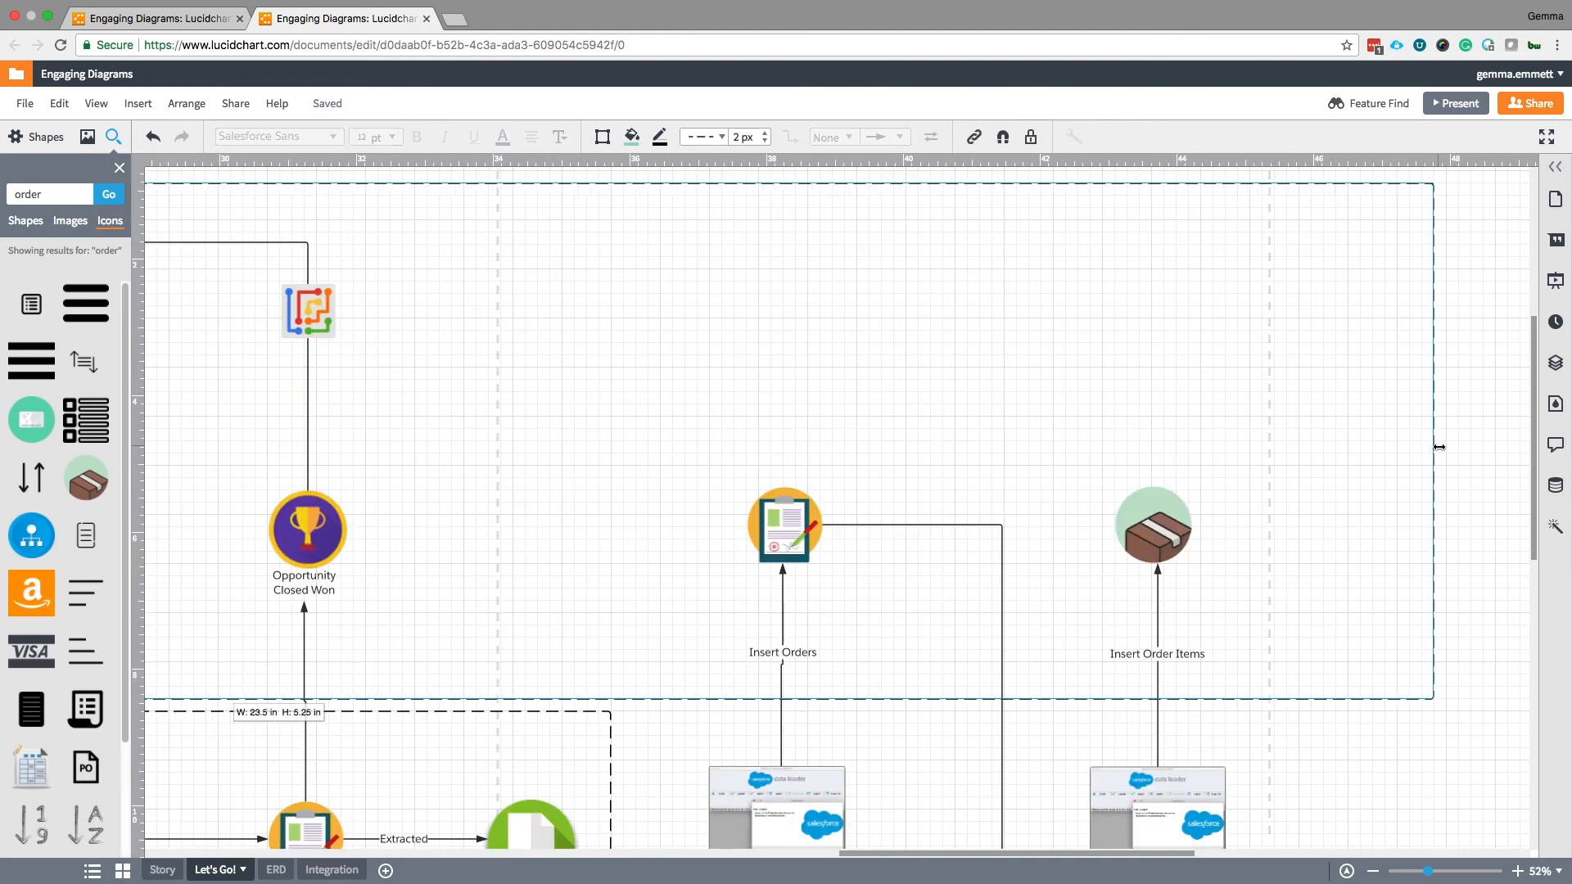
# Search the icon library for "charts" and for "opportunity".
pyautogui.doubleClick(17, 194)
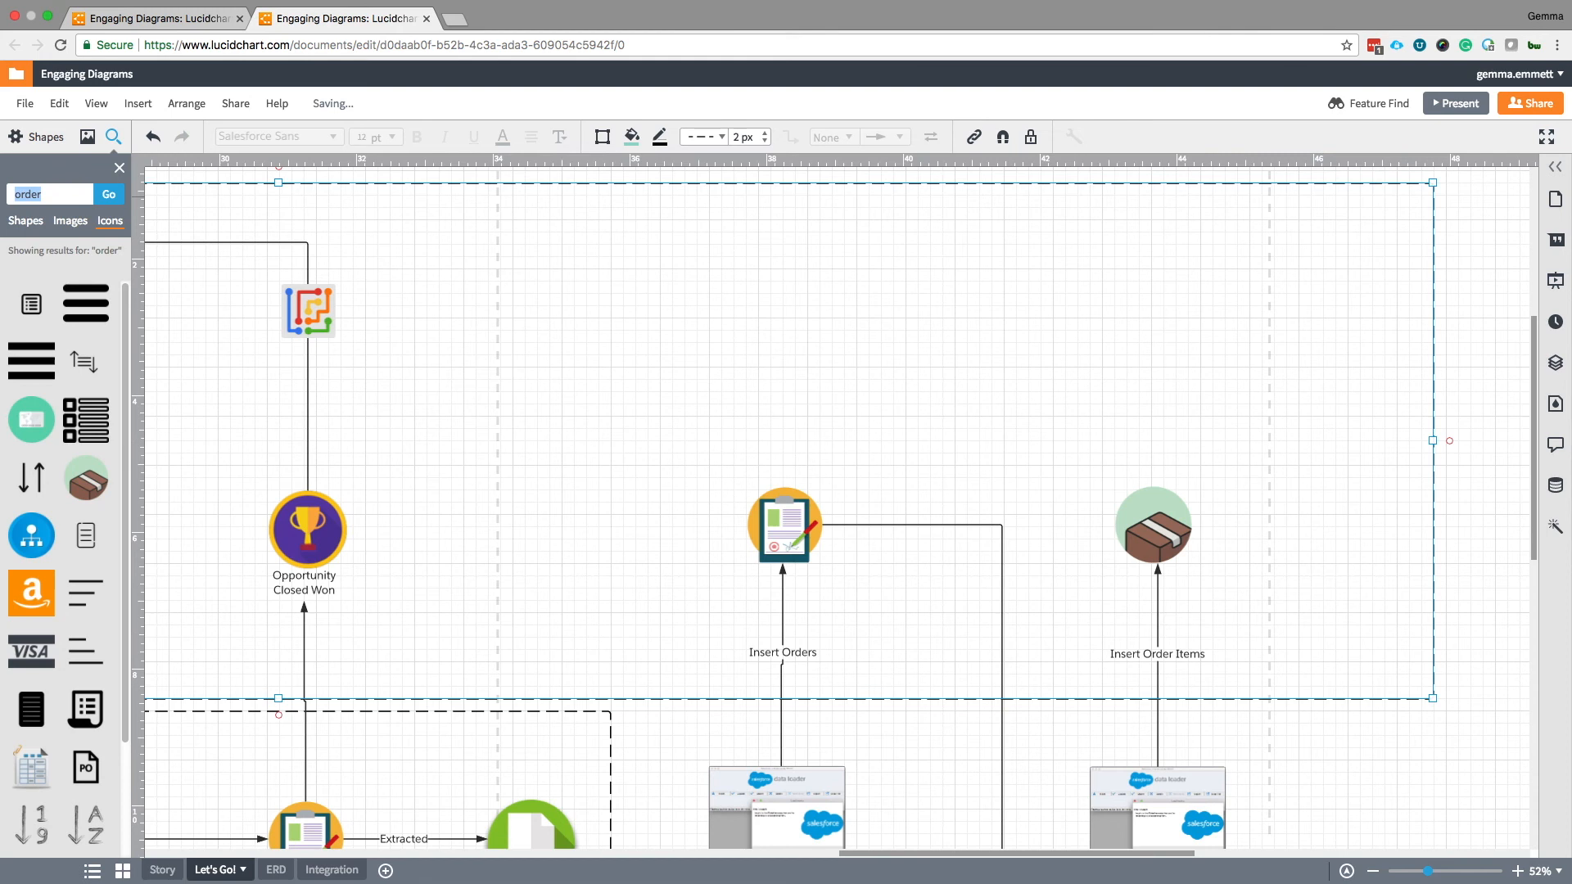
pyautogui.write('charts')
pyautogui.press('Return')
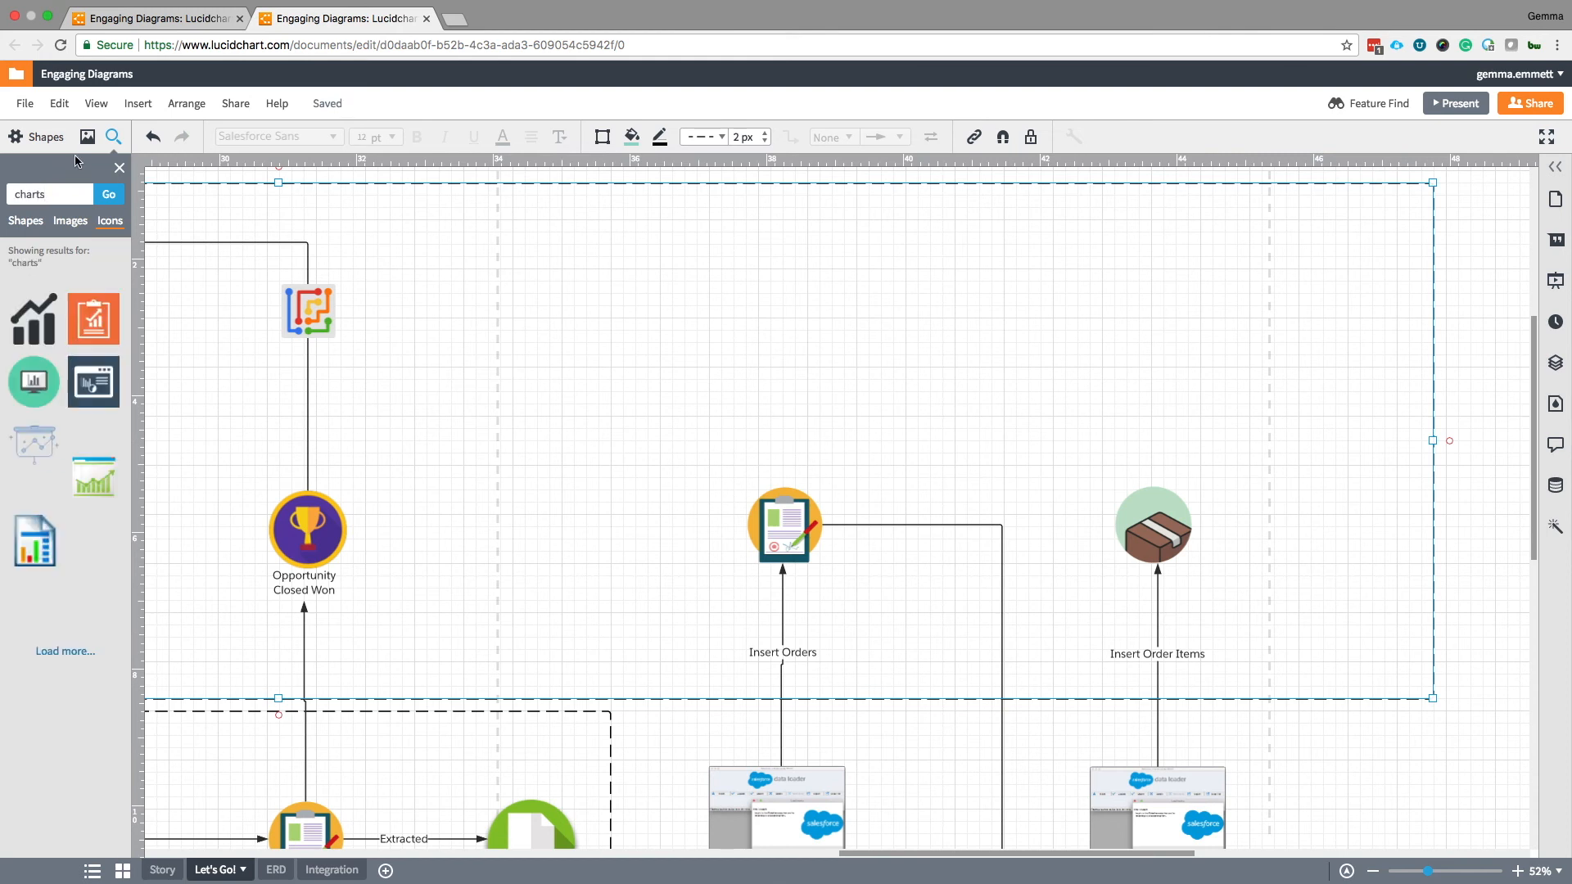
pyautogui.scroll(-1, 92, 625)
pyautogui.scroll(1, 95, 606)
pyautogui.doubleClick(54, 198)
pyautogui.write('o')
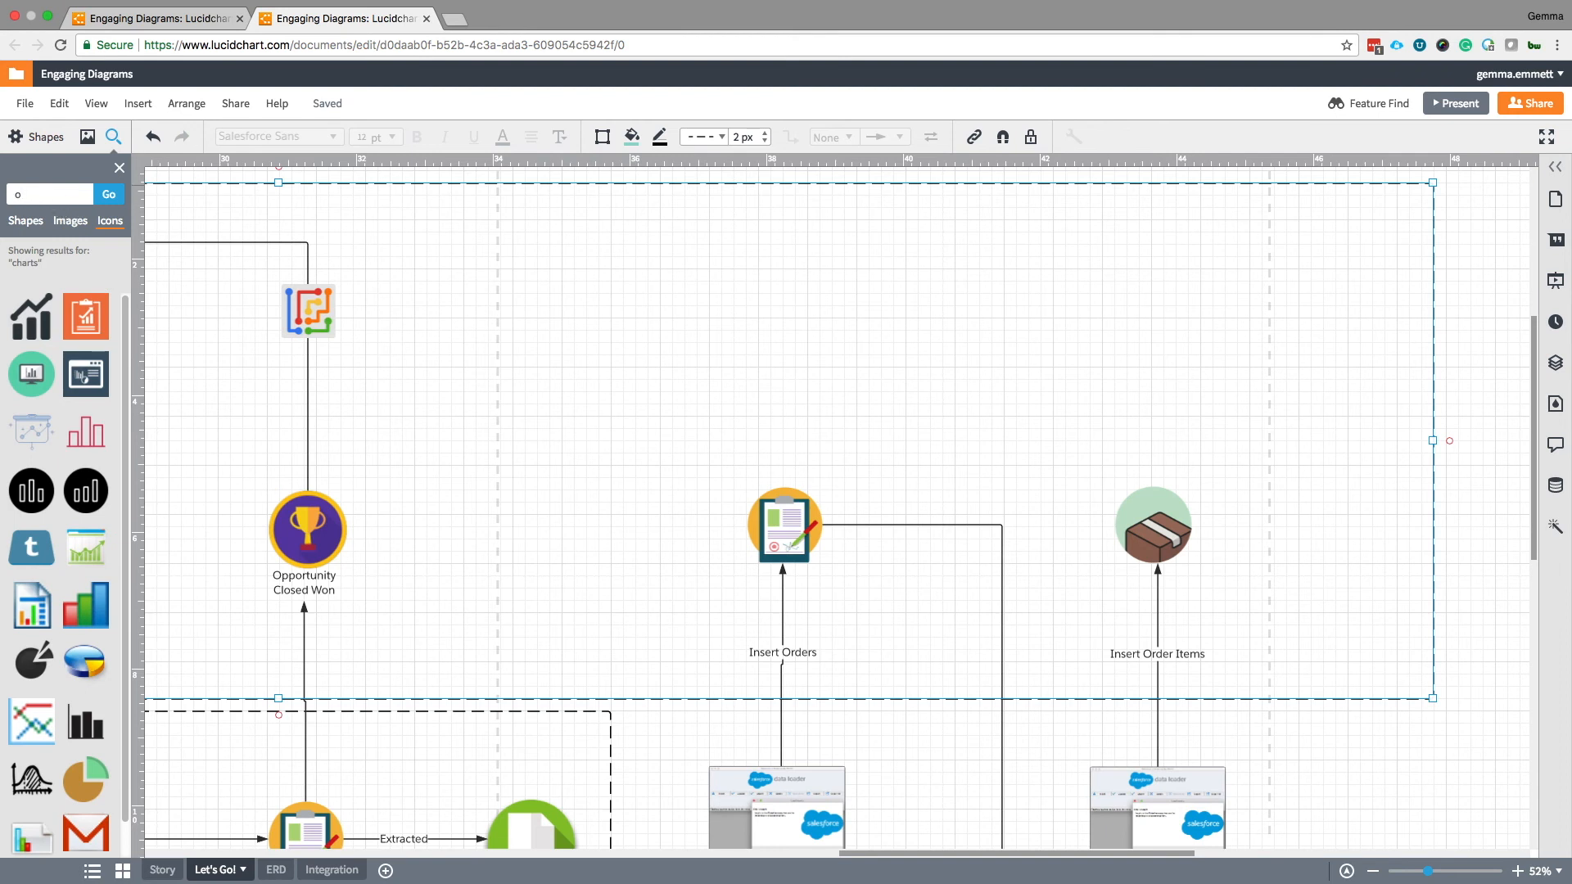
pyautogui.write('pportunity')
pyautogui.press('Return')
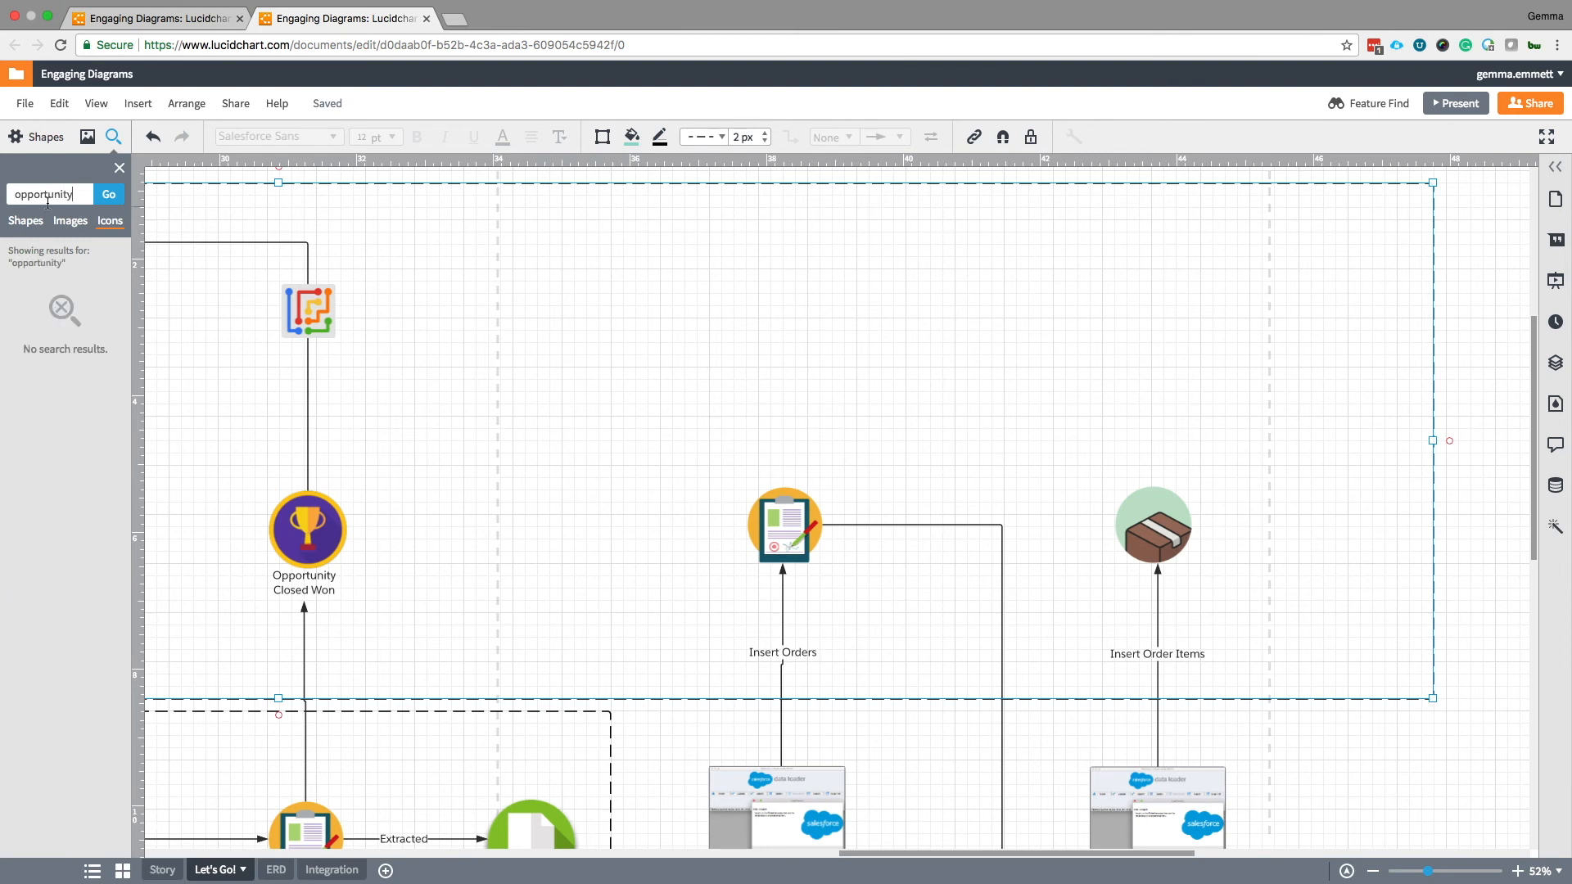
# Search the icon library for "graph" and place the orange line-graph and blue magnifier-chart icons inside the upper dashed container.
pyautogui.doubleClick(51, 193)
pyautogui.write('graph')
pyautogui.press('Return')
pyautogui.moveTo(96, 438); pyautogui.dragTo(962, 353)
pyautogui.moveTo(97, 488); pyautogui.dragTo(1049, 377)
# Arrange the two graph icons side by side near the upper dashed container's top edge, above the box icon.
pyautogui.click(1141, 427)
pyautogui.moveTo(1108, 424); pyautogui.dragTo(898, 312)
pyautogui.moveTo(937, 364); pyautogui.dragTo(760, 271)
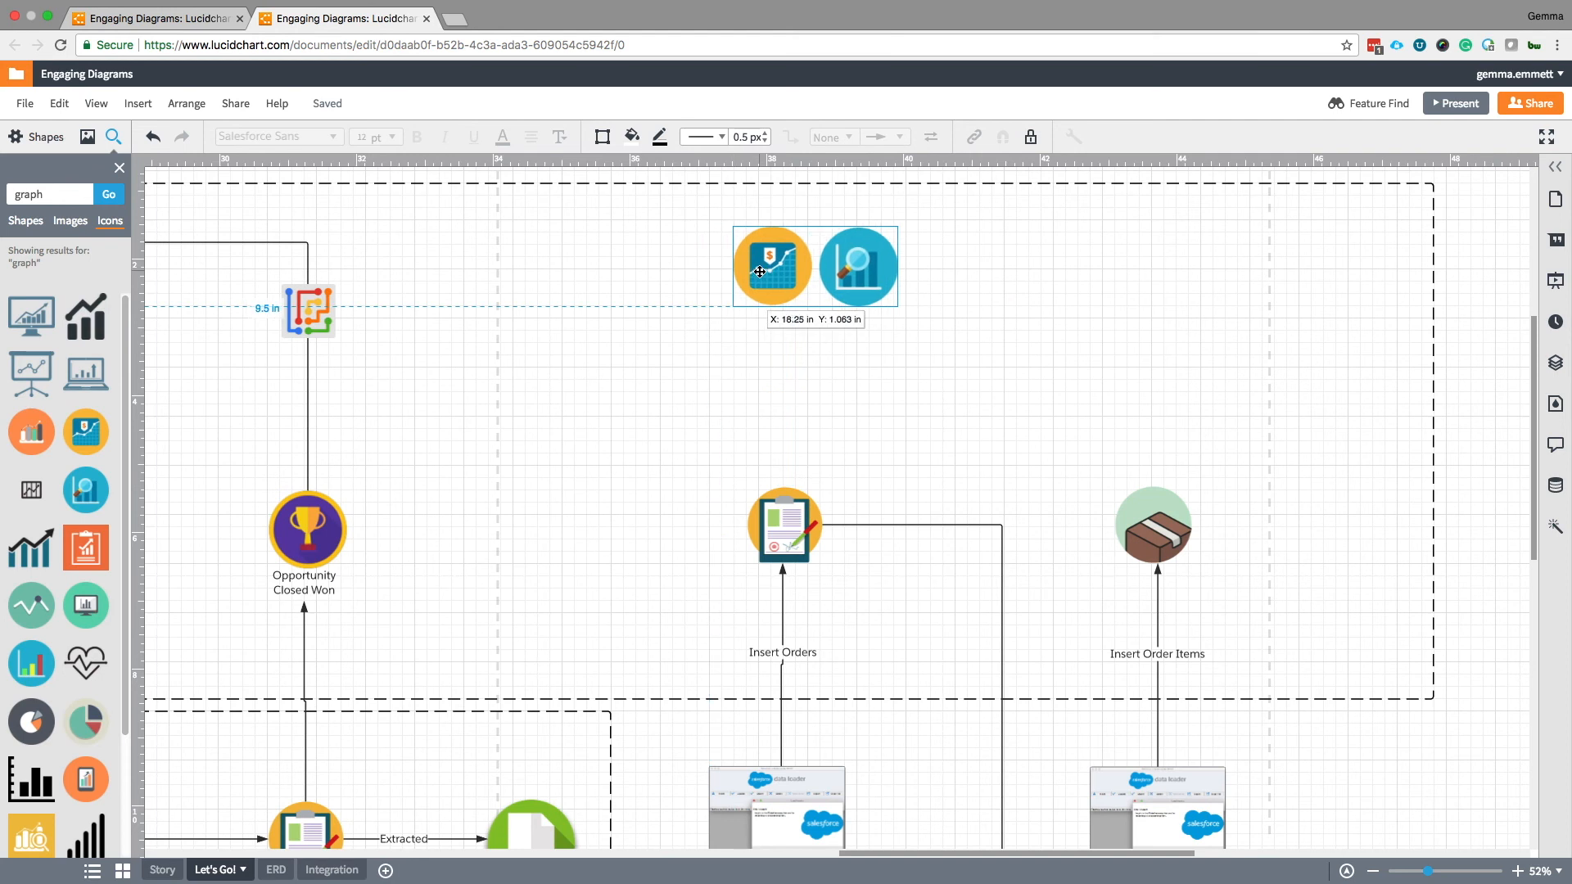
pyautogui.moveTo(759, 272); pyautogui.dragTo(761, 271)
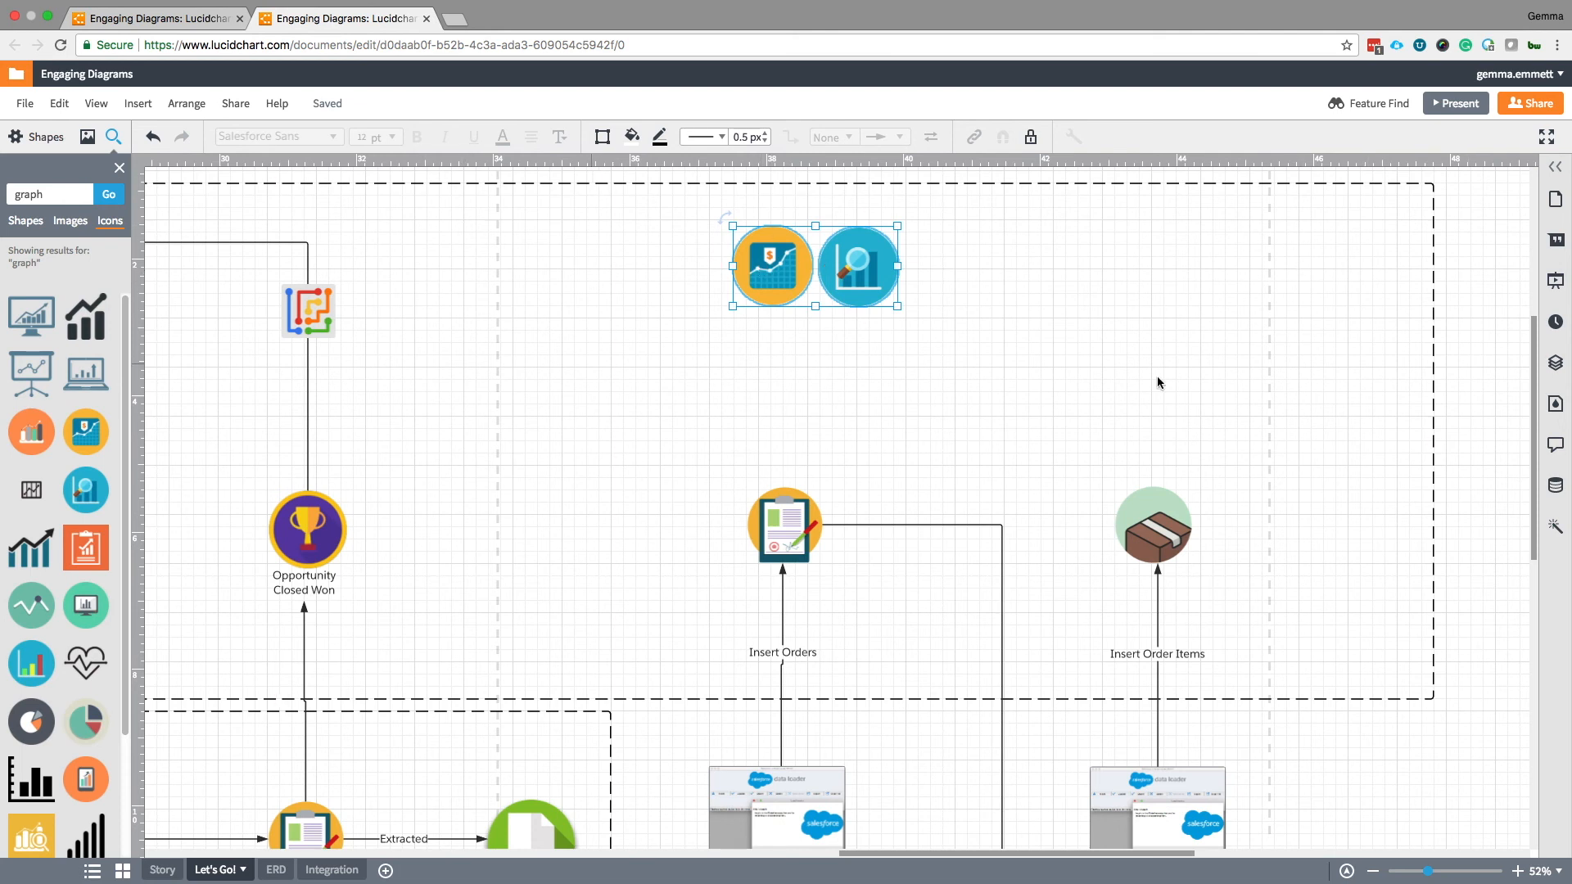
pyautogui.click(786, 297)
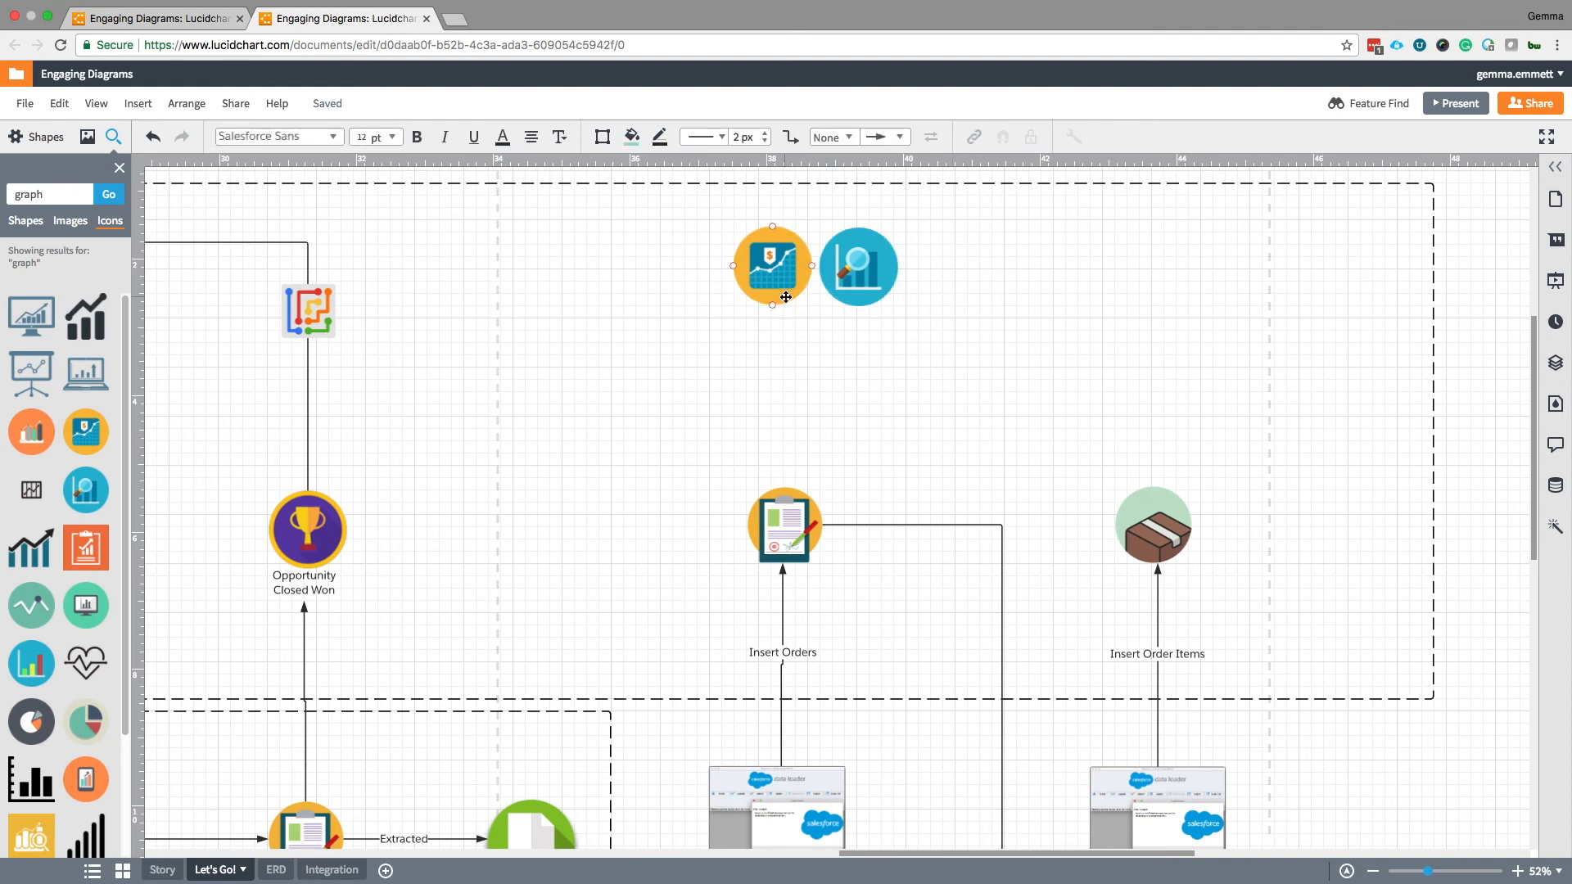
pyautogui.moveTo(783, 281); pyautogui.dragTo(1089, 284)
pyautogui.click(581, 591)
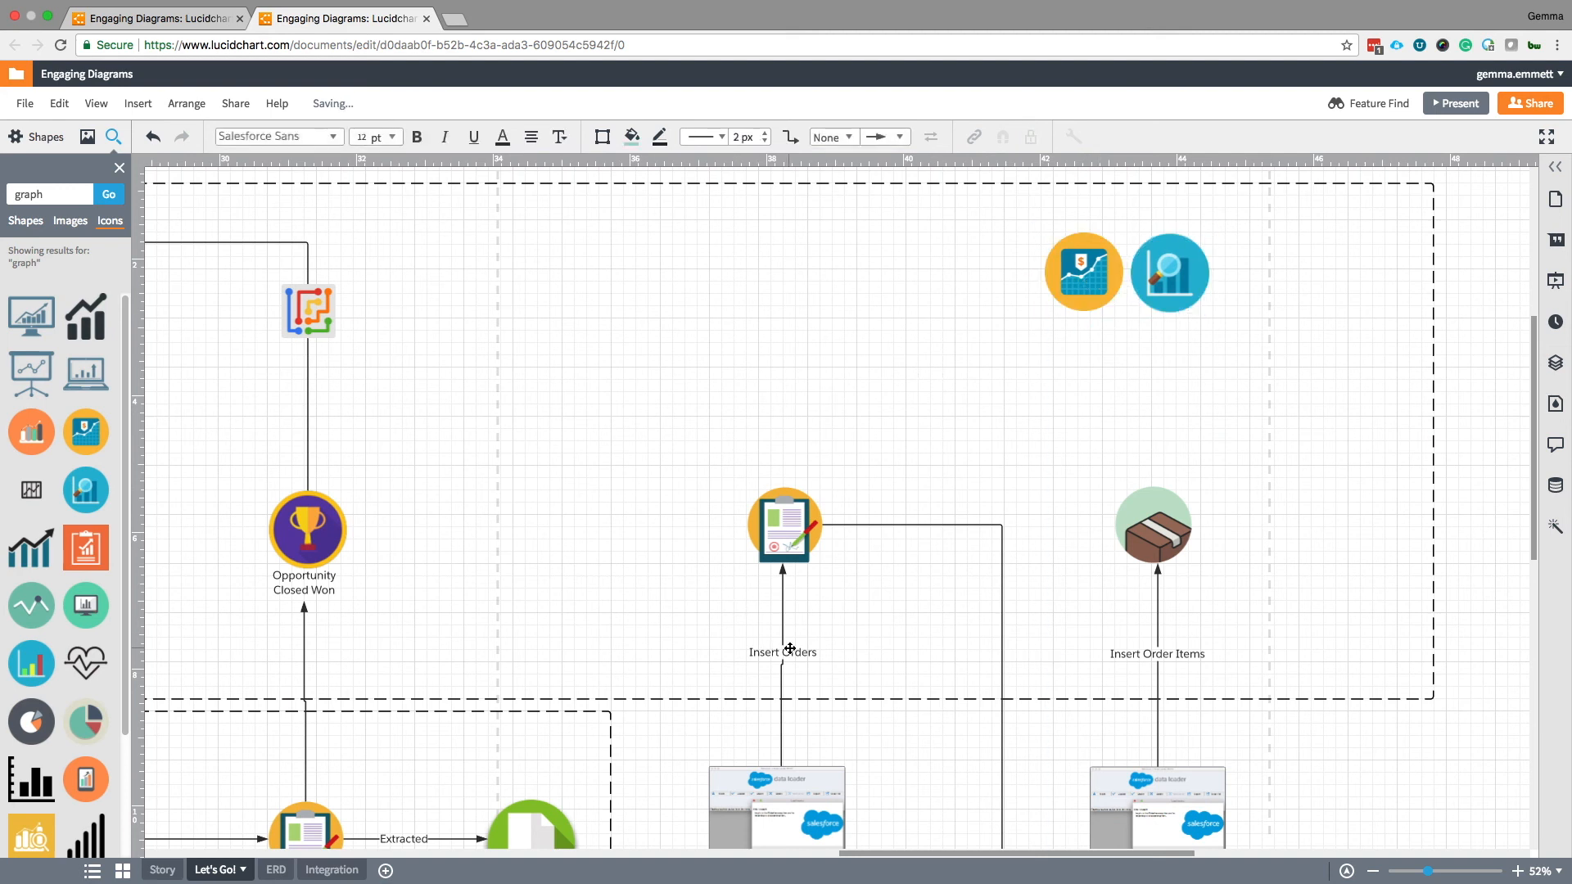
# Add a text label reading "Refresh Dashboards" beneath the two graph icons.
pyautogui.click(119, 168)
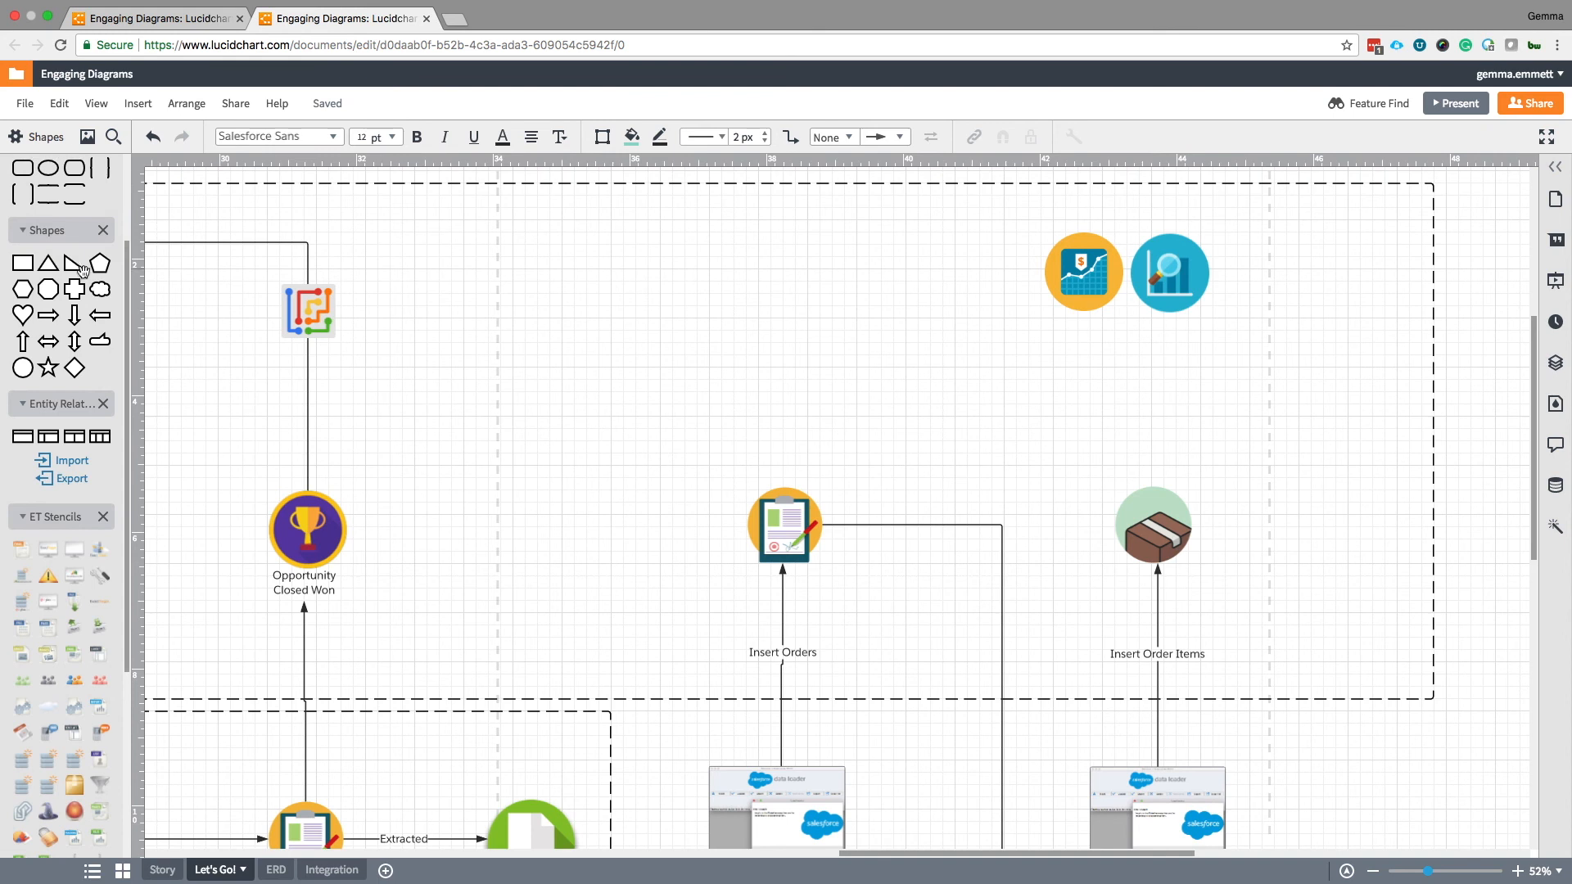
pyautogui.scroll(5, 79, 274)
pyautogui.moveTo(27, 205); pyautogui.dragTo(1128, 326)
pyautogui.doubleClick(1128, 327)
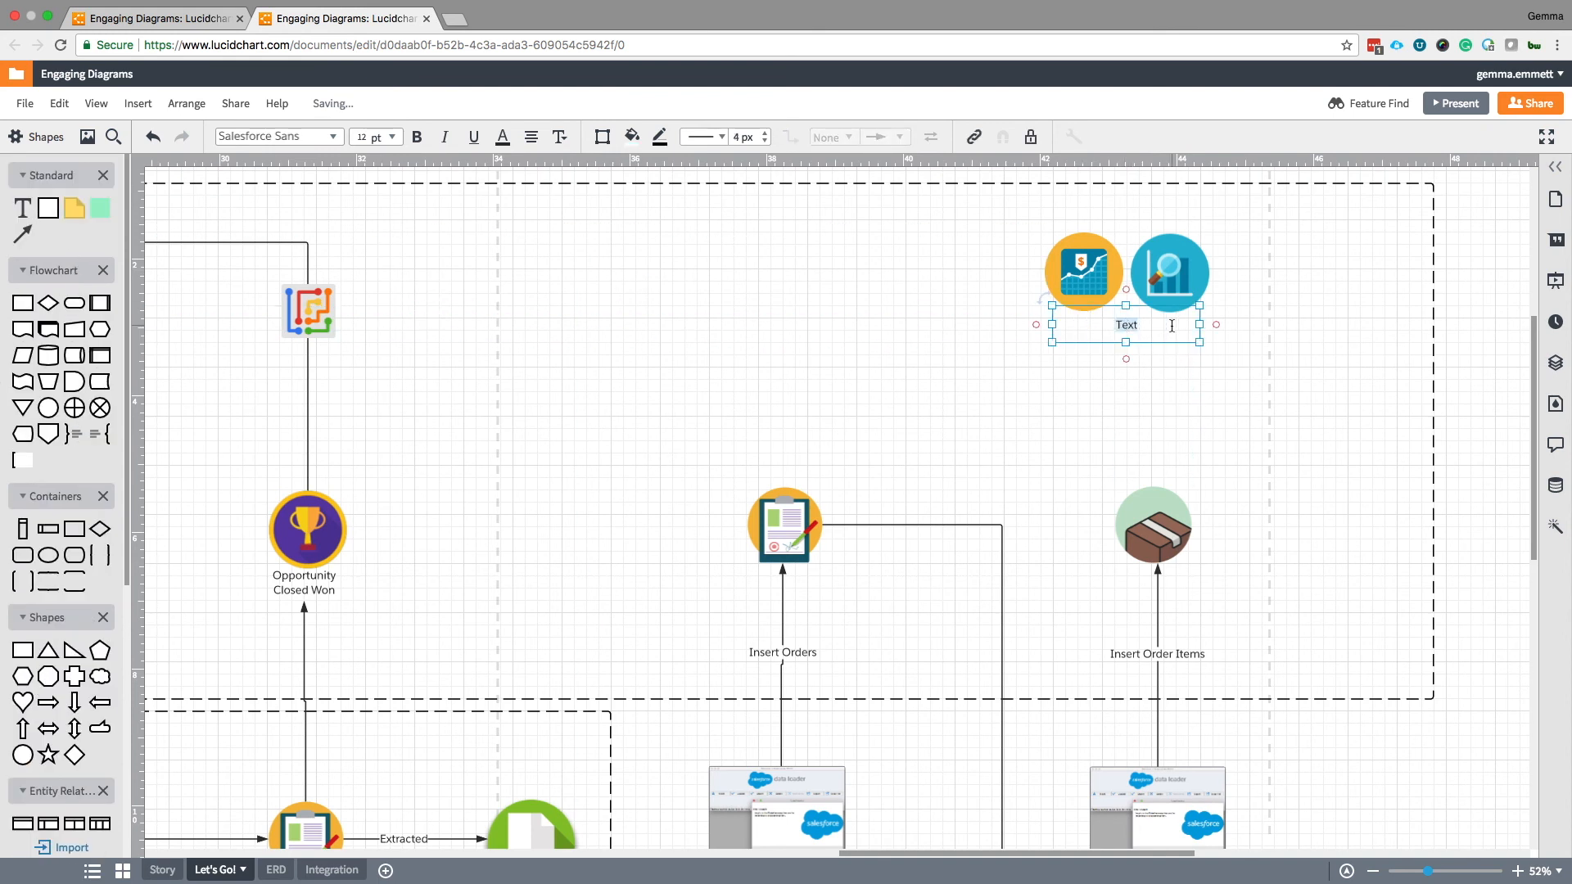
pyautogui.write('Refresh Dashboards')
pyautogui.press('Escape')
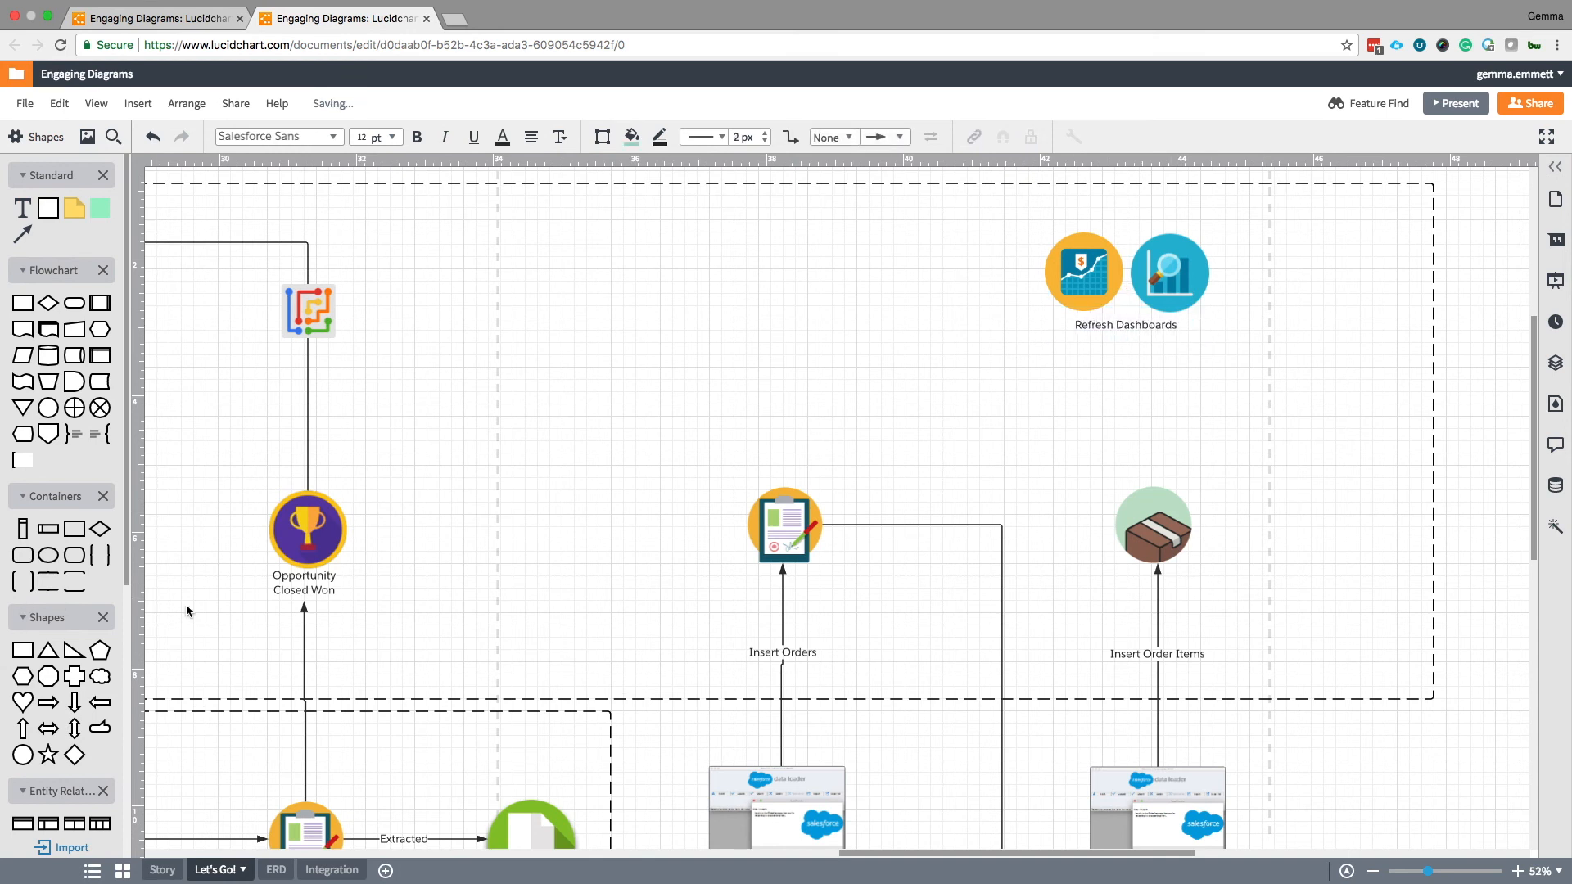
# Place the saved woman-at-desk icon to the left of the orange line-graph icon and delete the blue magnifier-chart icon.
pyautogui.scroll(-10, 63, 696)
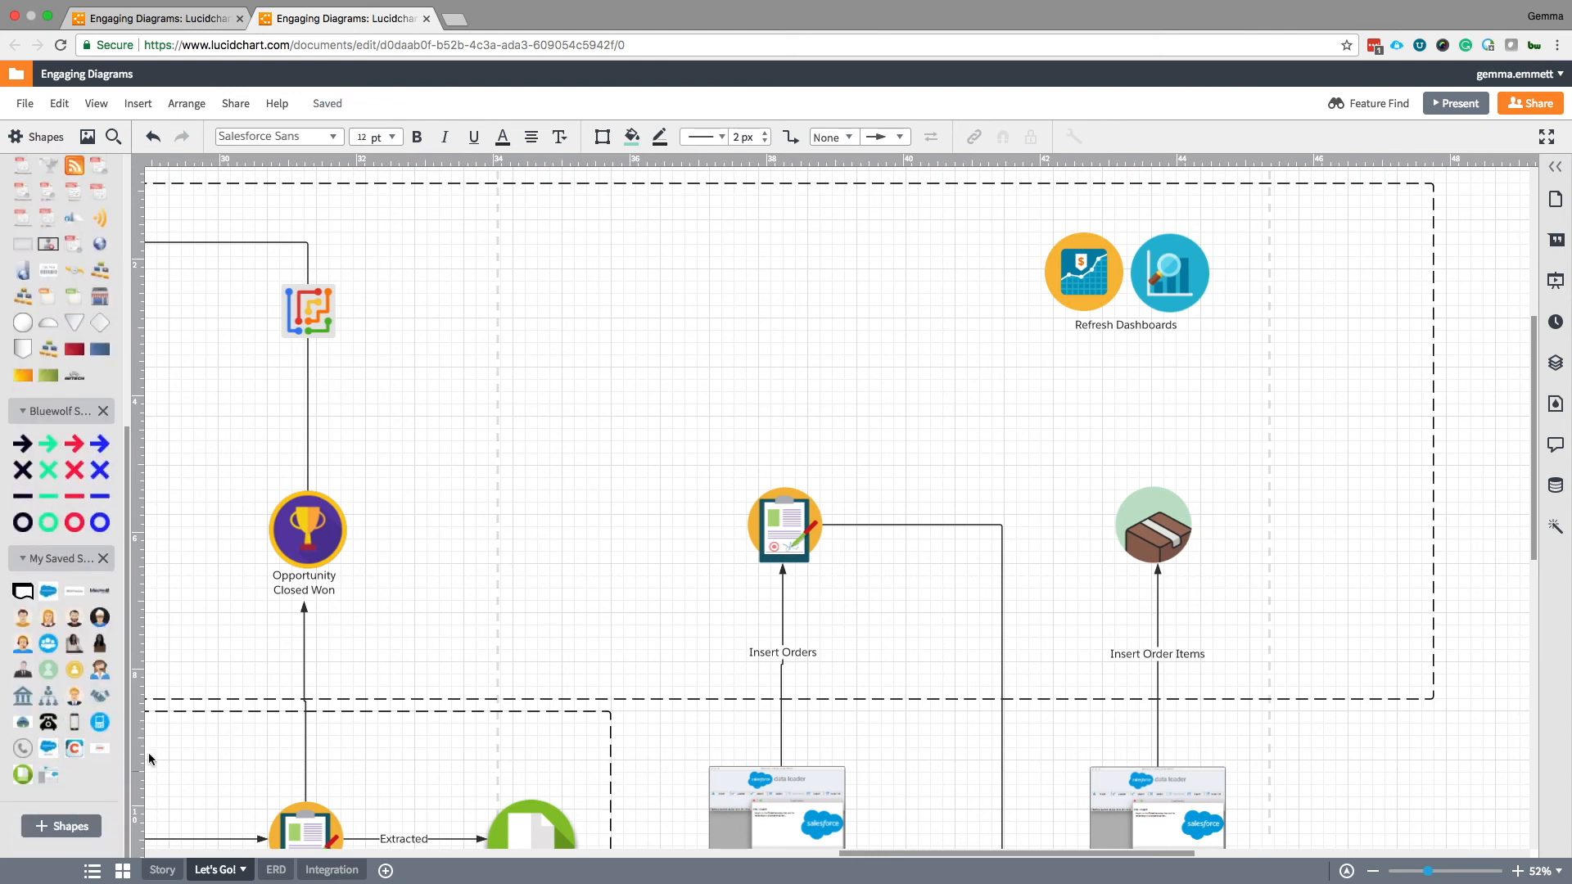
pyautogui.moveTo(97, 646); pyautogui.dragTo(1031, 283)
pyautogui.moveTo(1160, 277); pyautogui.dragTo(1142, 276)
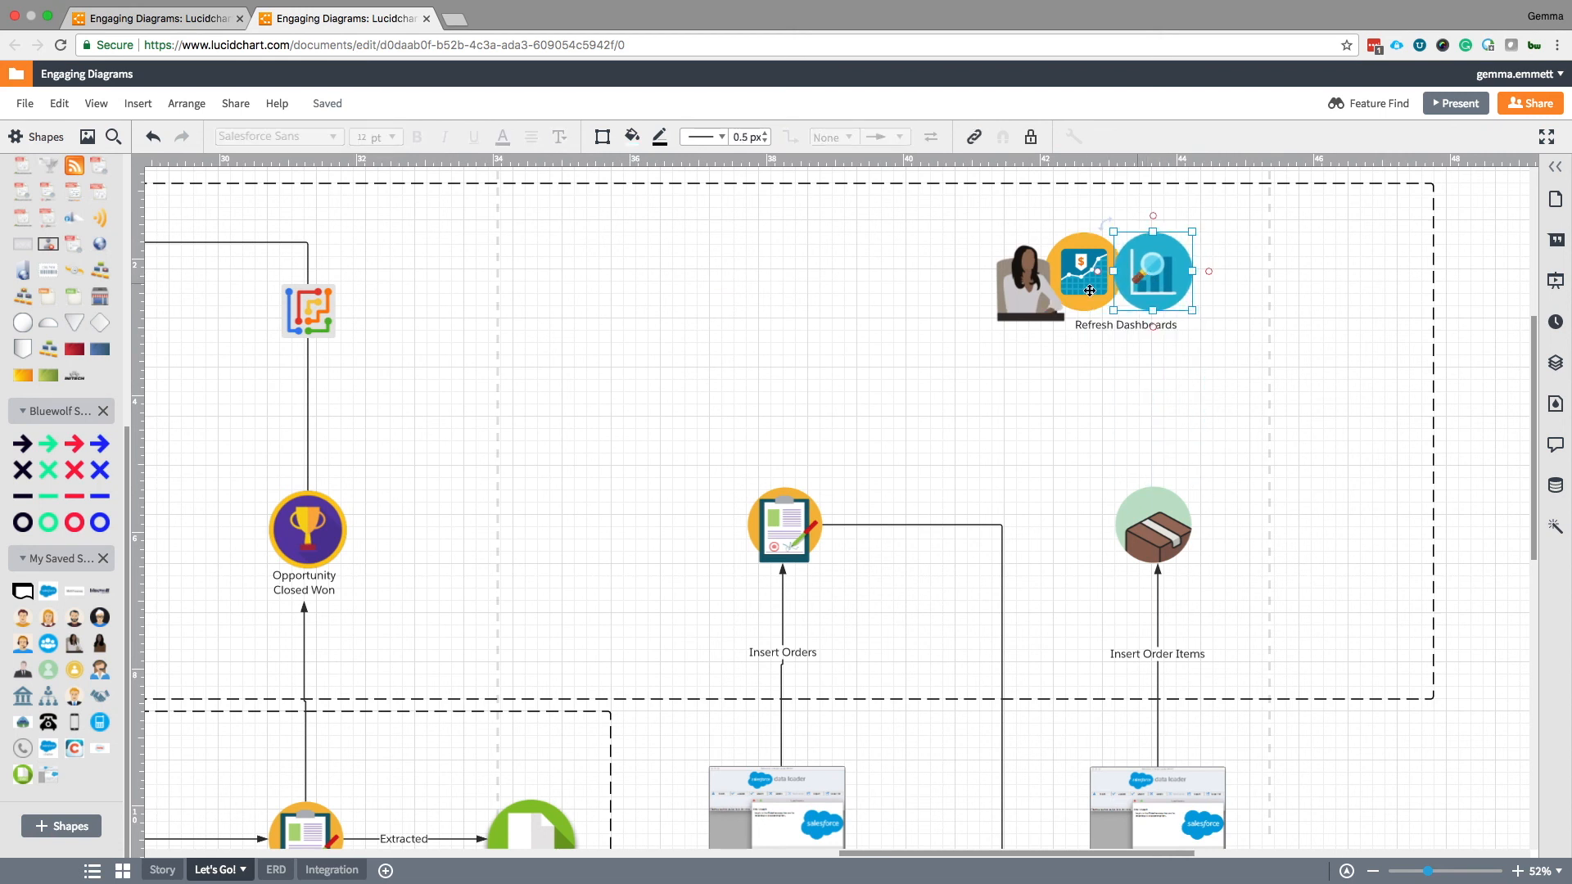
pyautogui.press('Delete')
# Move the "Refresh Dashboards" label so it is centred beneath the woman-at-desk and orange line-graph icons.
pyautogui.click(1112, 305)
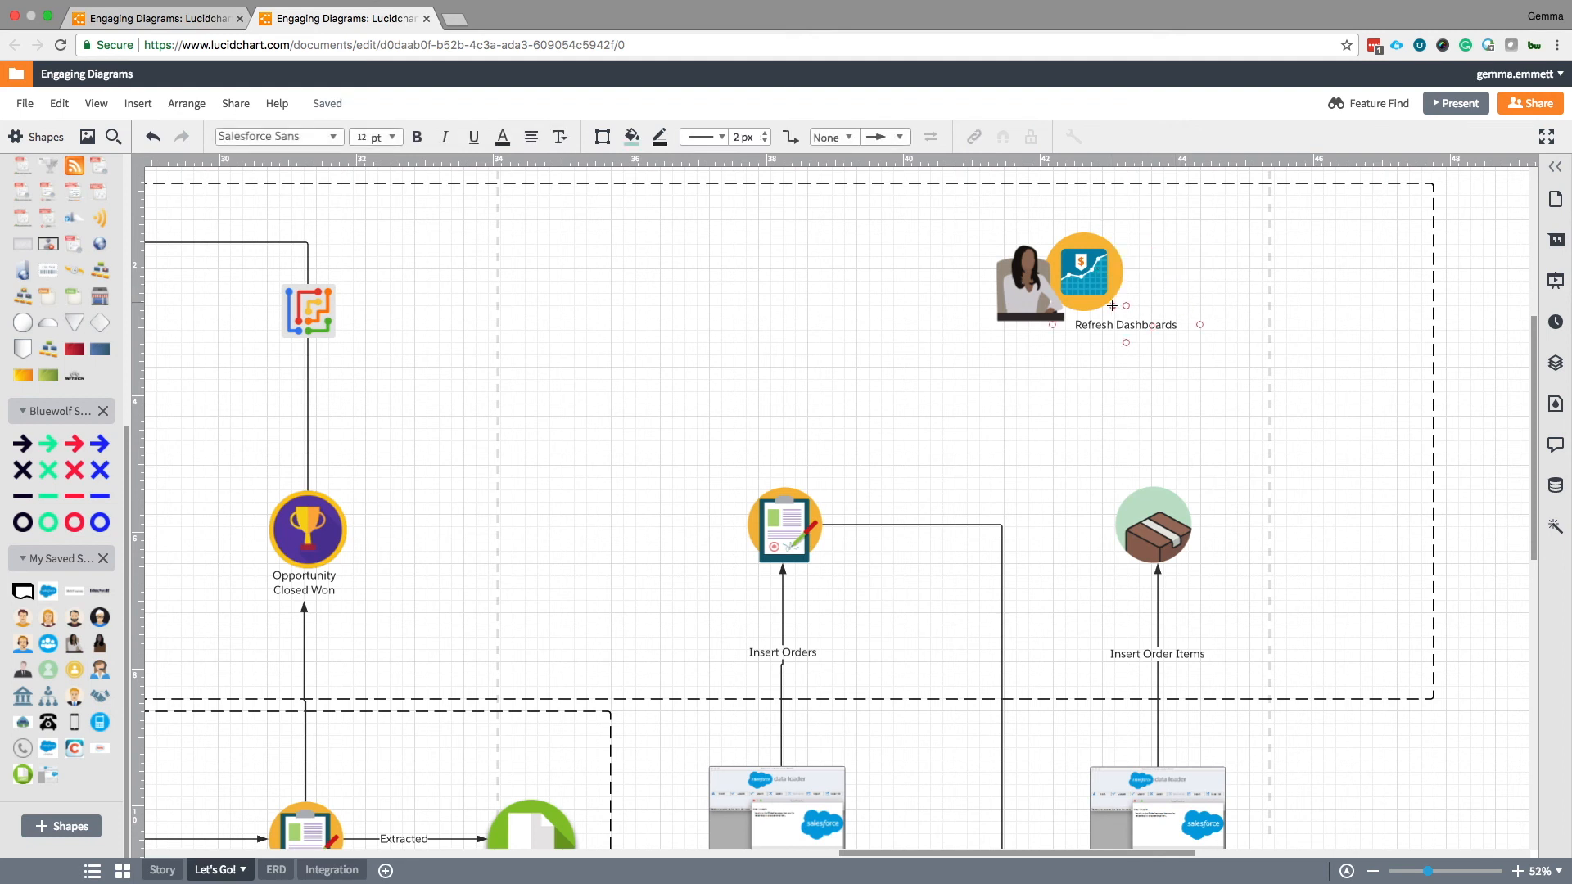
pyautogui.moveTo(1160, 334); pyautogui.dragTo(1098, 345)
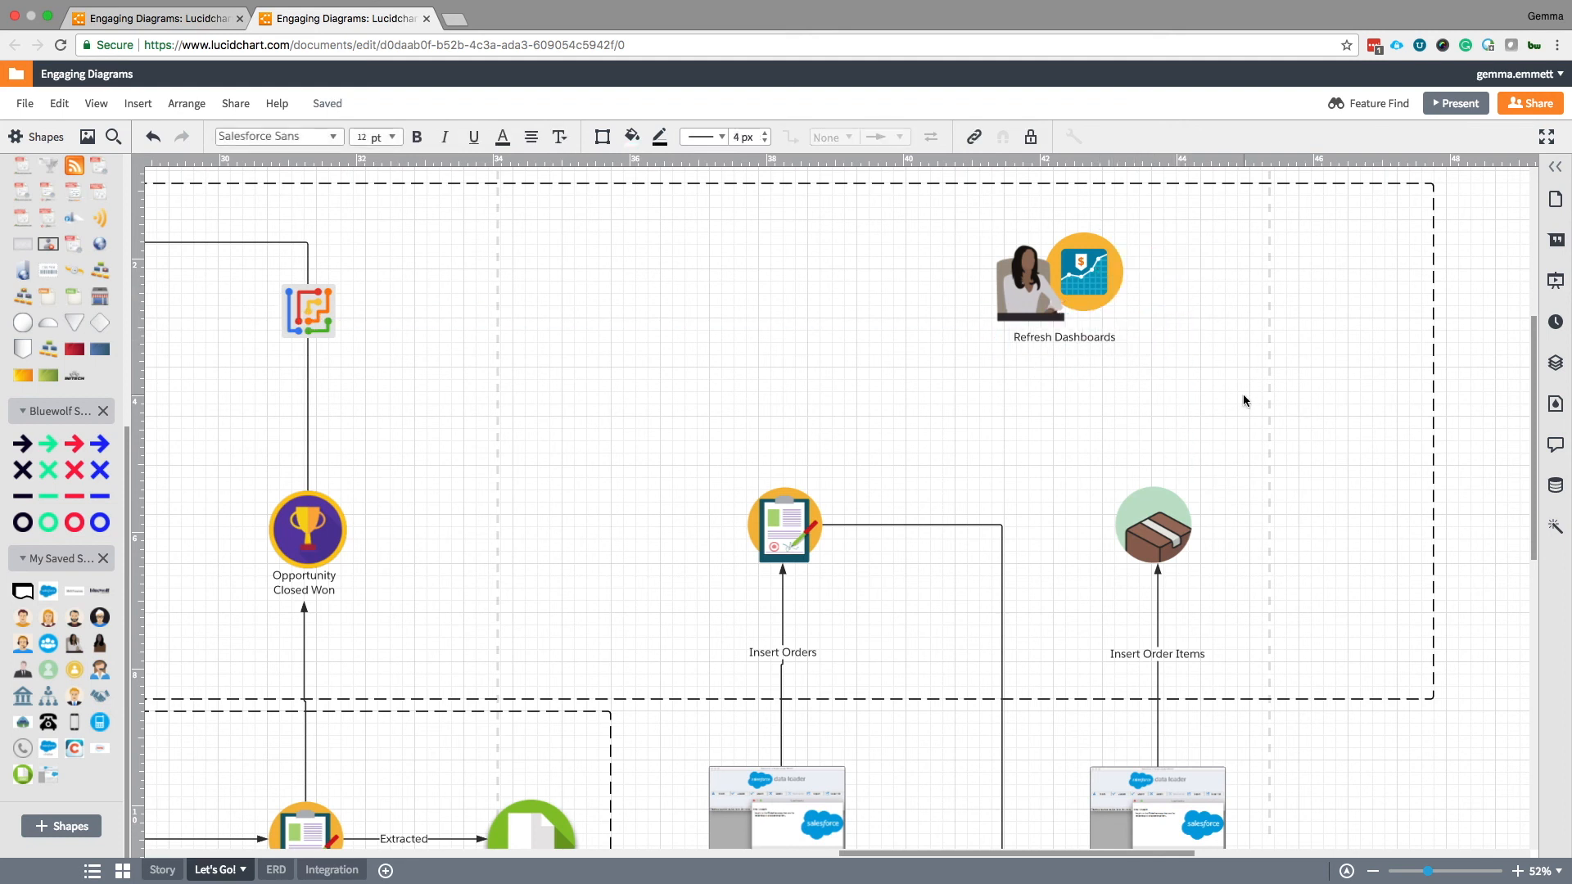
pyautogui.scroll(-3, 1329, 479)
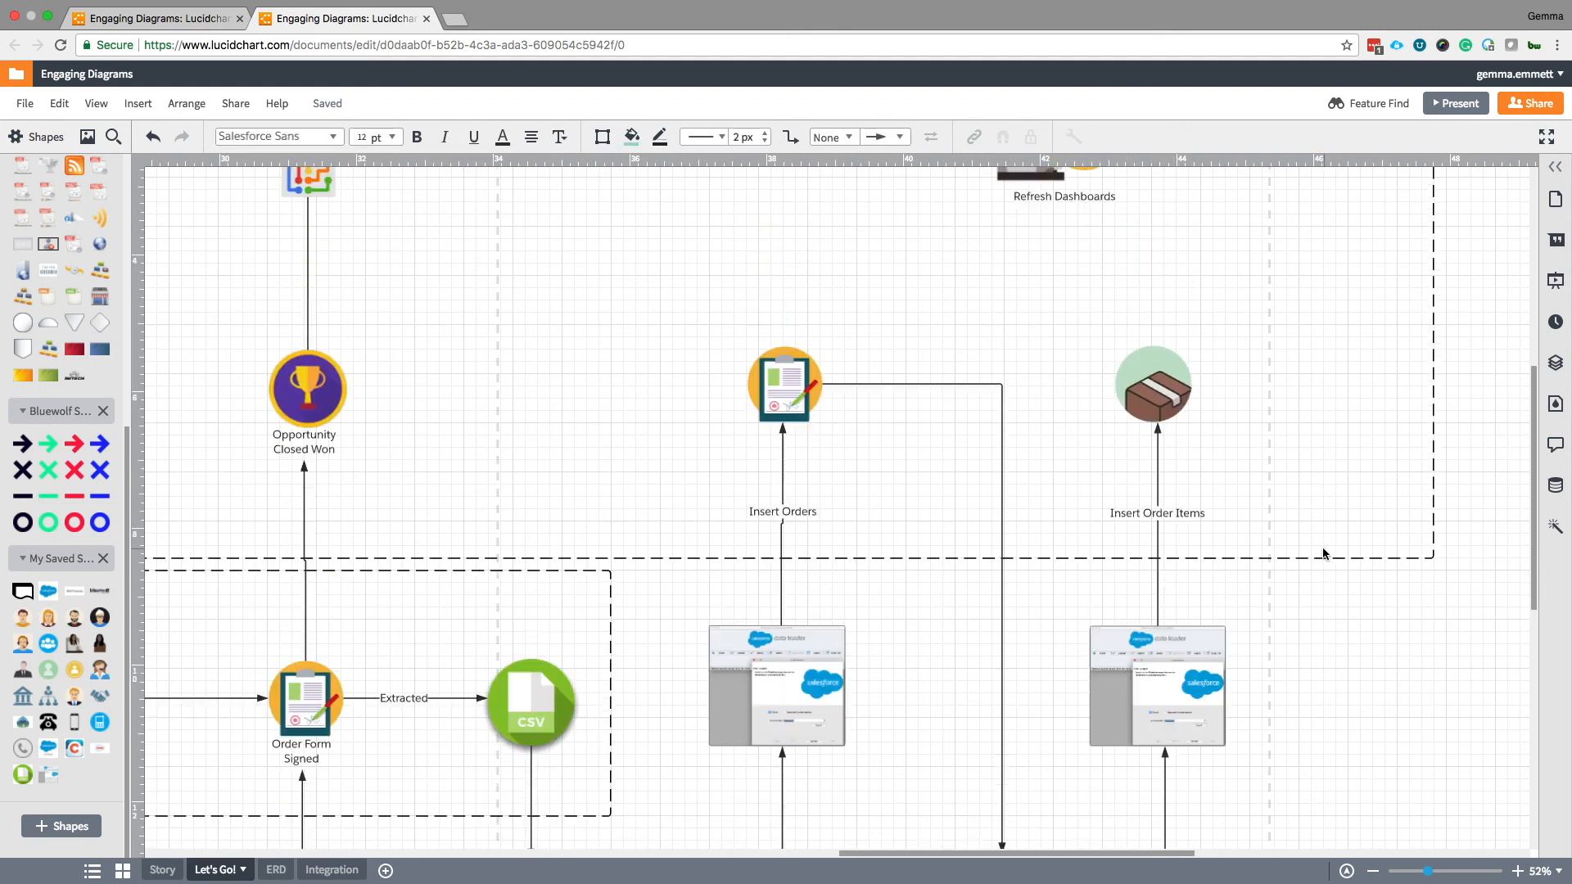
# Copy the SAP logo from the Integration page and place it on the Let's Go! page, to the right of the "Refresh Dashboards" icons.
pyautogui.scroll(3, 1315, 551)
pyautogui.click(1431, 546)
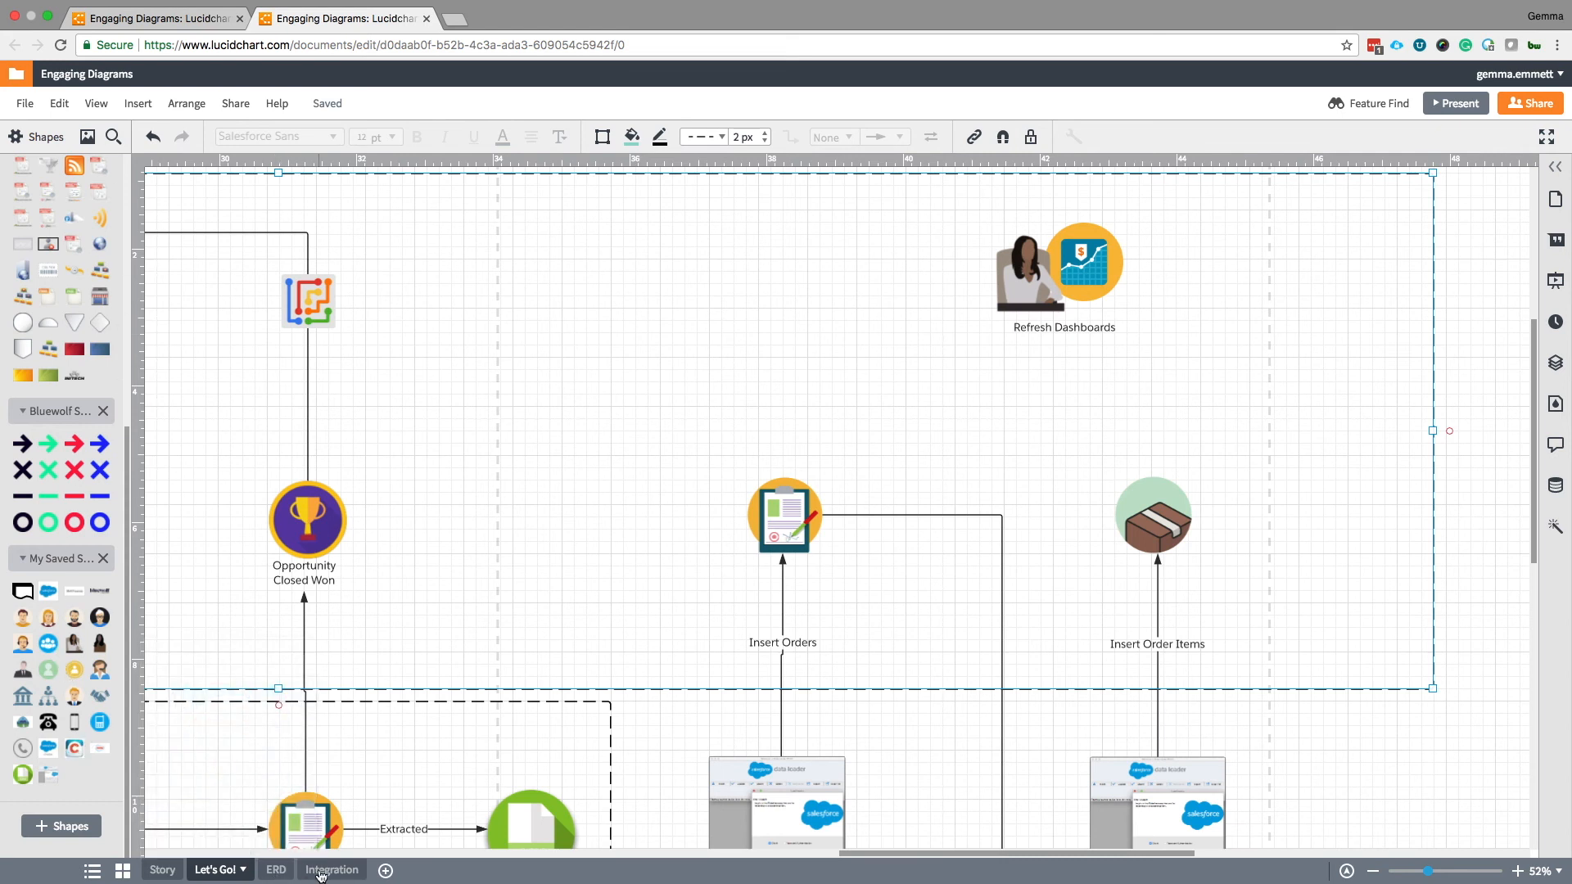
pyautogui.click(273, 871)
pyautogui.click(328, 871)
pyautogui.click(1243, 280)
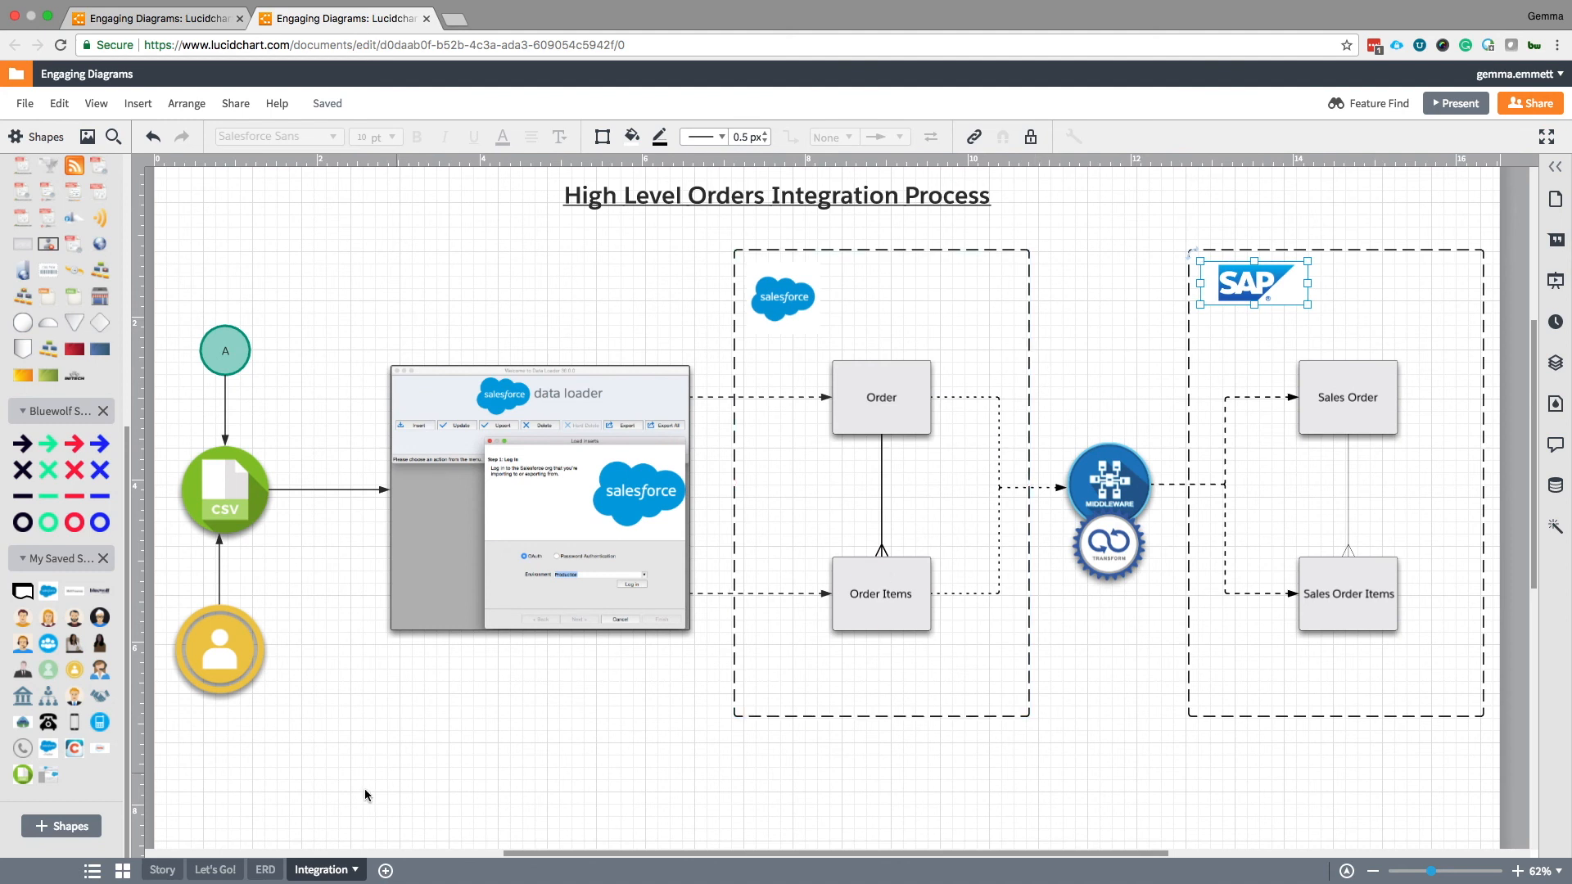
pyautogui.click(234, 871)
pyautogui.hotkey('ctrl', 'v')
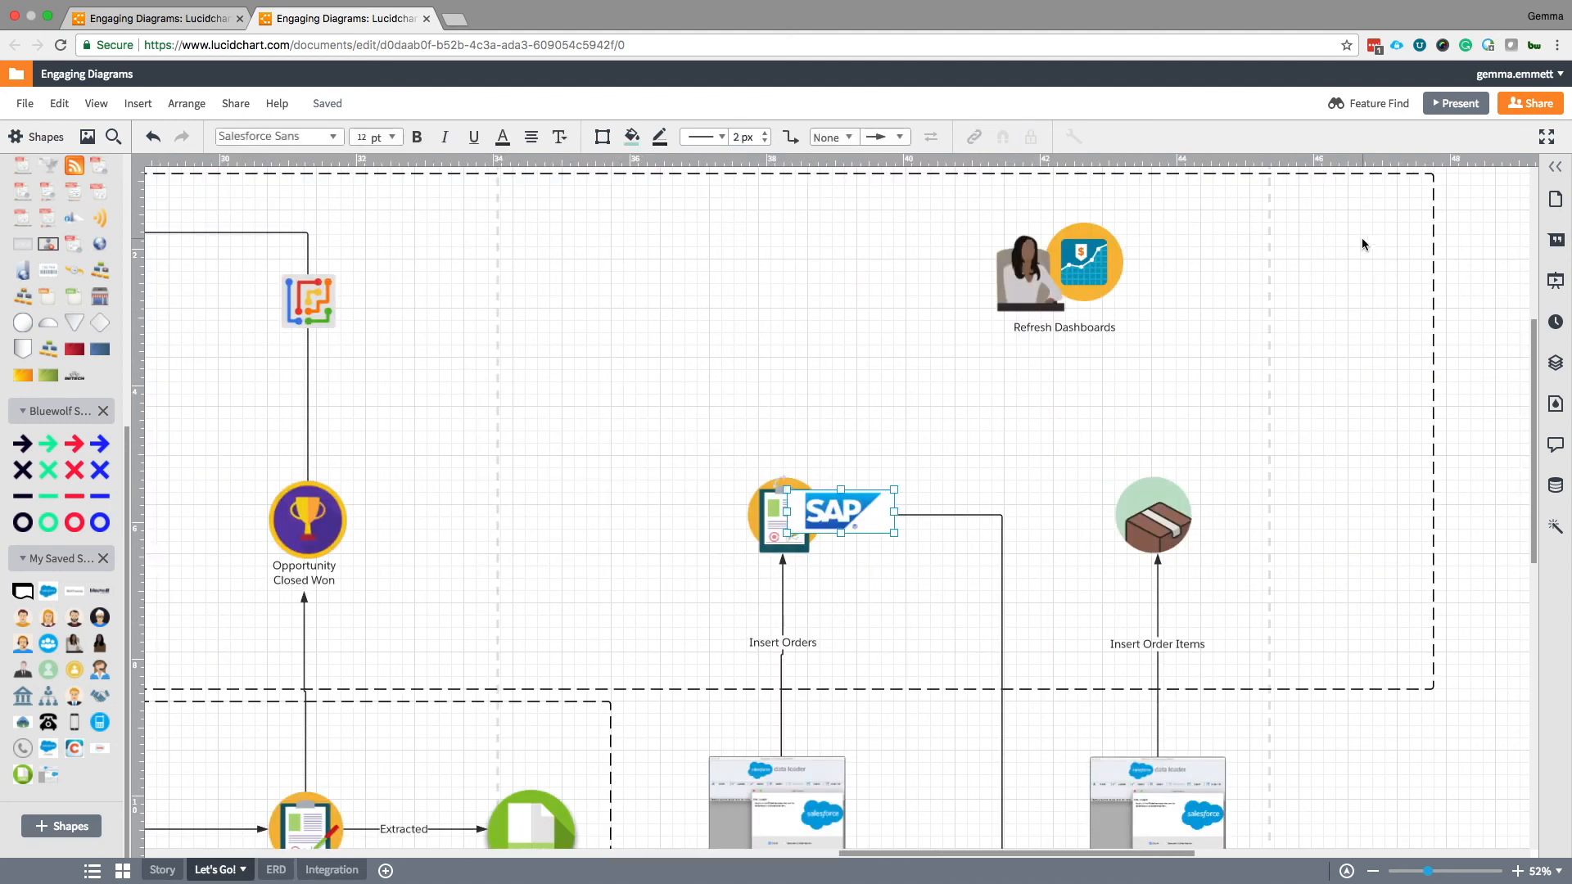
pyautogui.moveTo(845, 503); pyautogui.dragTo(1090, 424)
pyautogui.moveTo(1323, 260); pyautogui.dragTo(1346, 261)
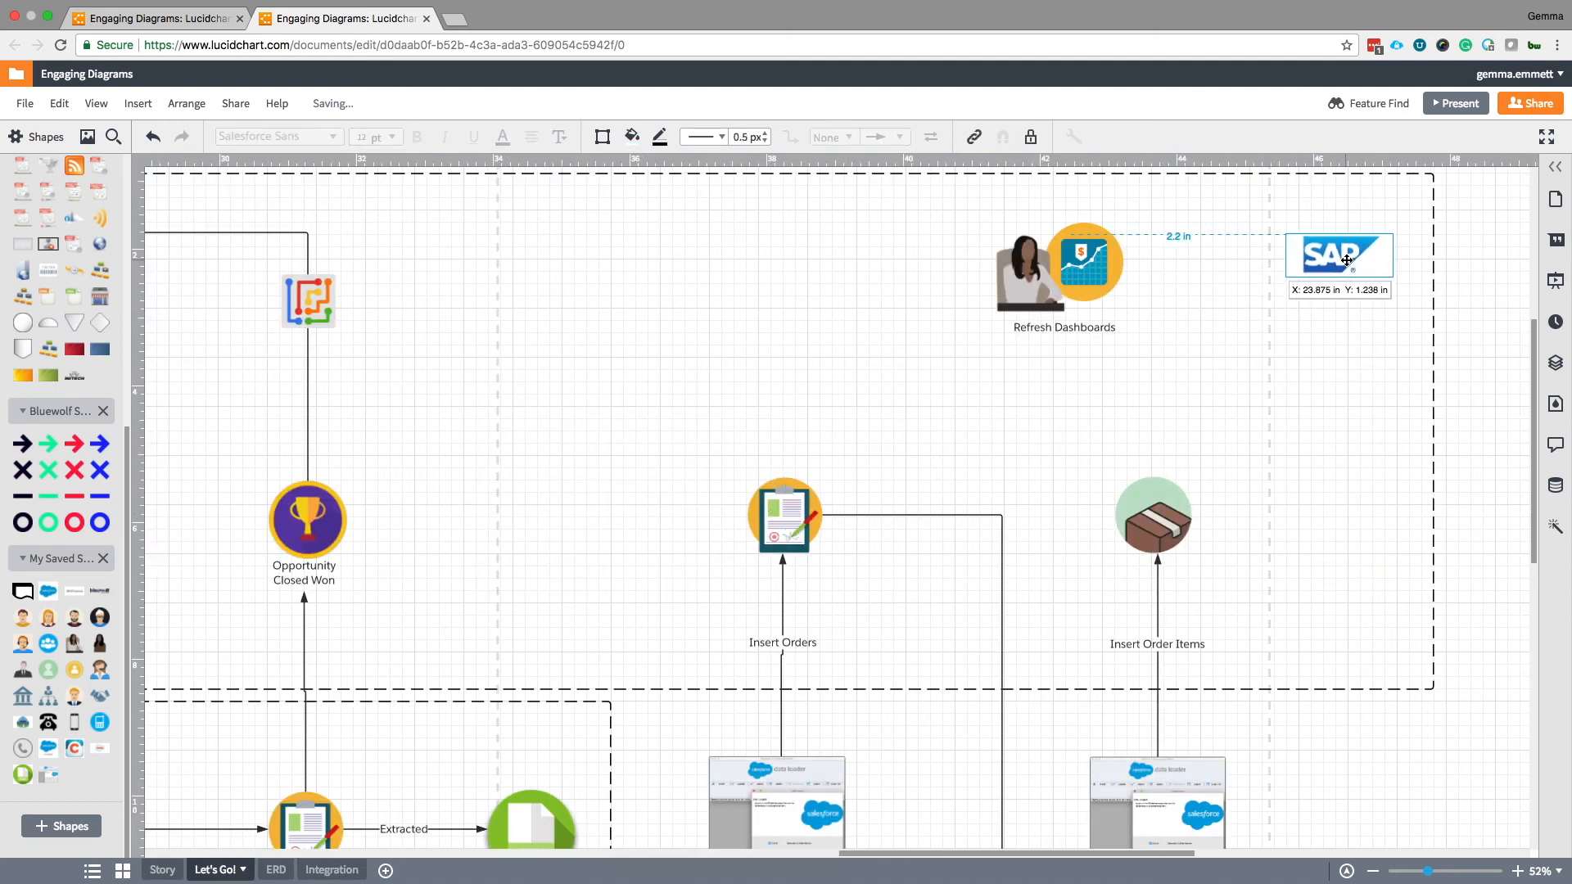
pyautogui.click(1334, 426)
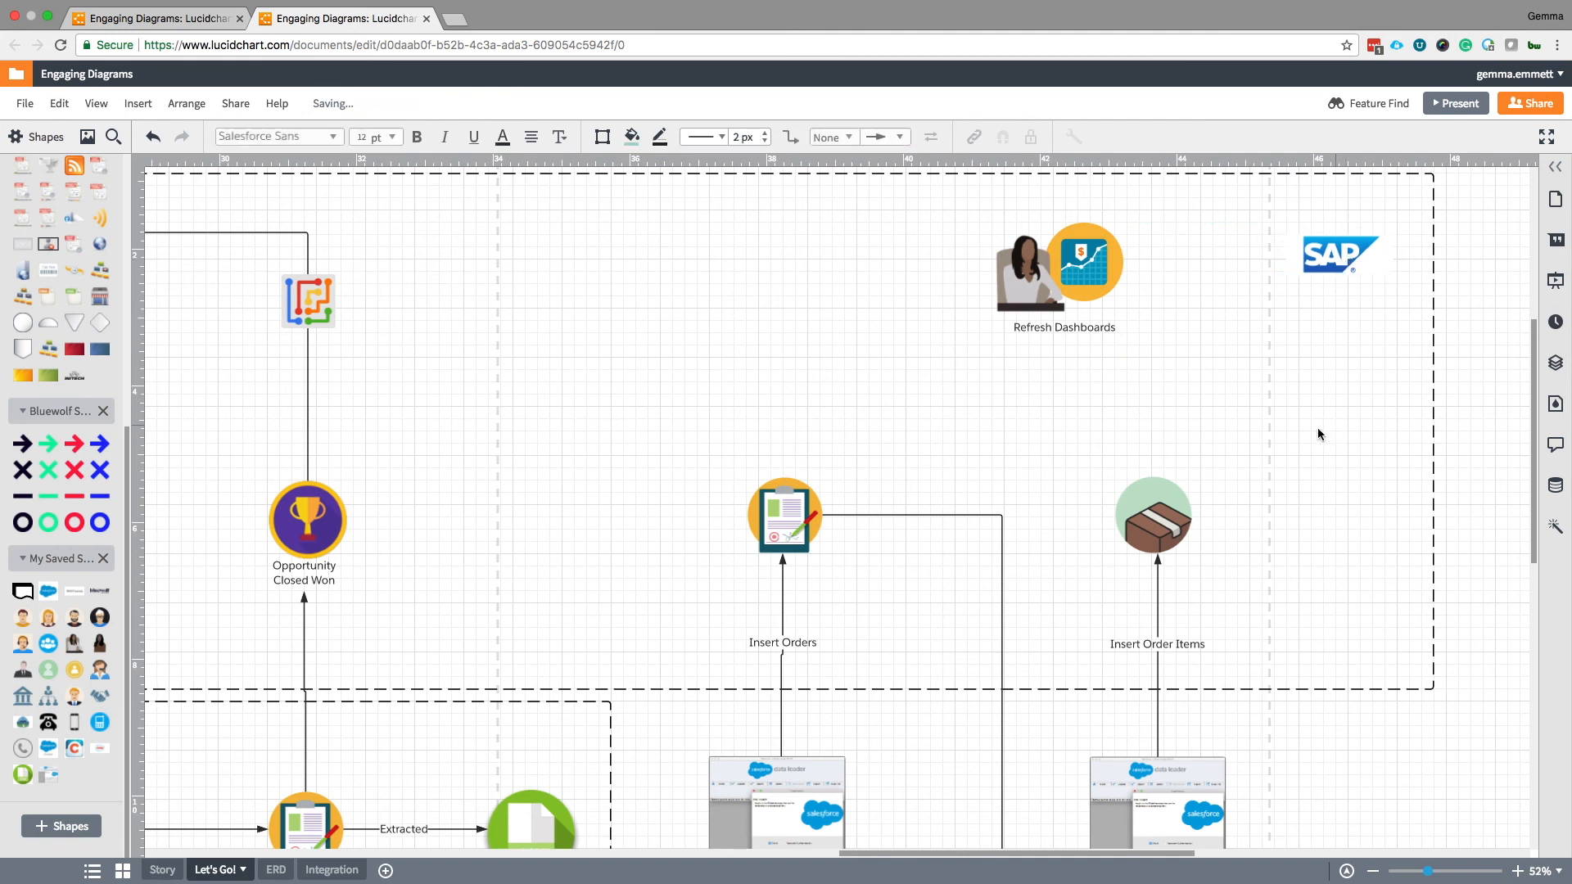
# Draw arrow connectors from the clipboard order icon and from the box icon up to the SAP logo.
pyautogui.moveTo(784, 475)
pyautogui.mouseDown()
pyautogui.moveTo(1252, 283)
pyautogui.moveTo(1334, 279)
pyautogui.mouseUp()
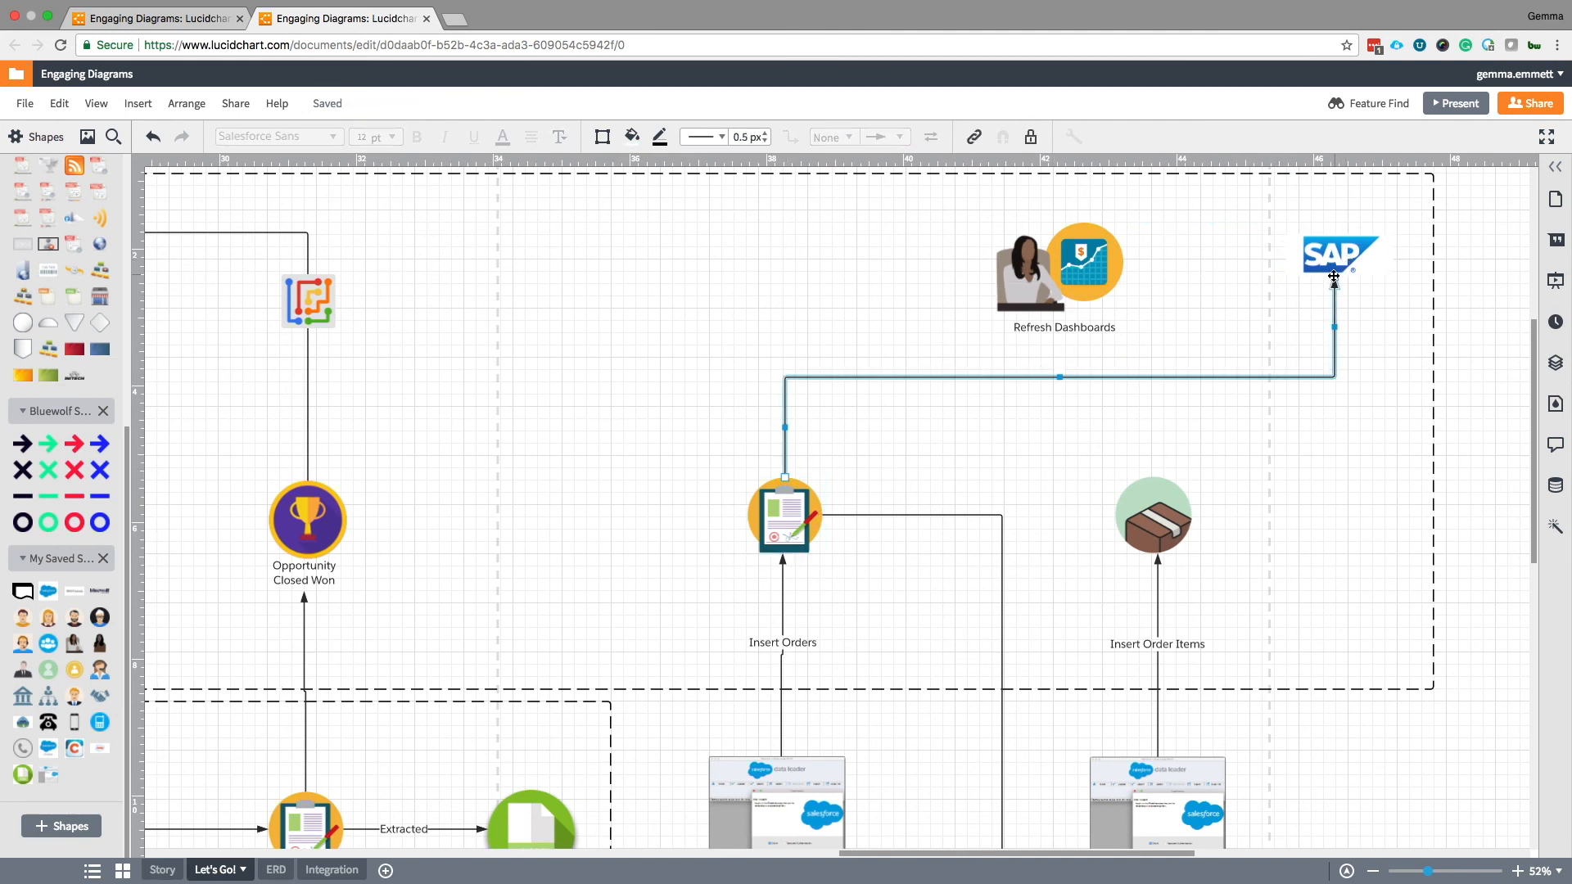
pyautogui.click(1267, 443)
pyautogui.moveTo(1153, 475); pyautogui.dragTo(1339, 280)
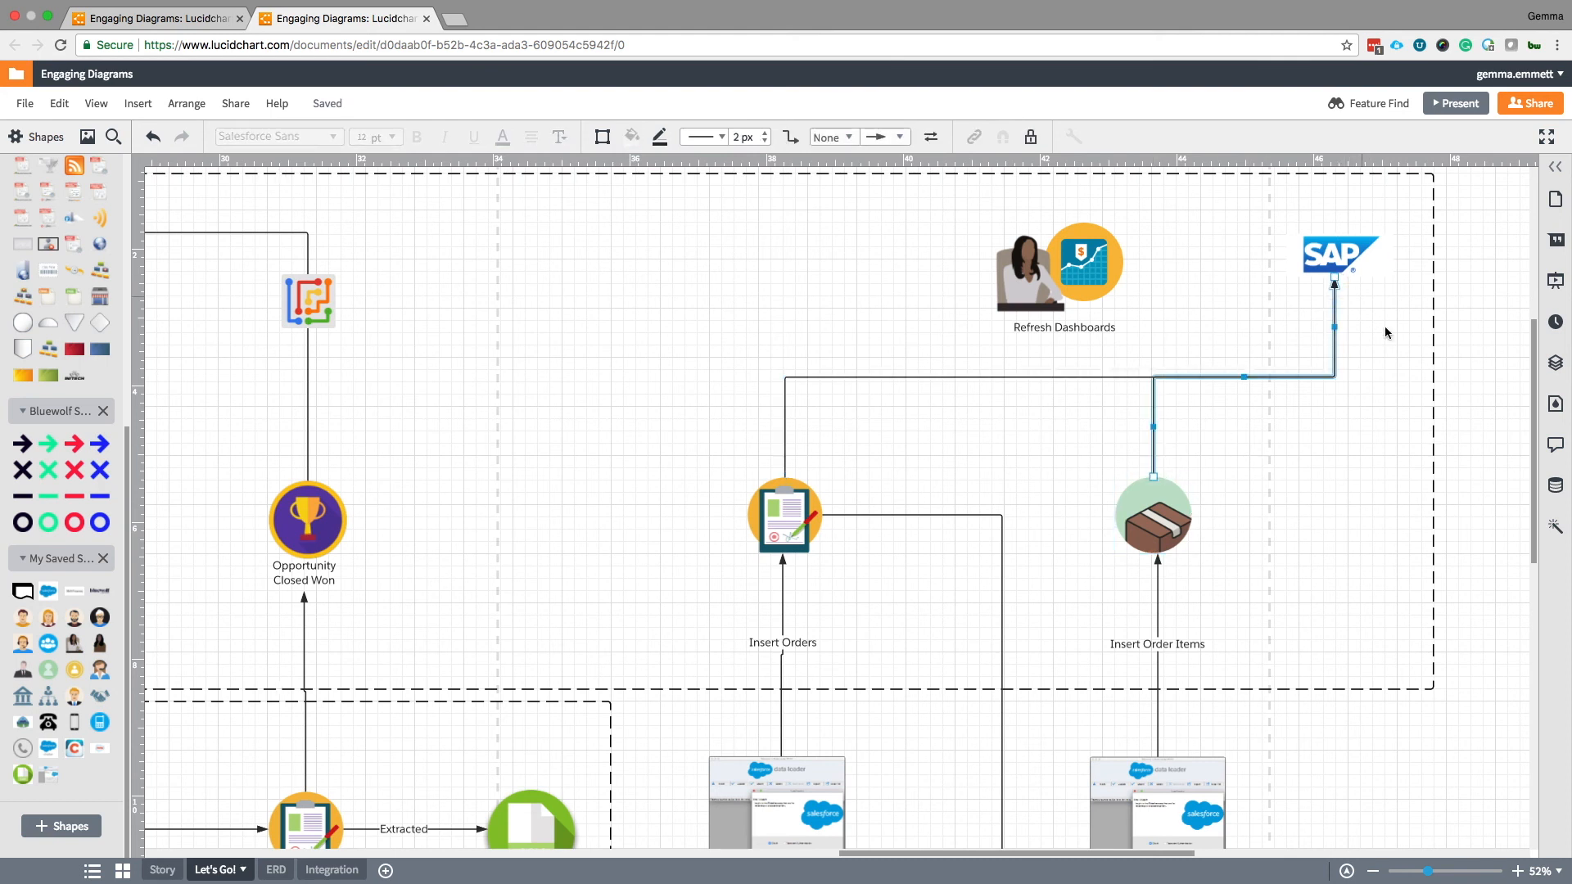
# Change both connectors leading to the SAP logo to curved lines with a dotted style.
pyautogui.keyDown('shift'); pyautogui.click(1056, 377); pyautogui.keyUp('shift')
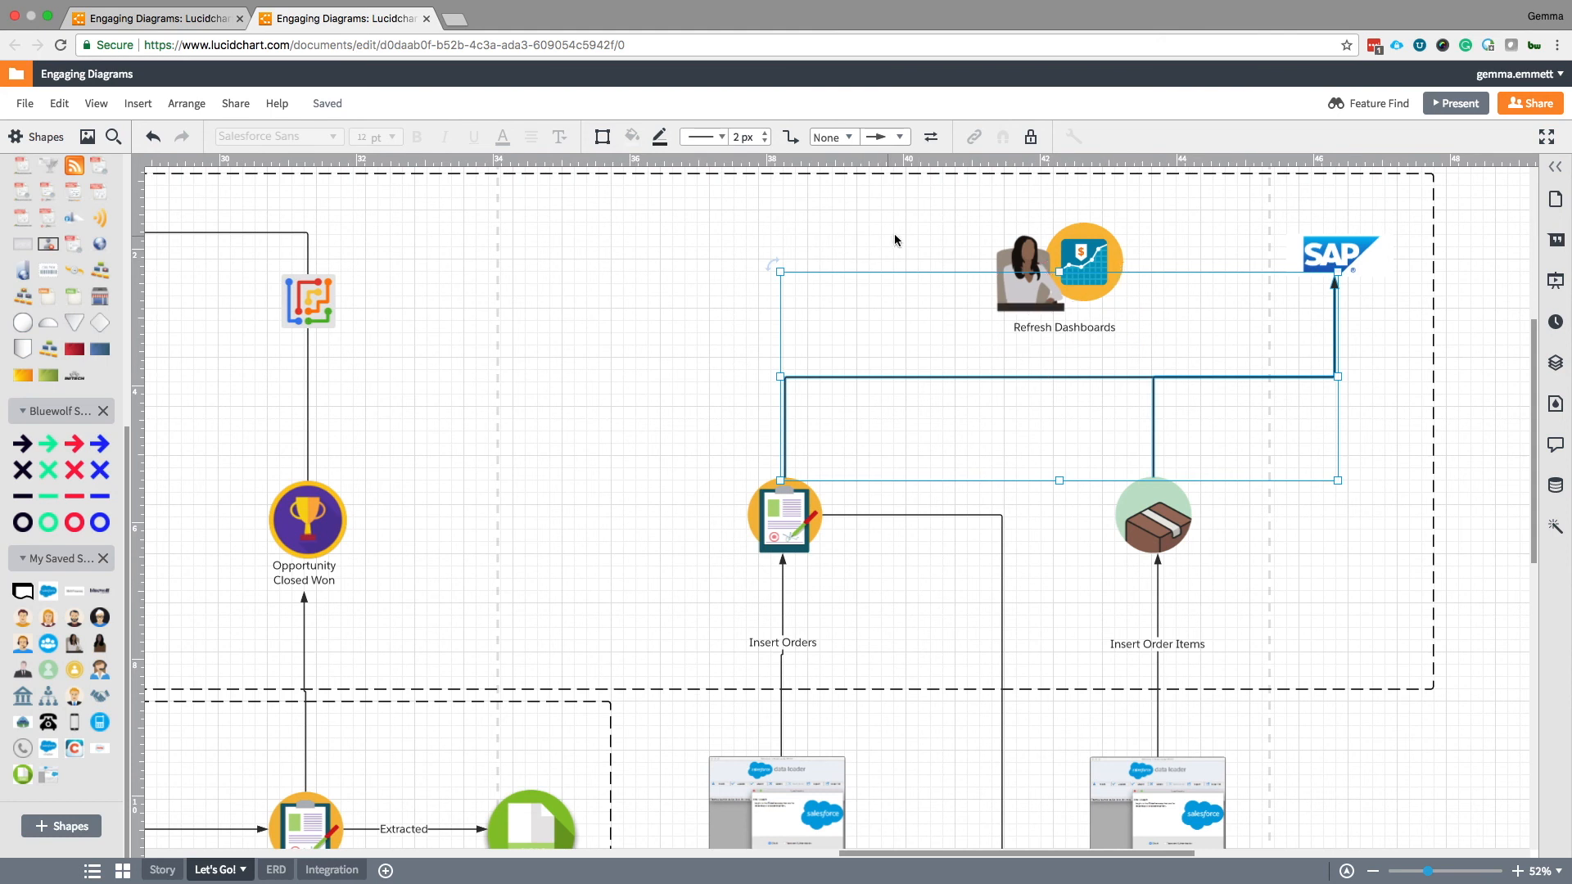
pyautogui.click(789, 139)
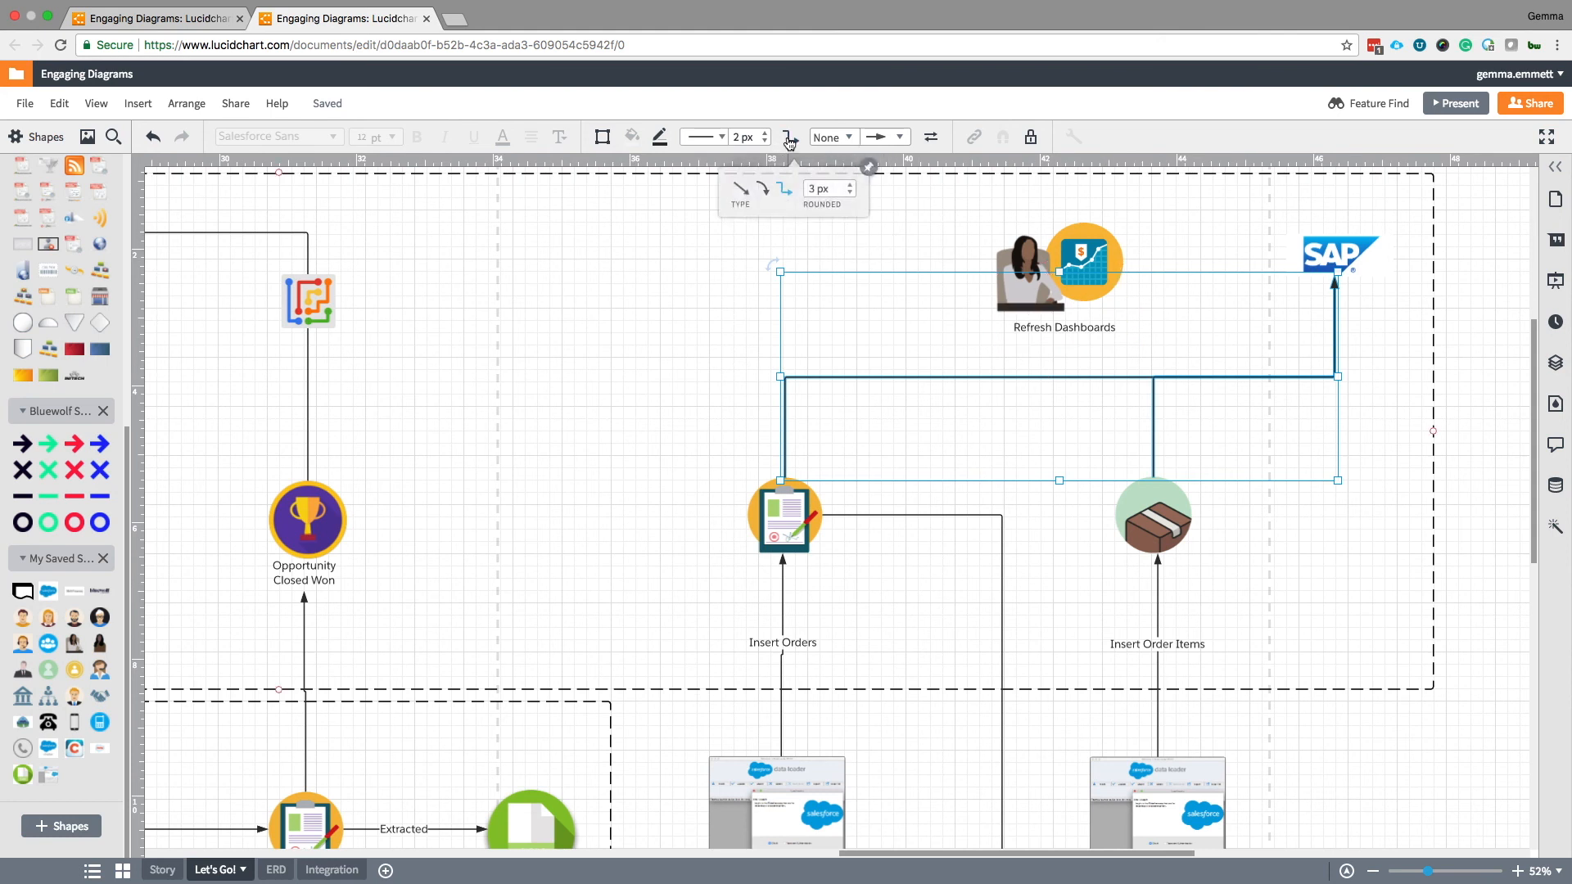
pyautogui.click(765, 195)
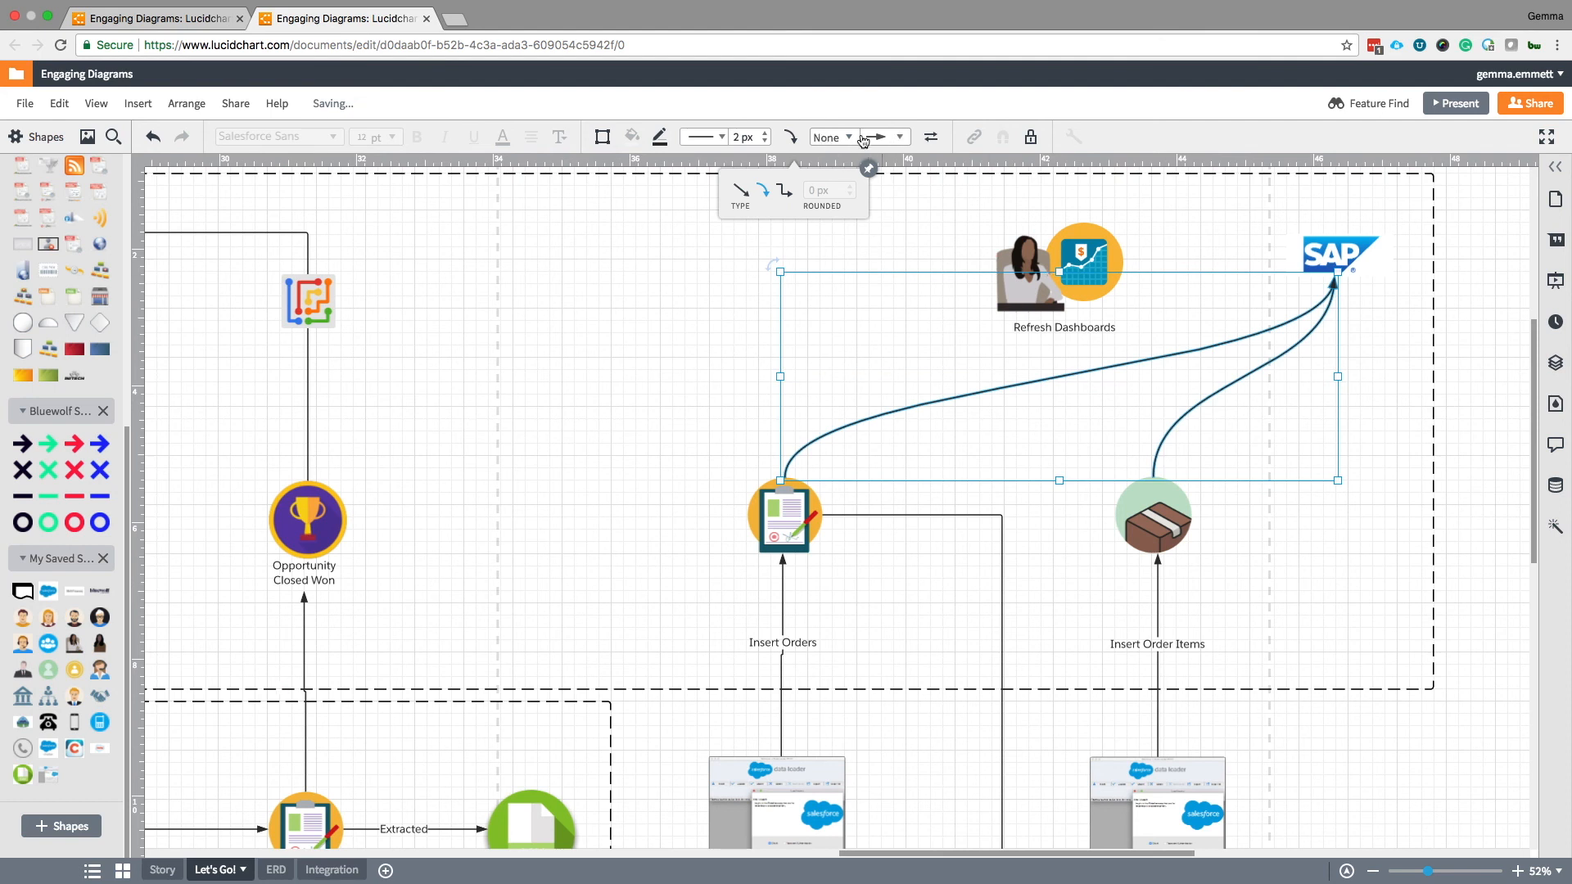
pyautogui.click(700, 141)
pyautogui.click(712, 243)
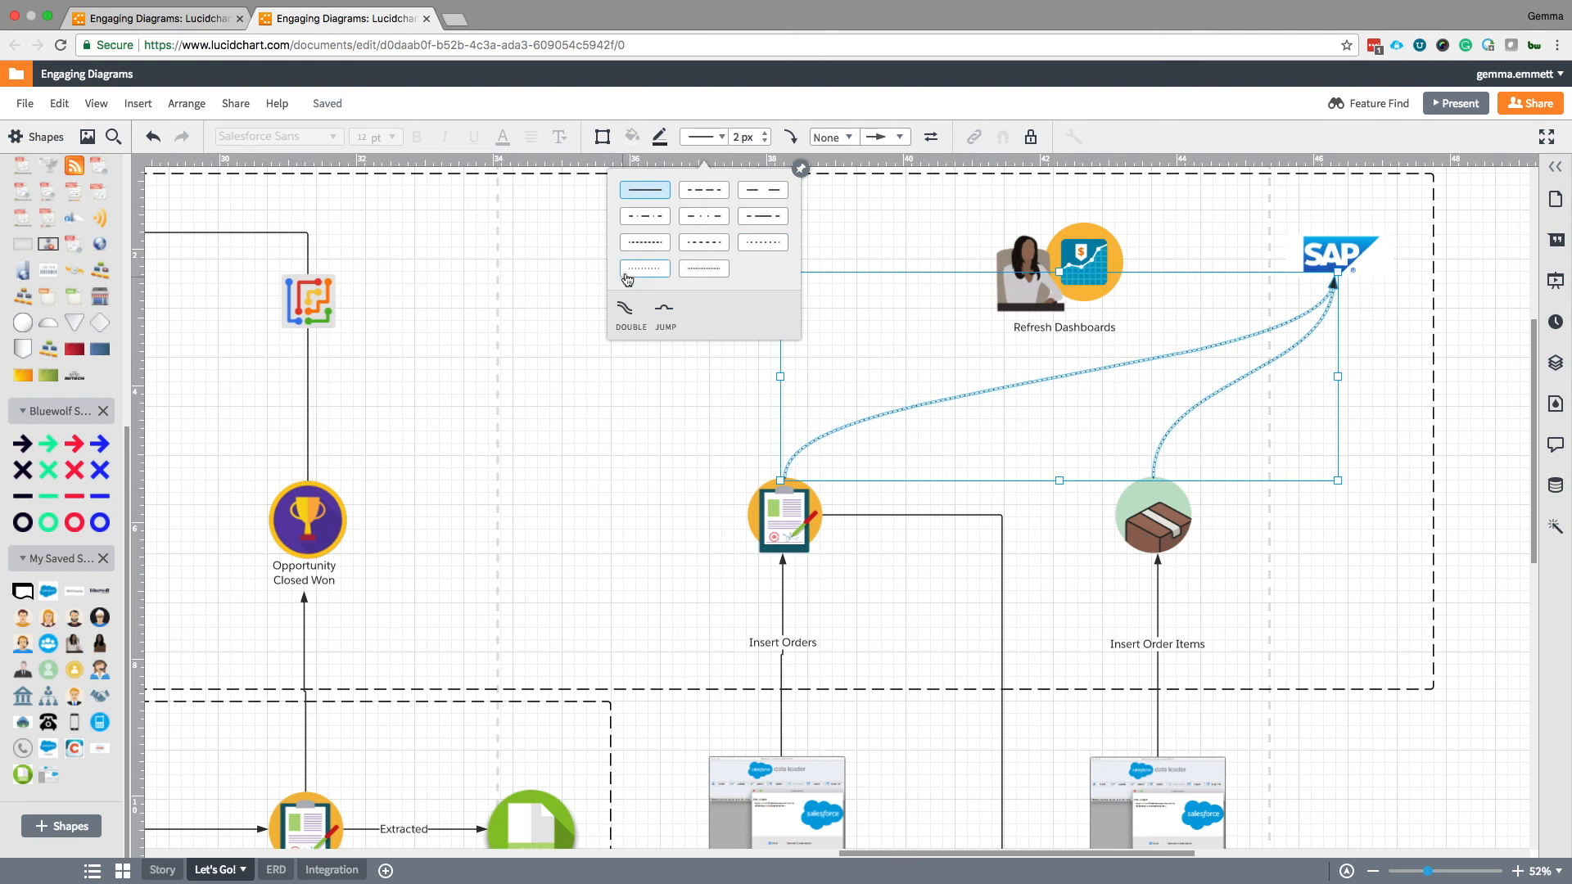
pyautogui.click(743, 246)
pyautogui.click(1363, 524)
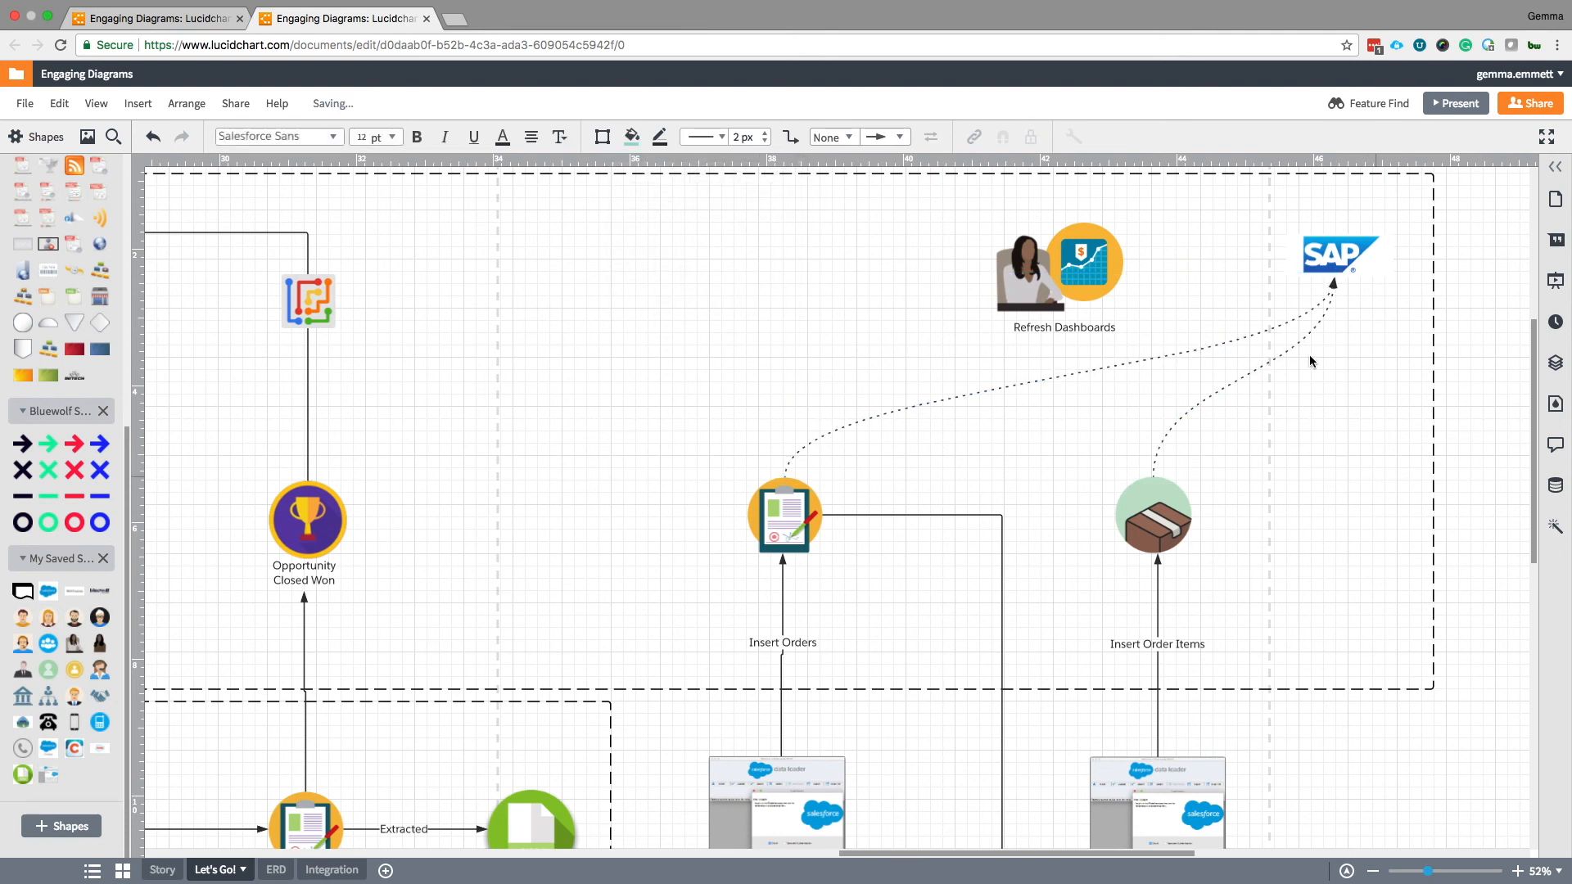
# Move the woman-at-desk icon, line-graph icon and "Refresh Dashboards" label together slightly up and to the left.
pyautogui.moveTo(939, 224); pyautogui.dragTo(1141, 347)
pyautogui.moveTo(1019, 289); pyautogui.dragTo(958, 279)
pyautogui.click(1433, 351)
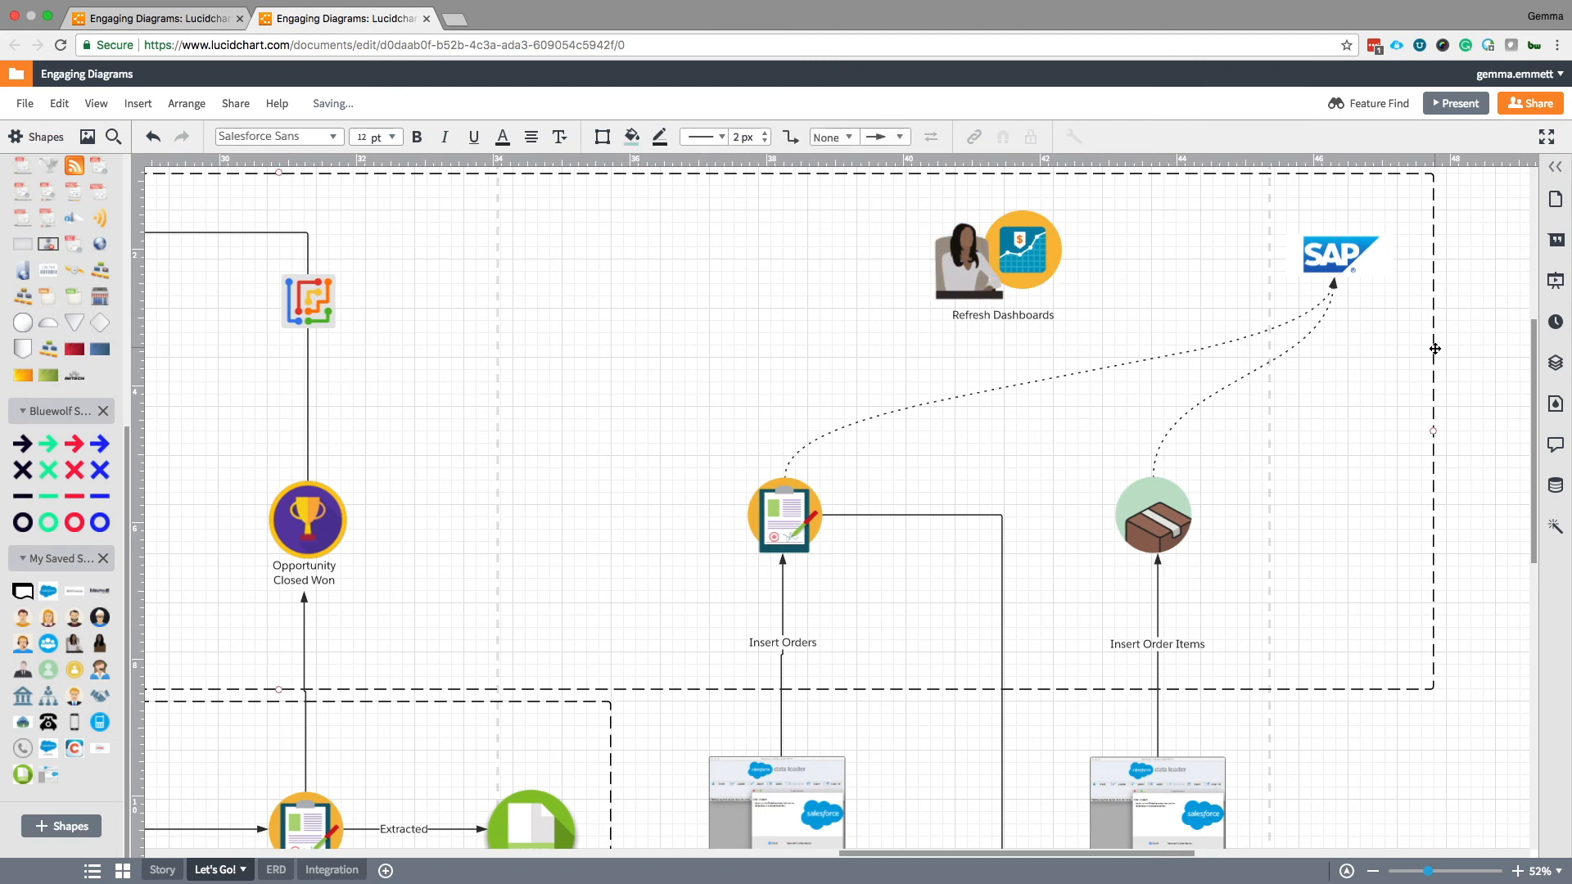
# Widen the upper dashed container by extending its right edge well past the SAP logo.
pyautogui.click(1434, 349)
pyautogui.moveTo(1434, 431); pyautogui.dragTo(1326, 421)
pyautogui.scroll(10, 100, 155)
# Find the teal document icon by searching icons for "invoice", place it right of the SAP logo and connect SAP to it with an arrow.
pyautogui.click(115, 144)
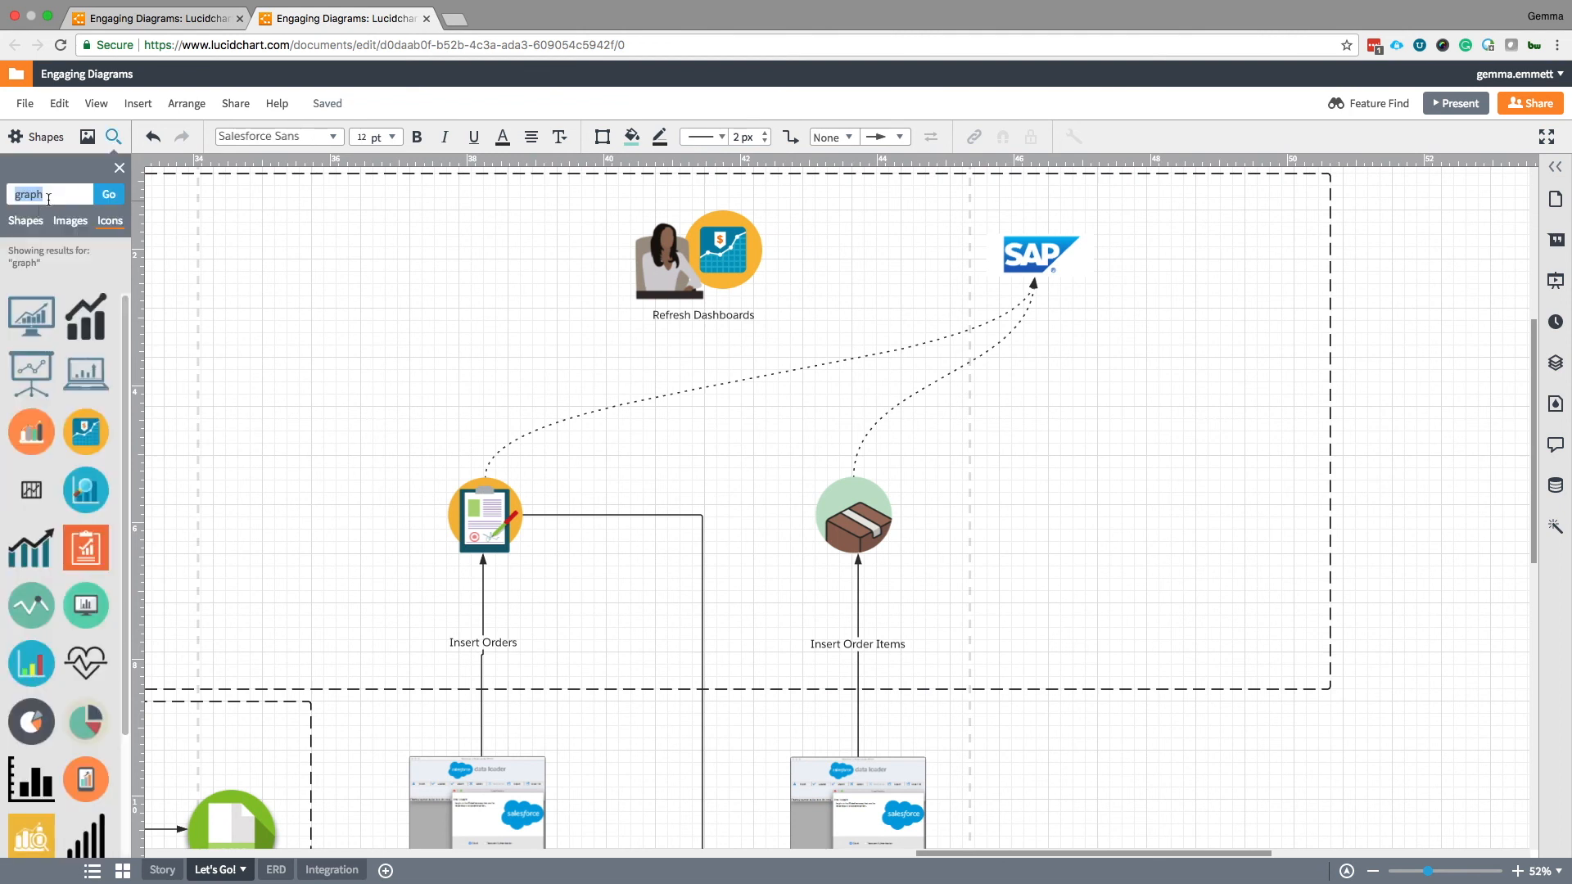
pyautogui.write('invoice')
pyautogui.press('Return')
pyautogui.moveTo(88, 374); pyautogui.dragTo(1233, 262)
pyautogui.click(1201, 396)
pyautogui.moveTo(1095, 255); pyautogui.dragTo(1223, 259)
pyautogui.click(1201, 370)
# Copy the "Refresh Dashboards" label beneath the teal document icon and change the copy's text to "Raise Invoice".
pyautogui.click(705, 314)
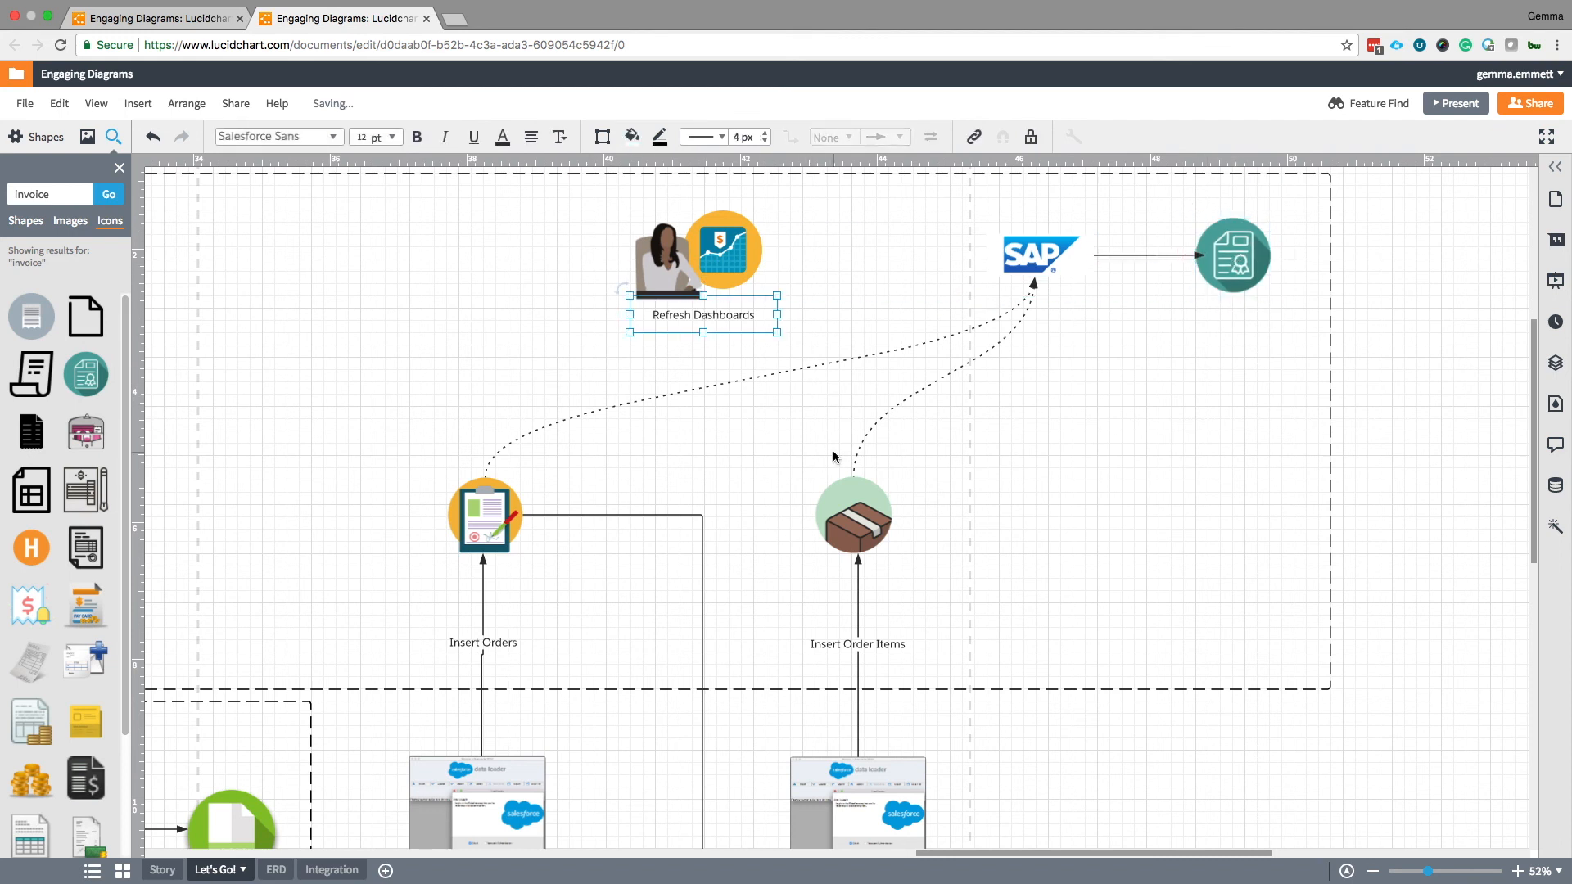
pyautogui.click(1155, 513)
pyautogui.hotkey('ctrl', 'v')
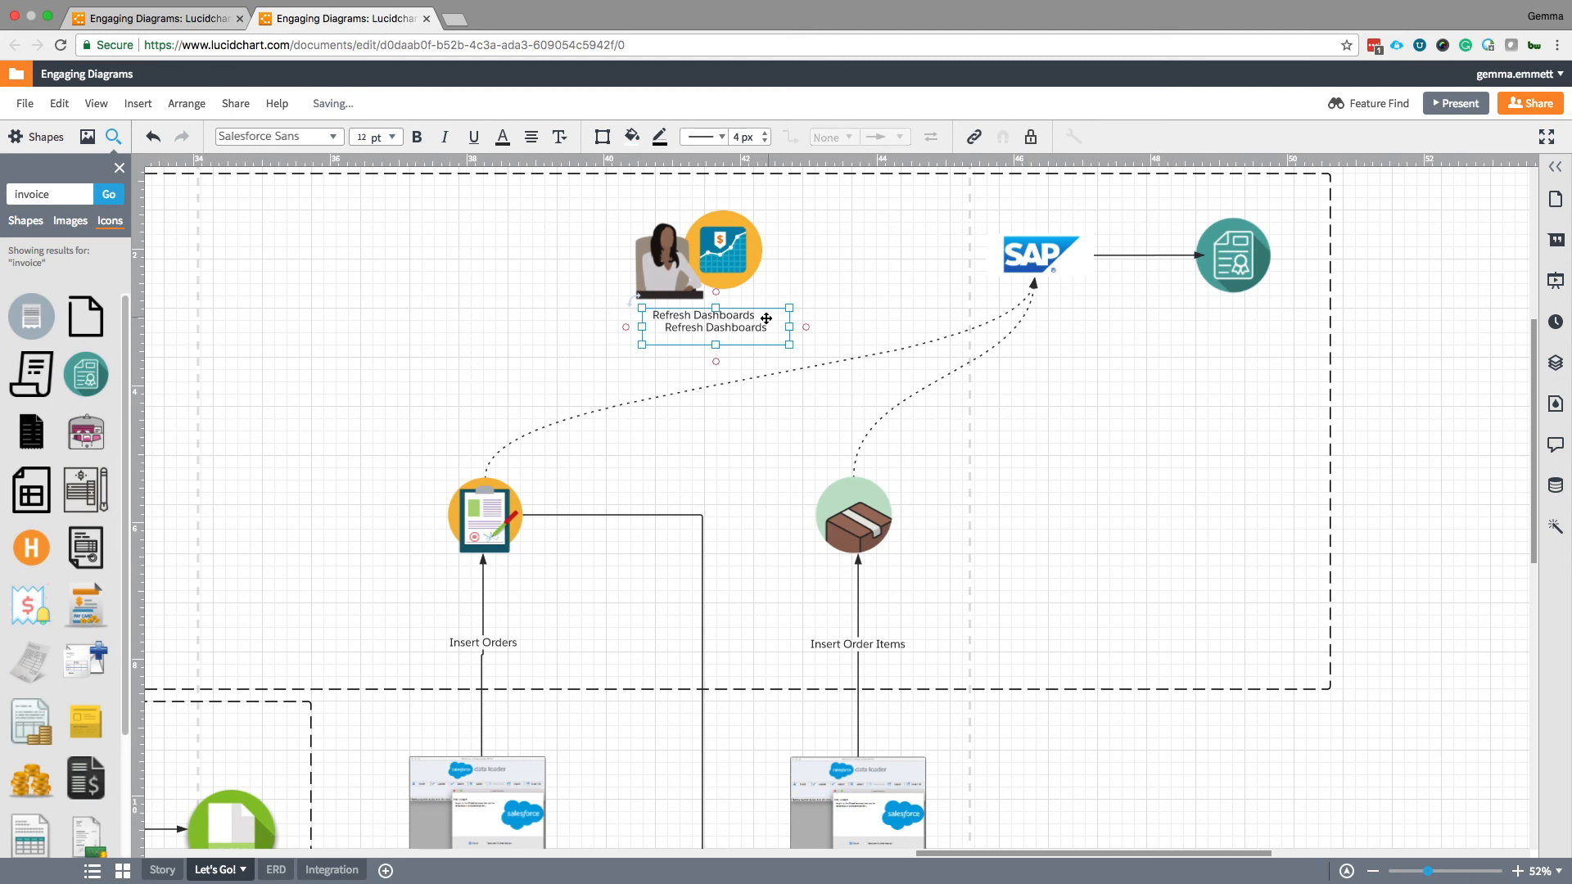
pyautogui.moveTo(756, 329); pyautogui.dragTo(1236, 306)
pyautogui.doubleClick(1236, 306)
pyautogui.write('Raise Inv')
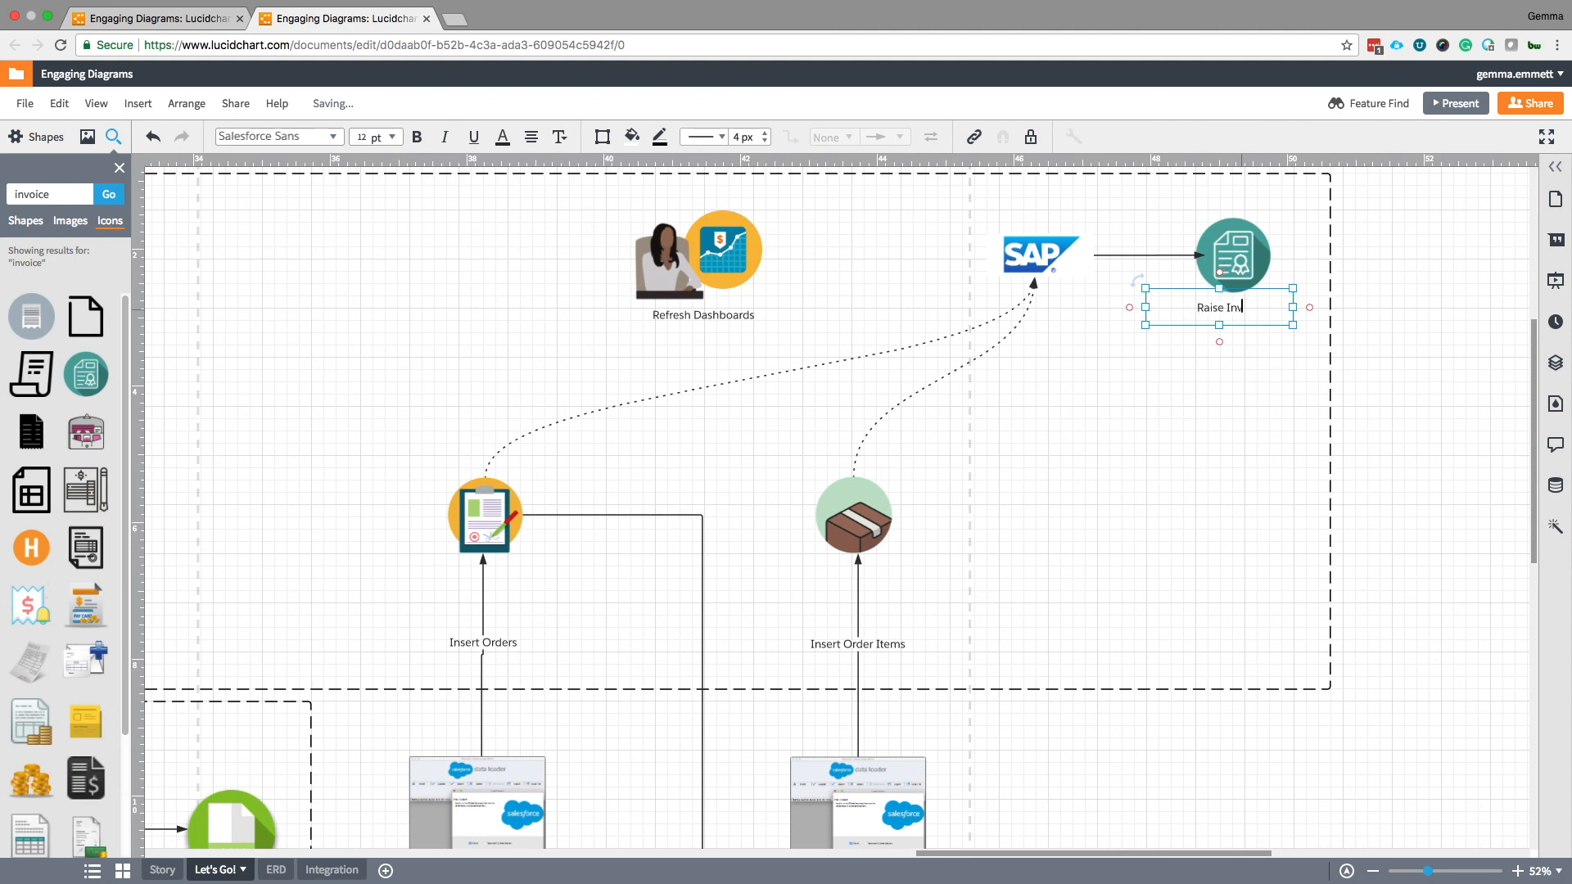
pyautogui.write('oice')
pyautogui.click(1207, 406)
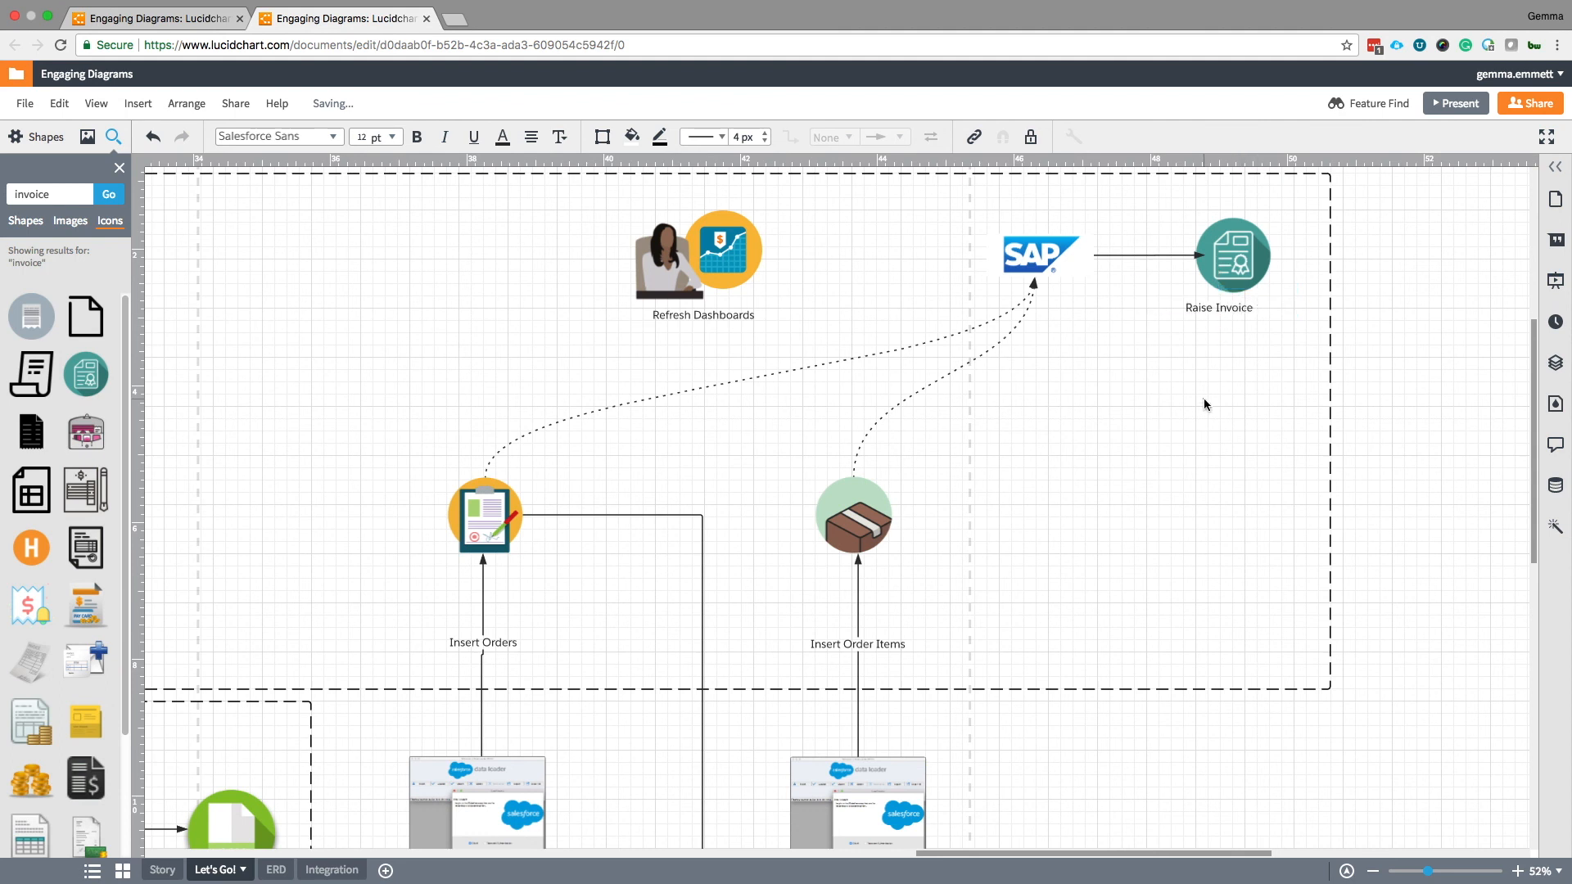
# Narrow the "Raise Invoice" text box and centre it beneath the teal document icon.
pyautogui.click(1204, 320)
pyautogui.moveTo(1145, 308); pyautogui.dragTo(1229, 305)
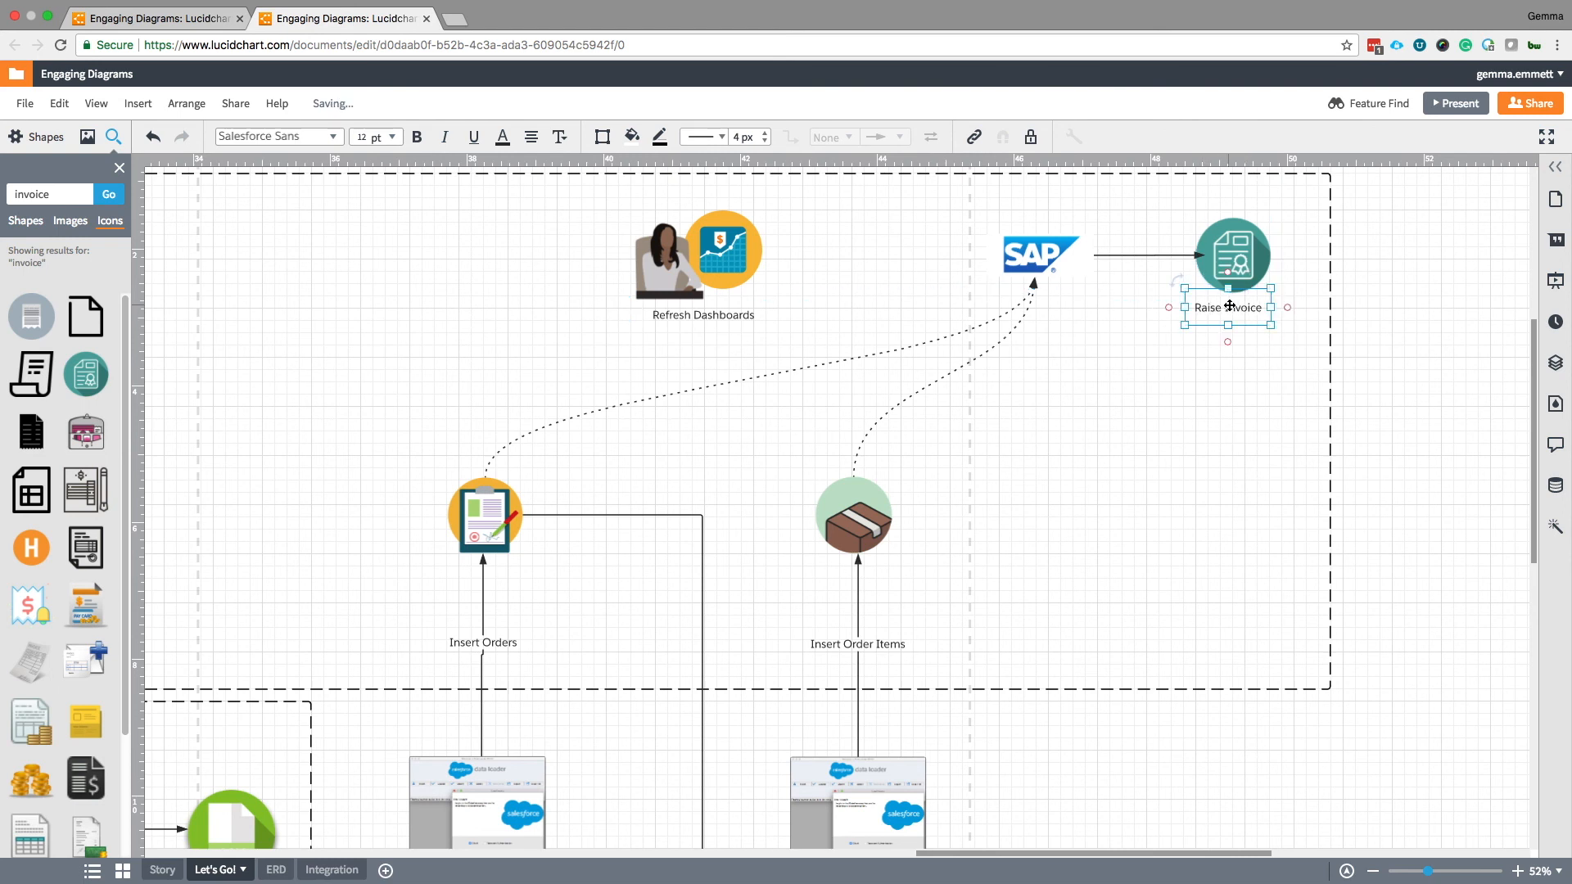
pyautogui.click(1242, 388)
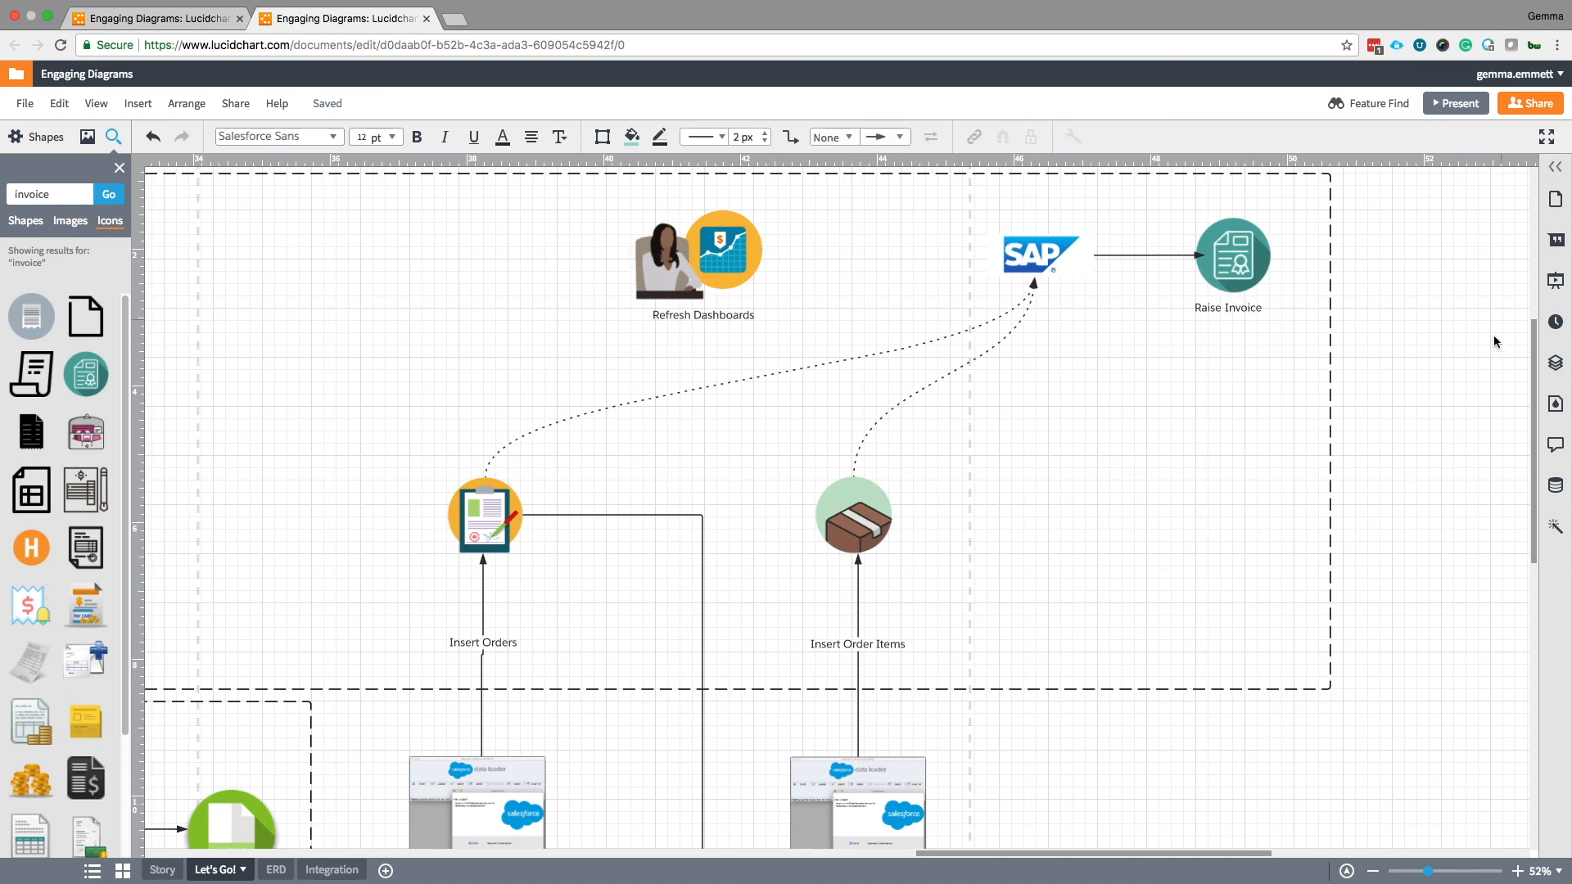
# Narrow the upper dashed container so its right edge sits just left of the SAP logo.
pyautogui.click(1332, 447)
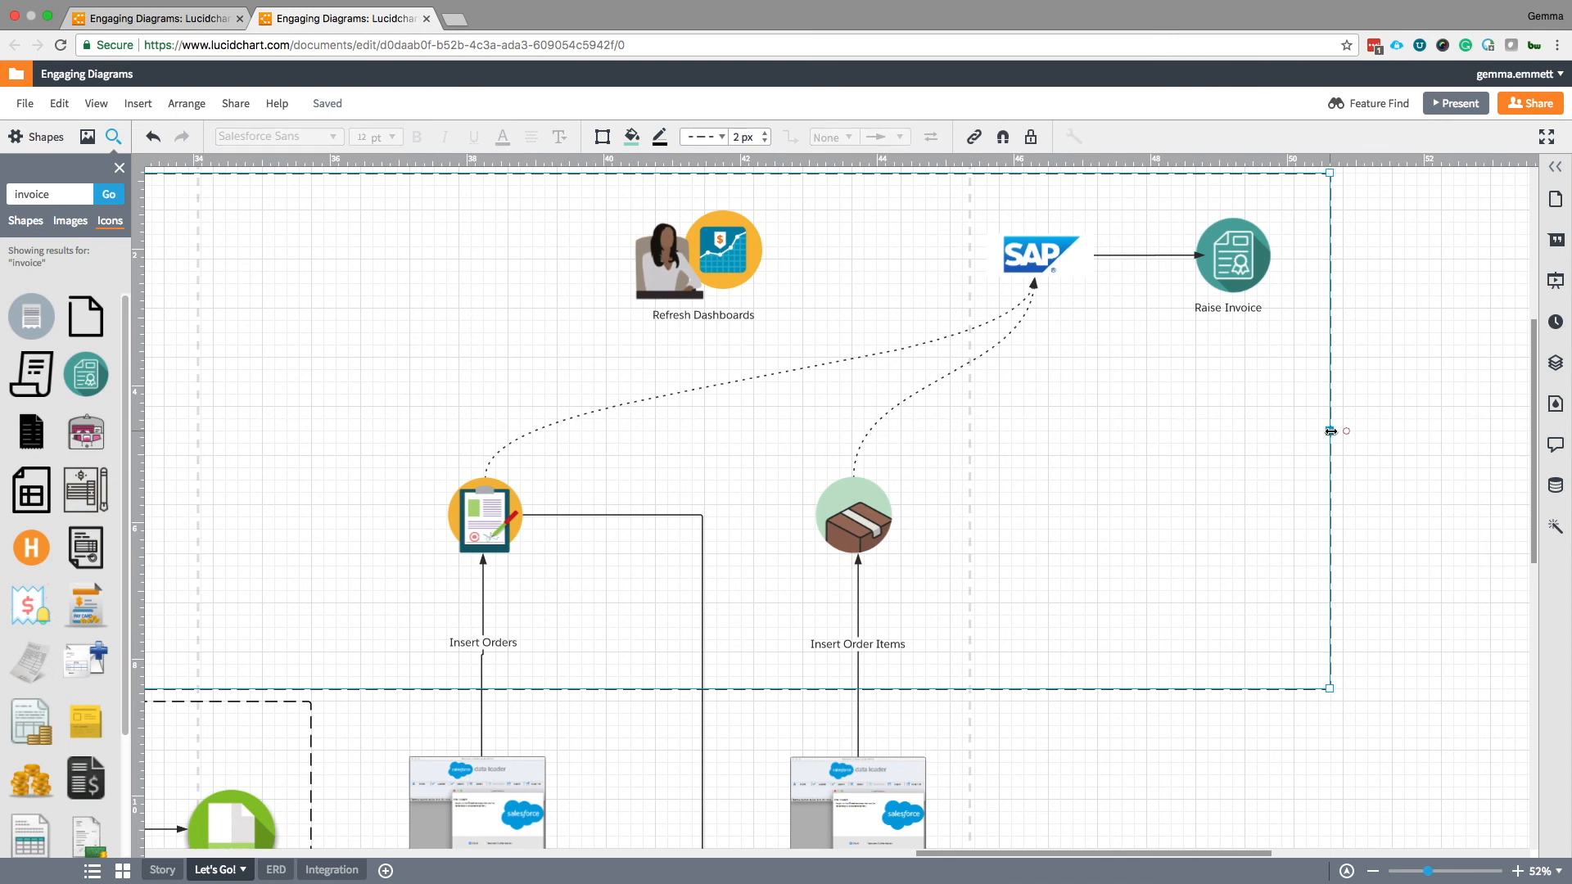
pyautogui.moveTo(1331, 431); pyautogui.dragTo(970, 424)
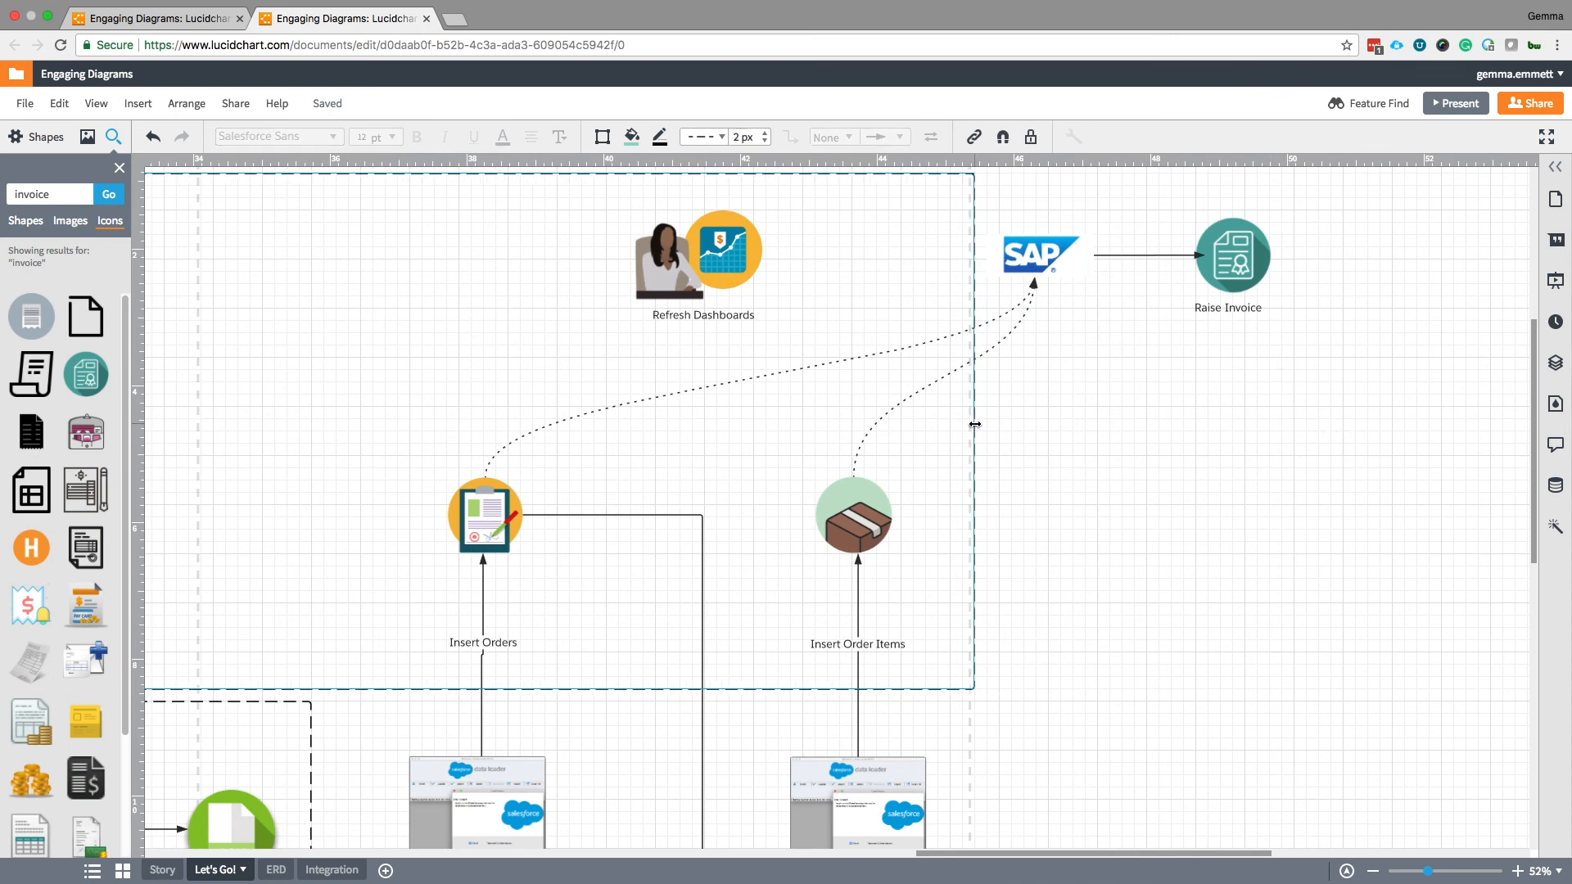
pyautogui.moveTo(969, 424); pyautogui.dragTo(970, 424)
pyautogui.click(1087, 462)
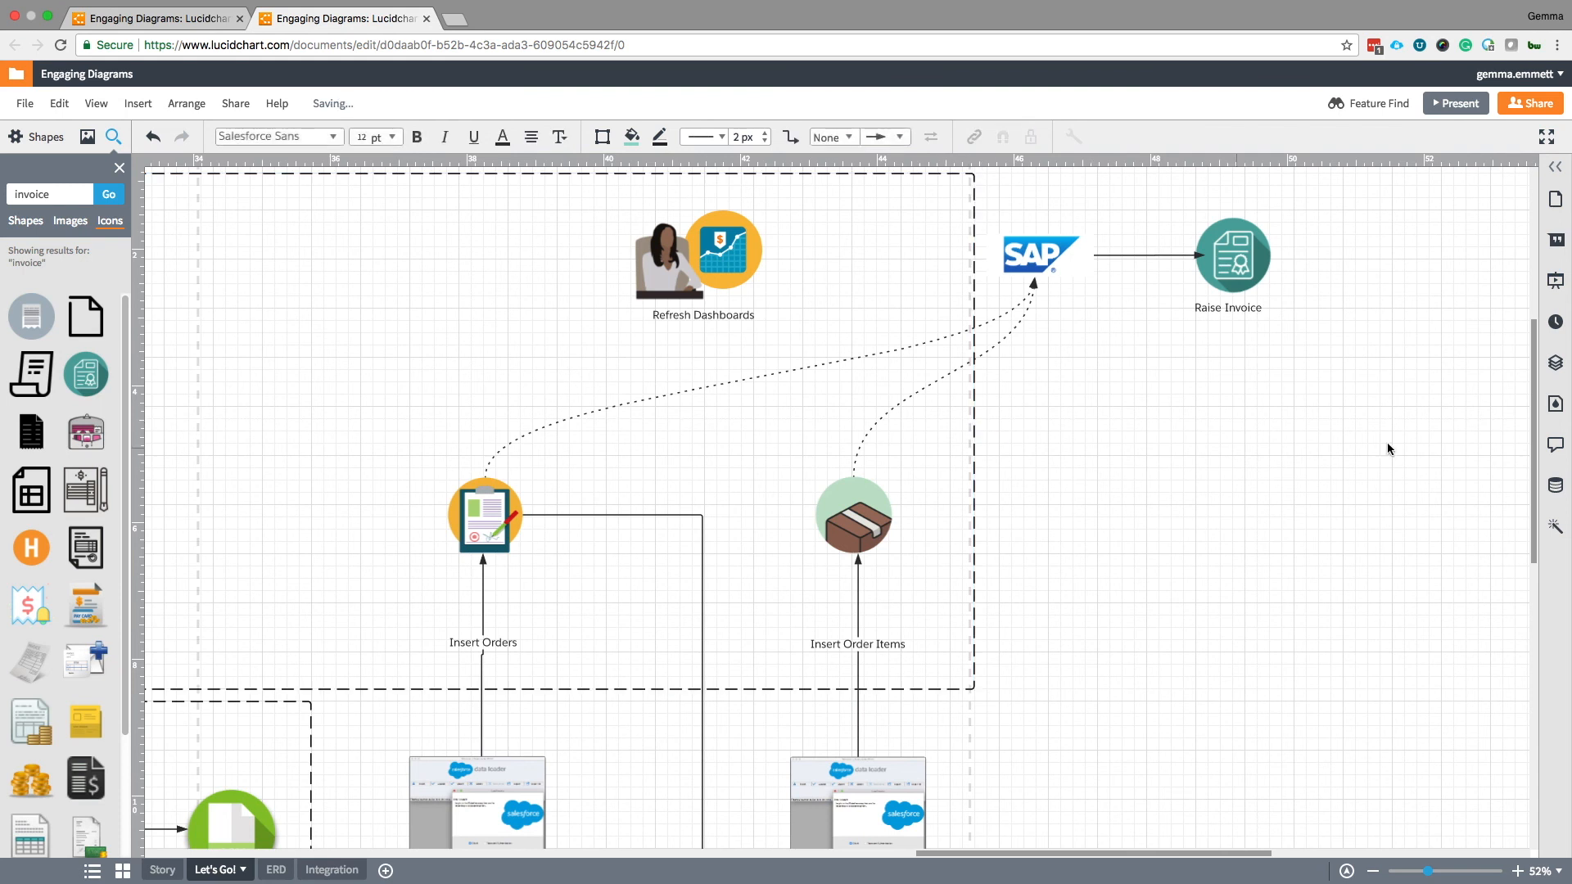
# Open the page settings and close the icon search to bring back the shape libraries.
pyautogui.click(1554, 202)
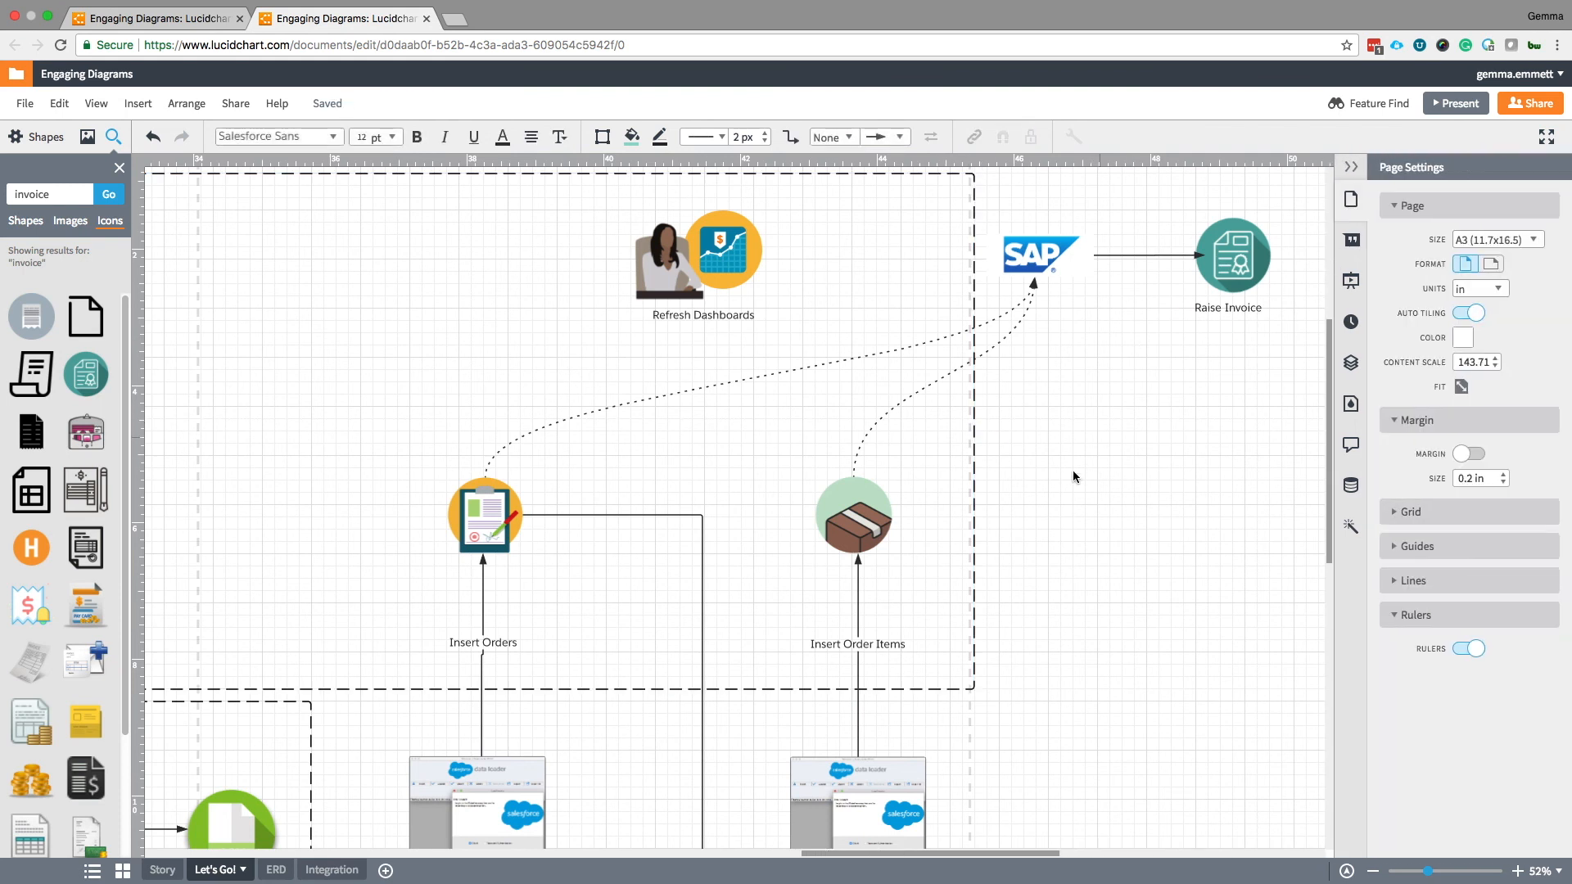
pyautogui.scroll(3, 982, 478)
pyautogui.scroll(-1, 956, 482)
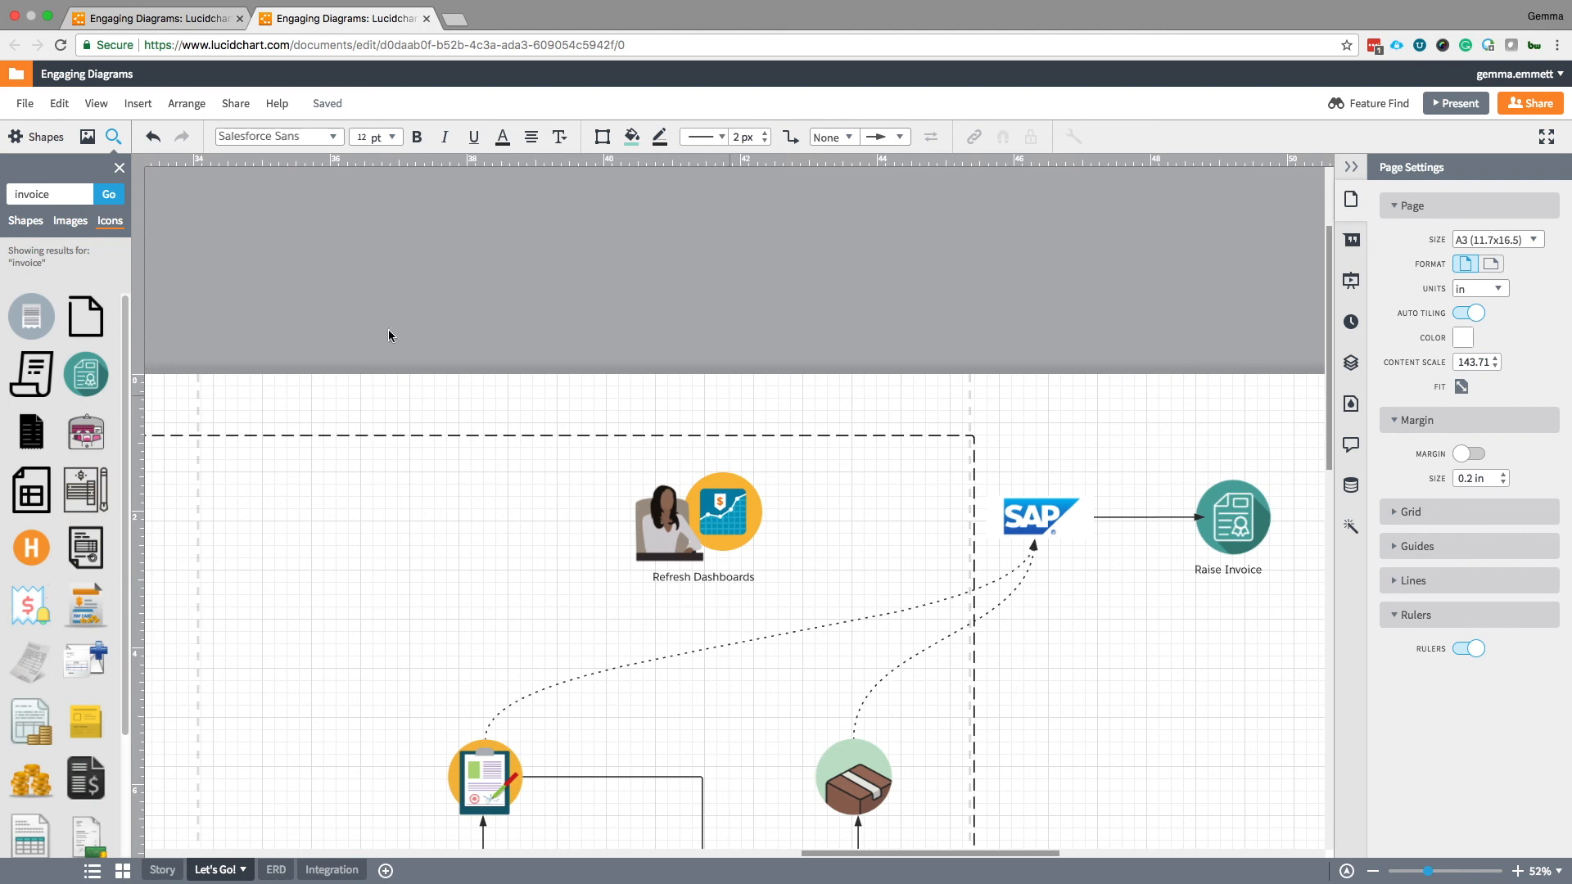
pyautogui.click(120, 168)
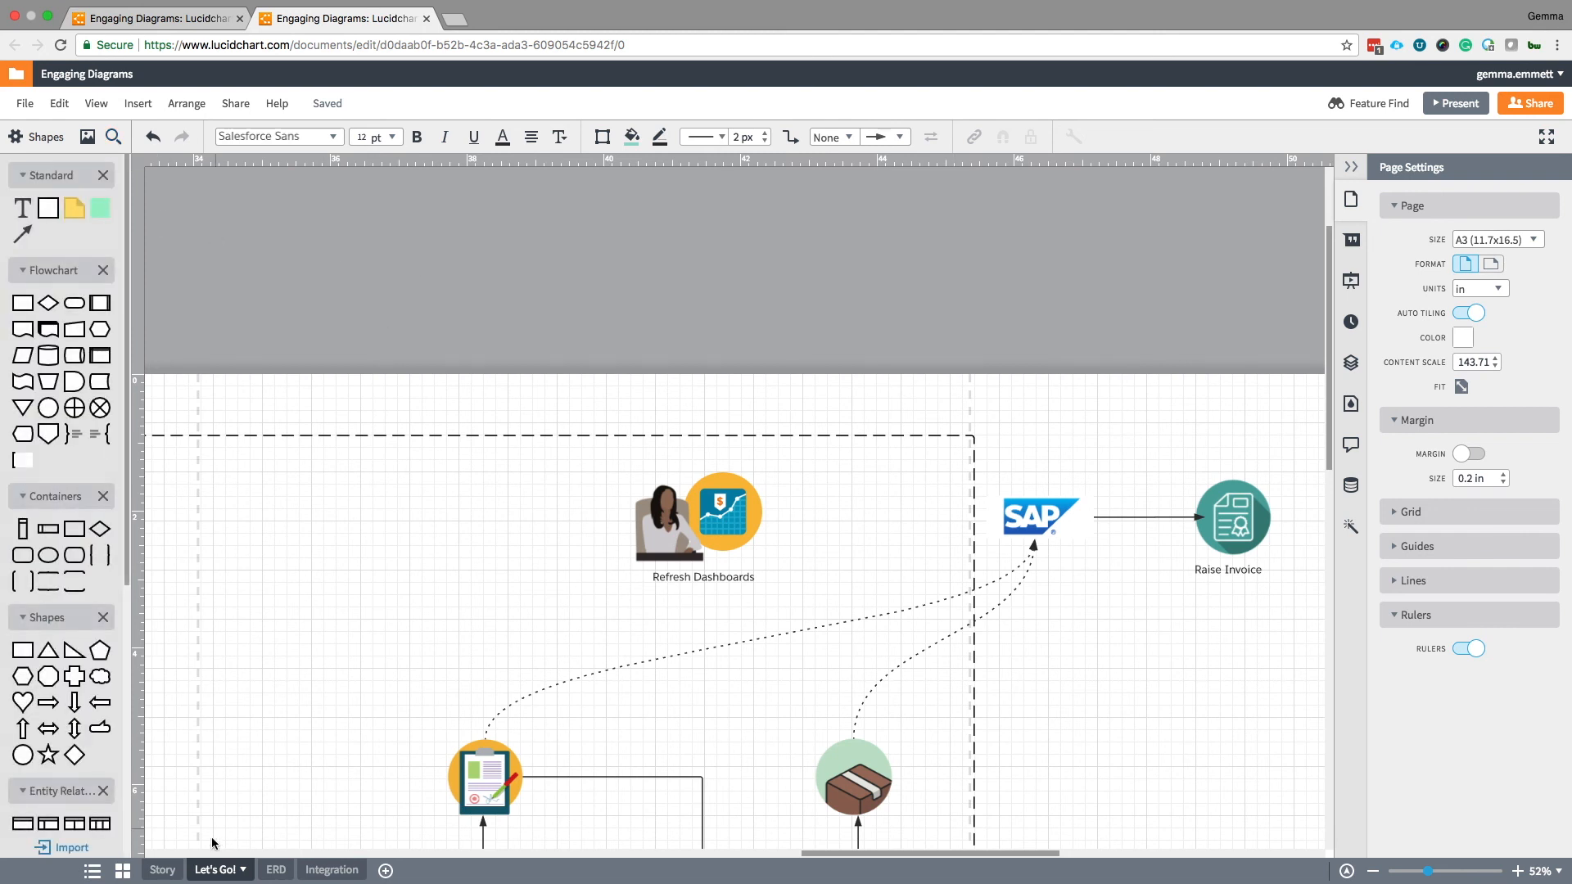
# Copy the title text from the ERD page and place it above the upper dashed container on the Let's Go! page, roughly centred.
pyautogui.click(275, 869)
pyautogui.click(635, 223)
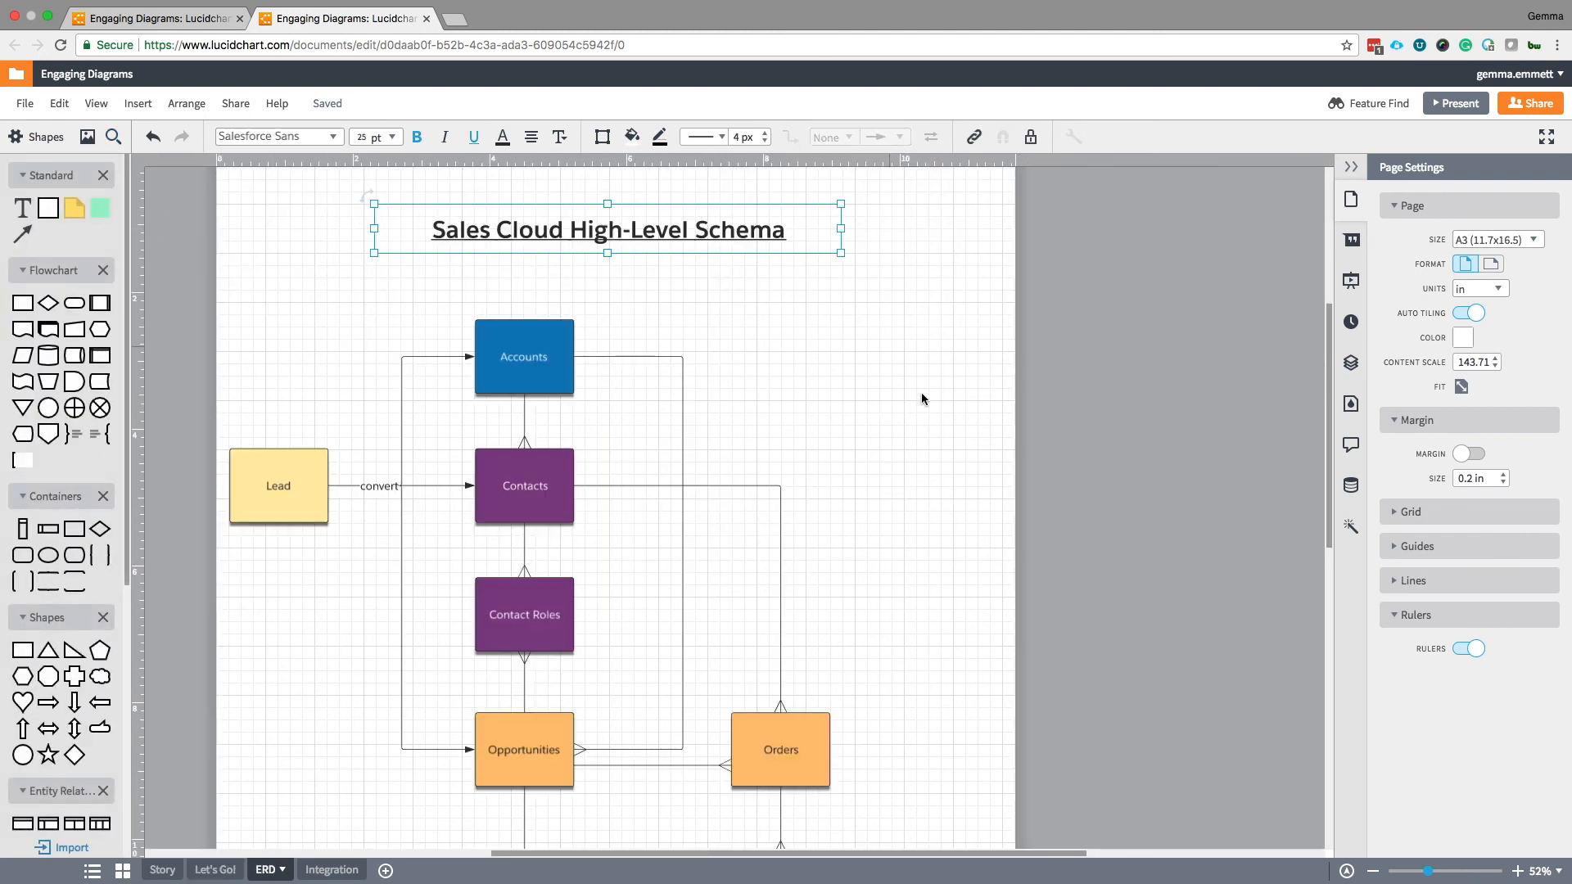
pyautogui.click(208, 869)
pyautogui.hotkey('ctrl', 'v')
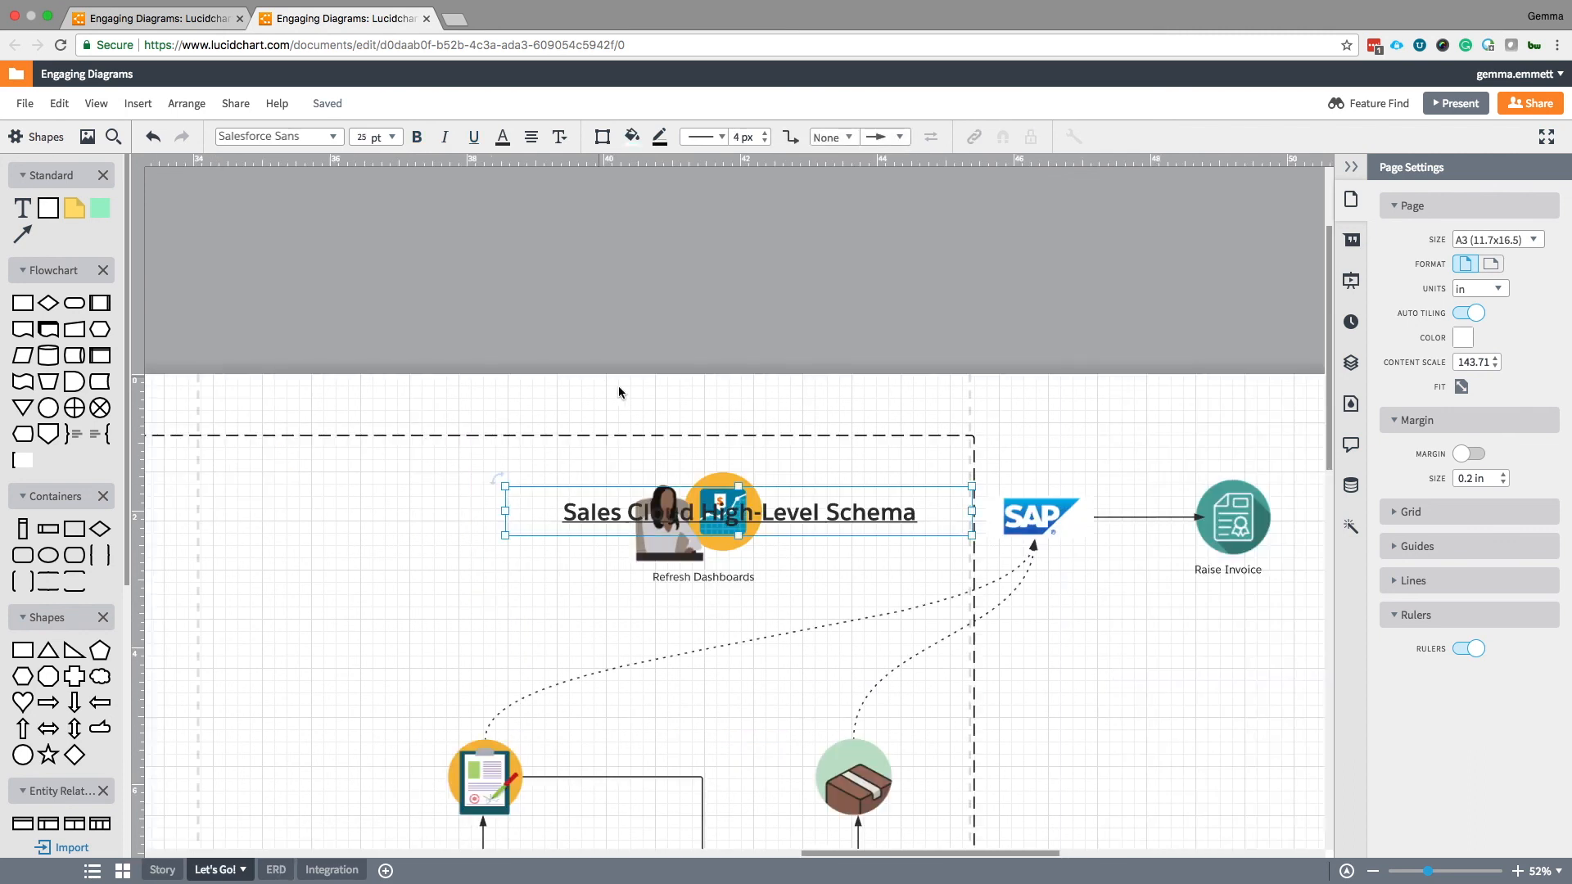
pyautogui.moveTo(585, 519); pyautogui.dragTo(378, 375)
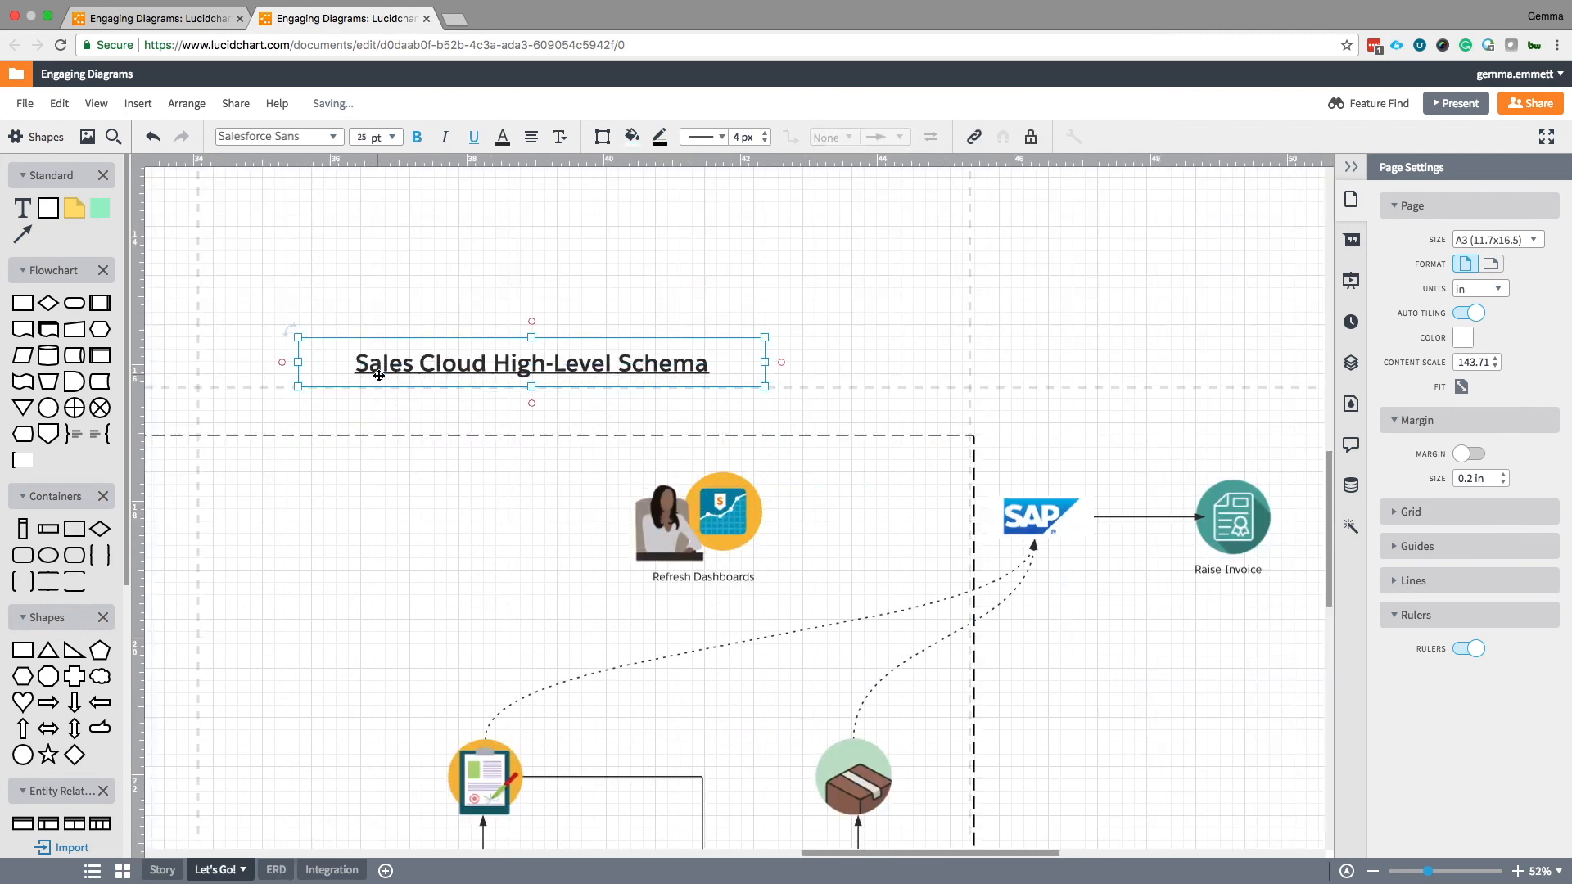
pyautogui.scroll(-10, 378, 375)
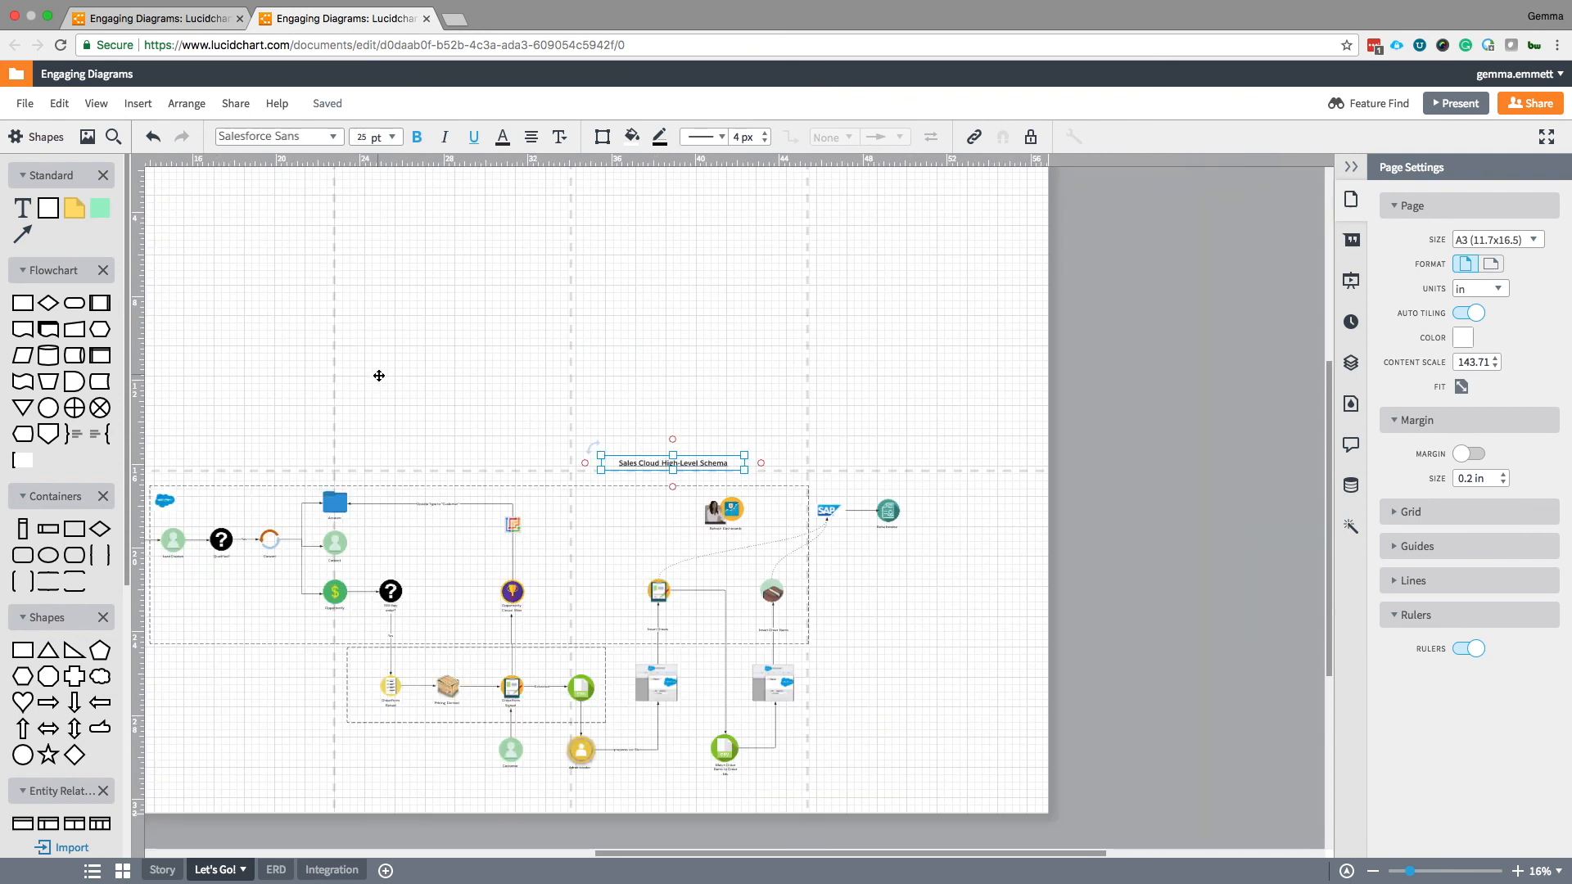
pyautogui.hscroll(-5, 379, 375)
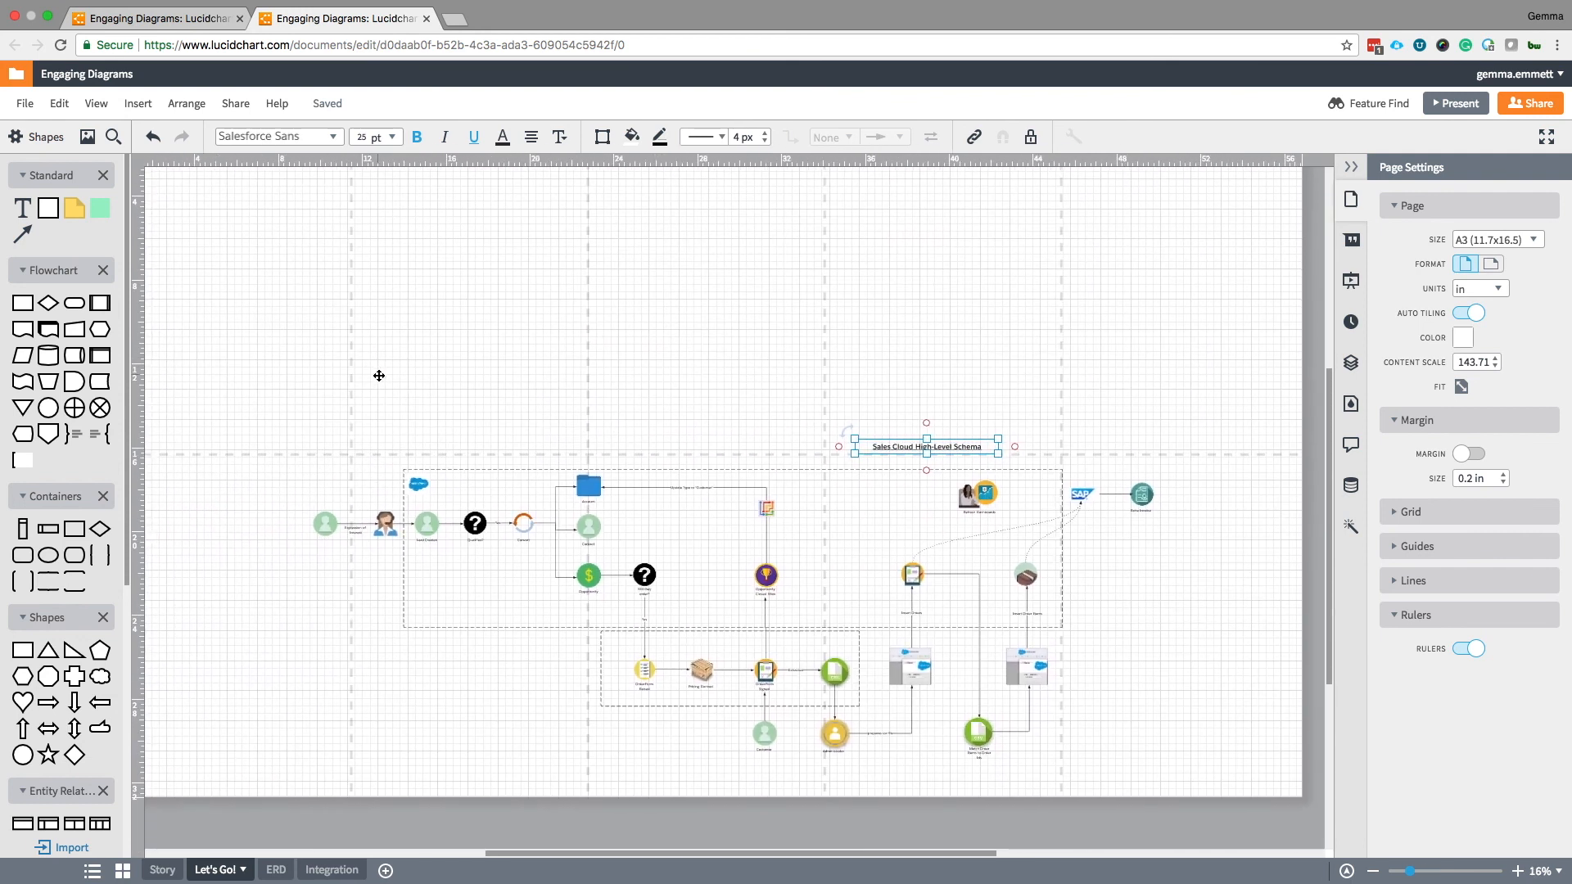
pyautogui.moveTo(904, 446); pyautogui.dragTo(702, 444)
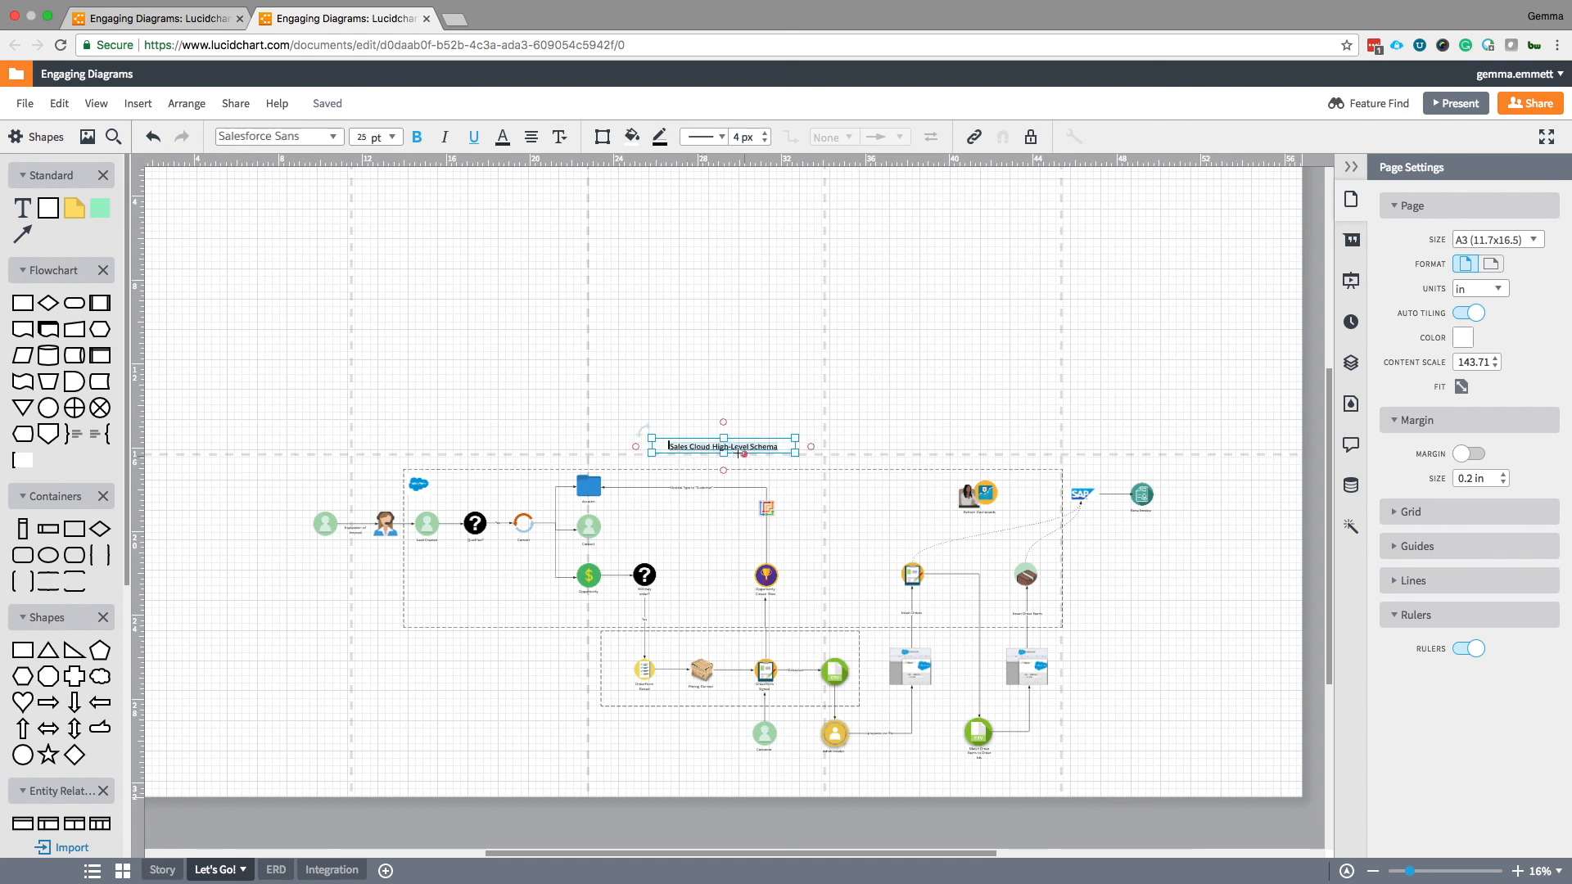
# Change the pasted title's text to "Sales To-Be Process Solution".
pyautogui.write('Sales Process Solution')
pyautogui.click(706, 447)
pyautogui.write('To Be')
pyautogui.click(906, 442)
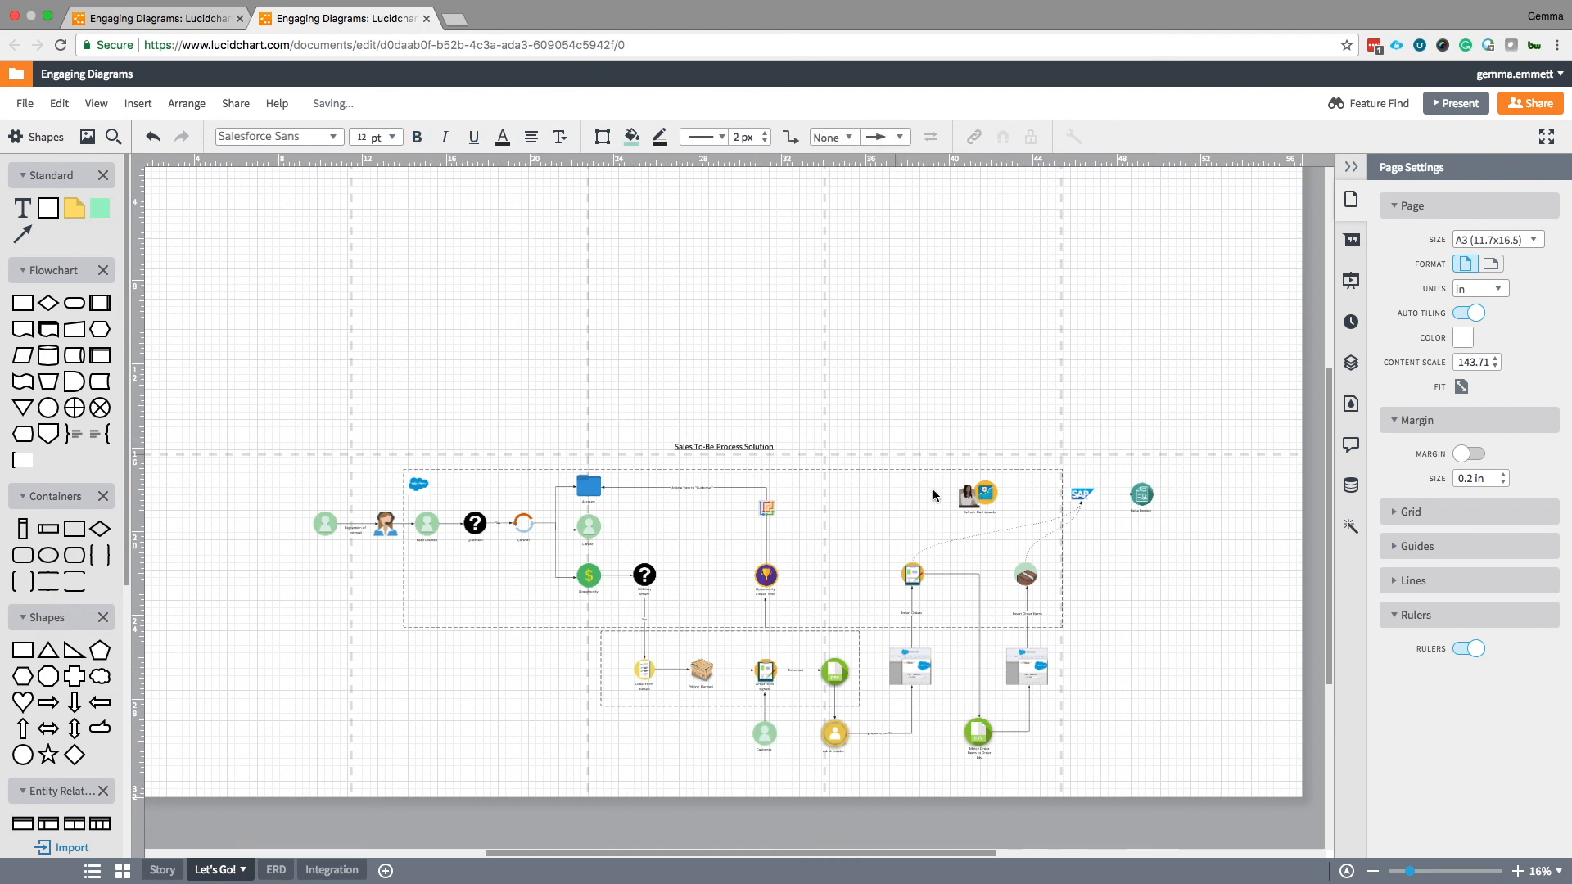
# Set the page size to A4 (8.3x11.7).
pyautogui.click(1491, 239)
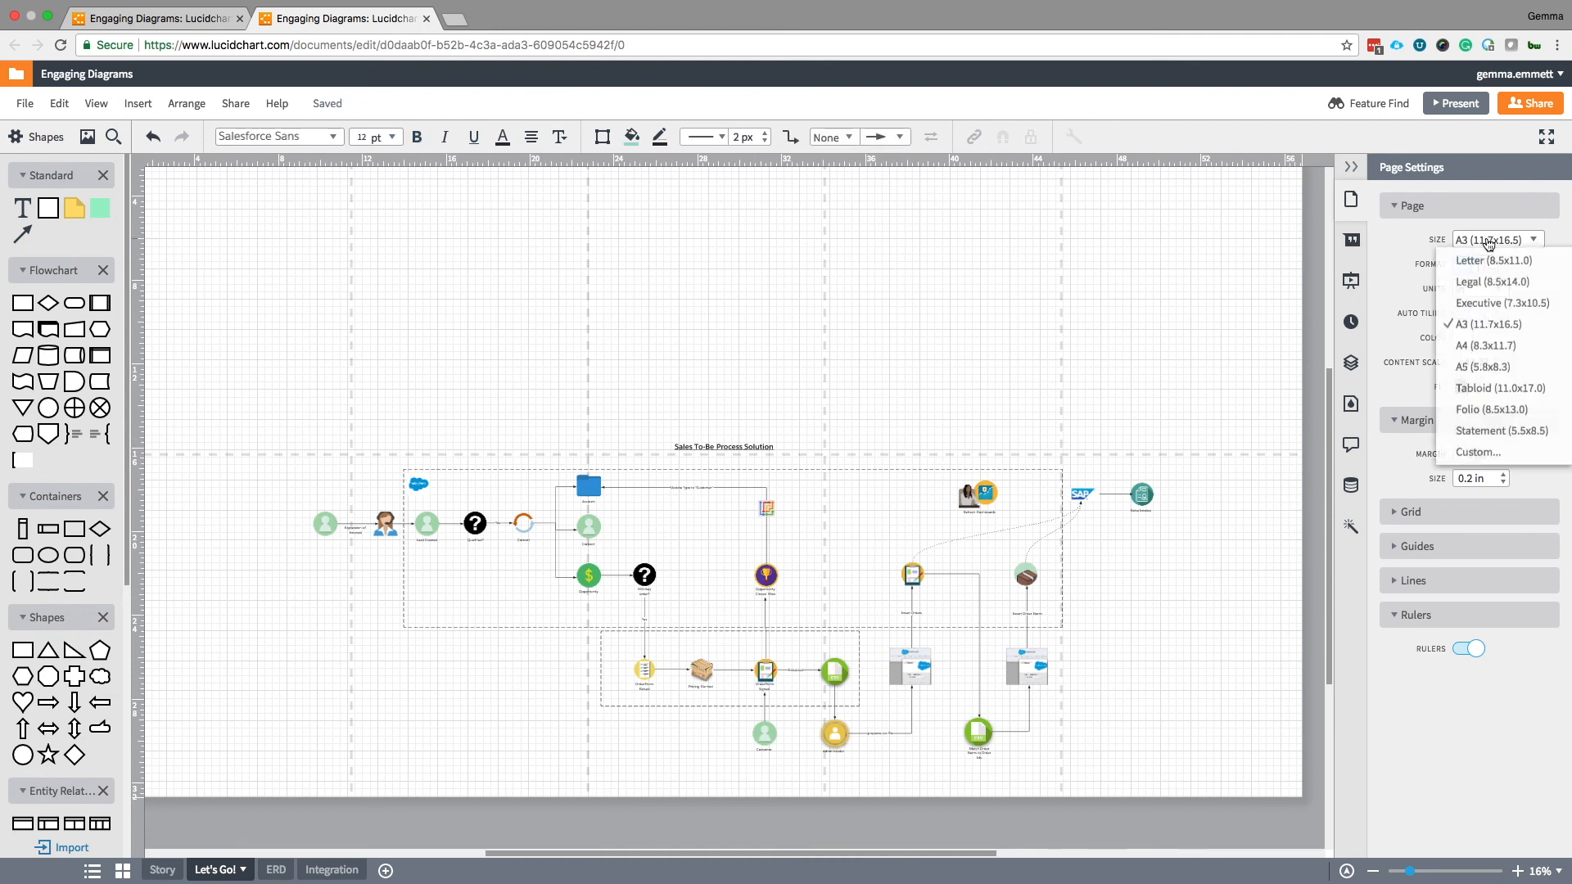
pyautogui.click(1474, 347)
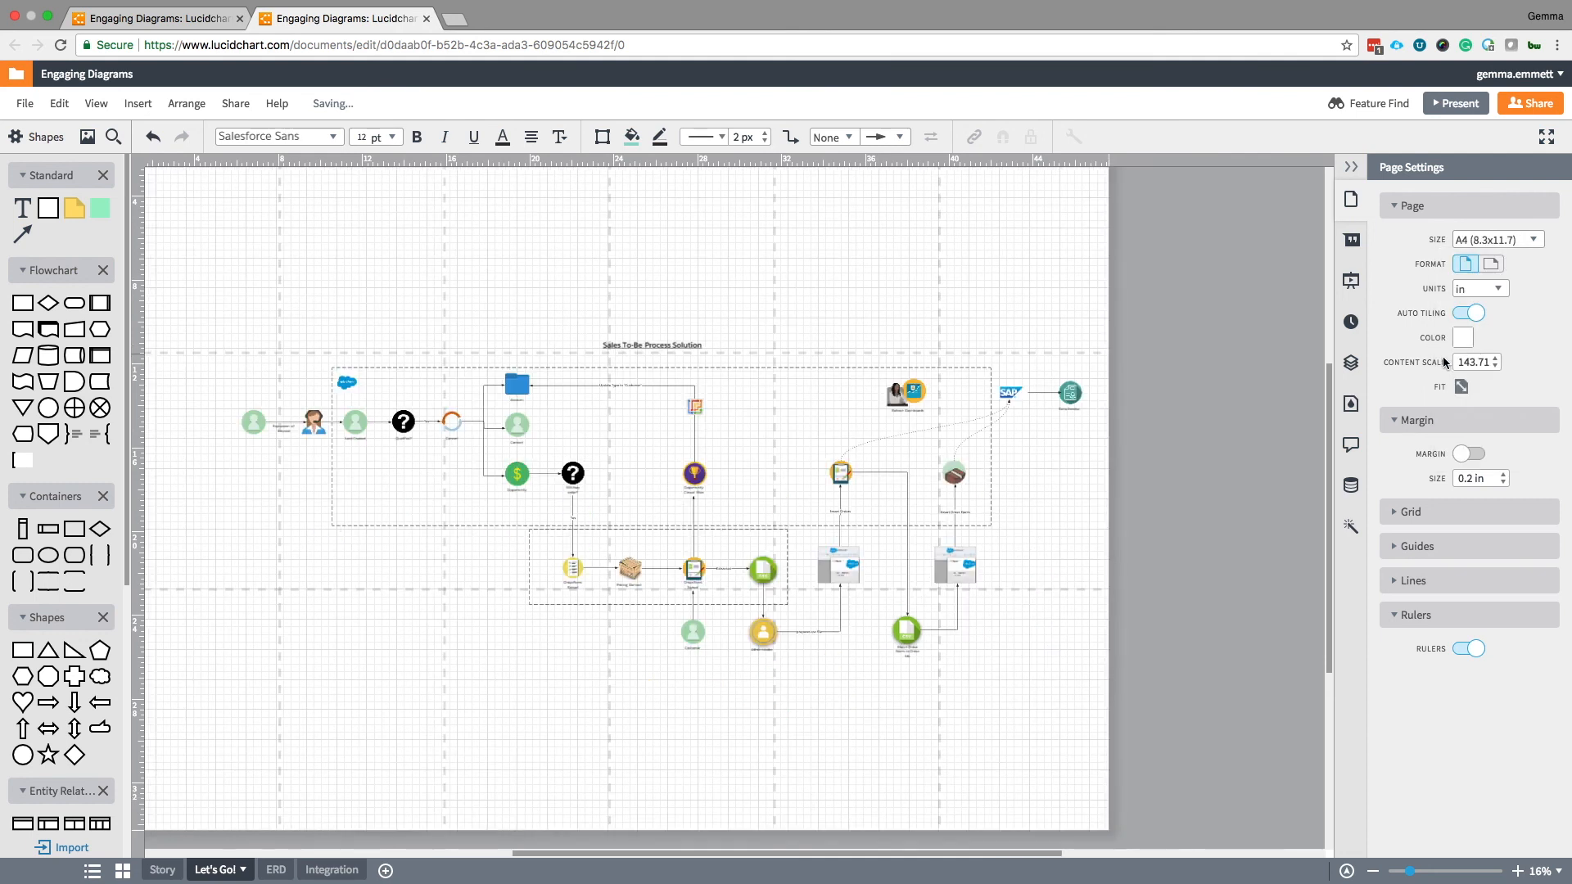
# Switch the page format to landscape and fit the diagram content to the A4 page.
pyautogui.click(1461, 388)
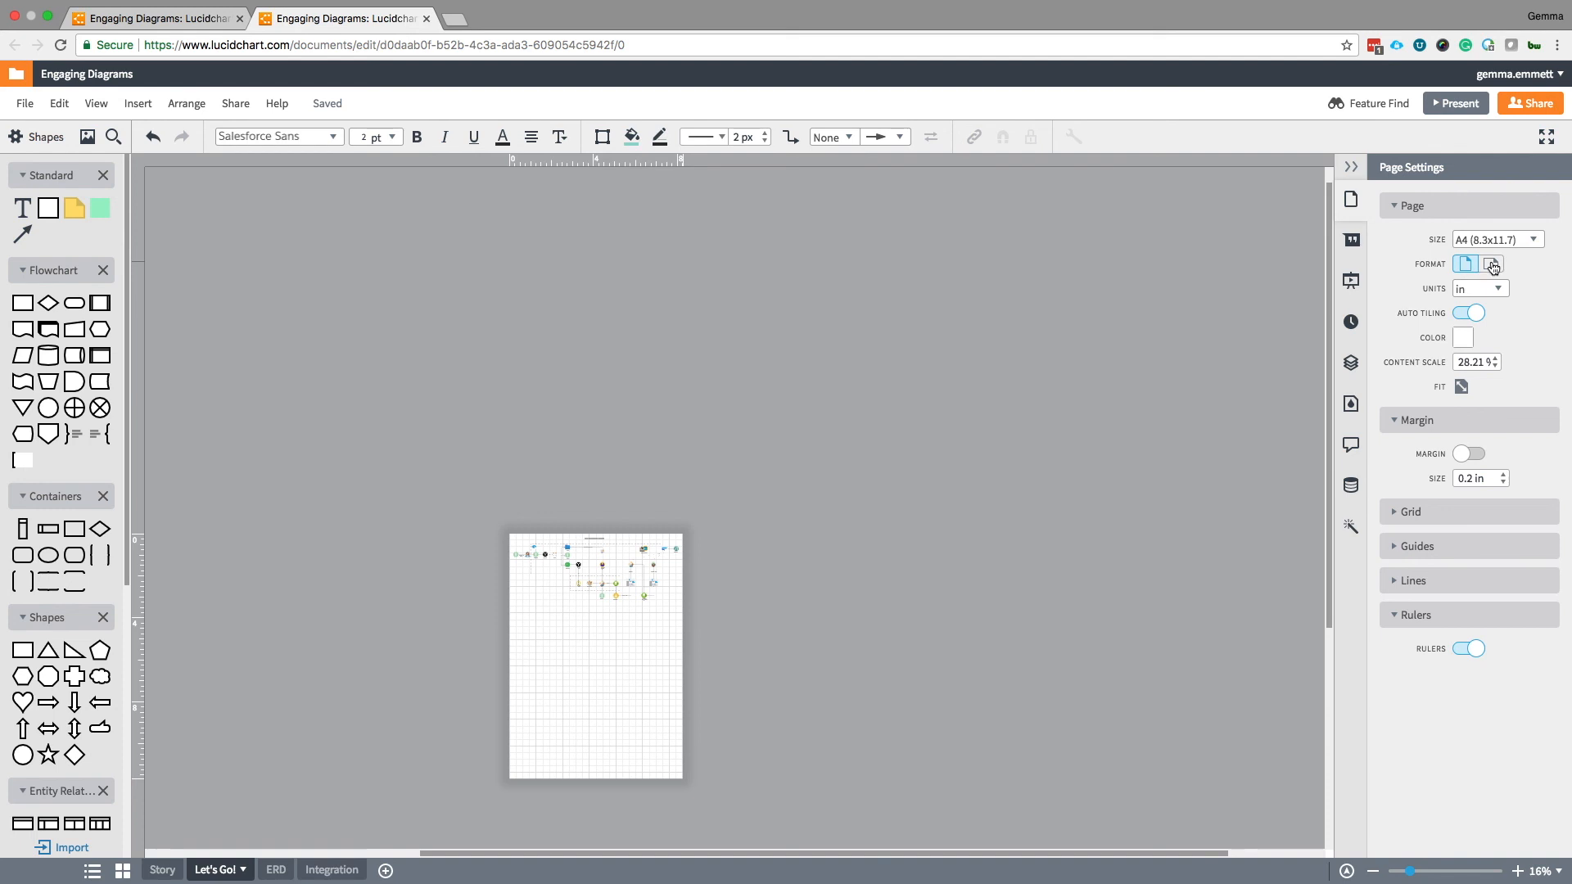
pyautogui.click(1490, 264)
pyautogui.click(1462, 387)
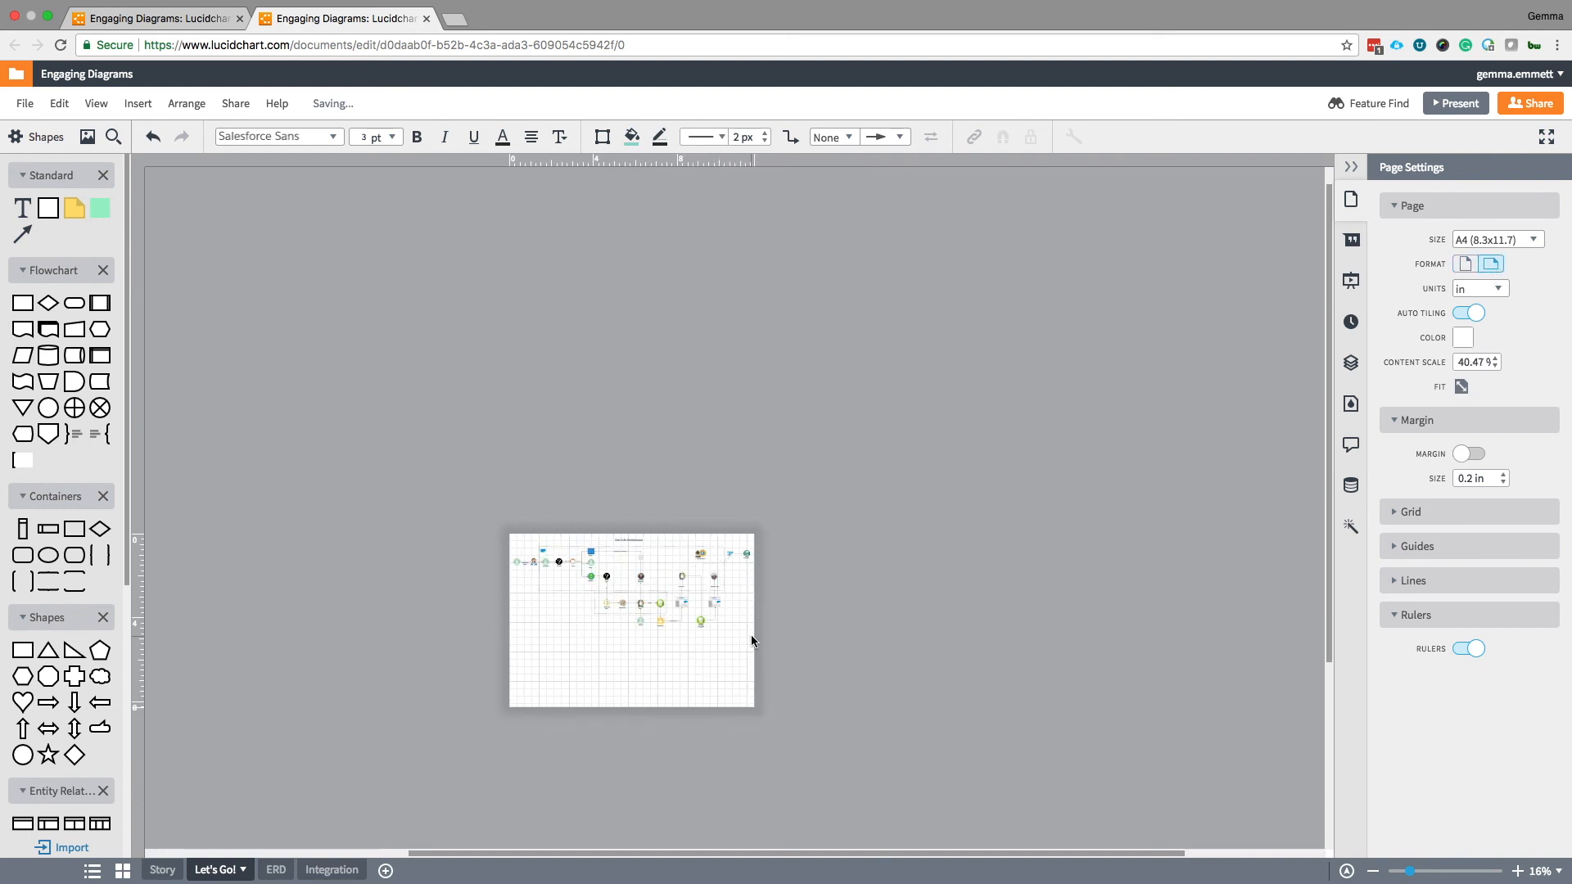
# Set the page size to A3 (11.7x16.5) and fit the diagram content to the larger page.
pyautogui.scroll(5, 752, 641)
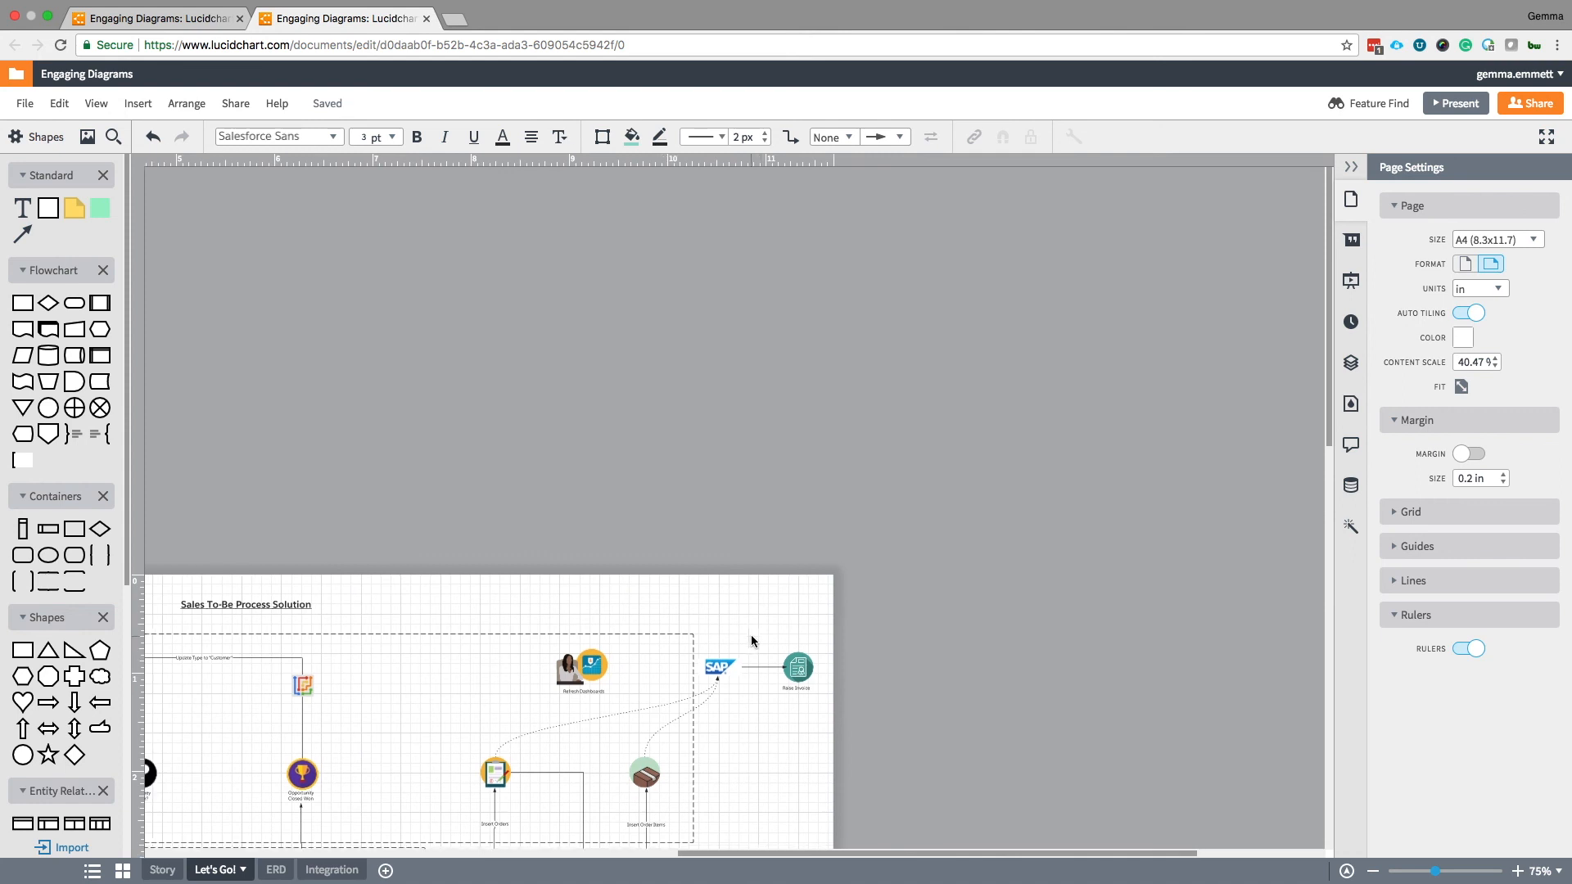
pyautogui.hscroll(-6, 751, 641)
pyautogui.scroll(-3, 751, 641)
pyautogui.scroll(2, 751, 641)
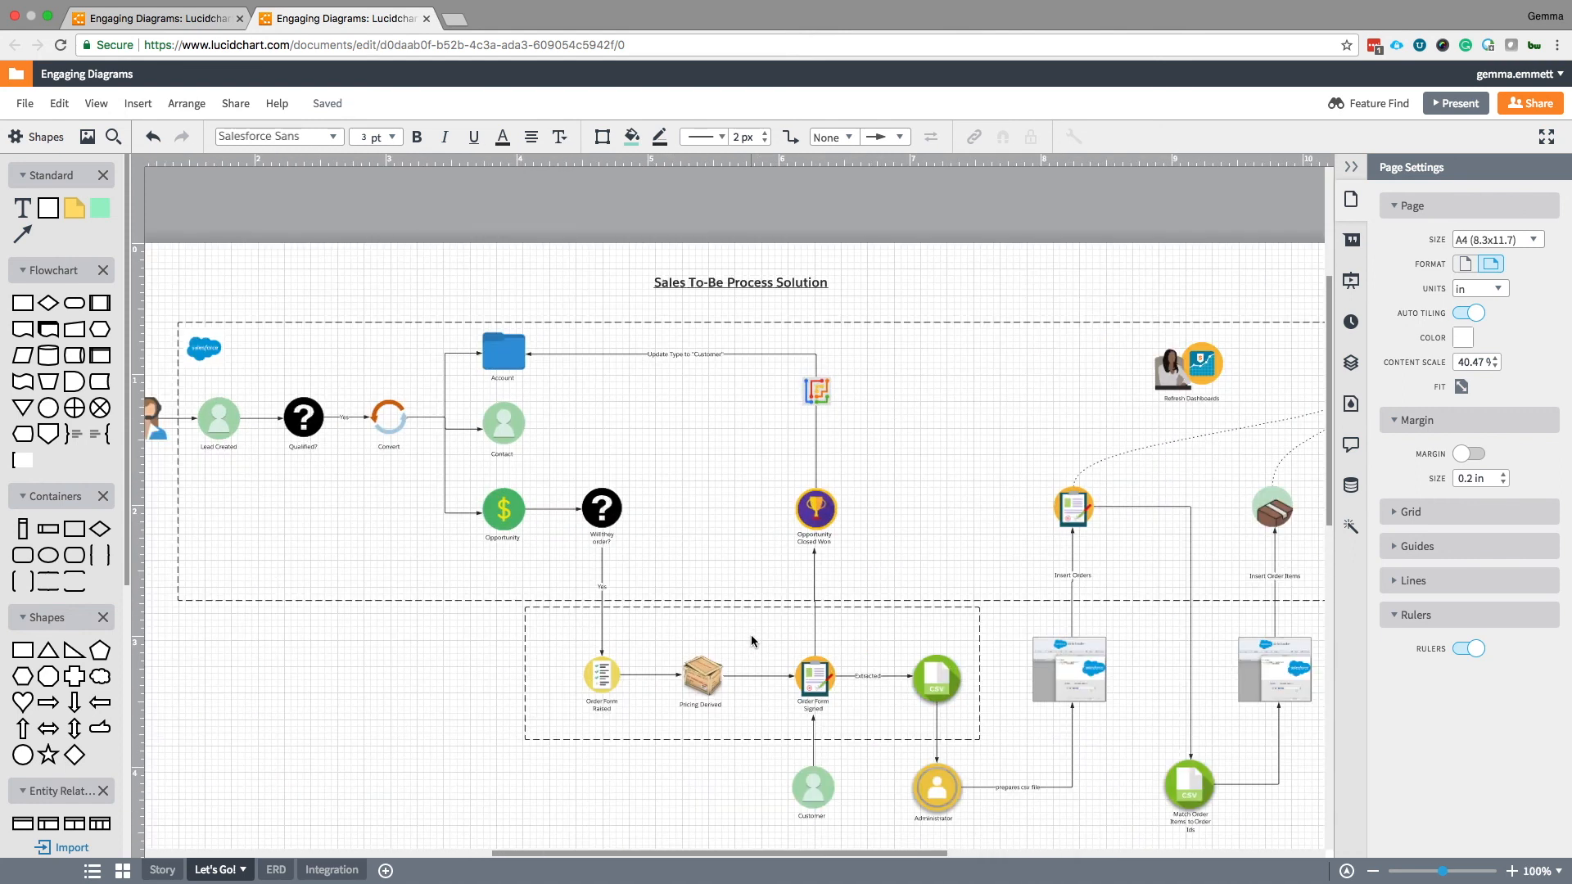
pyautogui.scroll(2, 752, 641)
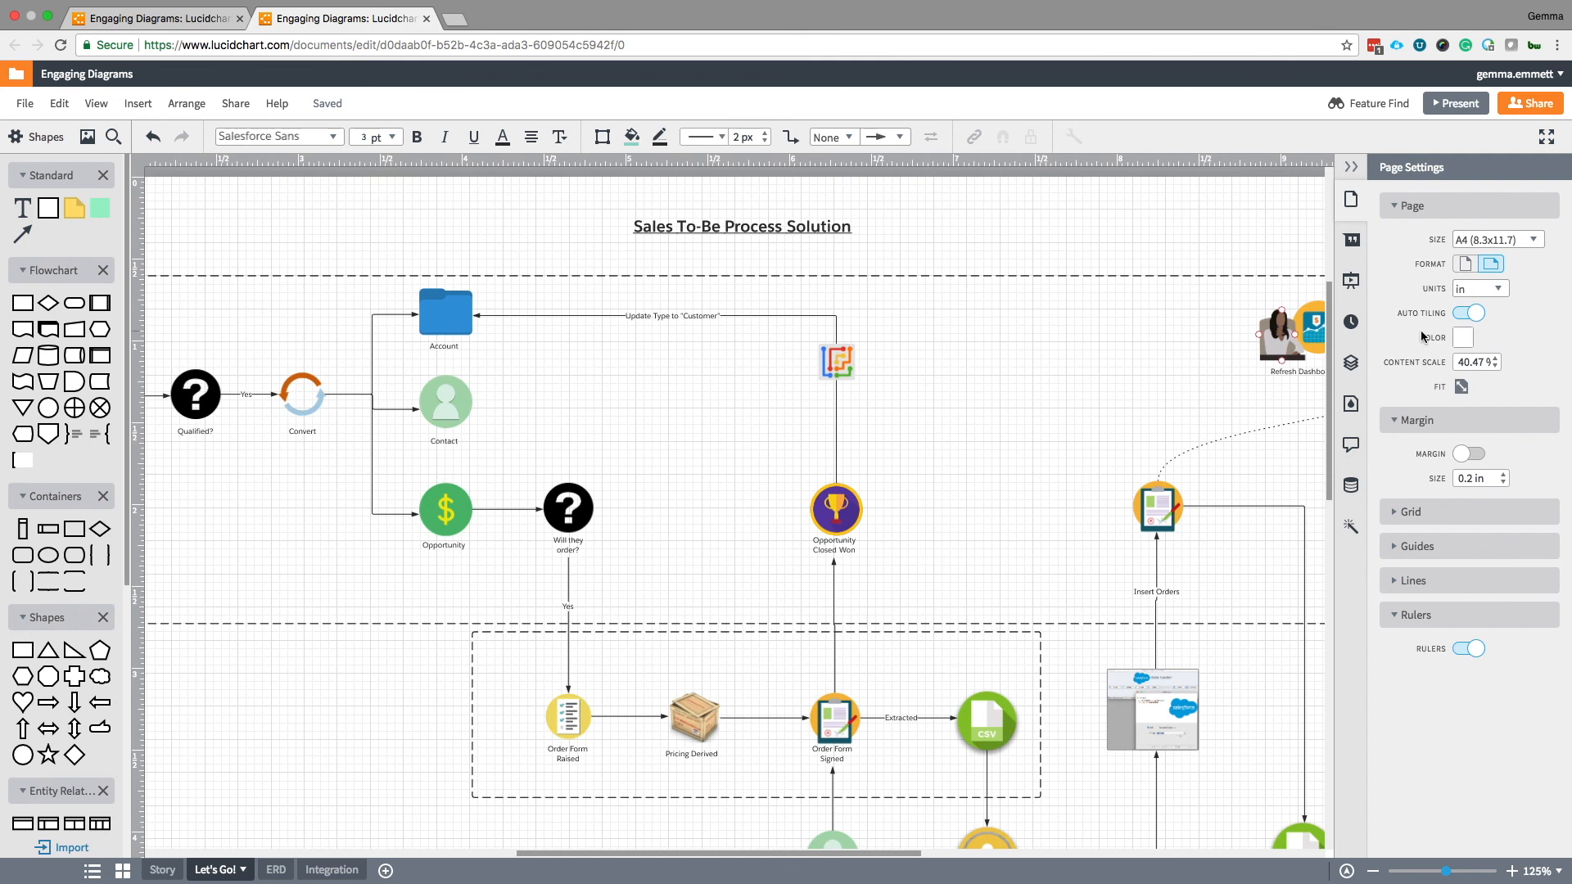
pyautogui.click(1513, 240)
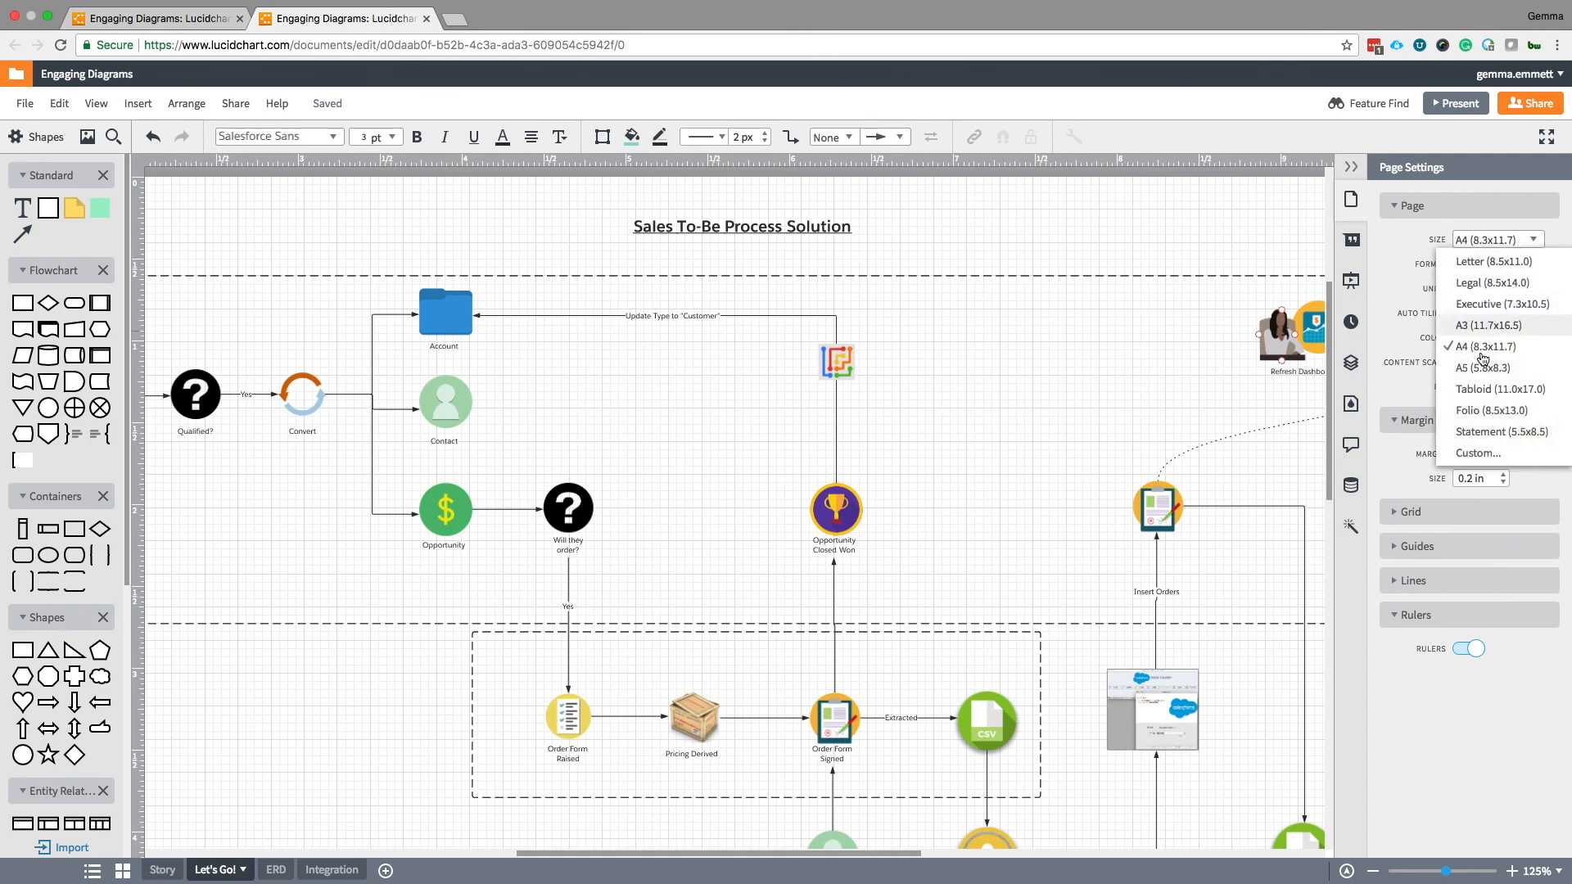
pyautogui.click(1488, 327)
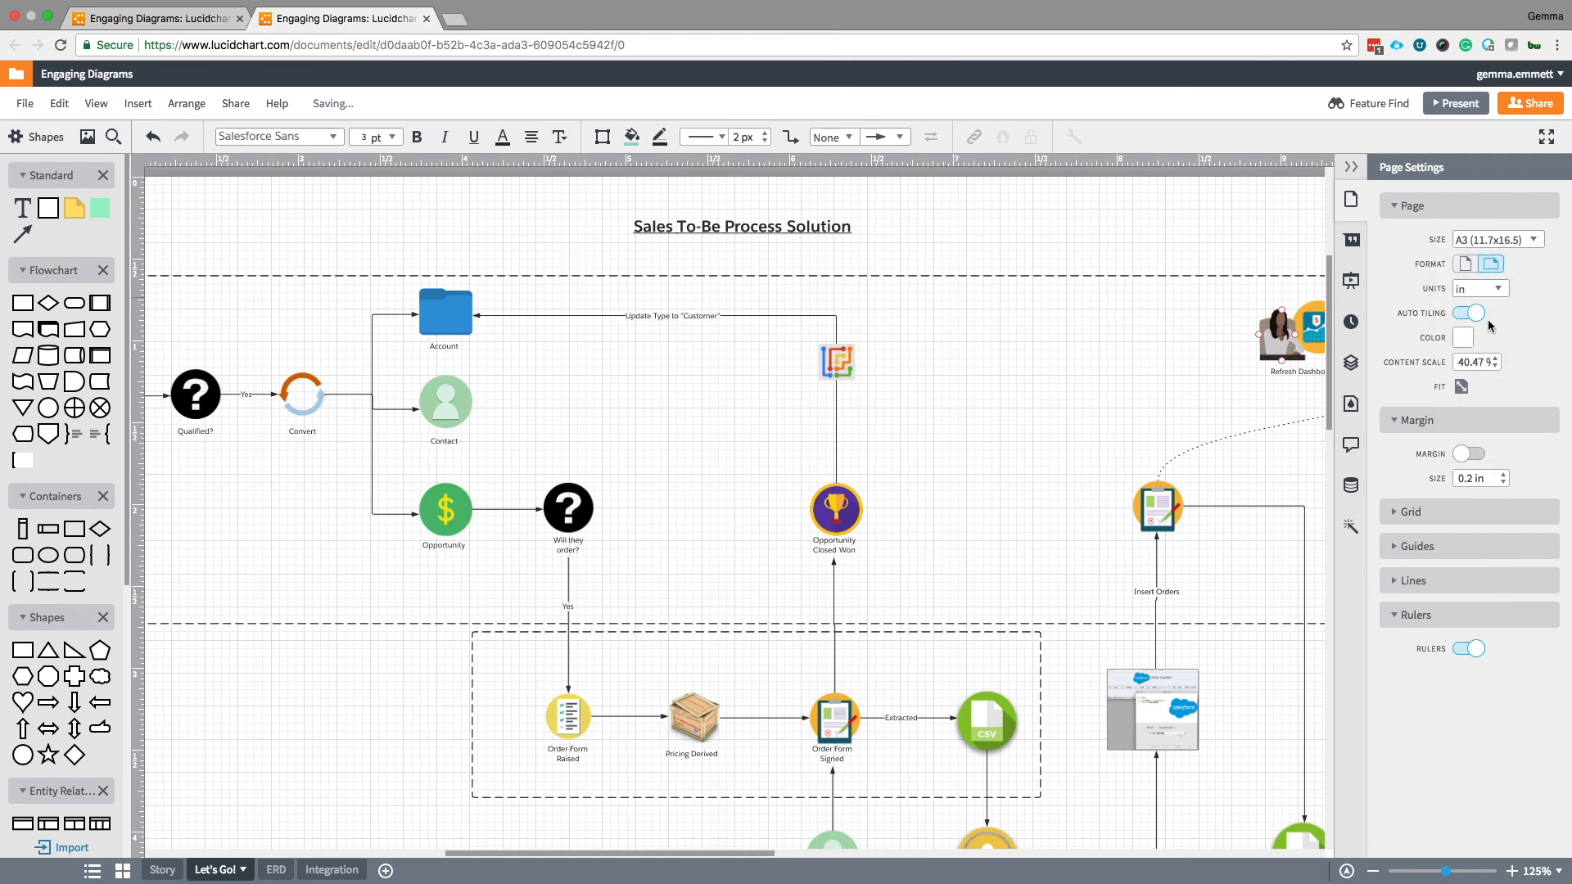
pyautogui.click(1461, 388)
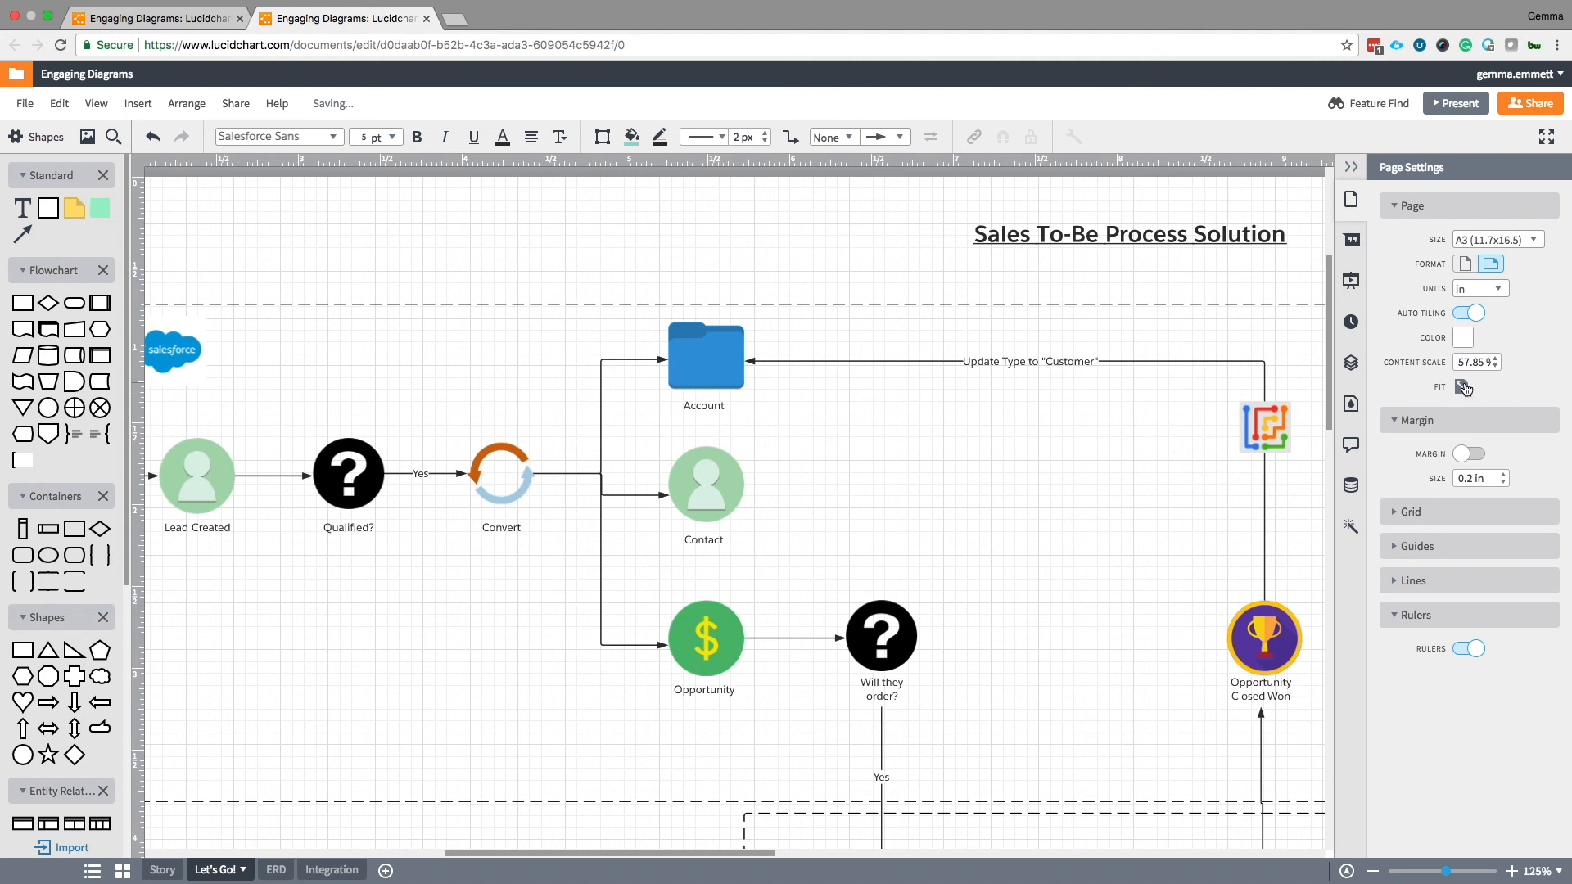
# Collapse the page settings and present the Let's Go! page full screen.
pyautogui.click(1350, 167)
pyautogui.press('super+minus')
pyautogui.press('super+minus')
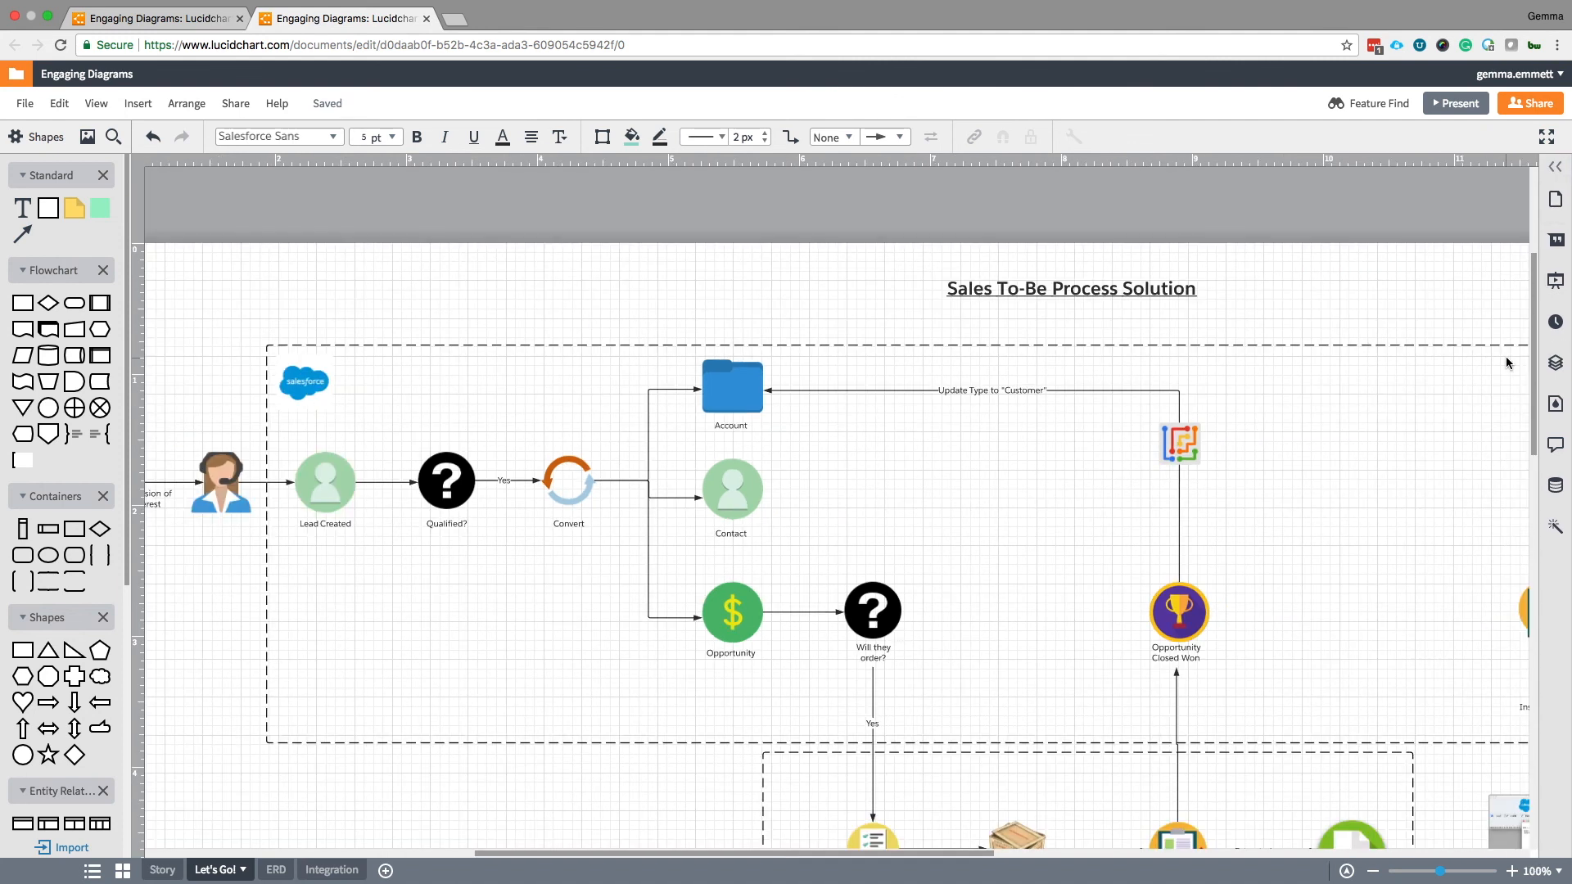
pyautogui.click(1471, 109)
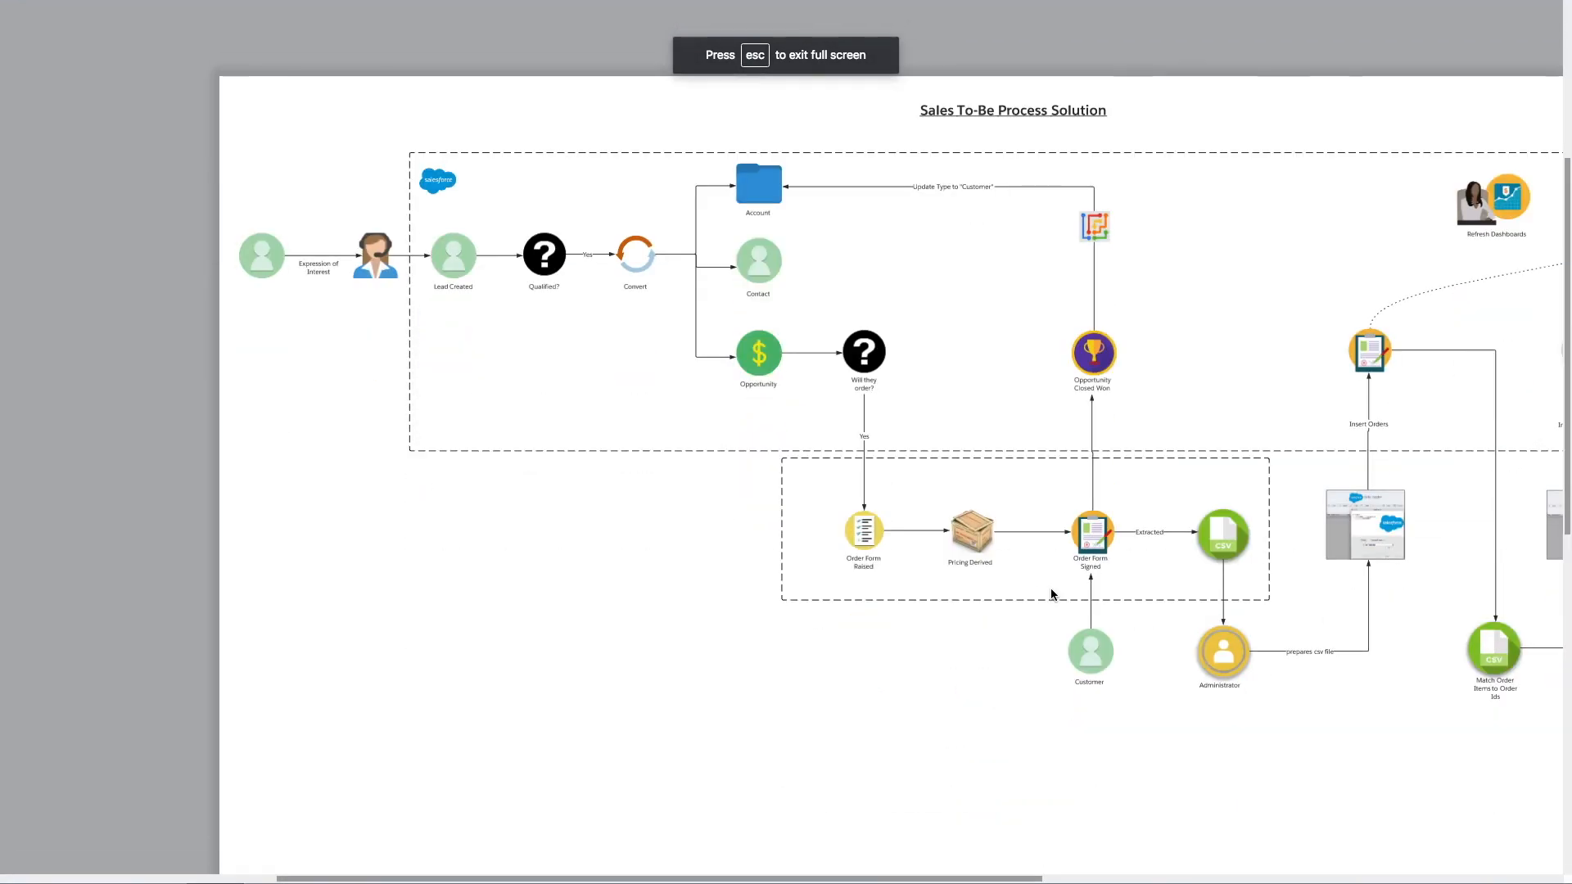
# Examine the presented sales process flow from the expression of interest through lead conversion, order form signing and CSV extraction.
pyautogui.scroll(1, 1051, 590)
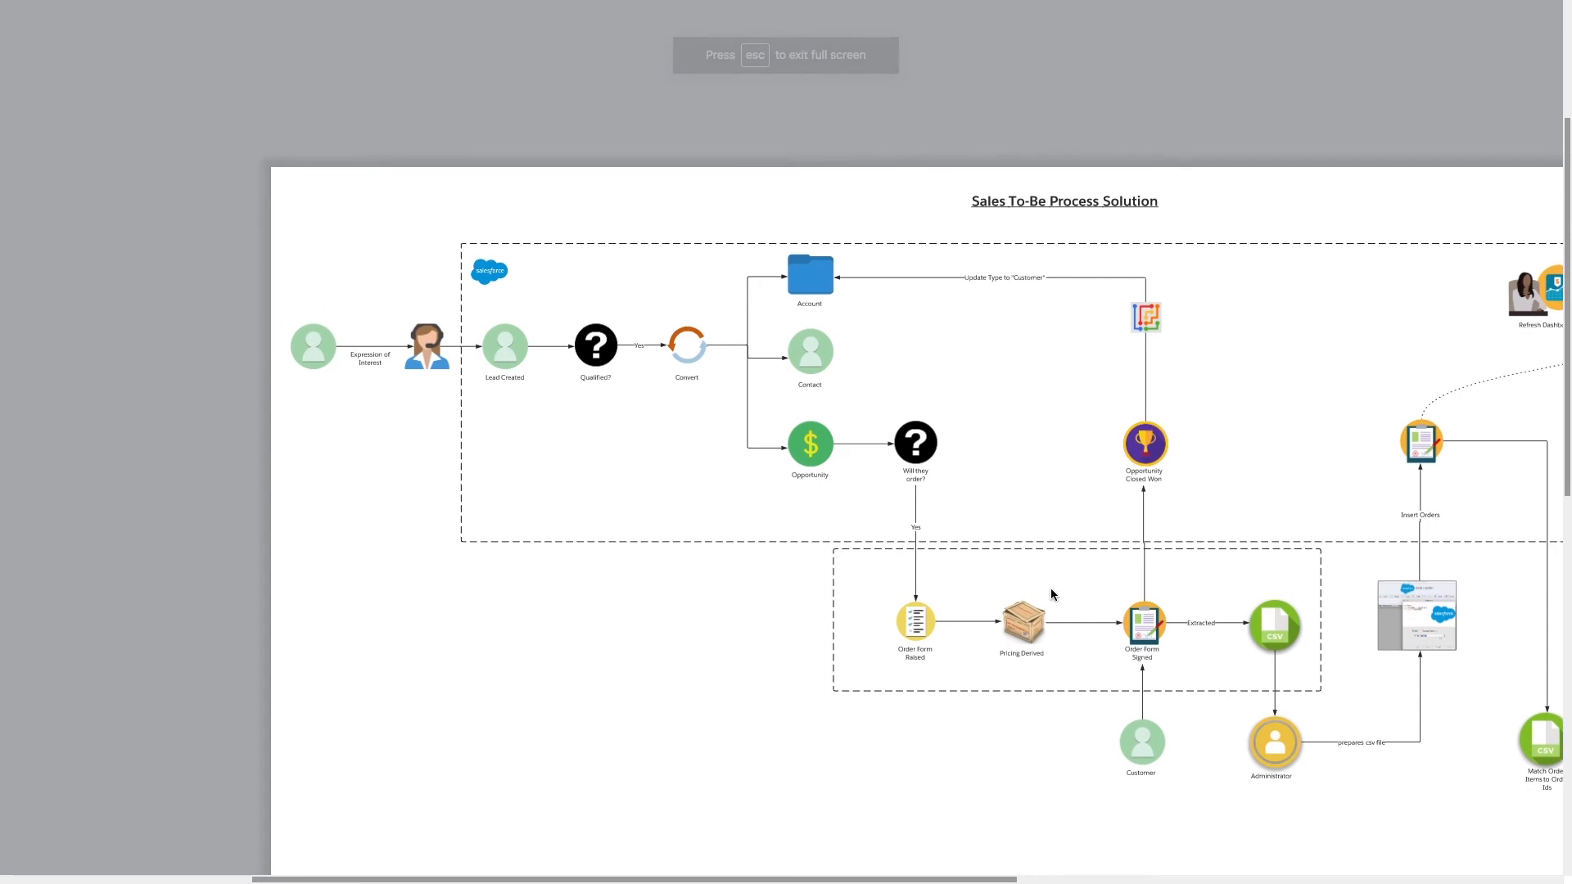
pyautogui.hscroll(-6, 1051, 589)
pyautogui.scroll(2, 1051, 589)
pyautogui.scroll(3, 1051, 590)
pyautogui.hscroll(3, 1050, 589)
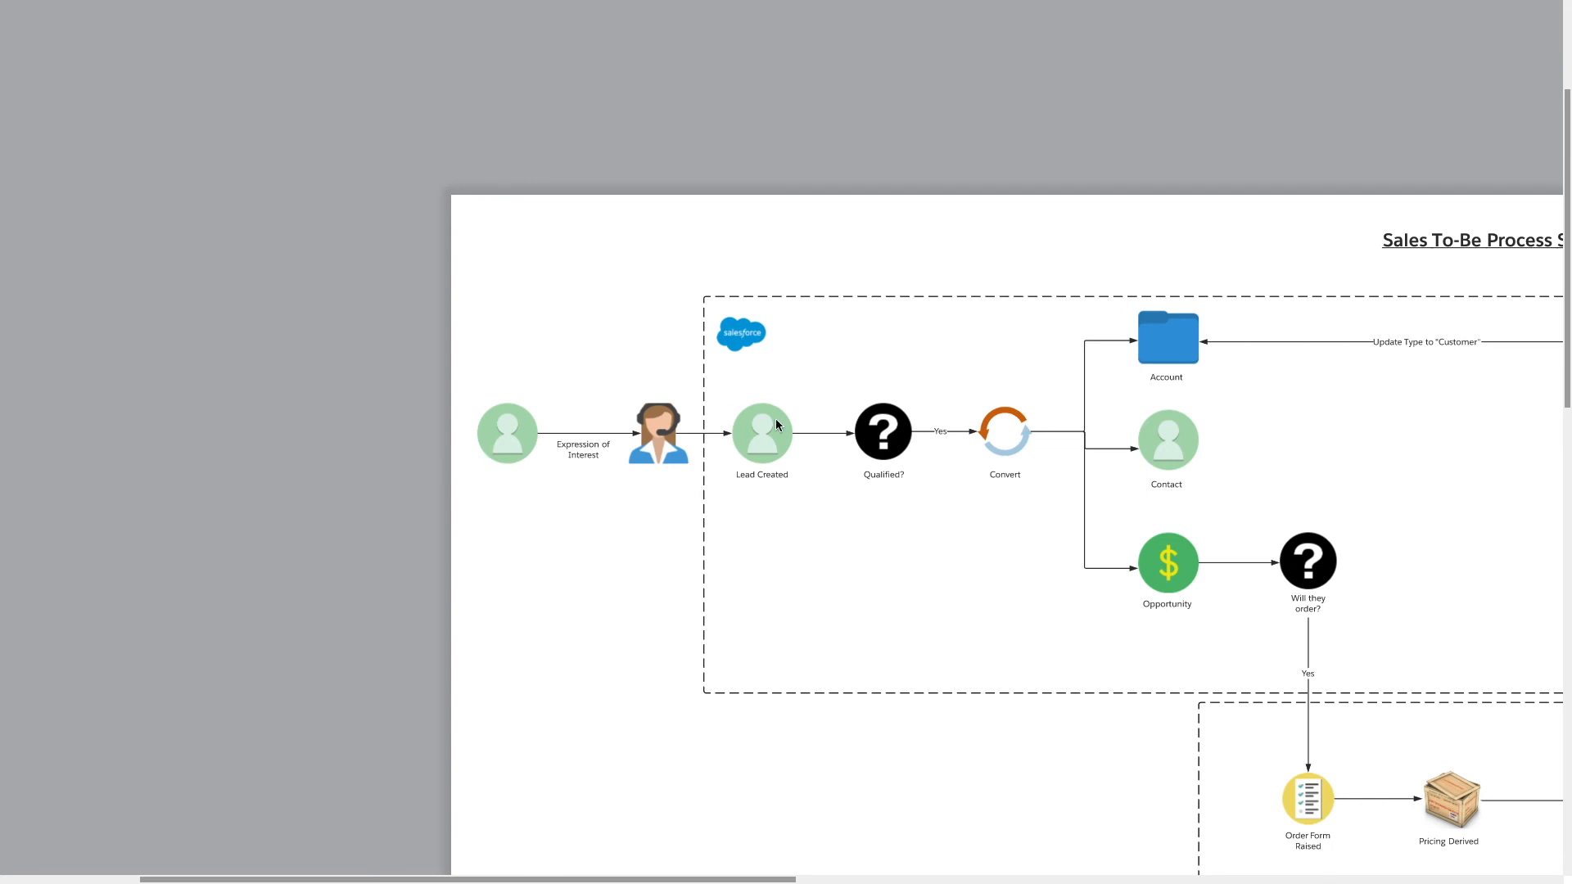
pyautogui.scroll(1, 764, 465)
pyautogui.hscroll(3, 764, 465)
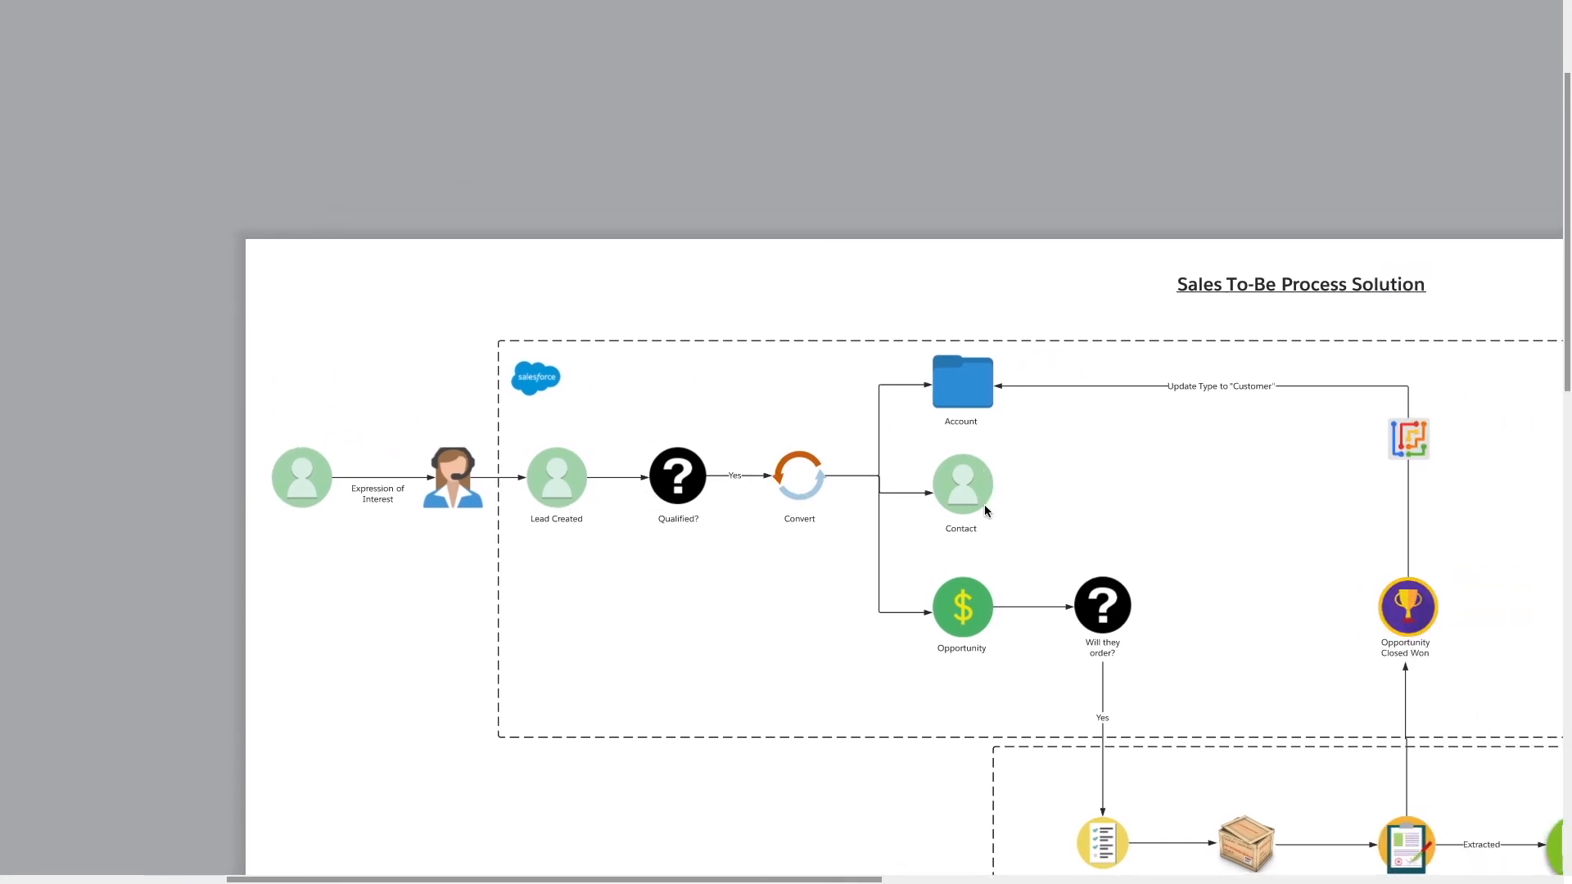
pyautogui.scroll(-1, 952, 604)
pyautogui.hscroll(3, 952, 605)
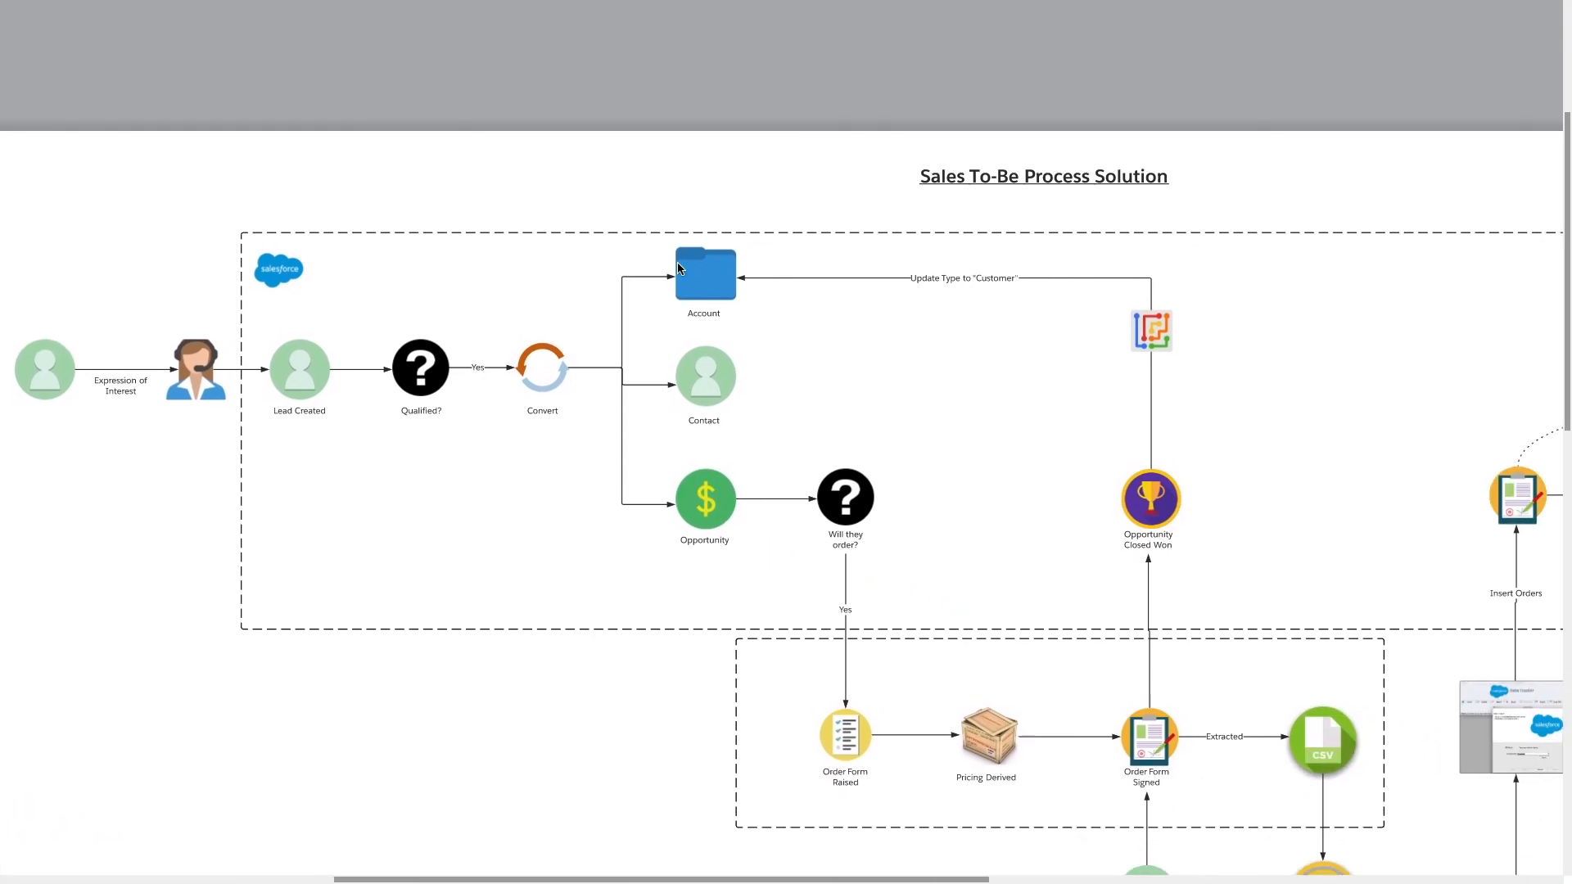
pyautogui.scroll(-1, 948, 460)
pyautogui.hscroll(1, 948, 460)
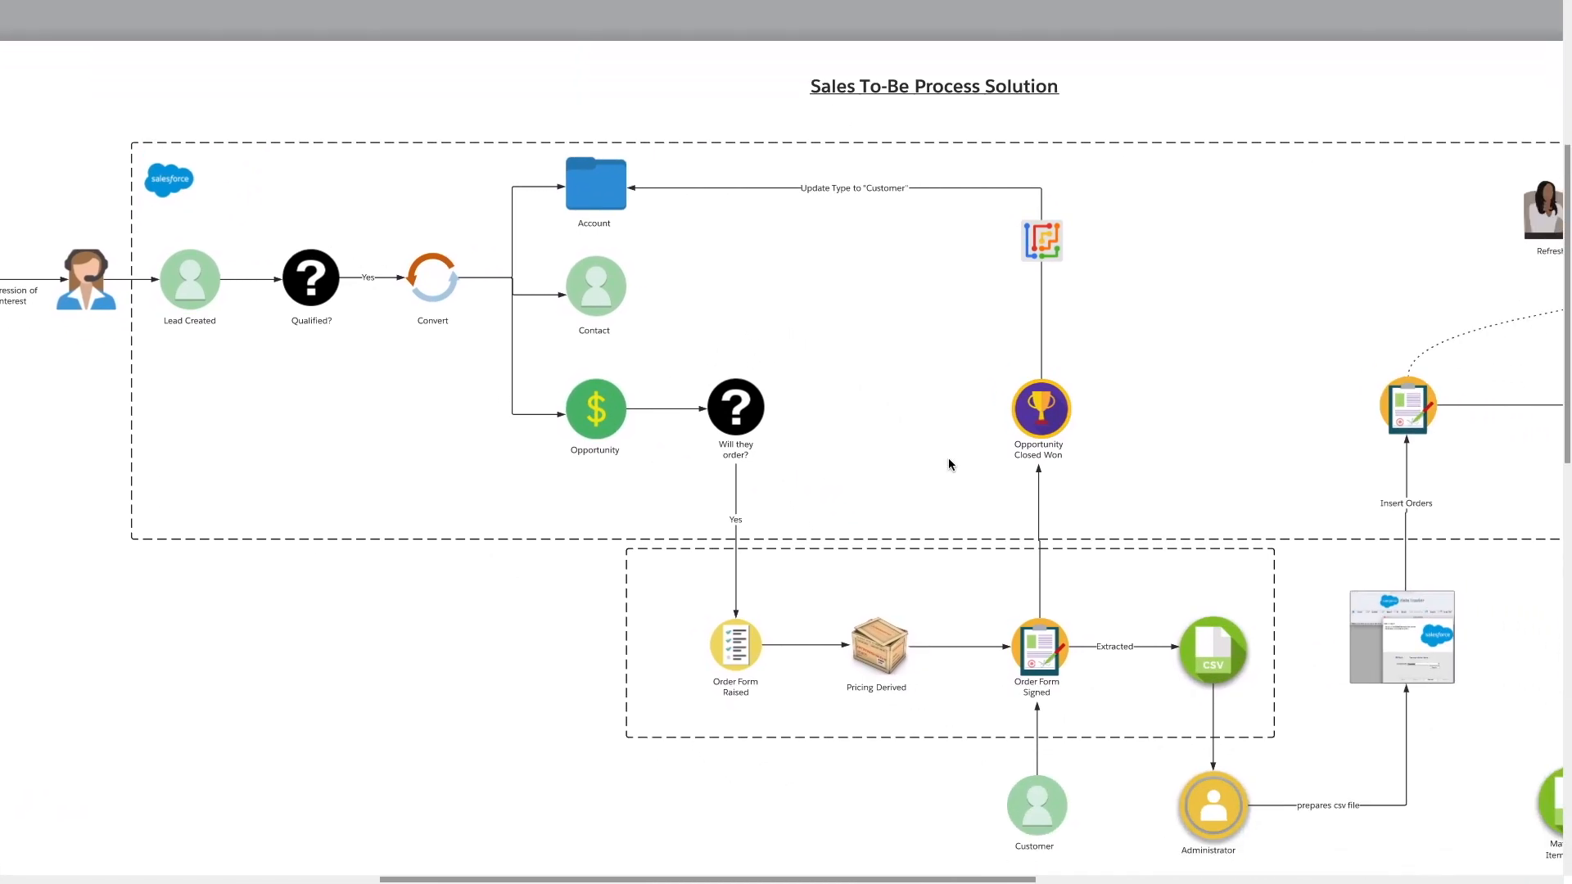